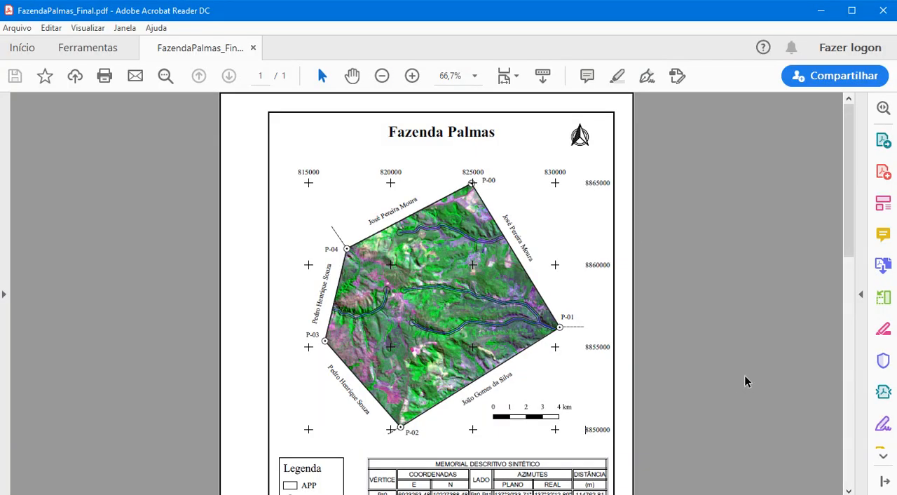
Examine the finished Fazenda Palmas map layout in the PDF, including its legend, coordinate table and property details
scroll(745, 376, "down", 3)
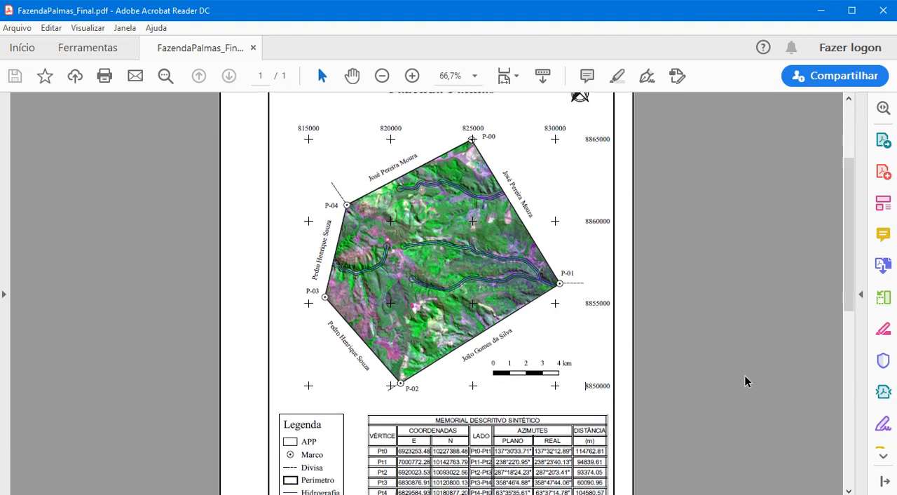
scroll(746, 376, "down", 3)
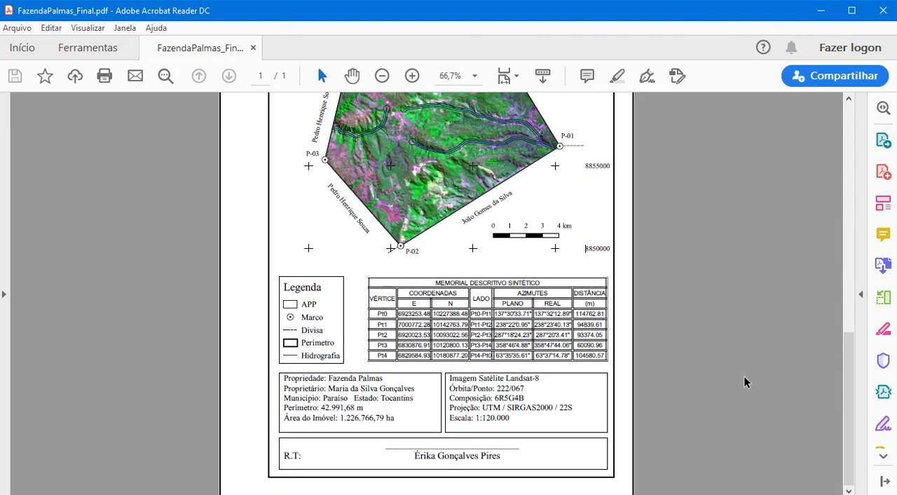
scroll(744, 376, "up", 6)
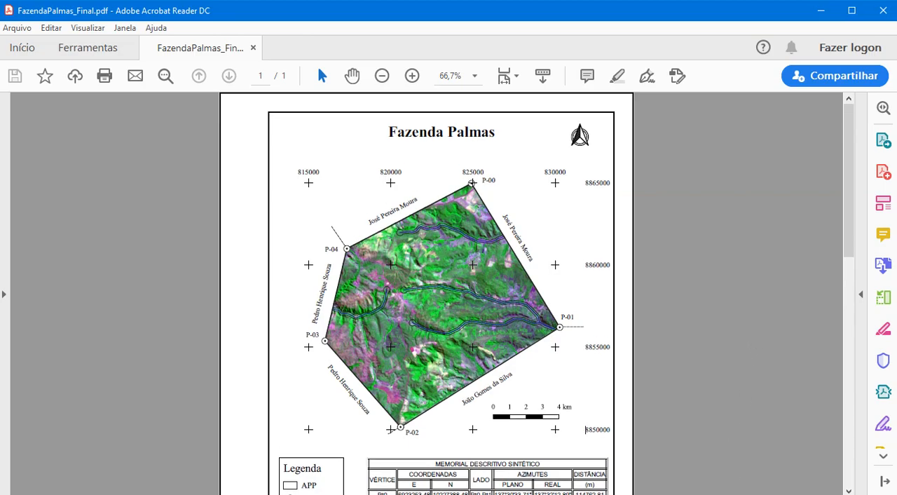
Switch through QGIS and the Dados_iniciais folder to Excel to view the vertex coordinates in Coordenadas_csv.csv
key("alt+Tab")
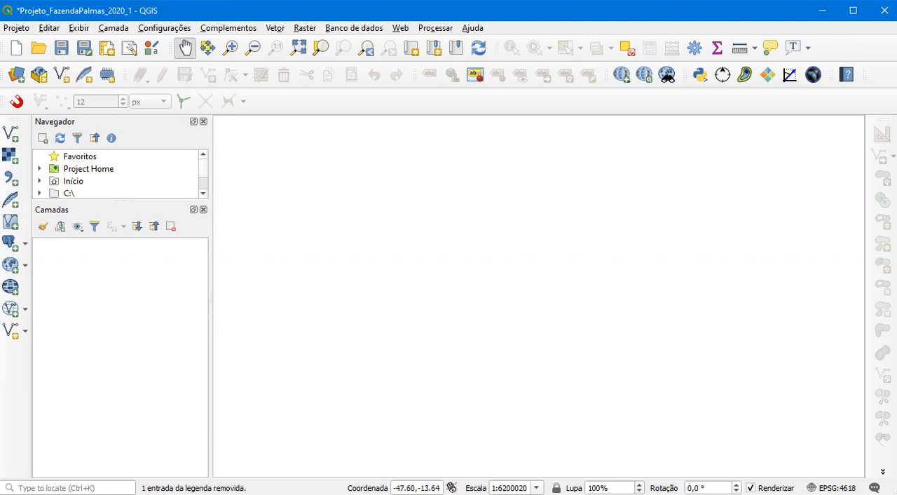
key("alt+Tab")
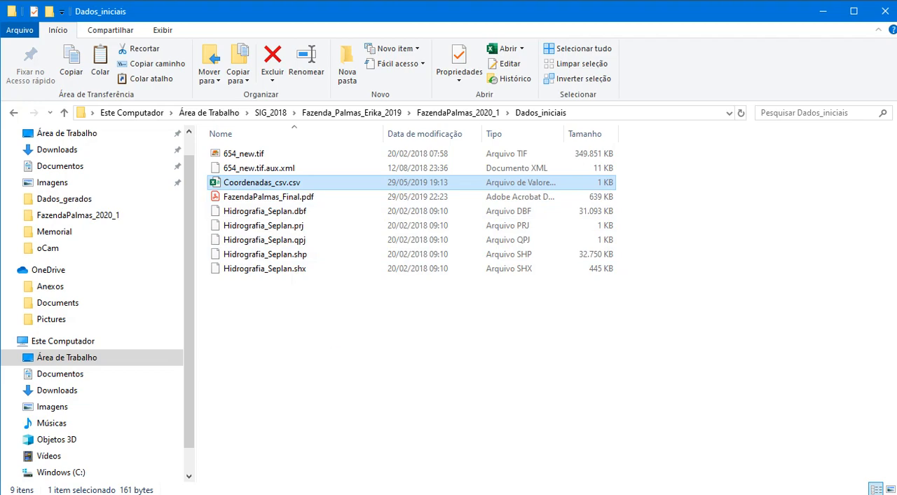
key("alt+Tab")
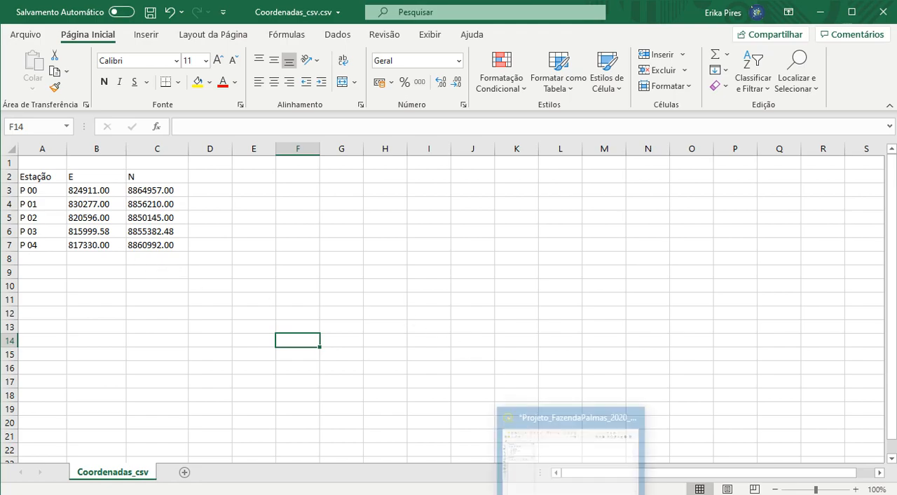
Switch to QGIS and load Coordenadas_csv.csv from the Dados_iniciais folder as the source for a delimited text layer
left_click(573, 493)
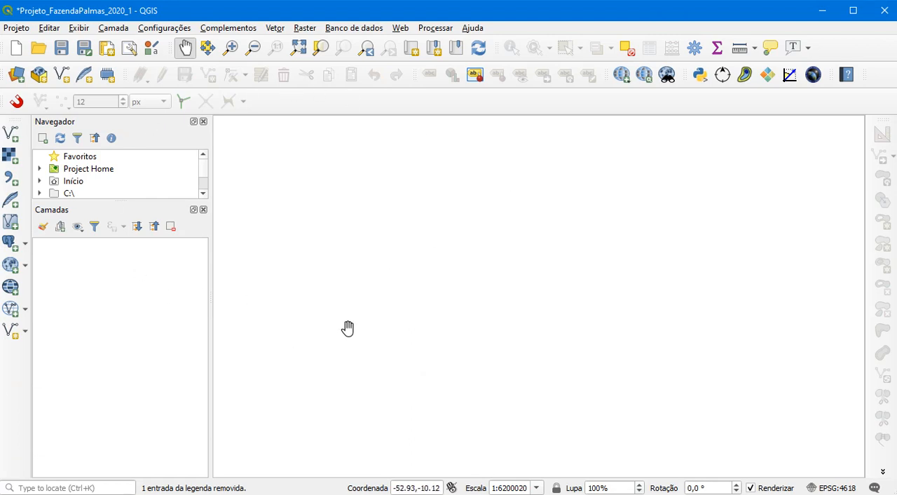
left_click(112, 28)
mouse_move(181, 74)
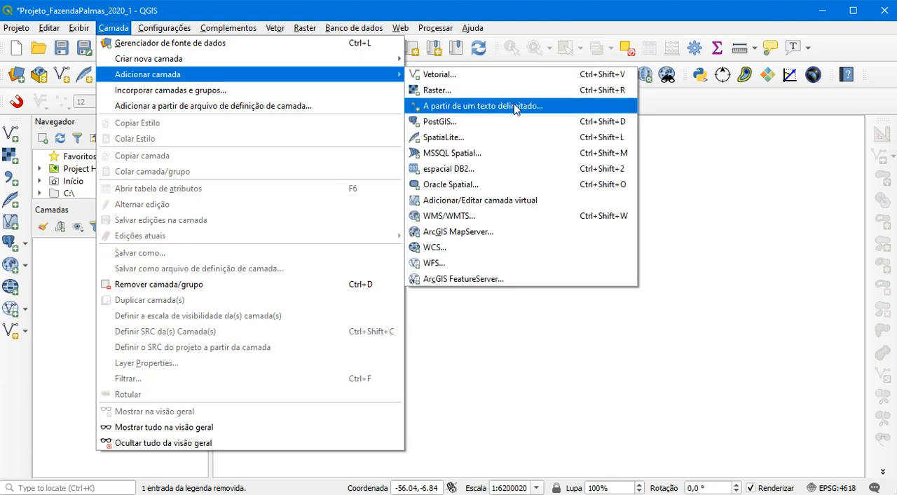
left_click(517, 106)
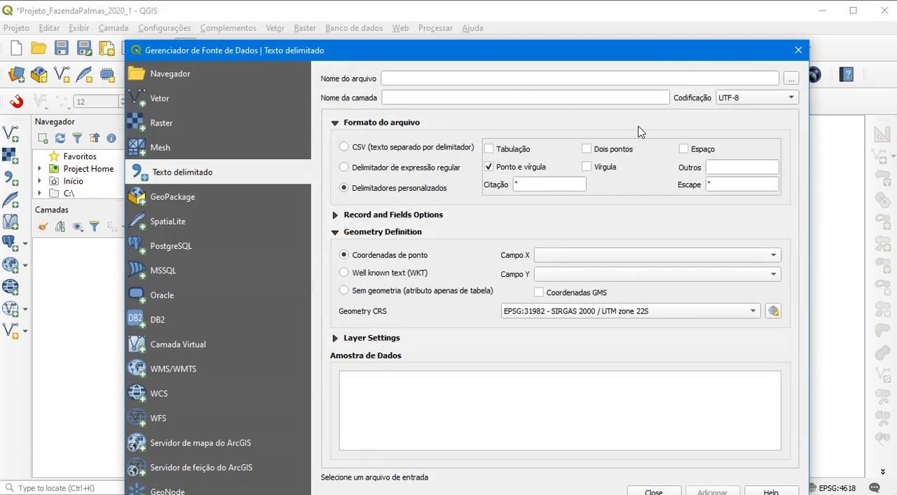
left_click(791, 78)
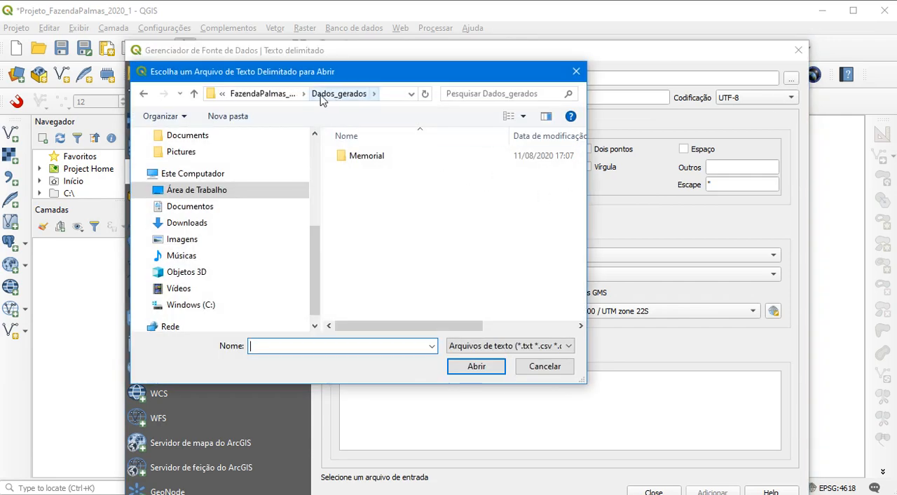
left_click(284, 95)
double_click(371, 170)
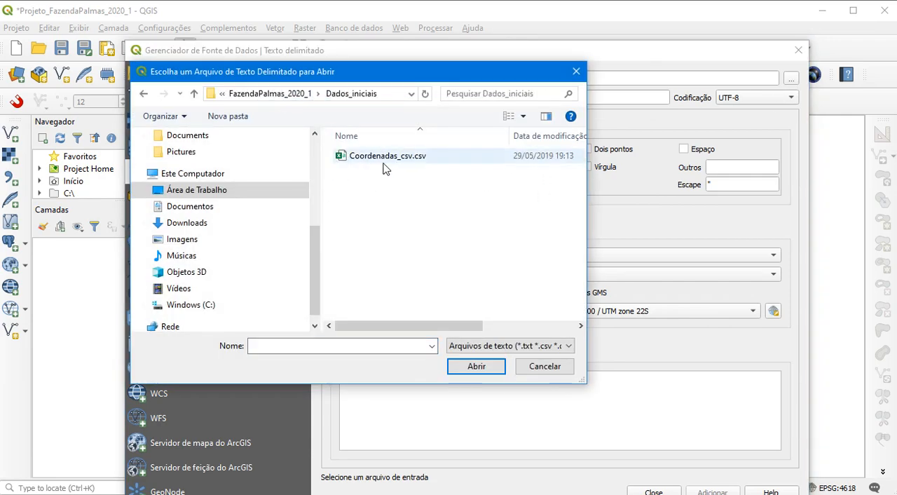
left_click(387, 157)
left_click(477, 367)
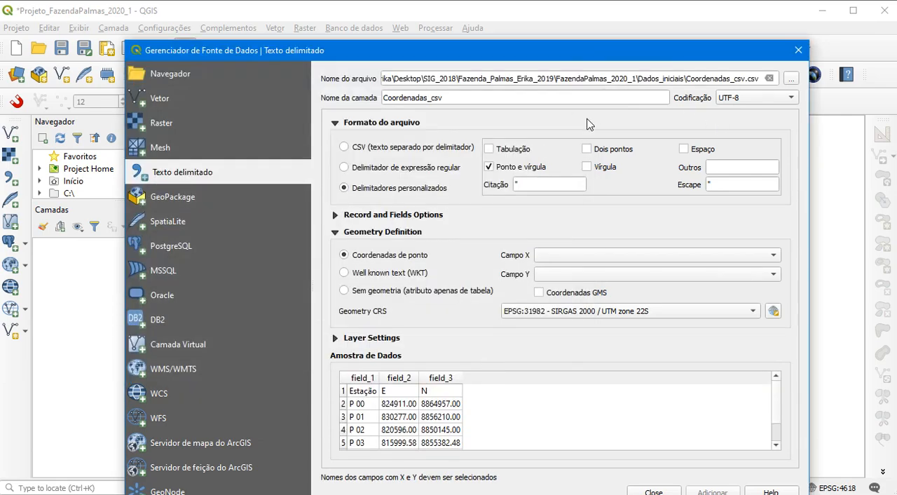
Try Tab instead of semicolon as the custom delimiter, and restore the semicolon delimiter
left_click(488, 169)
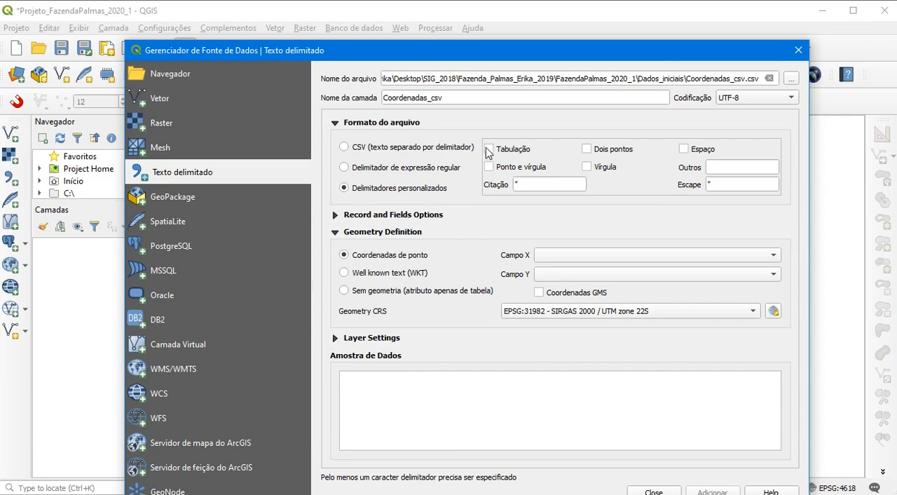
left_click(489, 150)
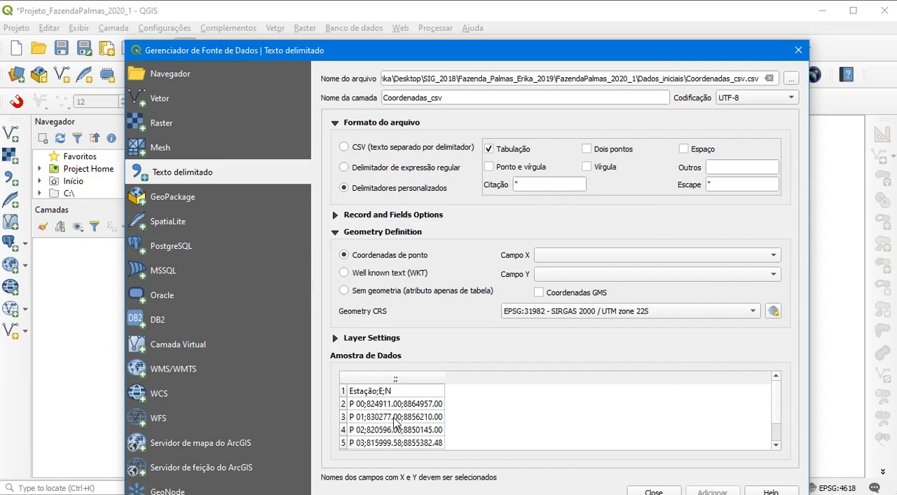
left_click(488, 150)
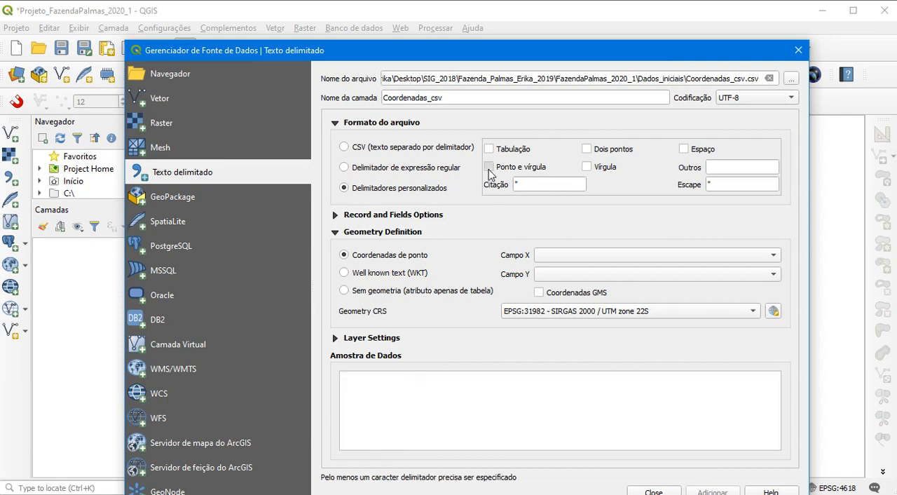
left_click(489, 168)
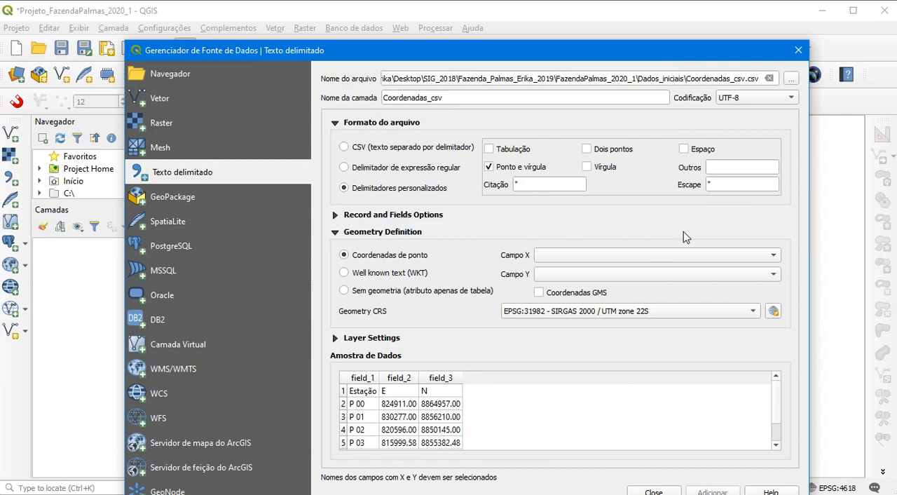
Assign field_2 as the X field and field_3 as the Y field, and add the coordinates to the map as a point layer
left_click(646, 258)
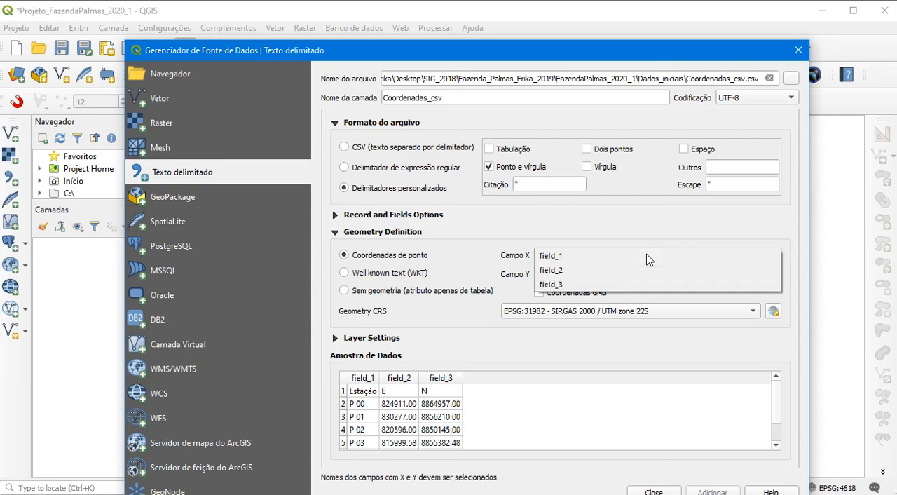
left_click(555, 277)
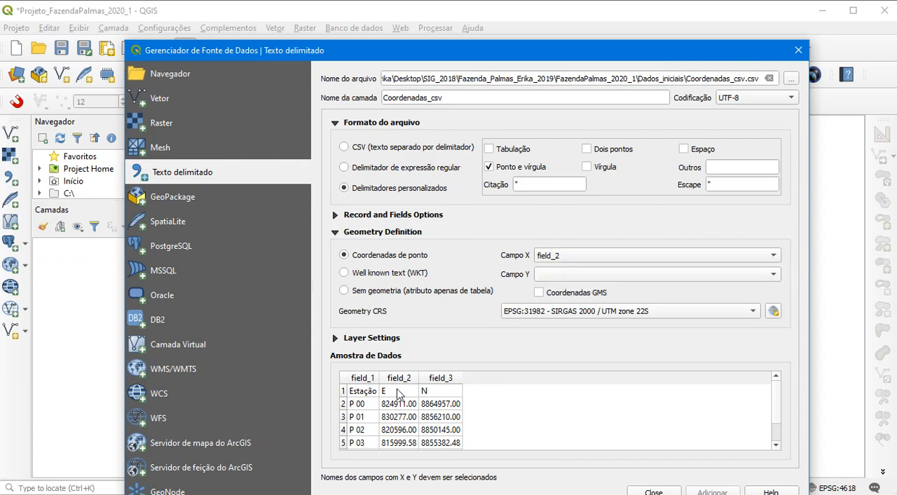
left_click(581, 279)
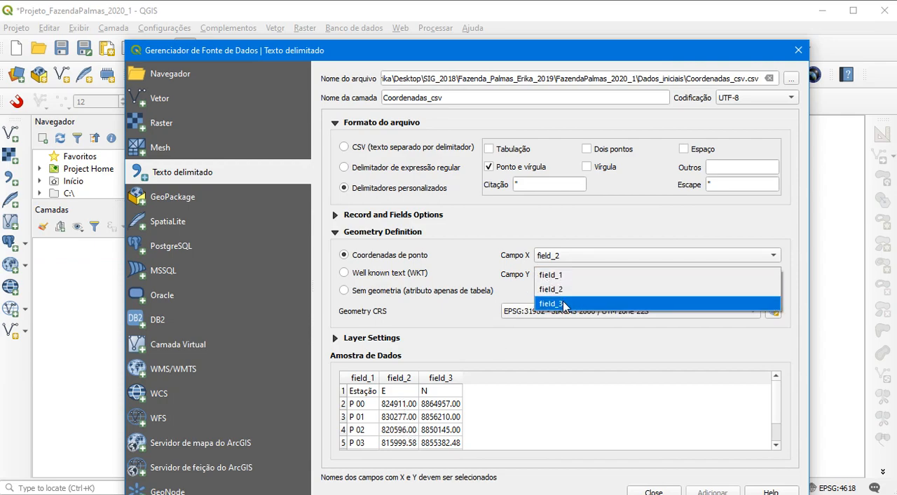
left_click(565, 304)
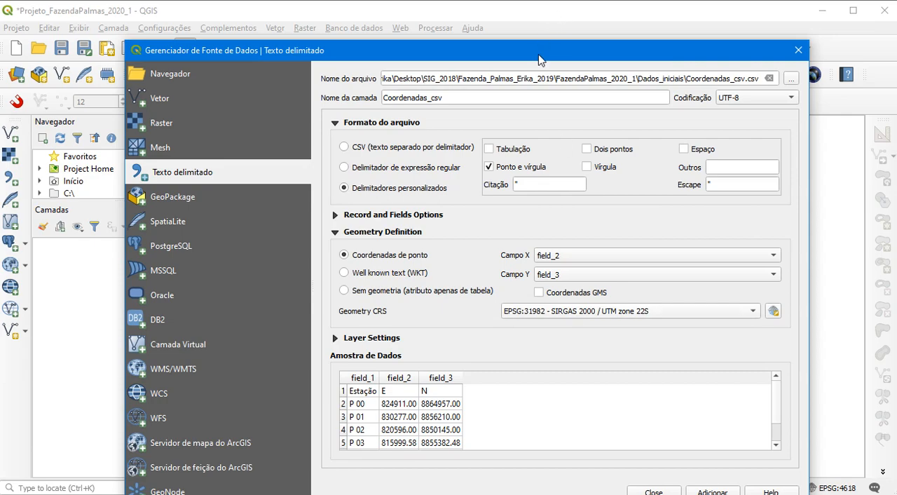
left_click_drag(533, 50, 540, 31)
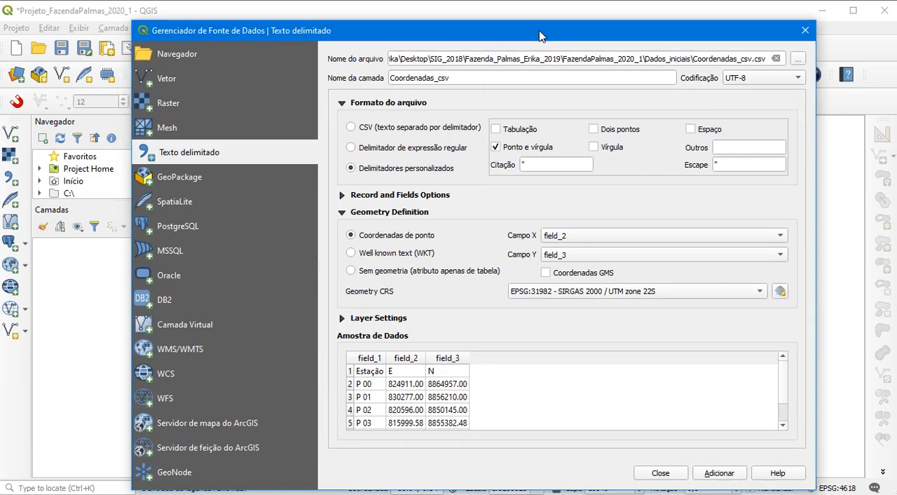
left_click(717, 476)
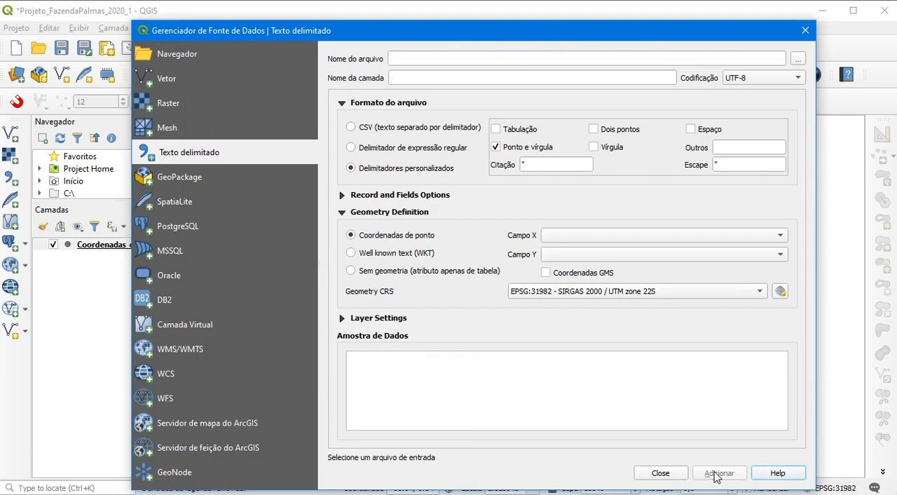
left_click(657, 474)
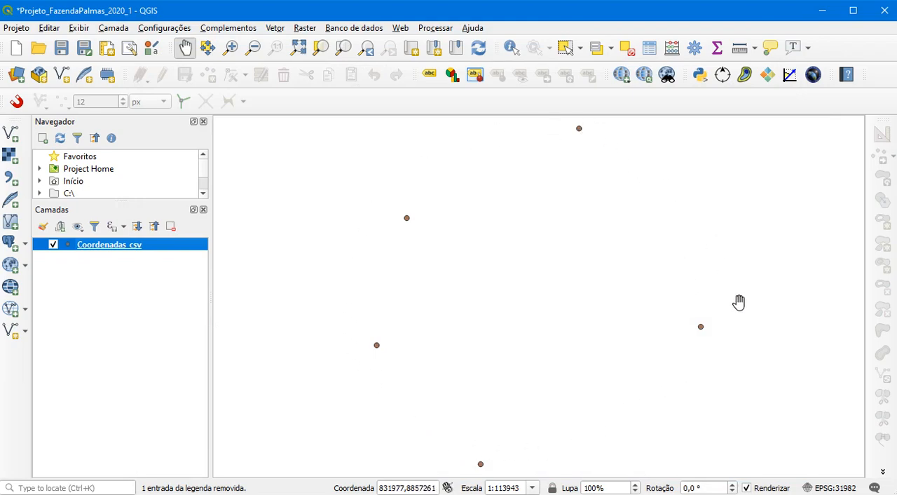
Export the Coordenadas_csv layer as a Shapefile named Pontos_perimetro in the Dados_gerados folder, and hide the original layer
right_click(124, 251)
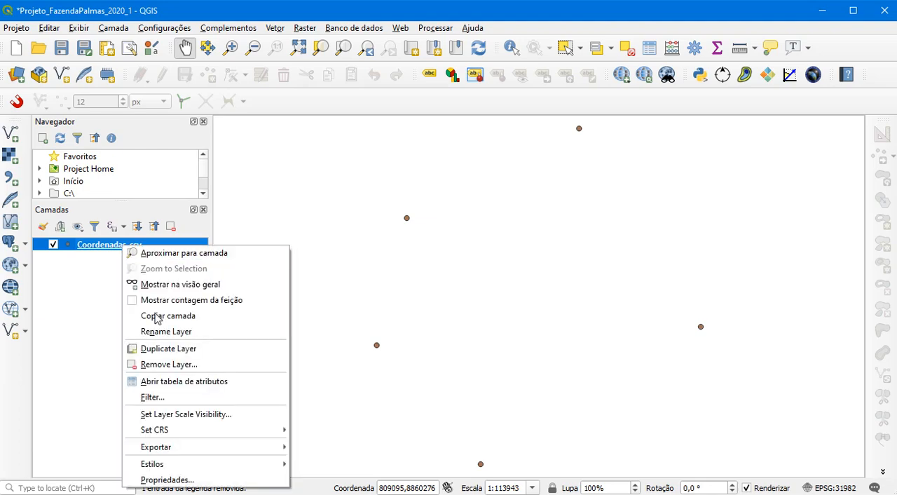
mouse_move(231, 451)
left_click(354, 447)
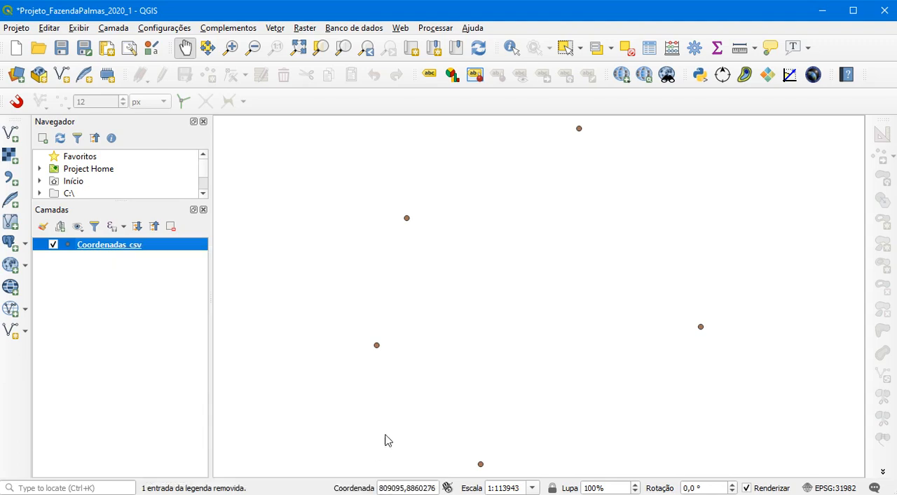
left_click_drag(500, 82, 497, 40)
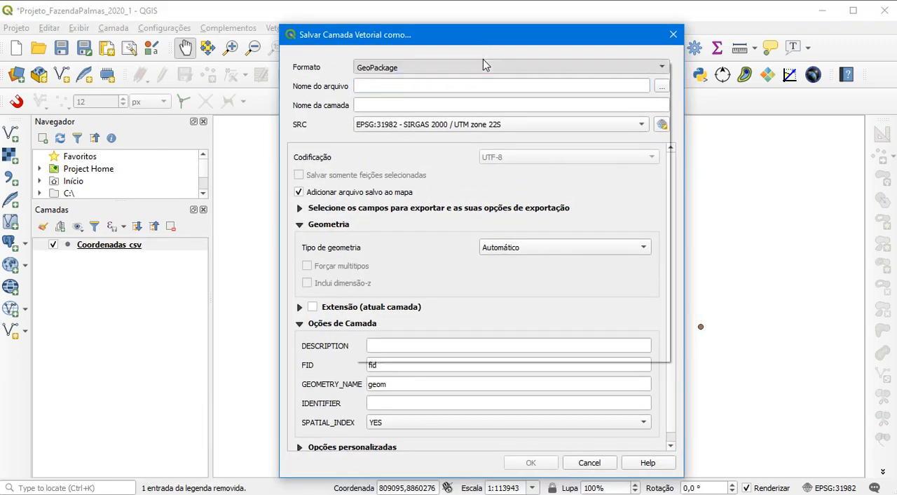
left_click(483, 66)
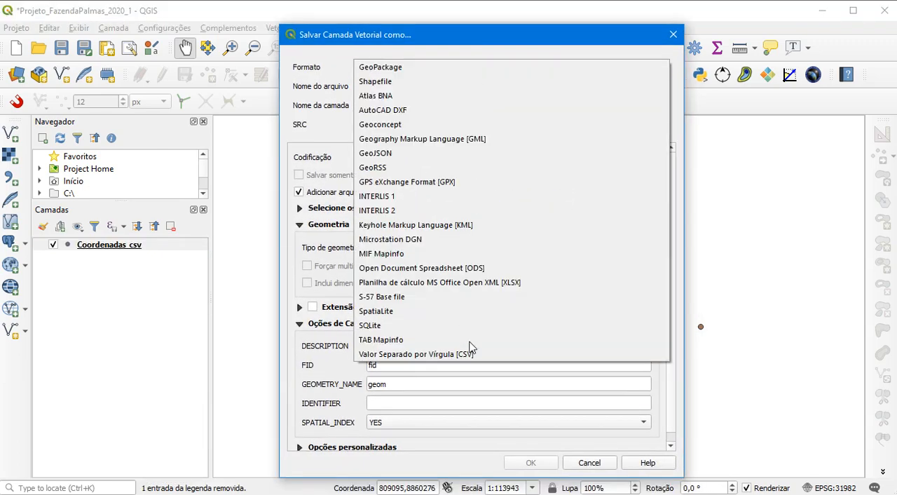
left_click(431, 83)
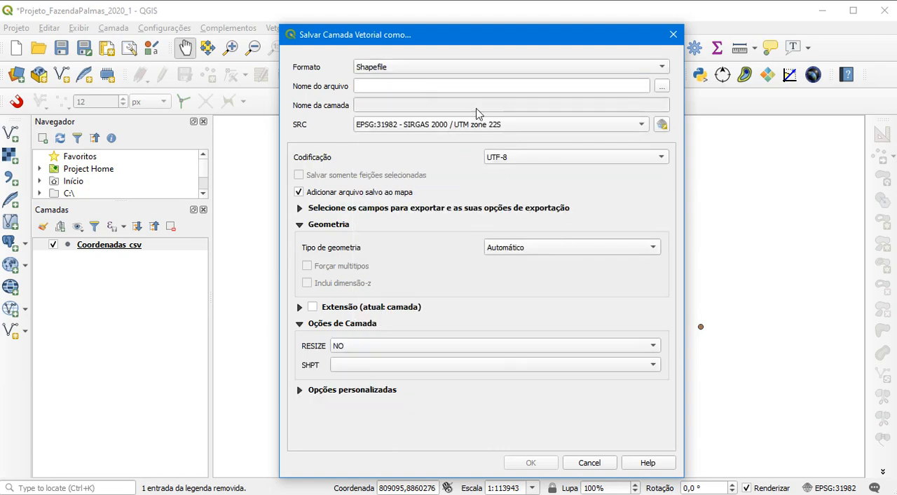
left_click(659, 86)
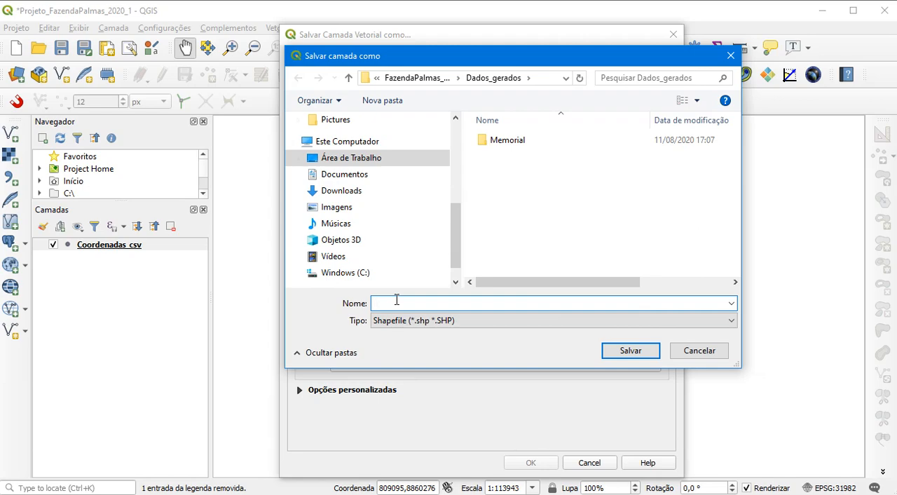
type("_perimetro")
left_click(631, 351)
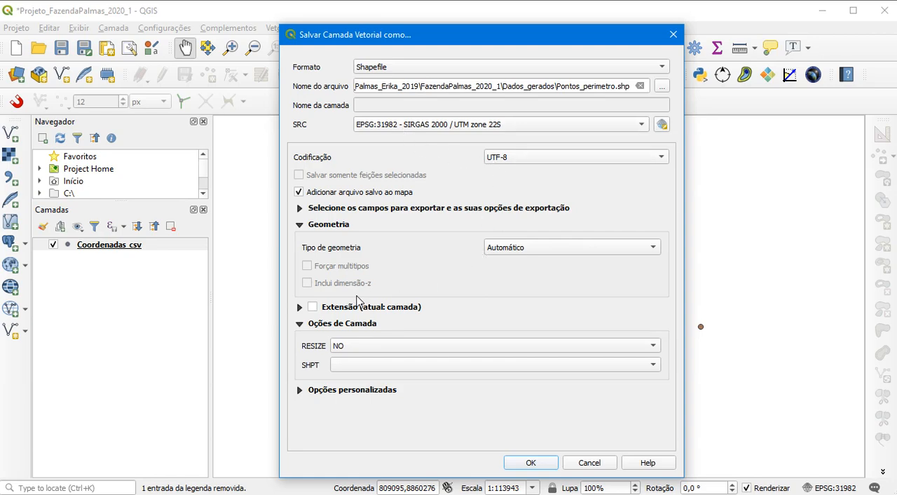
left_click(529, 465)
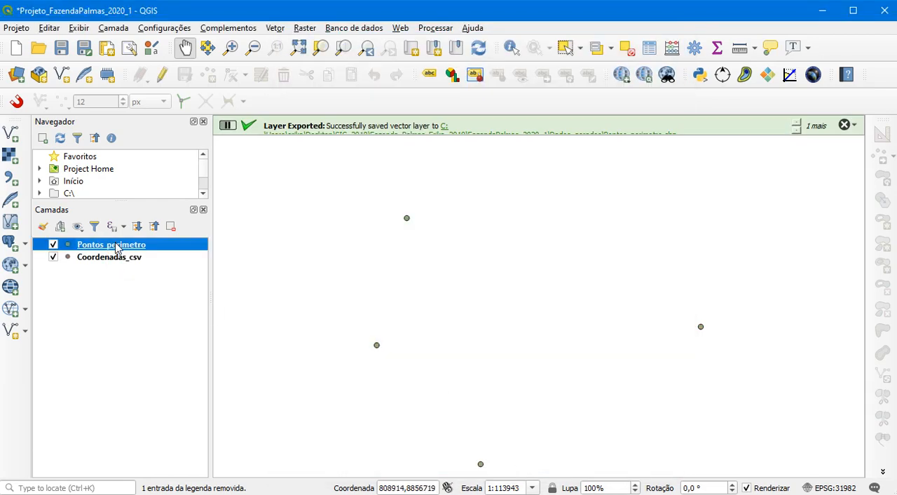
left_click(54, 257)
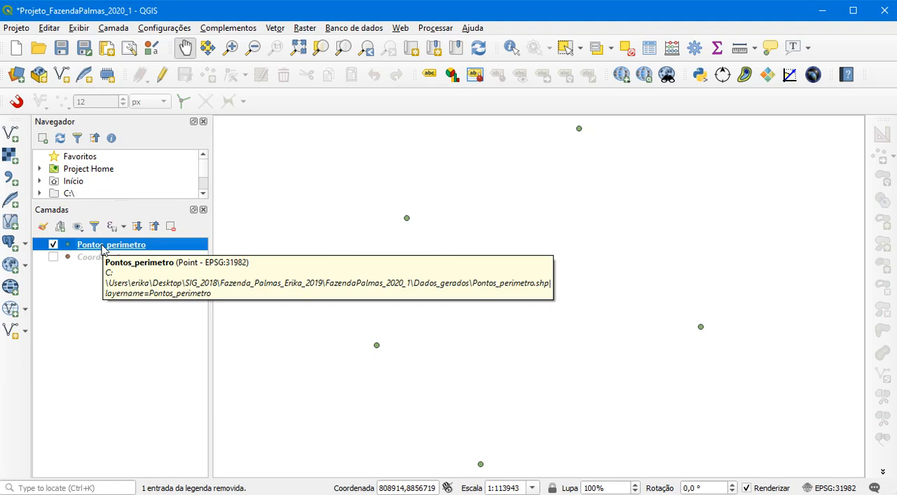
Switch to File Explorer and open the Dados_gerados folder in FazendaPalmas_2020_1 to check the exported Pontos_perimetro files
left_click(617, 494)
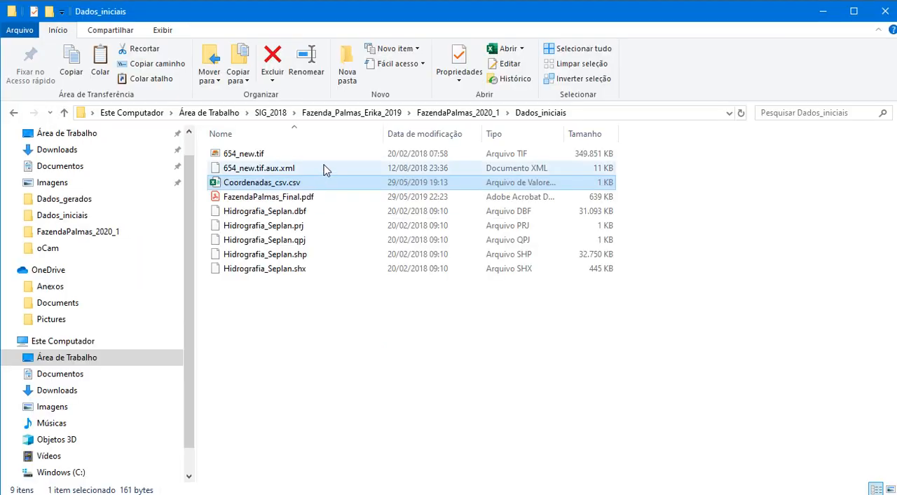
left_click(458, 112)
left_click(265, 159)
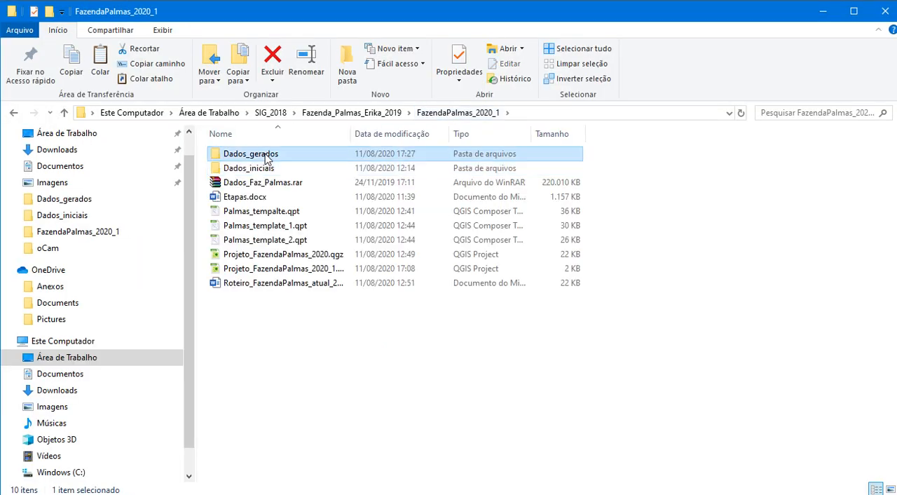
double_click(265, 159)
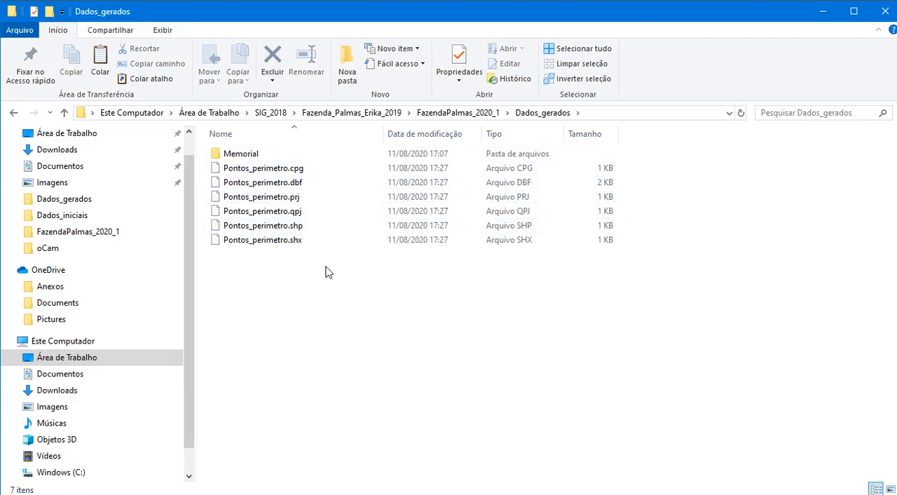
Open the Dados_iniciais folder in FazendaPalmas_2020_1 to check the source files, and switch back to QGIS to save the project
left_click(469, 115)
double_click(279, 169)
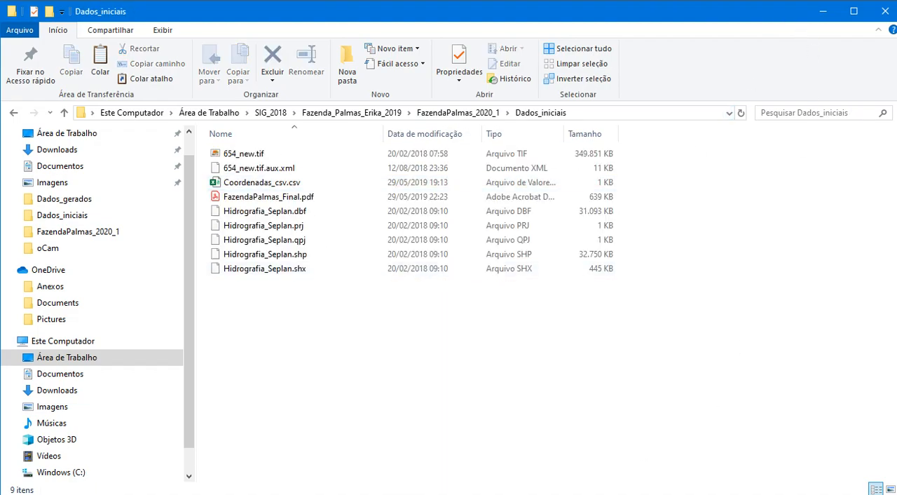
left_click(554, 494)
left_click(62, 47)
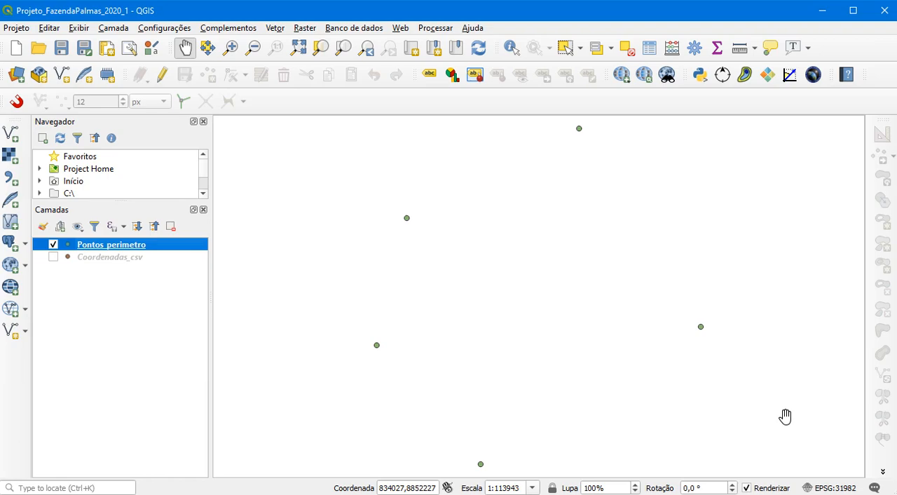
Open the processing toolbox and search for "pontos para" to find the tool that converts points to lines
left_click(435, 28)
left_click(459, 44)
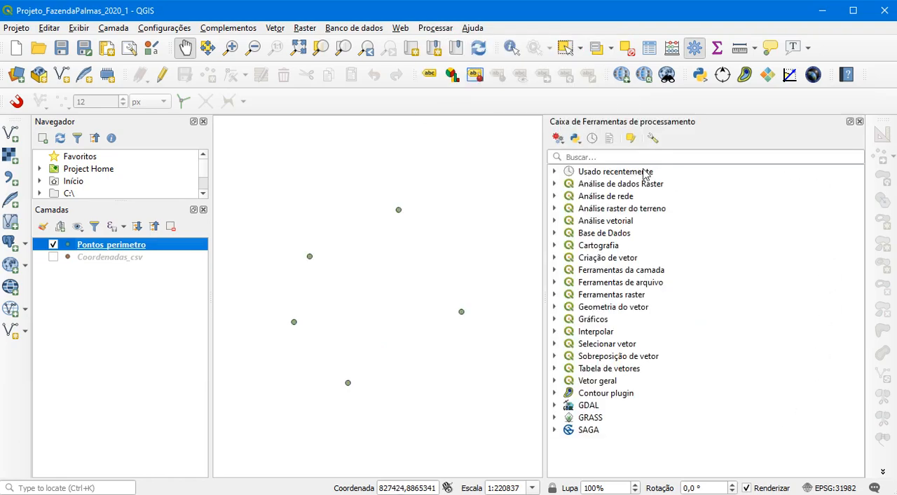
left_click(598, 159)
type("ponto")
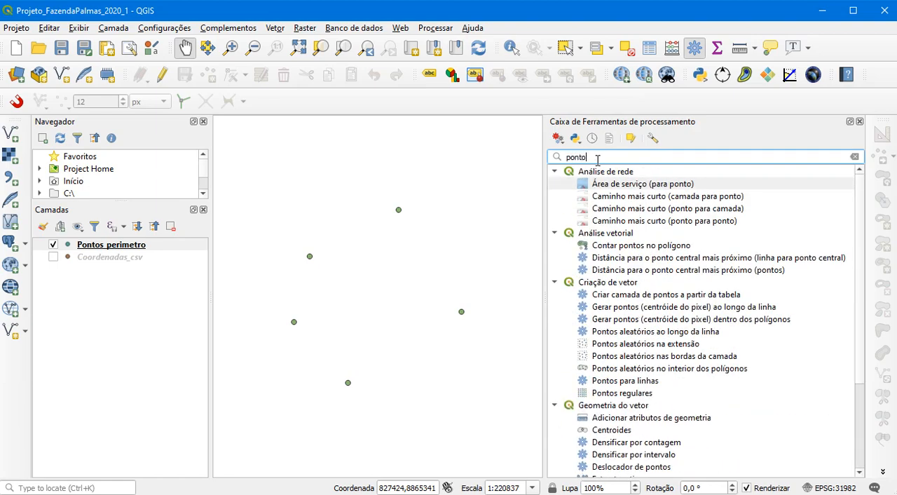
type("s para")
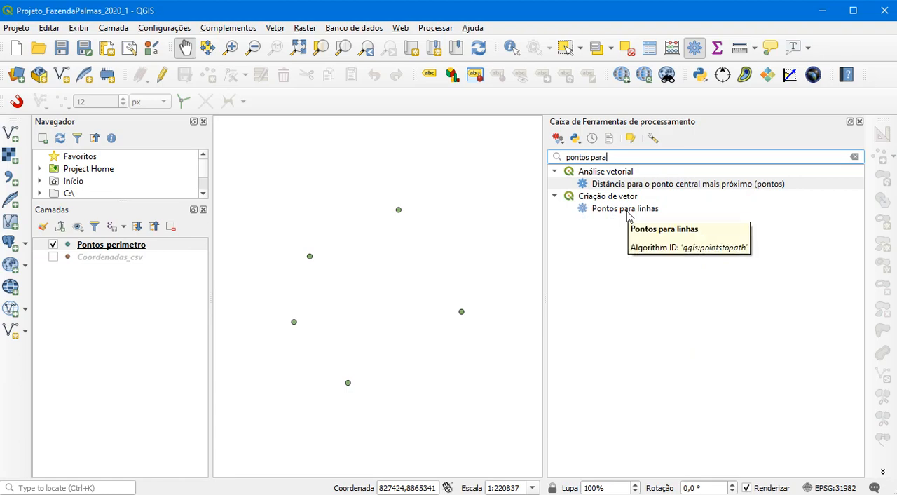
Search the processing toolbox for "linhas para" to find the lines-to-polygons tool, and close the toolbox
left_click_drag(608, 157, 563, 159)
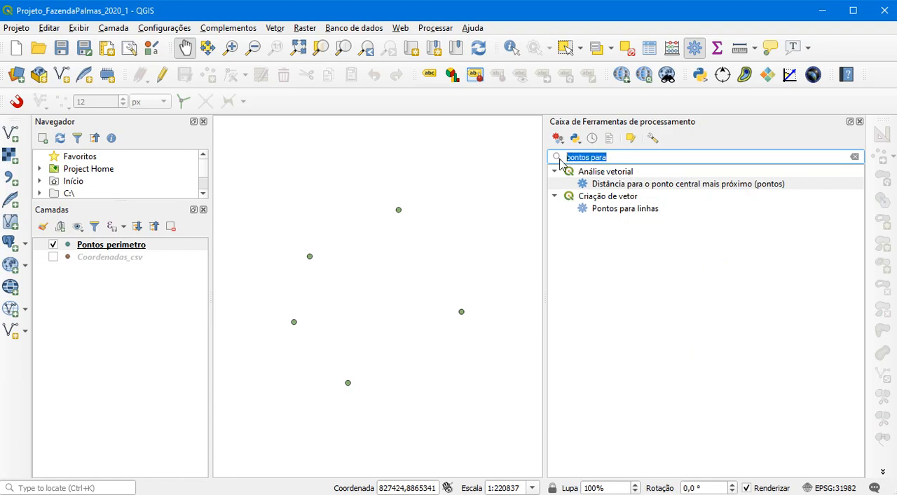
type("linhas para")
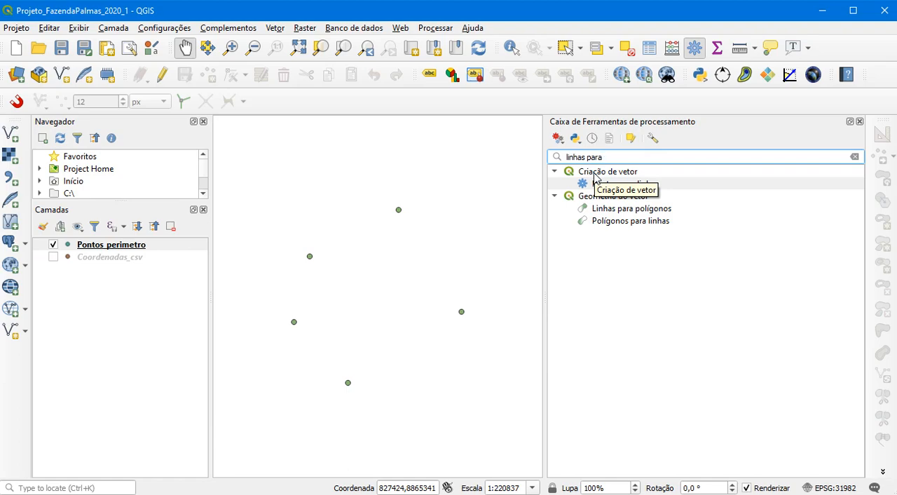
left_click(860, 122)
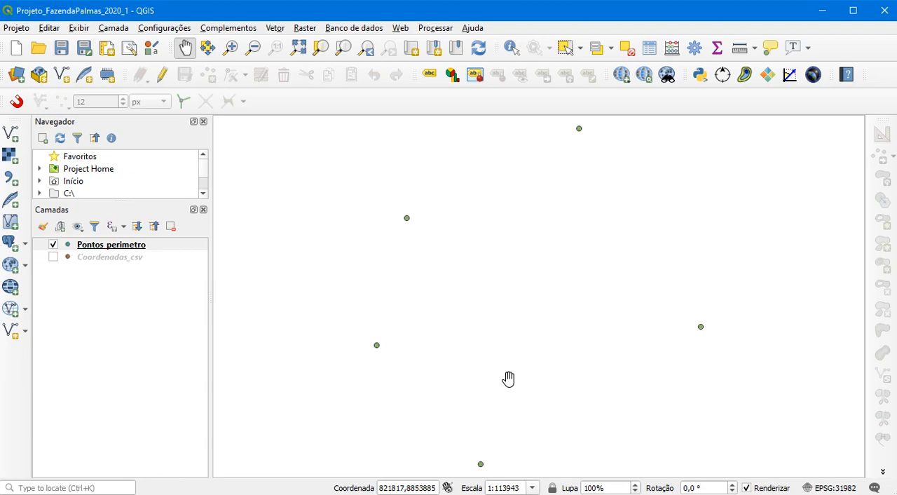
Start a new shapefile layer and name its file Perimetro_Fazenda in the Dados_gerados folder
left_click(114, 30)
mouse_move(148, 60)
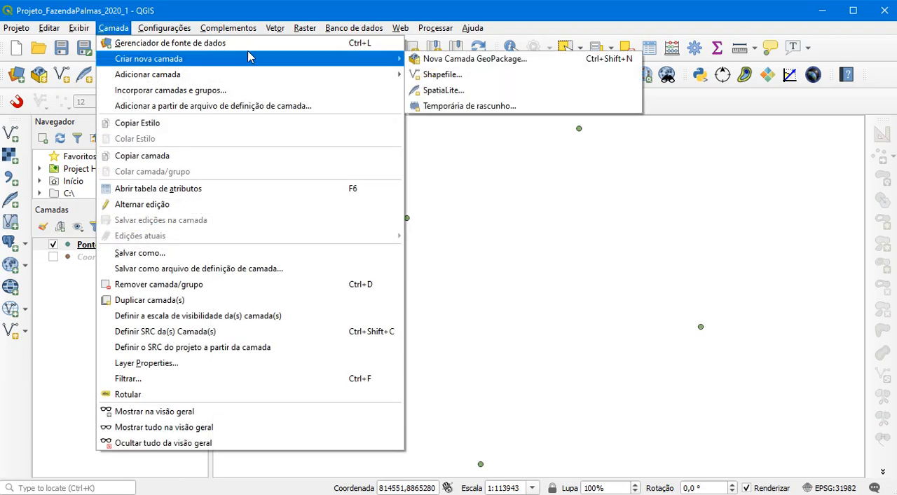
left_click(467, 80)
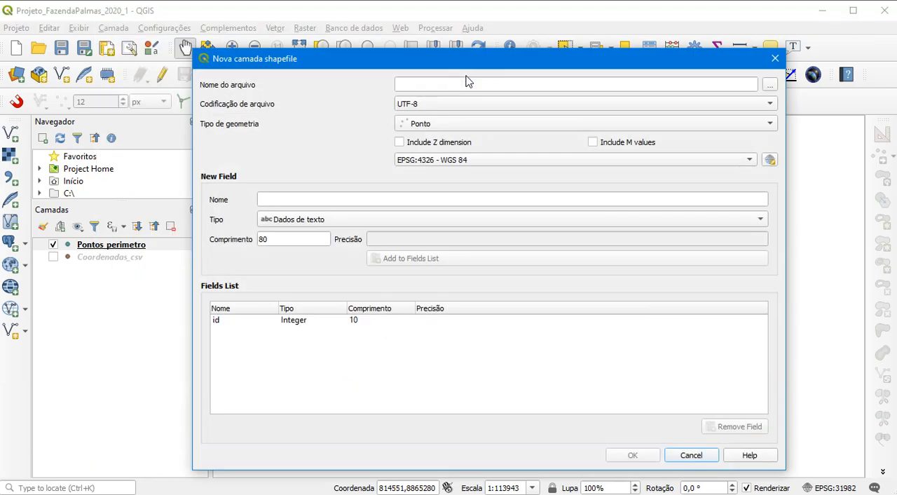
left_click(773, 87)
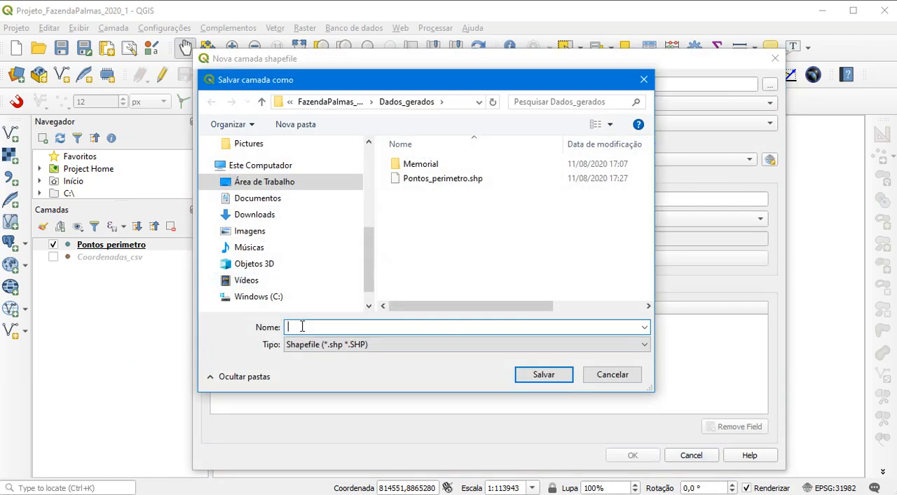
type("Perimetro_Fazenda")
left_click(544, 375)
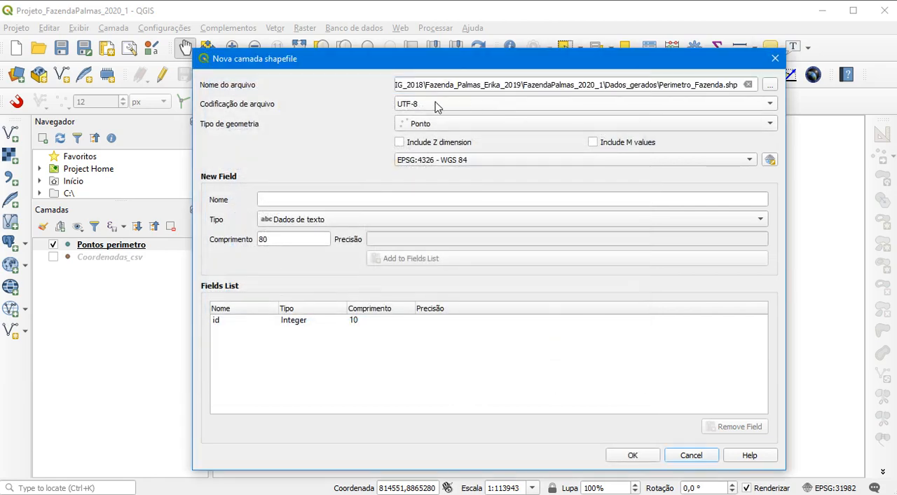
Set the geometry type to Polígono and the CRS to EPSG:31982 - SIRGAS 2000 / UTM zone 22S, and create the layer
left_click(435, 124)
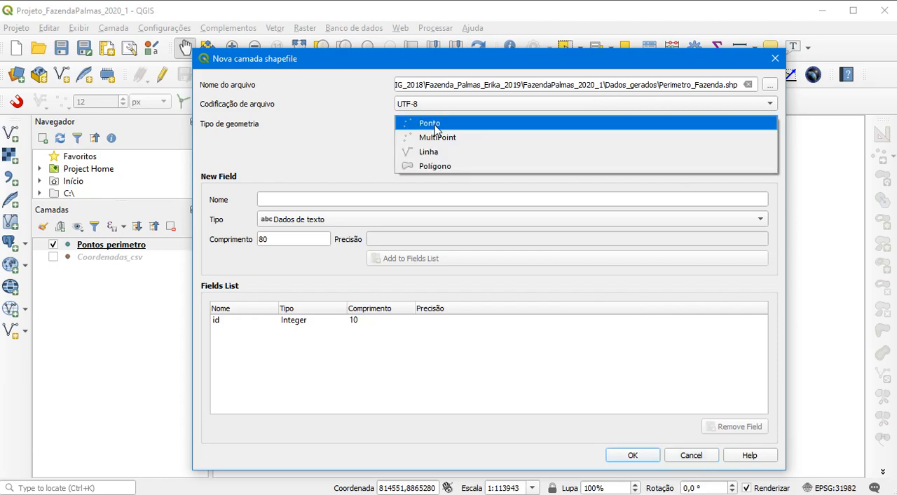
left_click(432, 169)
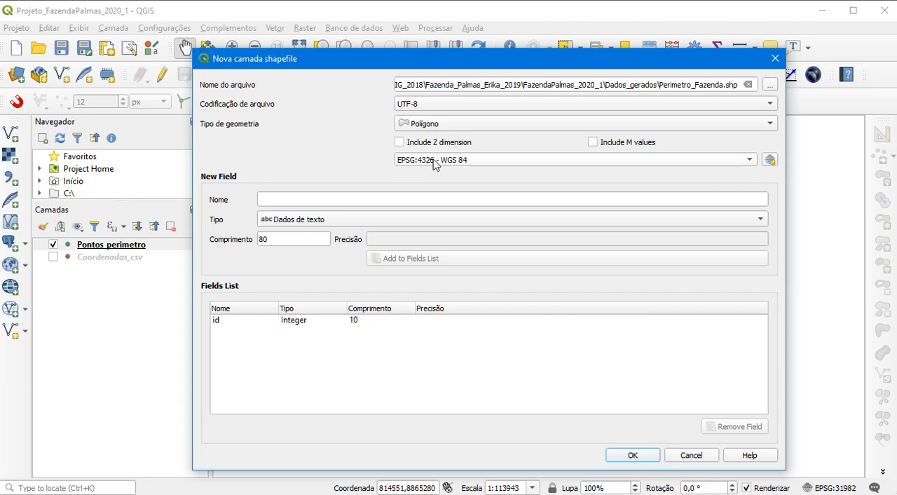
left_click(435, 161)
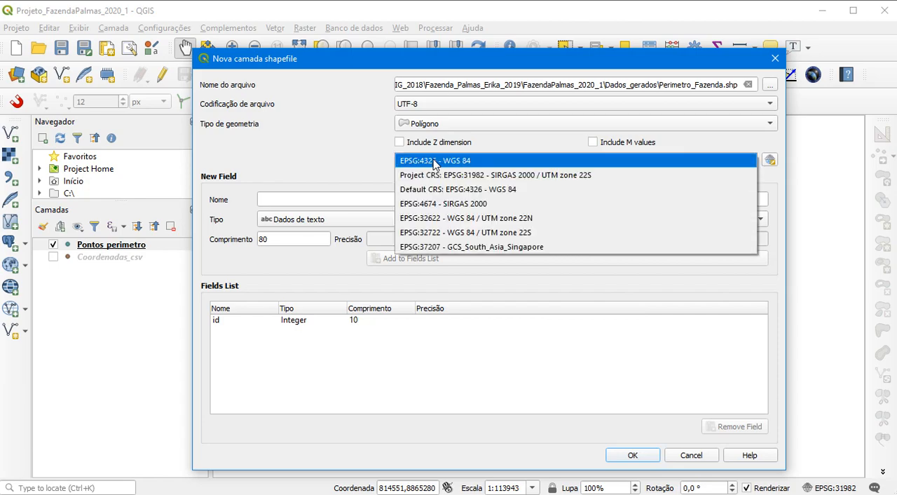
left_click(502, 175)
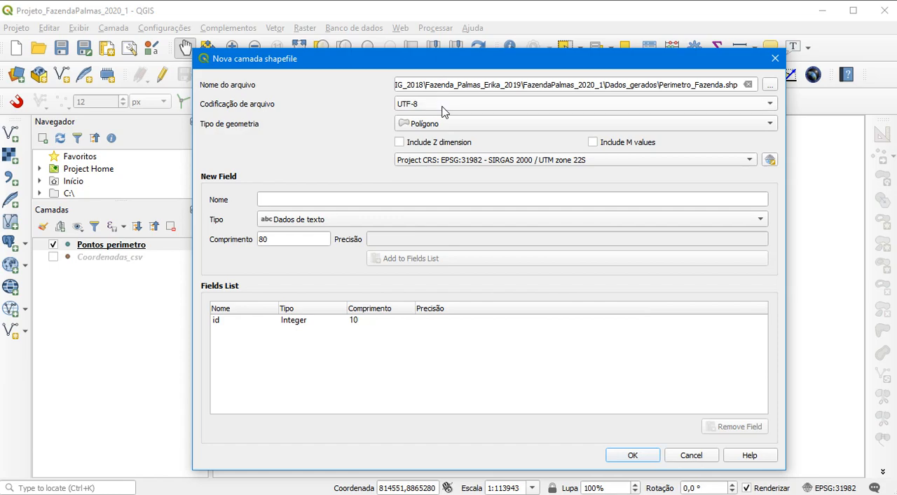
left_click(641, 458)
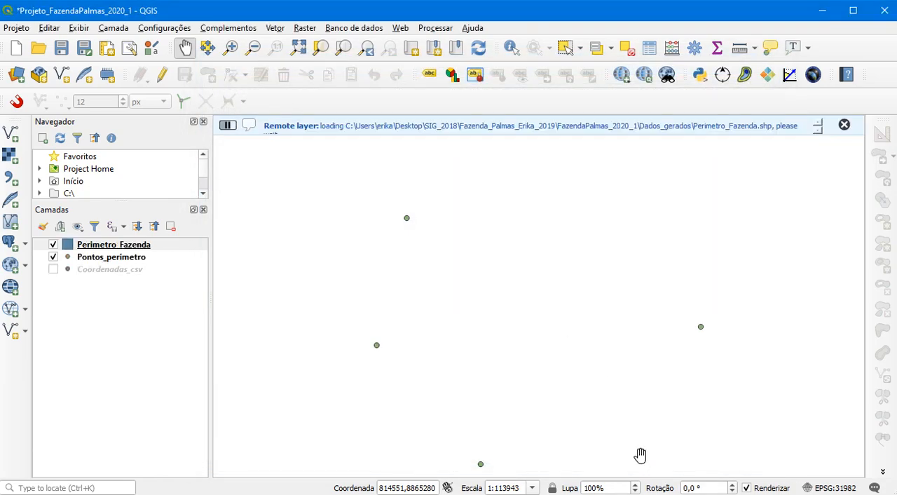
Hide Pontos_perimetro to inspect the new Perimetro_Fazenda layer on its own, and show the points again
left_click(53, 257)
left_click(53, 245)
left_click(54, 245)
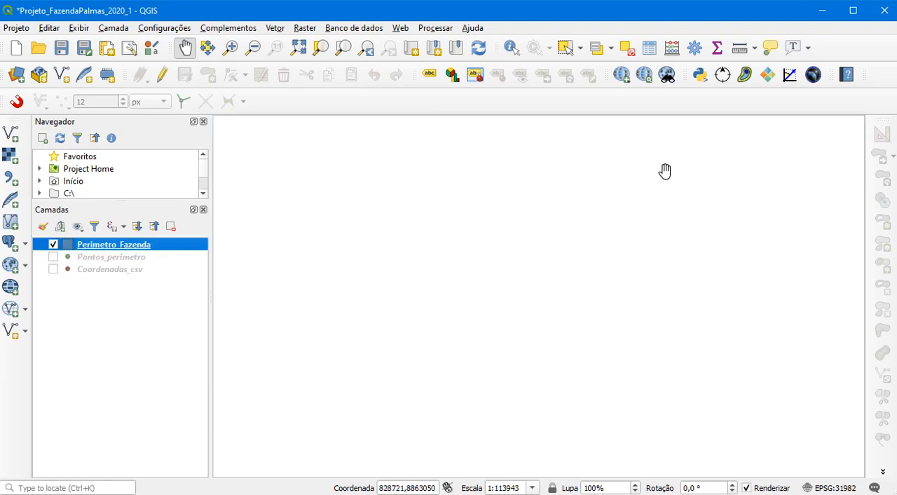
left_click(53, 257)
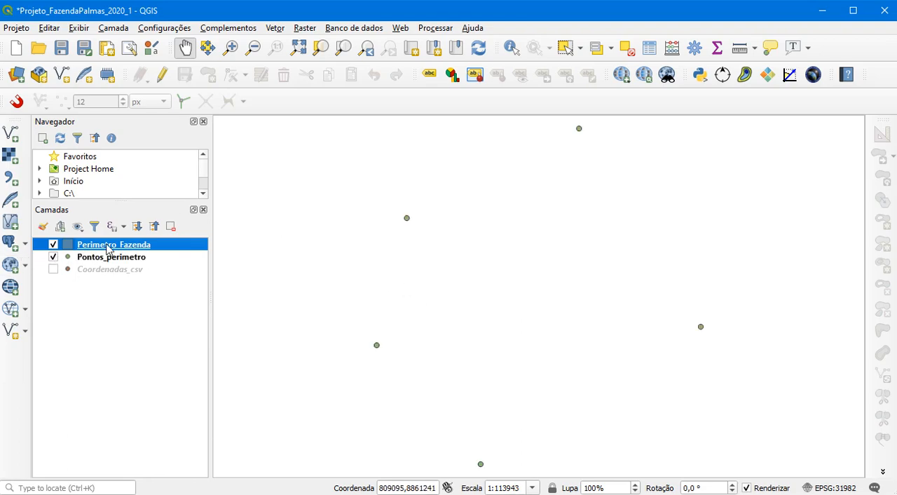
Enable editing on Perimetro_Fazenda, start adding a polygon feature, and enable snapping to all layers
left_click(160, 78)
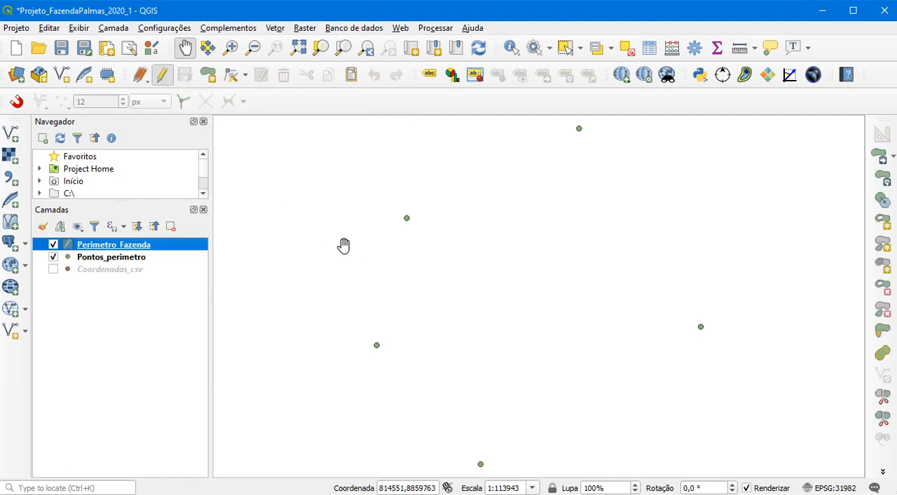
left_click(209, 75)
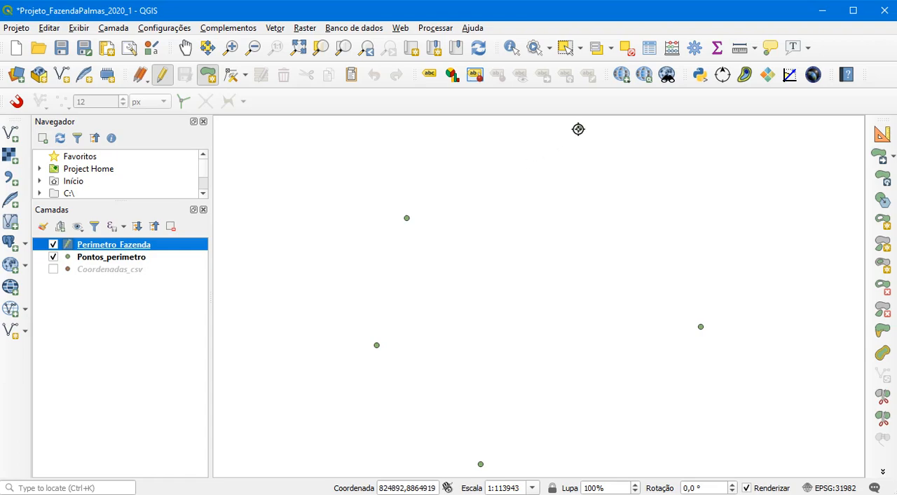
left_click(15, 102)
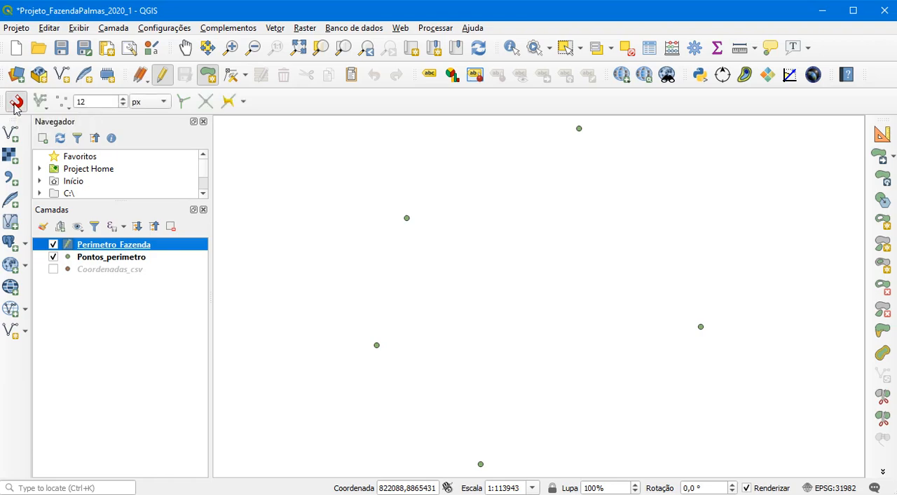
right_click(326, 100)
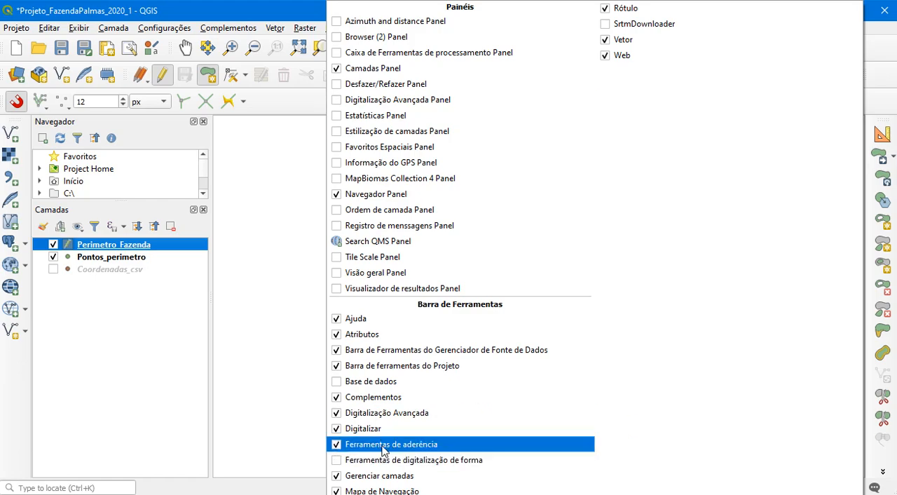
left_click(286, 107)
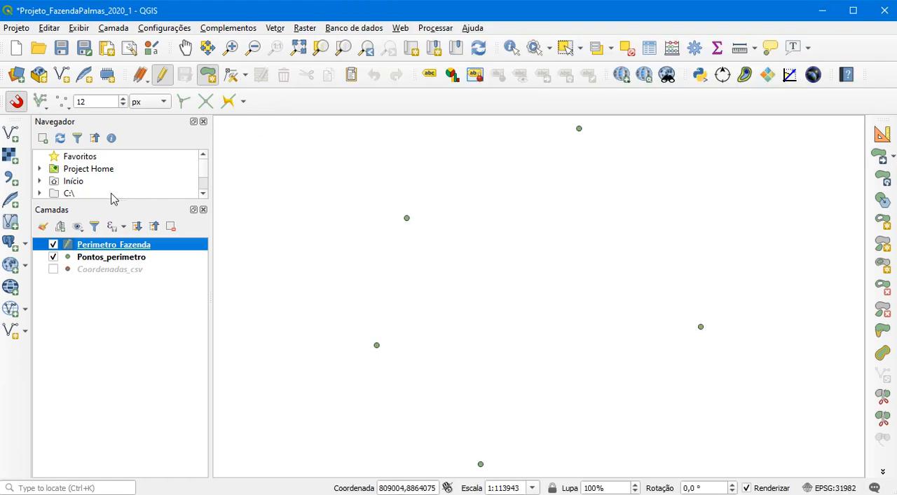
left_click(43, 103)
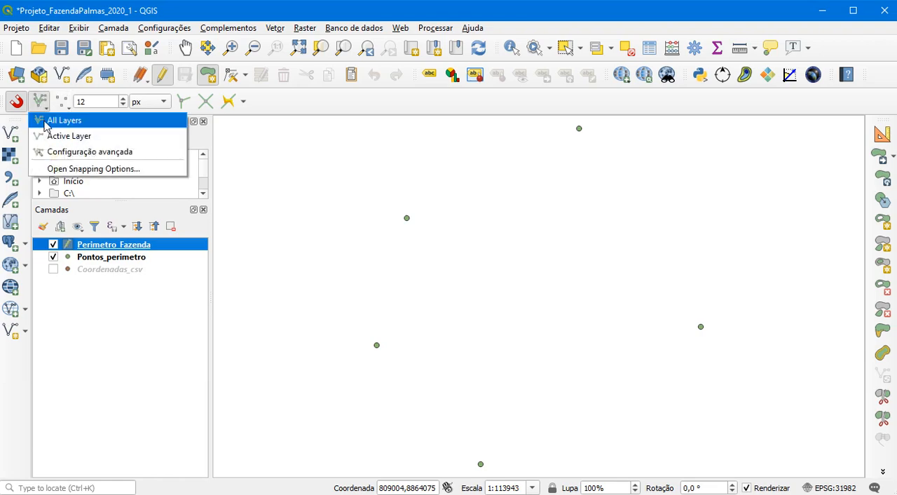
left_click(60, 122)
left_click(17, 101)
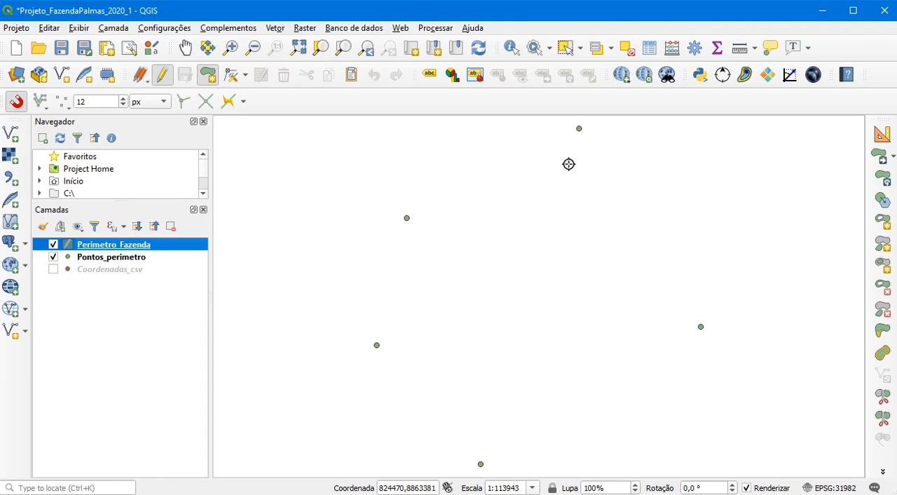
Draw the farm perimeter polygon by snapping its vertices clockwise to the five Pontos_perimetro points, starting at the northernmost one
left_click(579, 129)
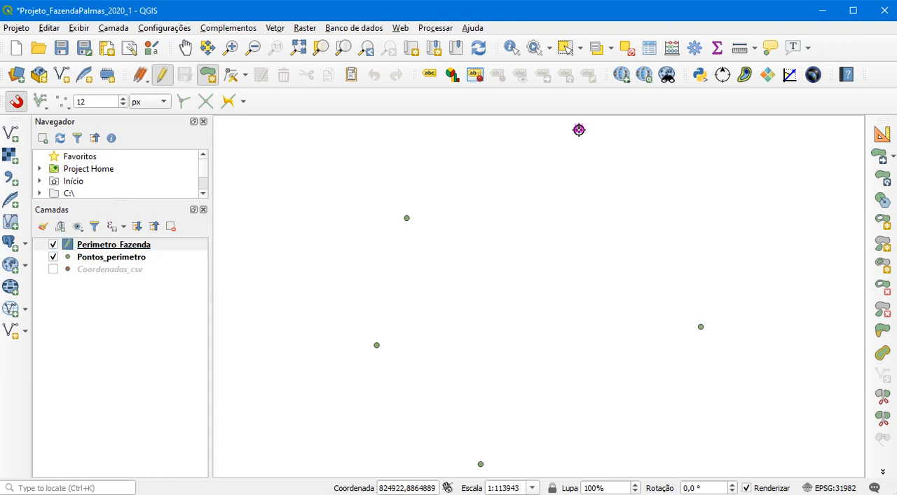
left_click(701, 327)
left_click(481, 464)
left_click(377, 345)
left_click(406, 218)
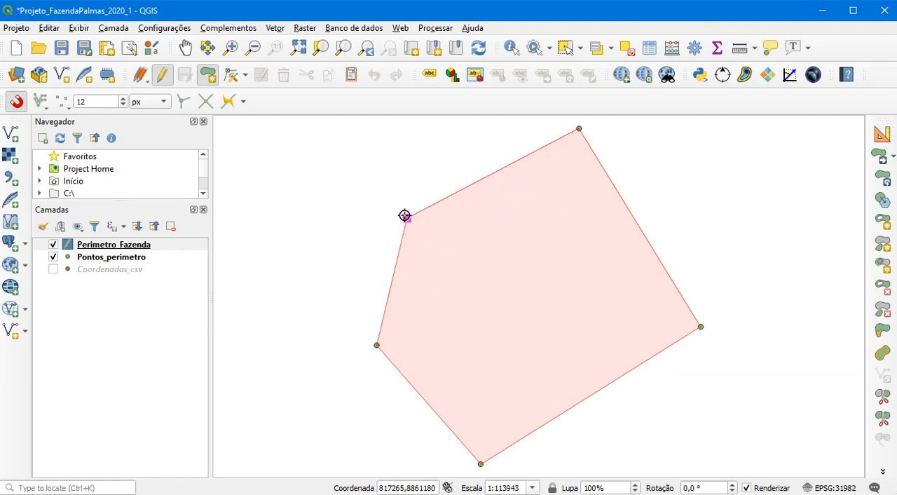
right_click(467, 156)
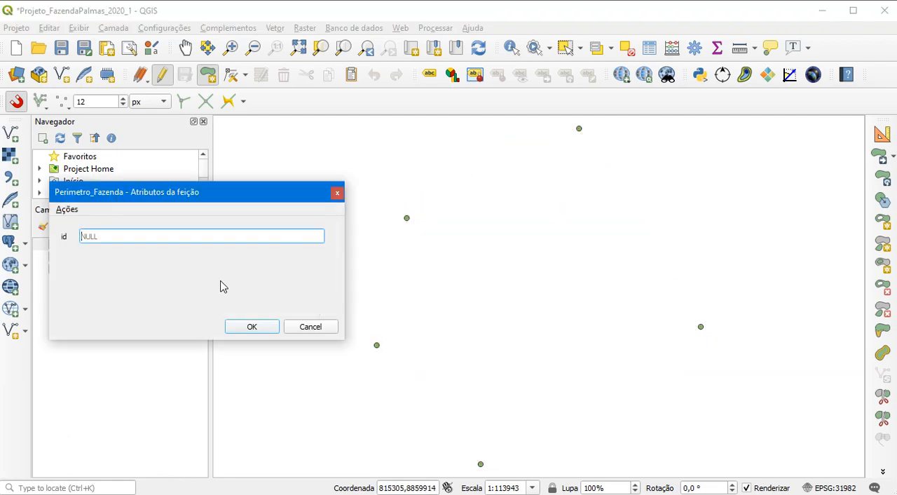
Assign id 1 to the perimeter polygon, and stop editing Perimetro_Fazenda with the changes saved
type("1")
left_click(252, 326)
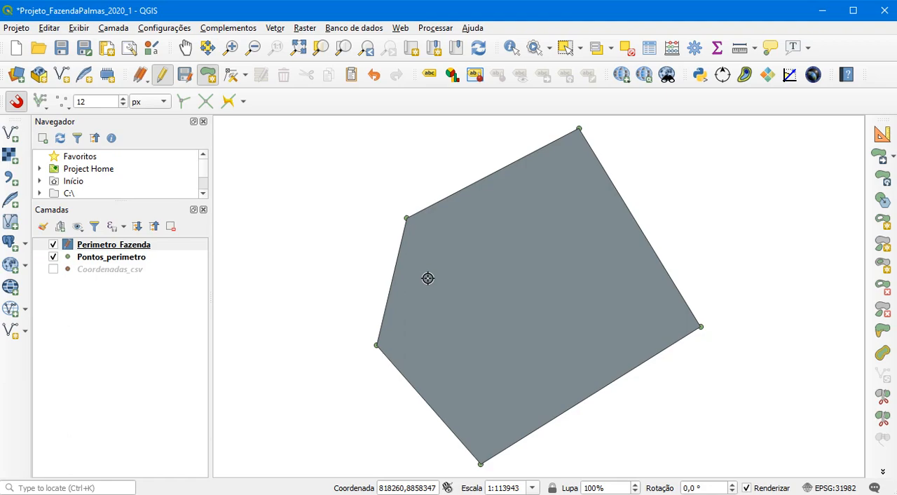
left_click(162, 77)
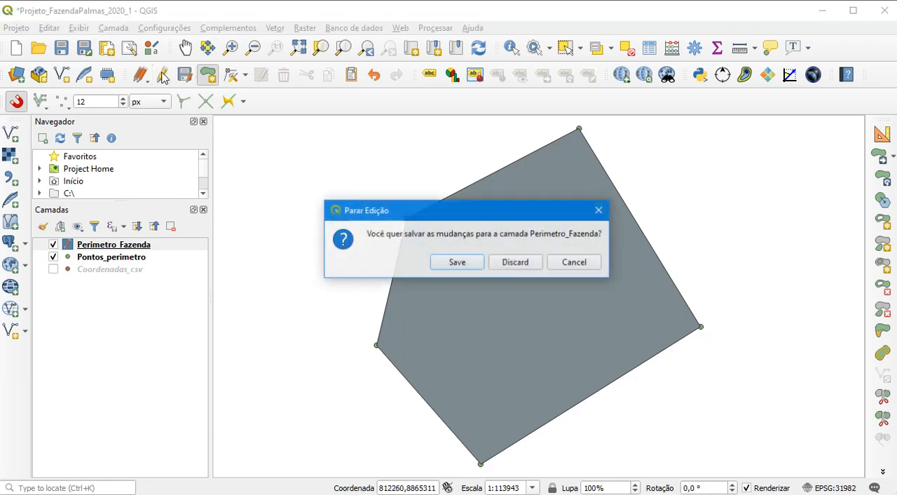
left_click(453, 267)
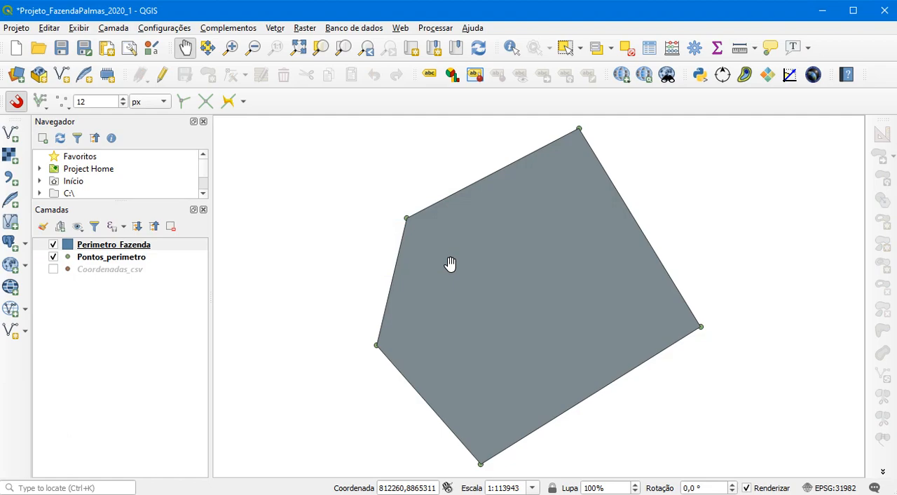
Move Pontos_perimetro above Perimetro_Fazenda in the layer order and style its points with the topo pop capital symbol at size 2,5 mm
left_click(100, 256)
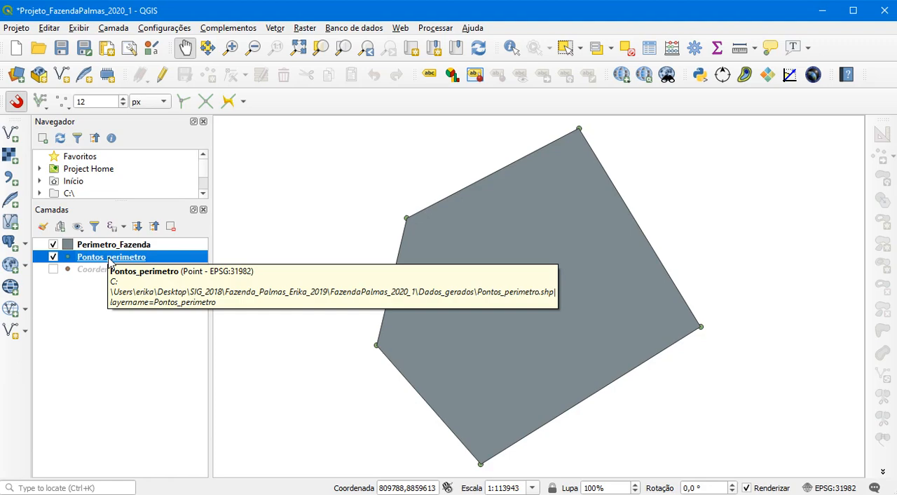
left_click_drag(109, 260, 107, 247)
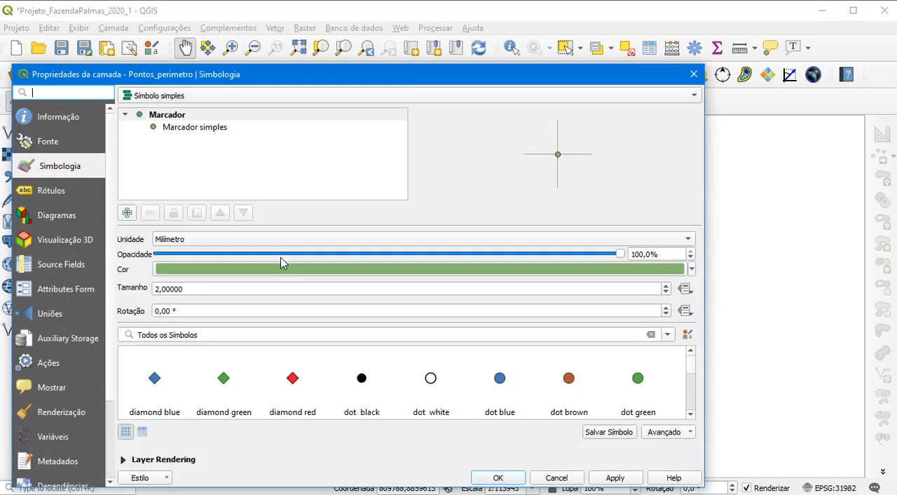
left_click_drag(307, 78, 333, 53)
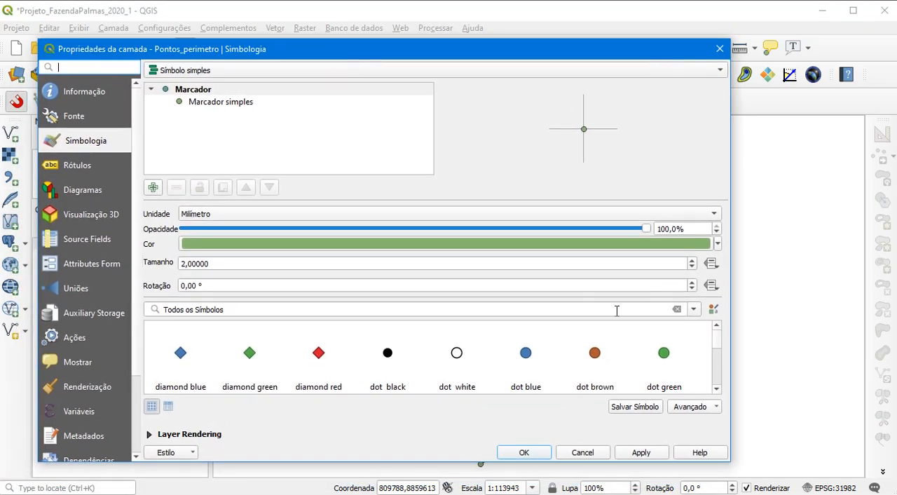
left_click(717, 389)
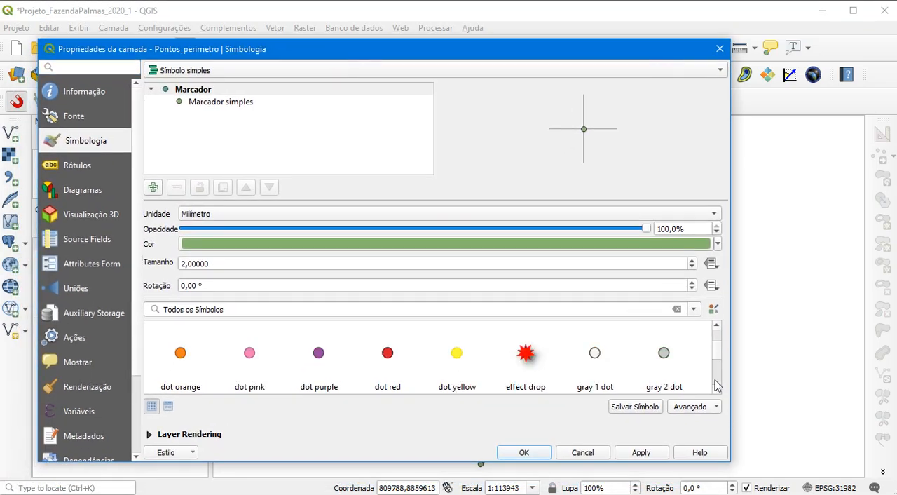
mouse_move(719, 352)
left_mouse_down()
mouse_move(722, 342)
mouse_move(719, 370)
left_mouse_up()
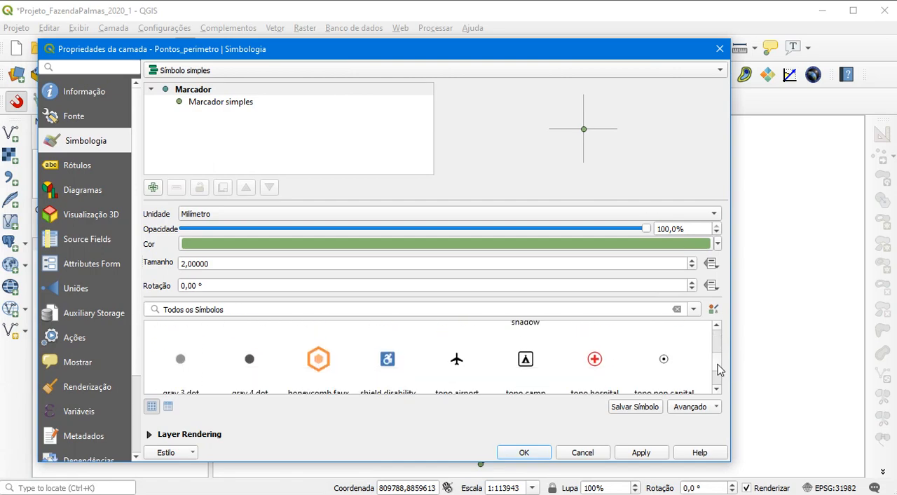
left_click(664, 359)
left_click_drag(218, 267, 181, 267)
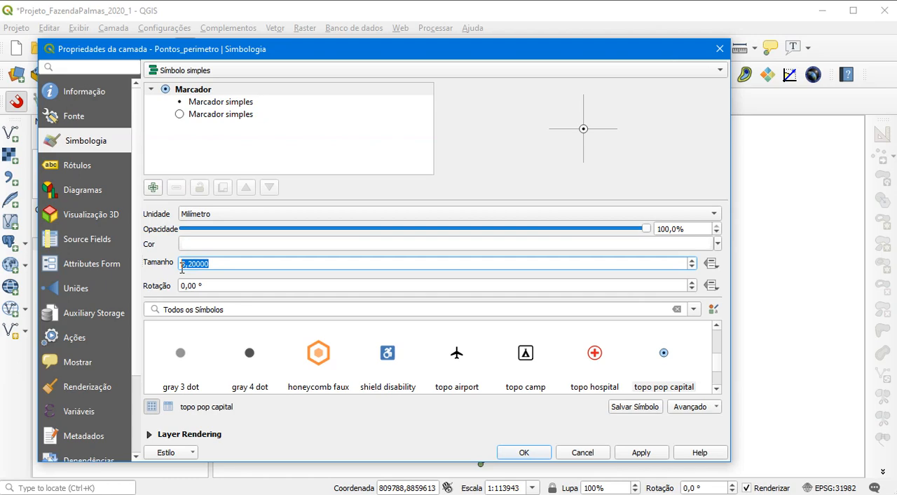
type("2,5")
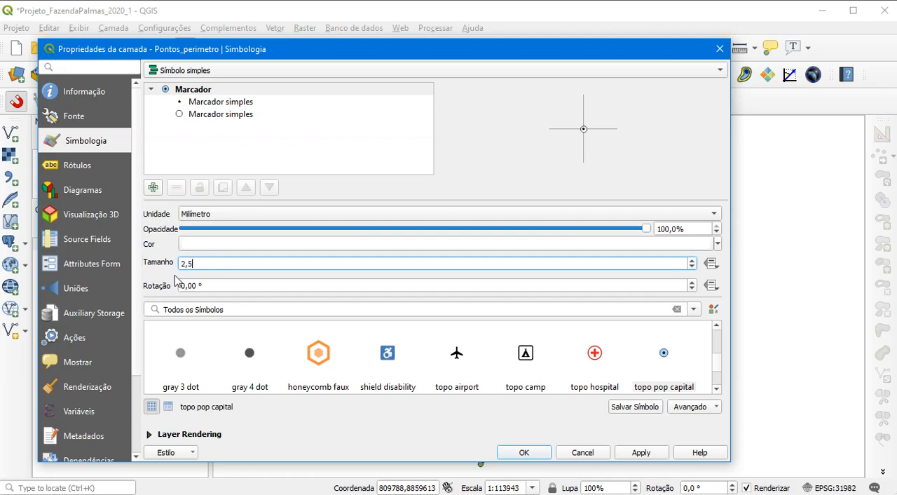
left_click(531, 454)
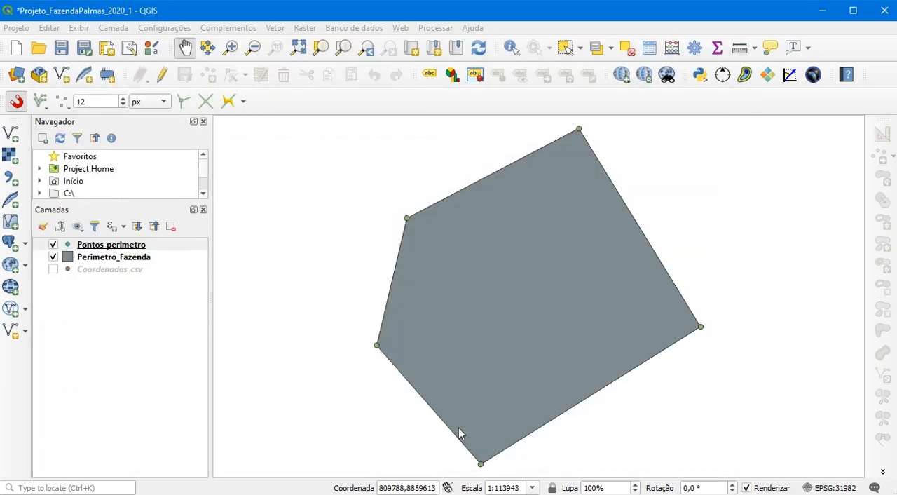
Style the Perimetro_Fazenda polygon with a transparent fill and a stroke width of 0,5 mm
left_click(88, 259)
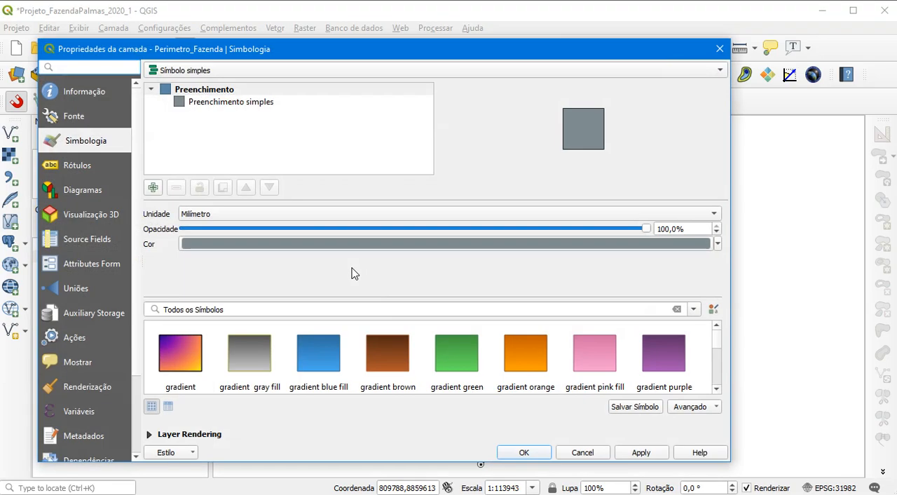
left_click(247, 104)
left_click(677, 240)
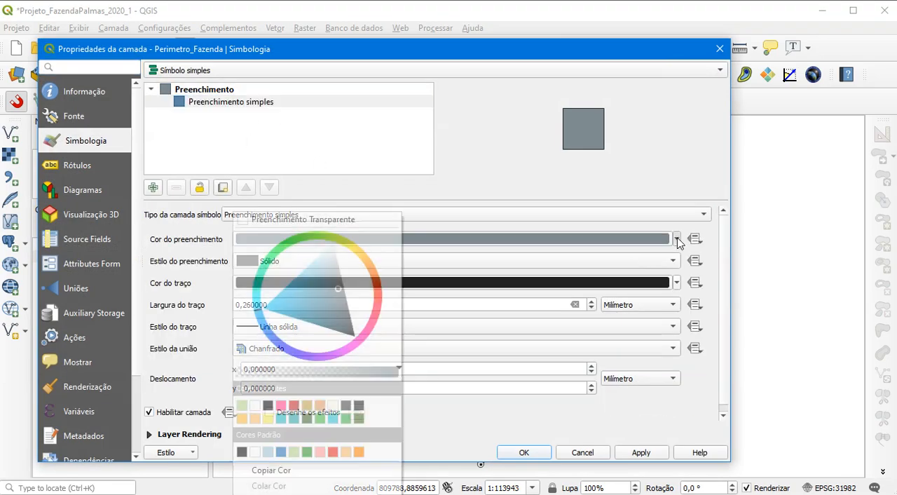
left_click(315, 219)
left_click(265, 304)
left_click_drag(265, 304, 245, 302)
type("5")
left_click(524, 452)
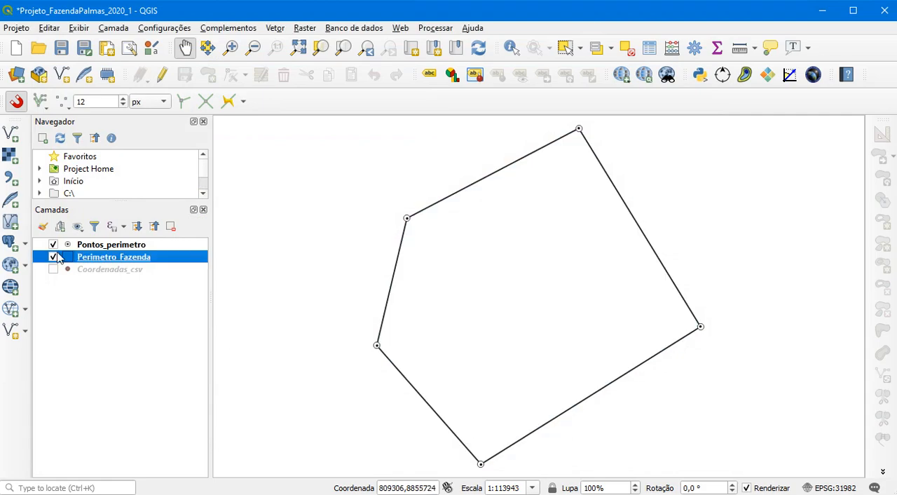
Inspect the attribute table of Pontos_perimetro to find which field holds the point names, and close it
left_click(95, 245)
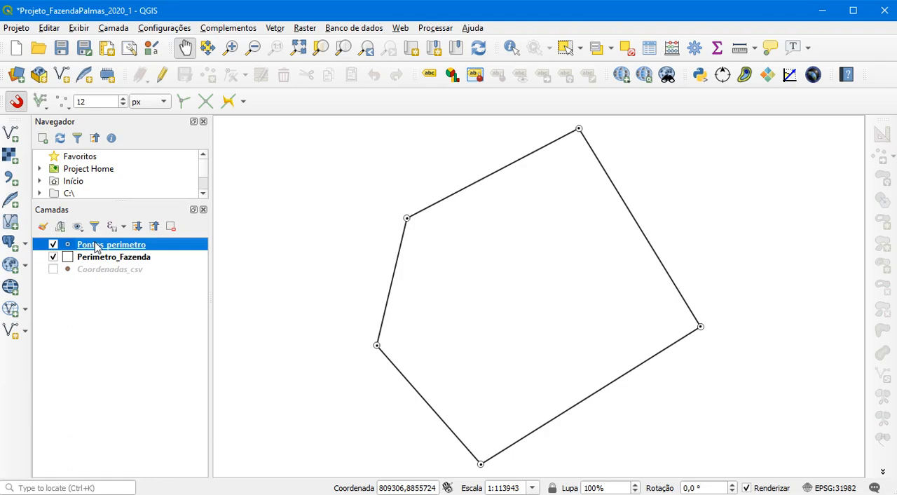
right_click(96, 246)
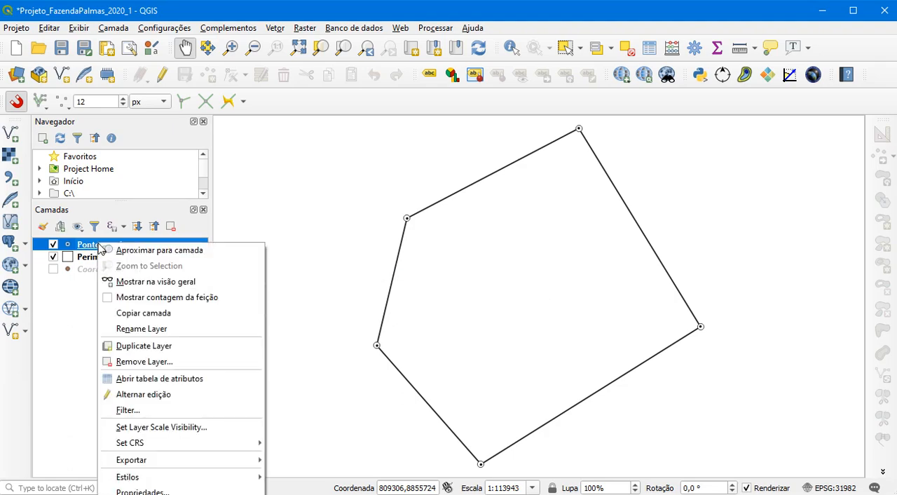
left_click(159, 378)
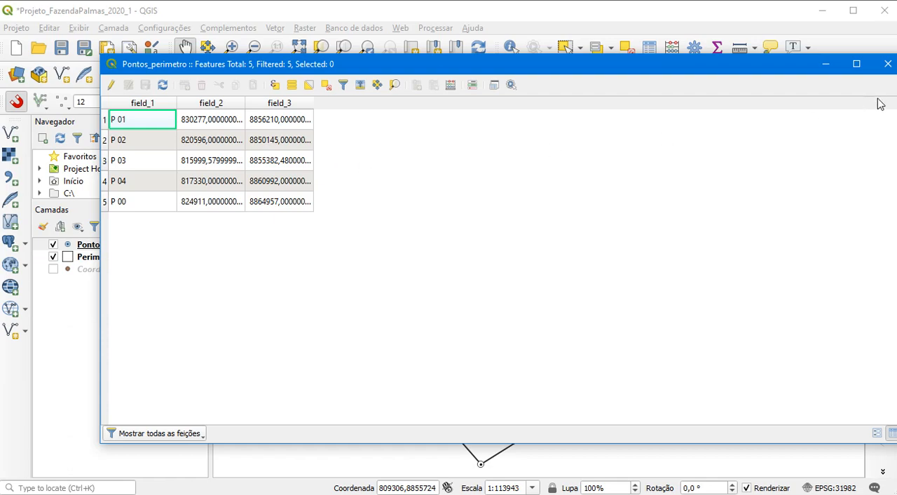
left_click(887, 64)
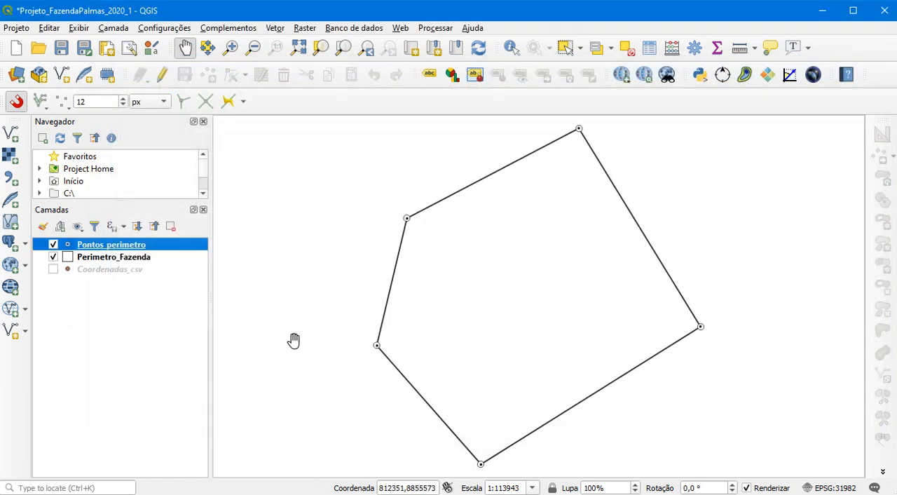
Turn on single labels for Pontos_perimetro using field_1, apply them, and check the labels on the map
right_click(137, 249)
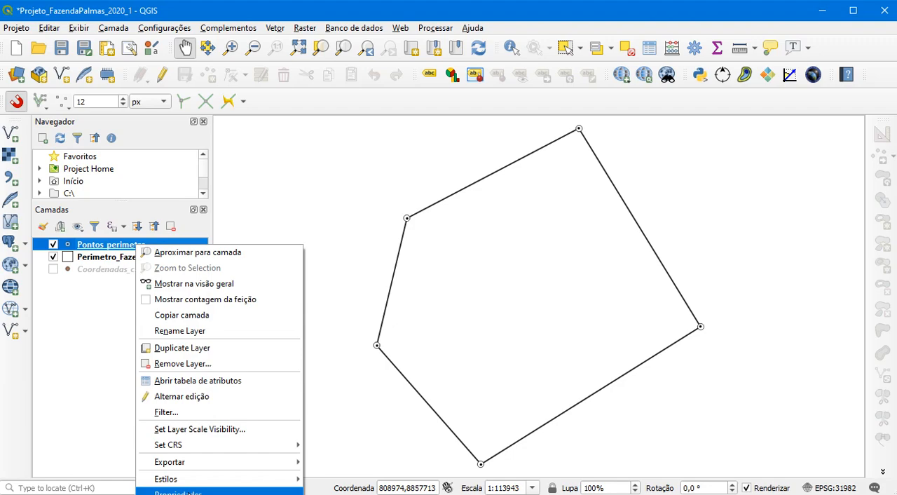
key("Escape")
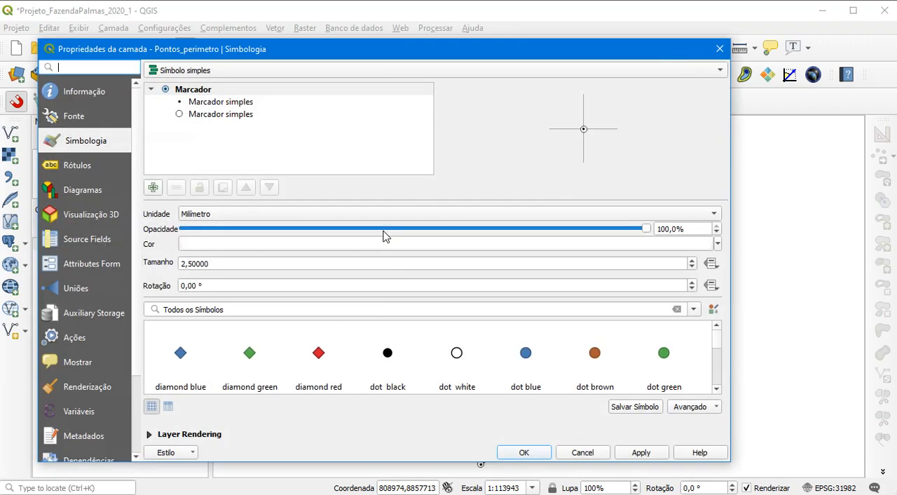
left_click(76, 168)
left_click(307, 72)
left_click(210, 91)
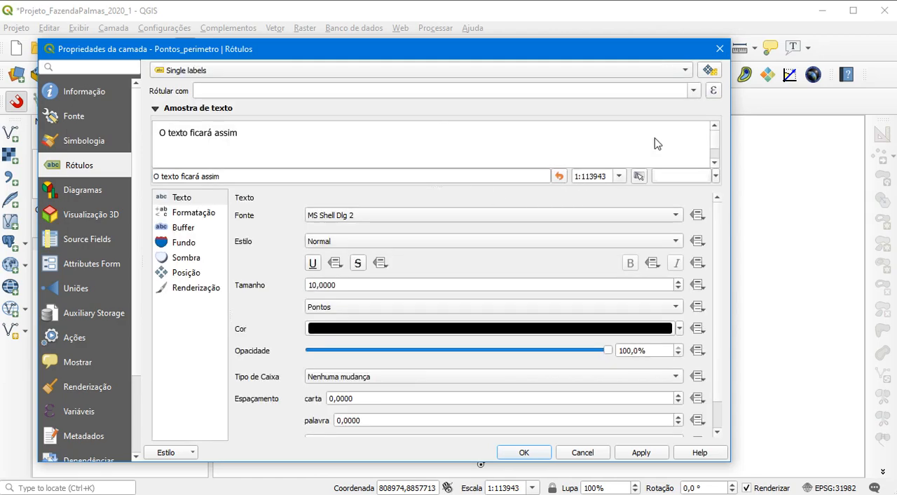
left_click(693, 90)
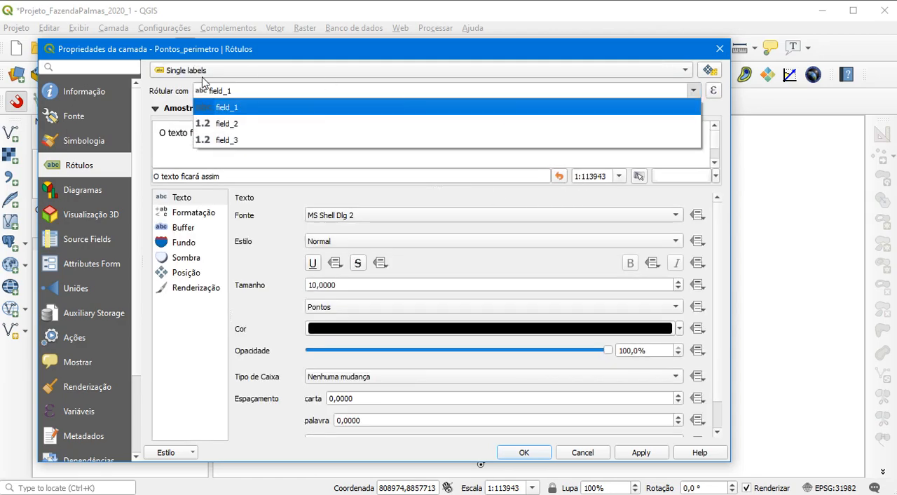
left_click(231, 109)
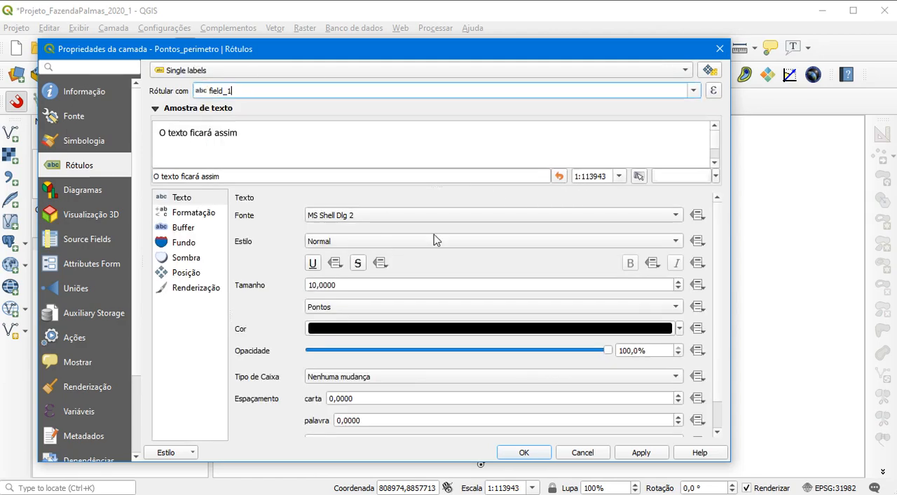
left_click(640, 452)
left_click_drag(614, 54, 3, 213)
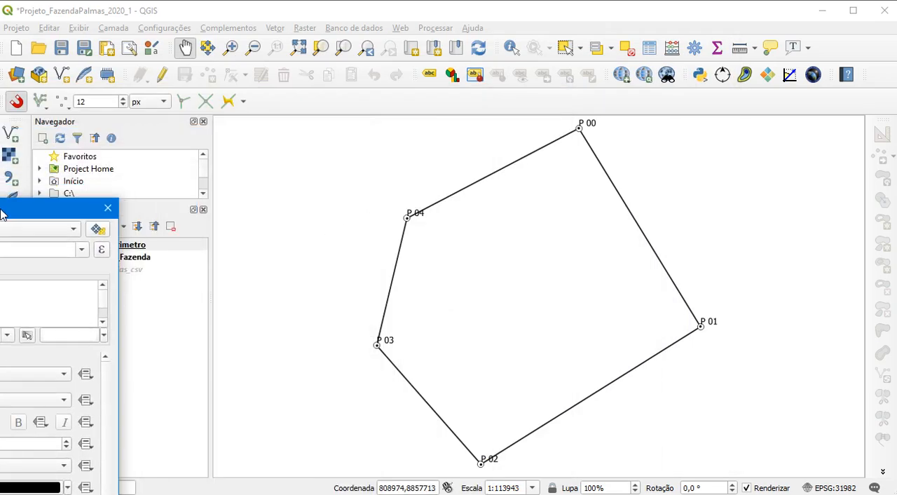
left_click_drag(2, 214, 197, 60)
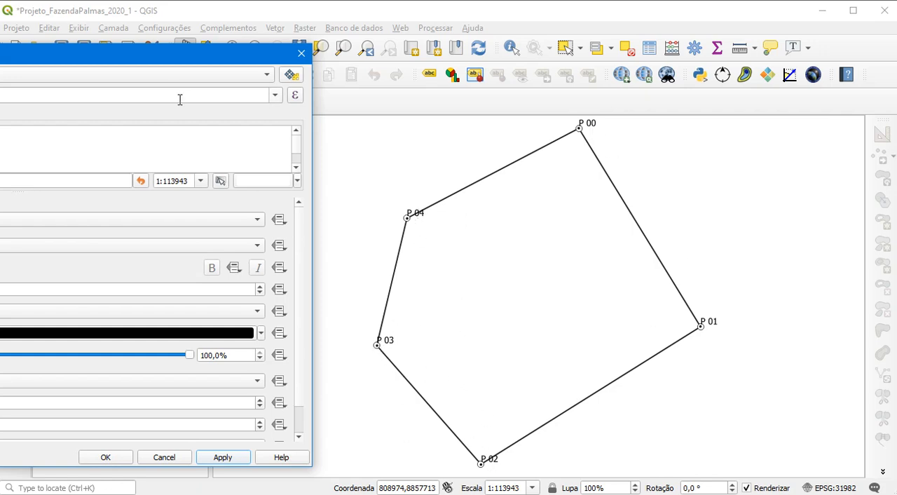
Set the Pontos_perimetro label font to Times New Roman and accept the layer properties
left_click_drag(146, 62, 318, 90)
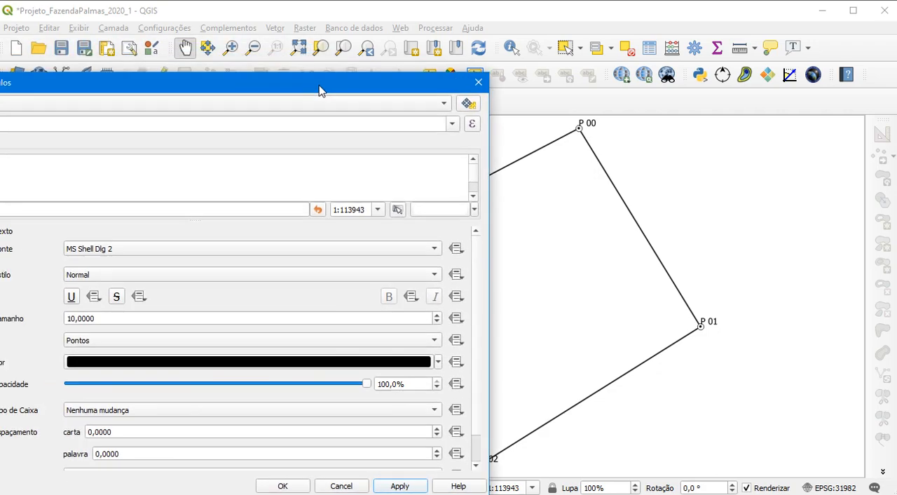
left_click_drag(319, 89, 595, 40)
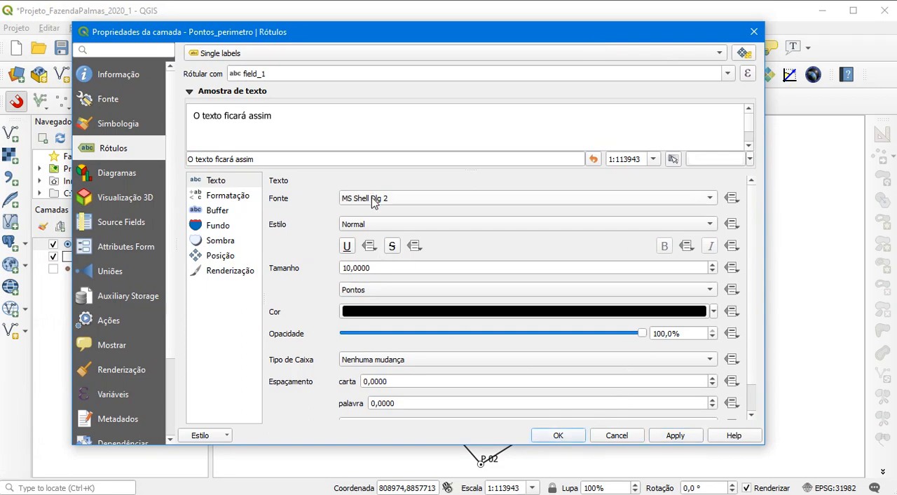
left_click(374, 201)
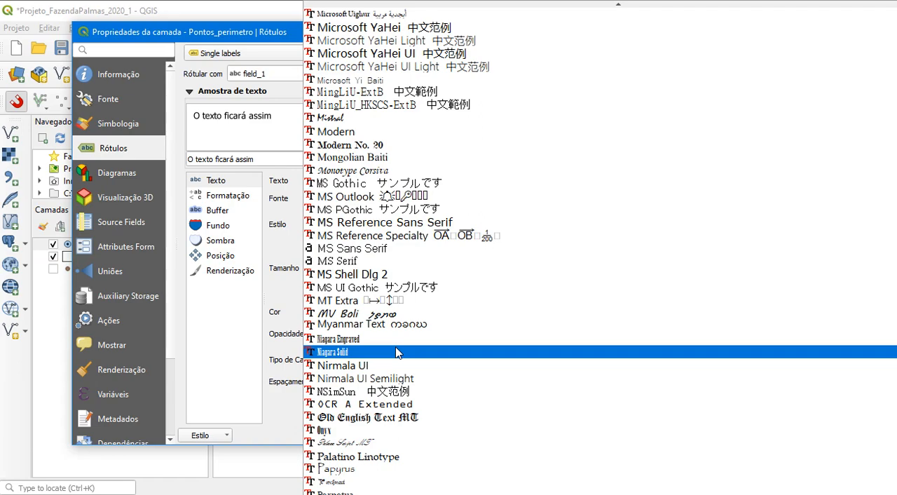
scroll(396, 353, "down", 15)
key("i")
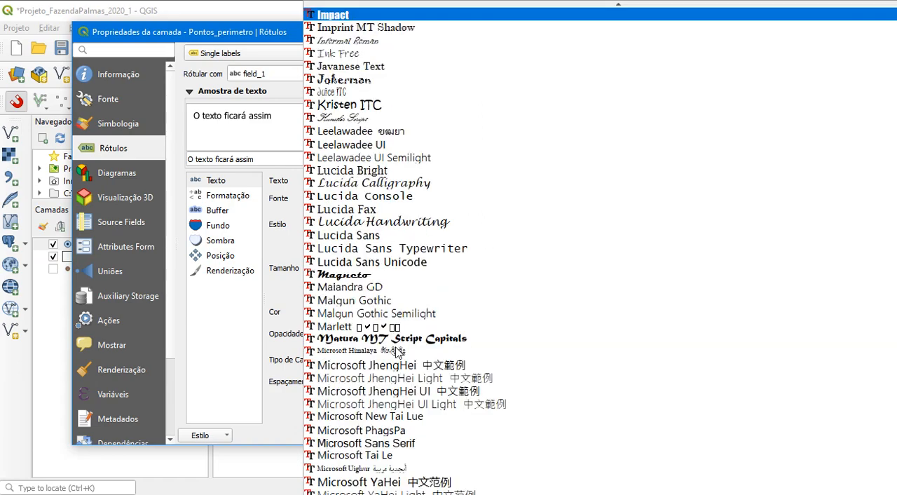
scroll(396, 352, "down", 20)
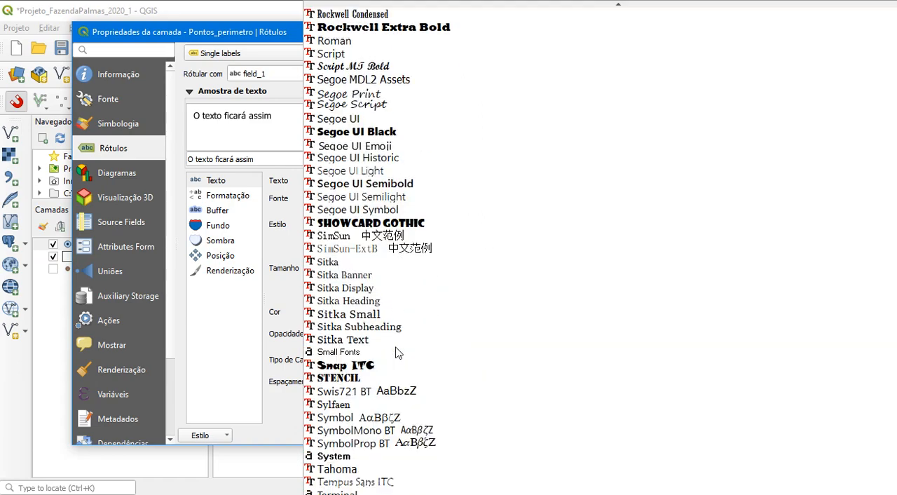
scroll(379, 420, "down", 1)
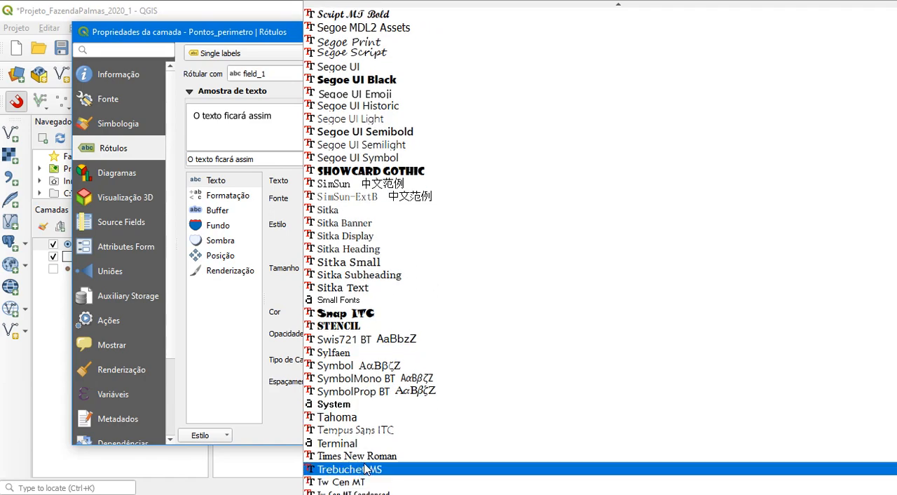
left_click(365, 459)
left_click(568, 437)
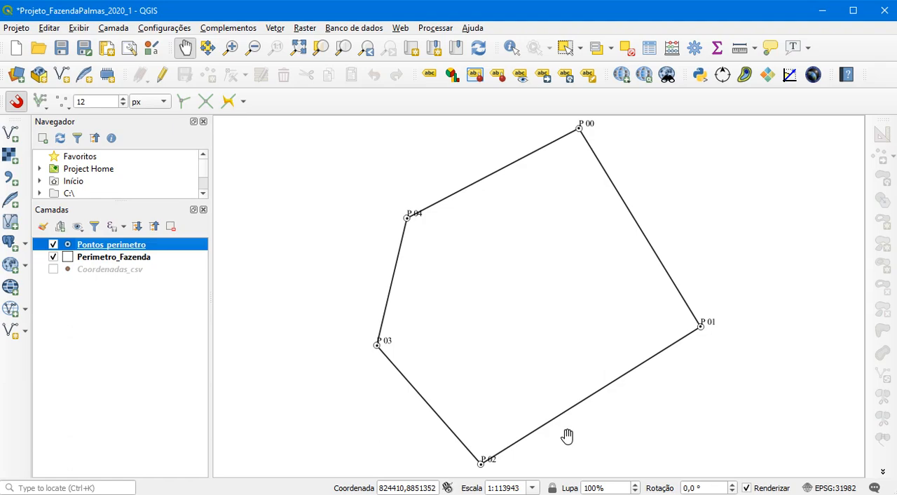
Switch to the Dados_iniciais folder in File Explorer, add 654_new.tif to the QGIS project as a raster layer, and return to QGIS
left_click(508, 494)
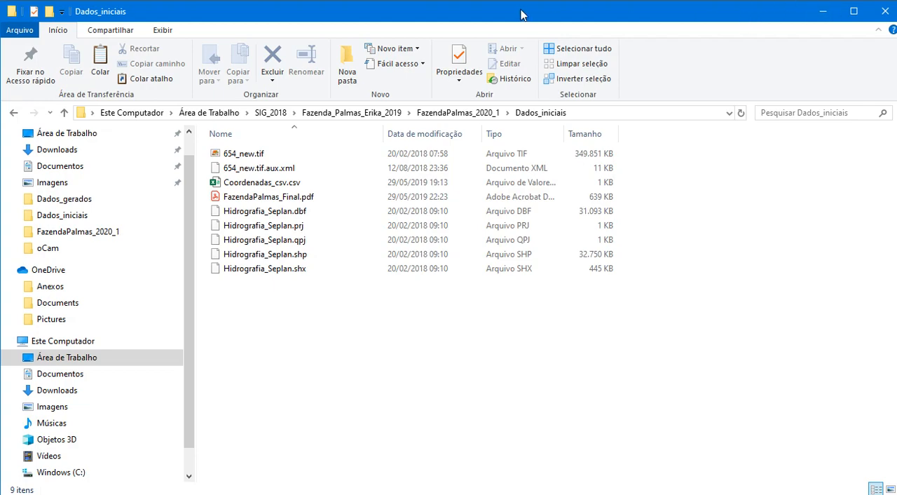
left_click_drag(415, 16, 722, 38)
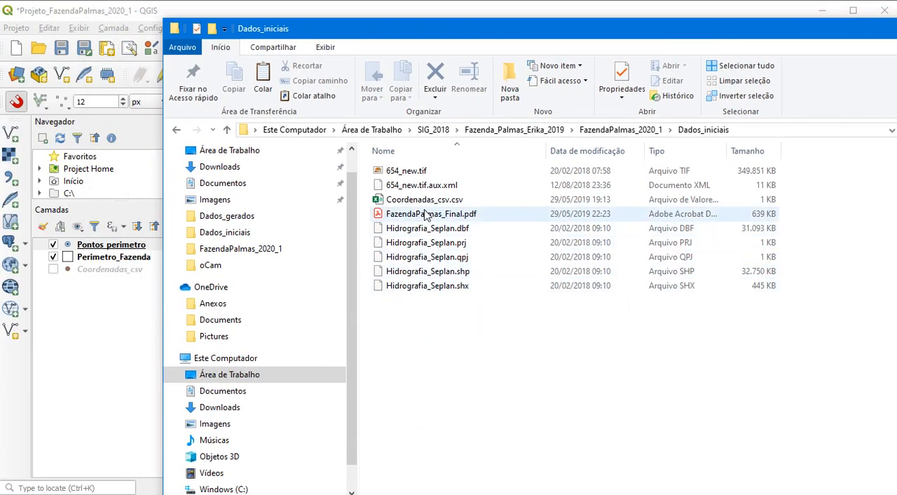
mouse_move(412, 175)
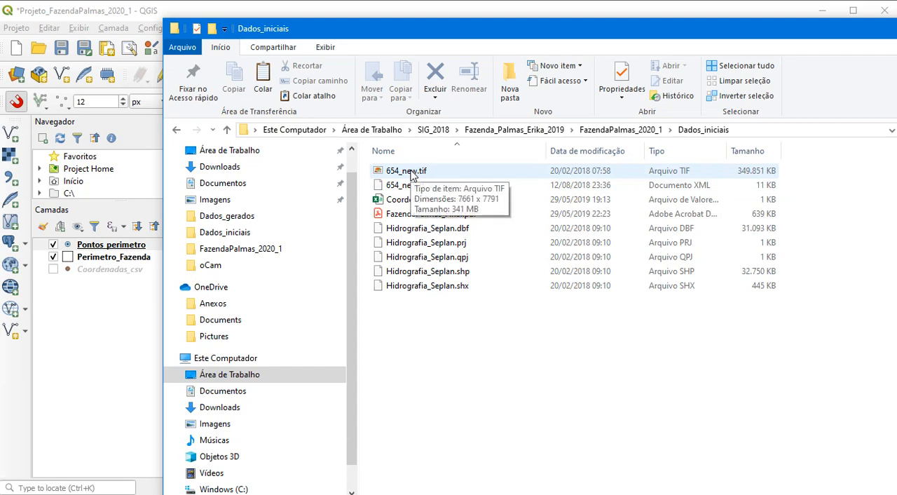
left_click_drag(413, 176, 127, 323)
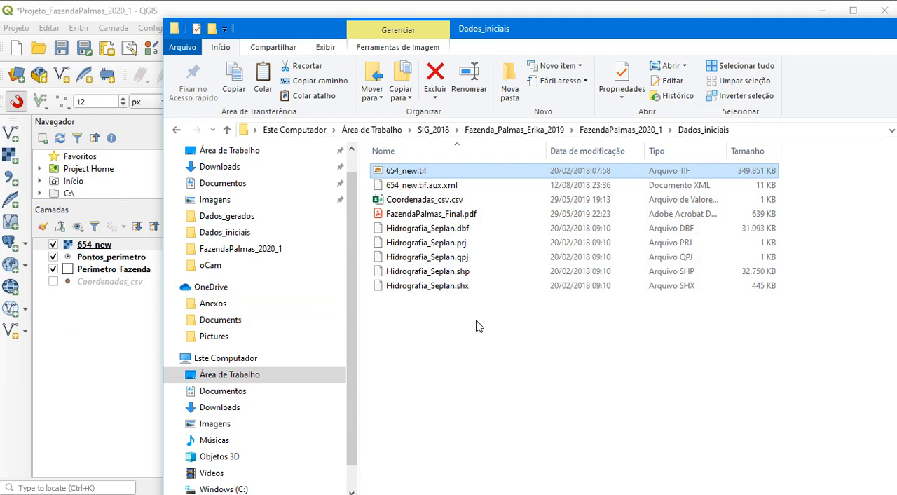
double_click(465, 28)
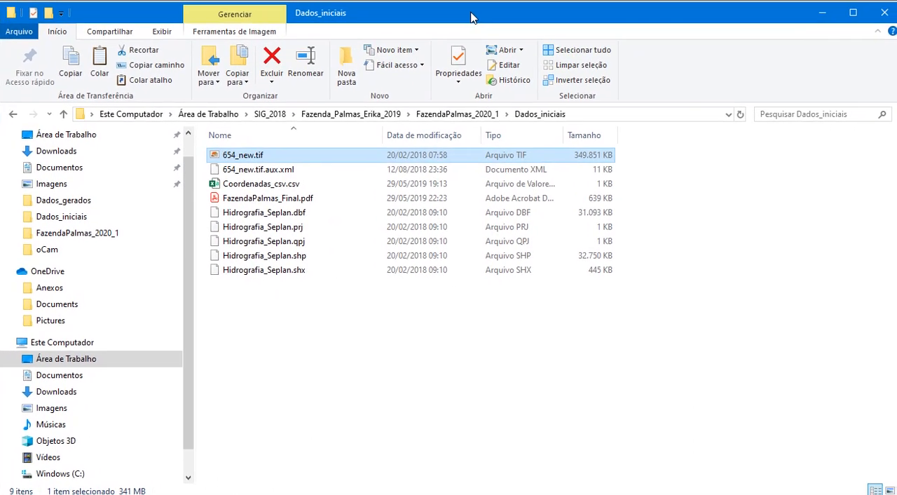
key("alt+Tab")
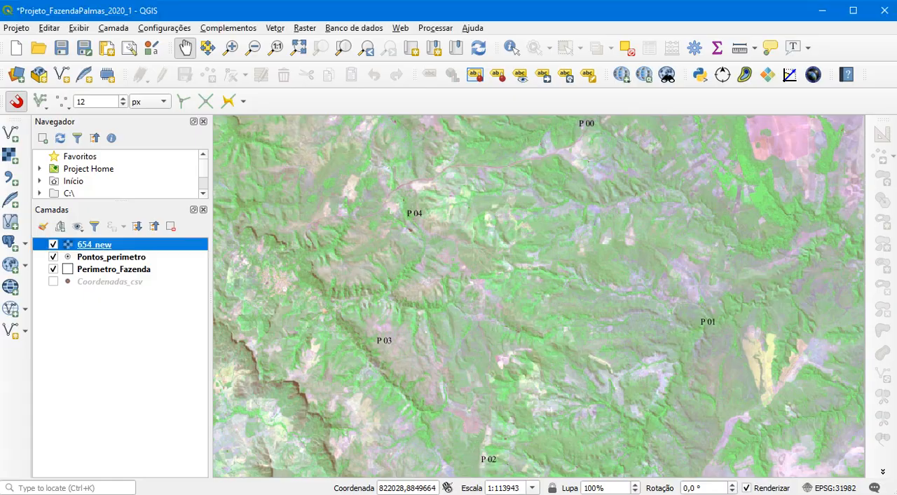
Zoom to the full extent of the 654_new image, and return the view to Perimetro_Fazenda
right_click(99, 246)
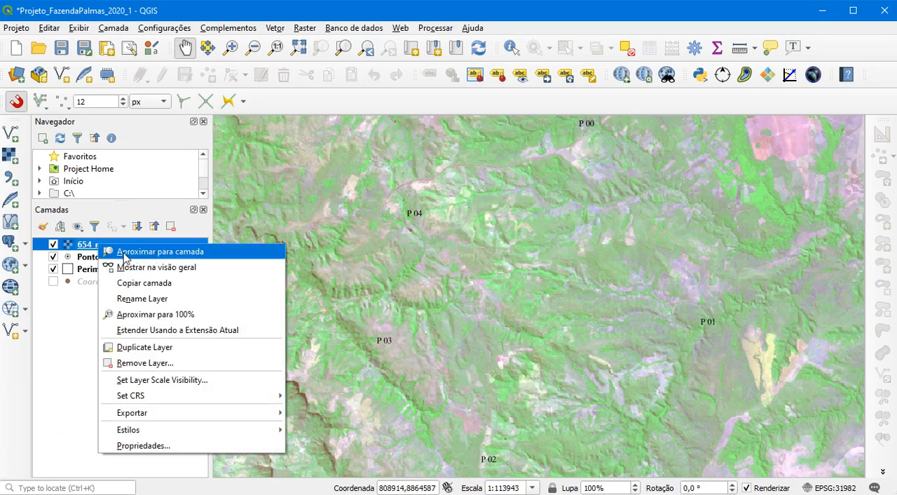
left_click(124, 252)
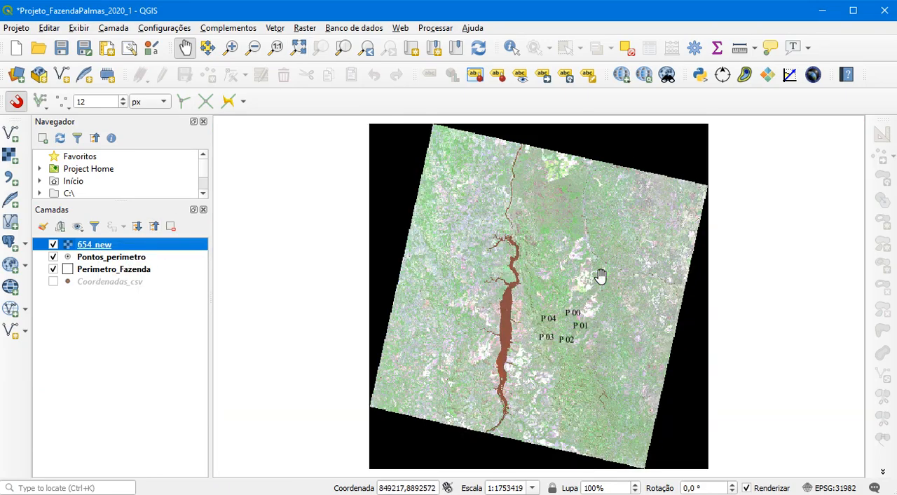
right_click(118, 273)
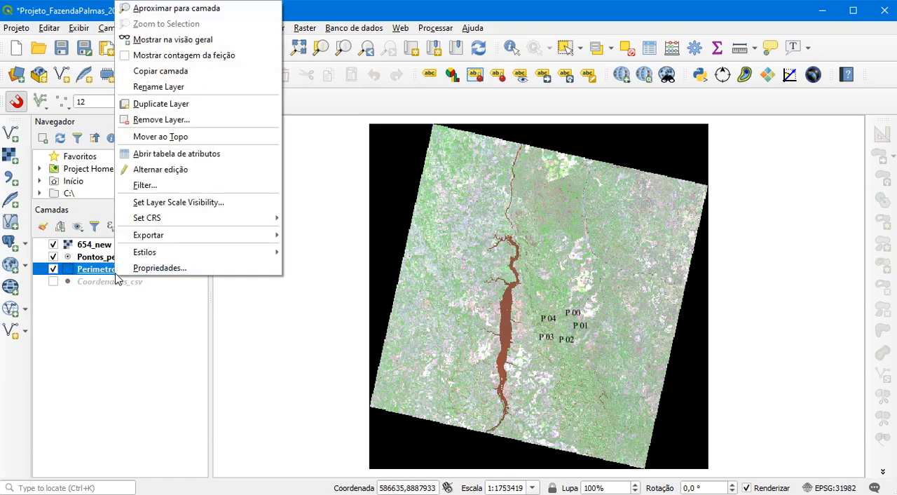
left_click(194, 10)
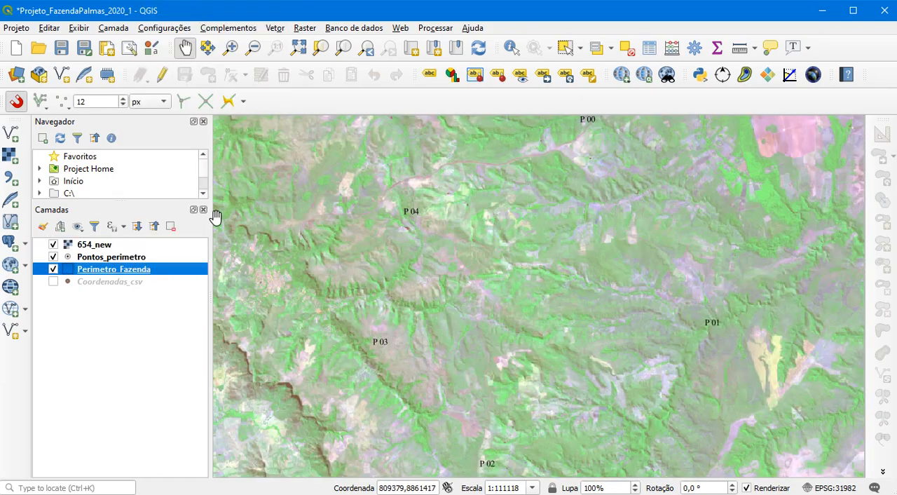
Move the 654_new layer below Perimetro_Fazenda in the layer order and save the project
left_click(96, 250)
left_click_drag(96, 250, 112, 279)
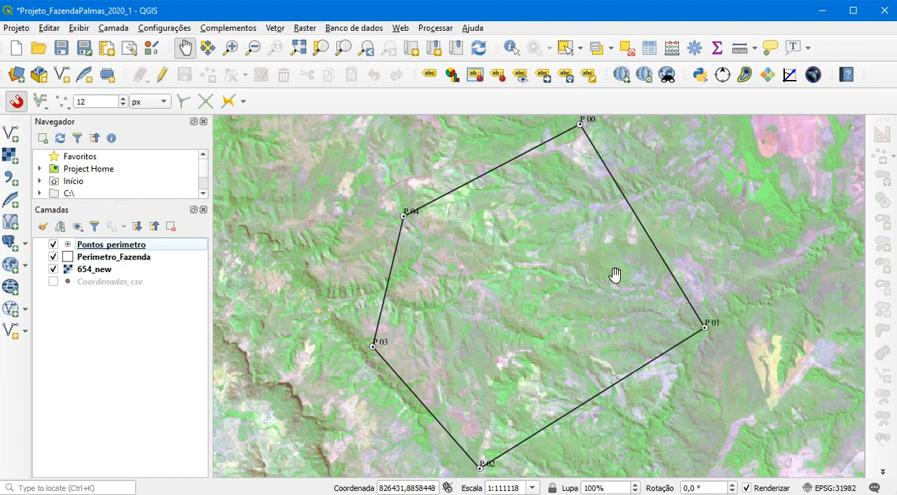
left_click(61, 47)
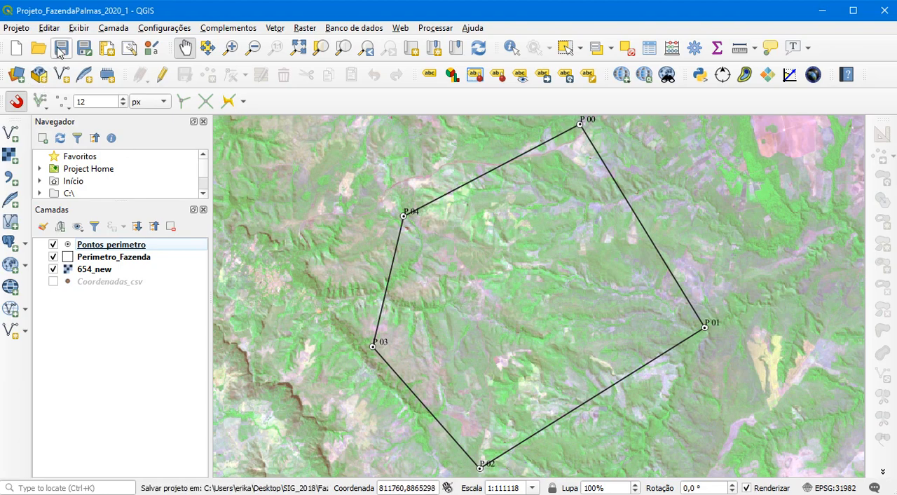
Set up a raster clip of 654_new by mask layer Perimetro_Fazenda, creating an output alpha band and keeping the output raster resolution
left_click(309, 29)
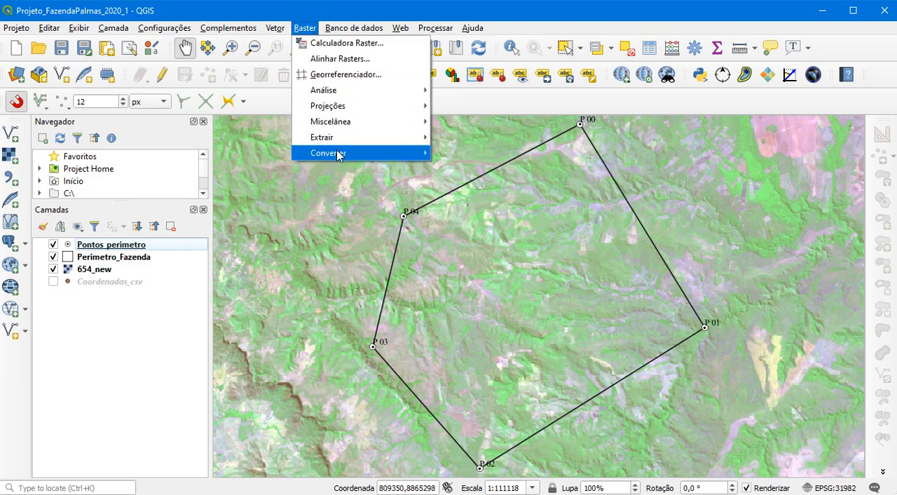
mouse_move(344, 92)
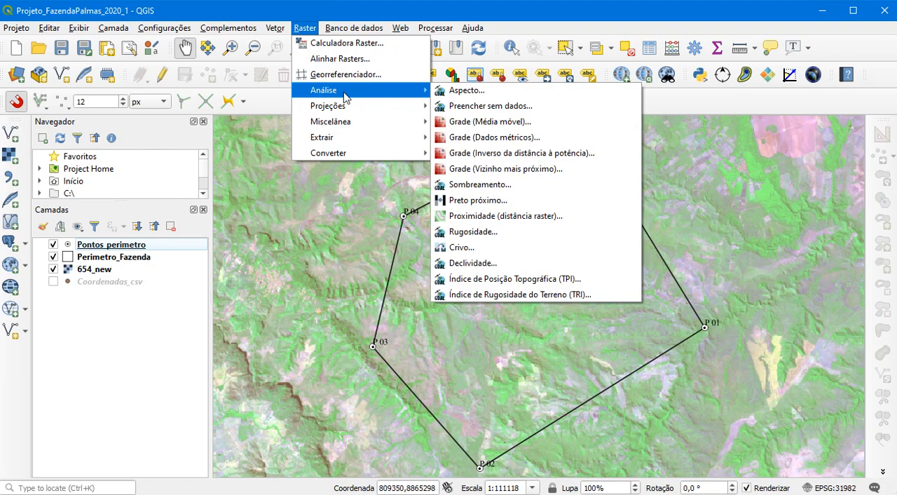
mouse_move(346, 111)
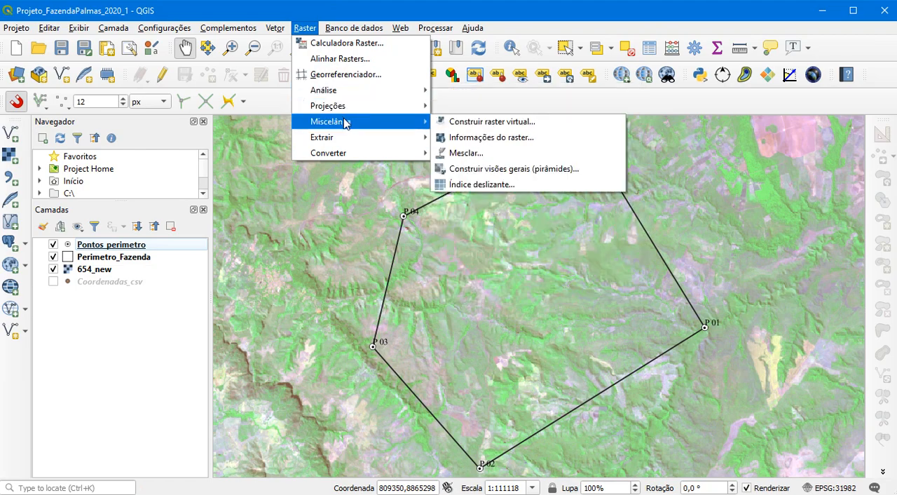
mouse_move(343, 140)
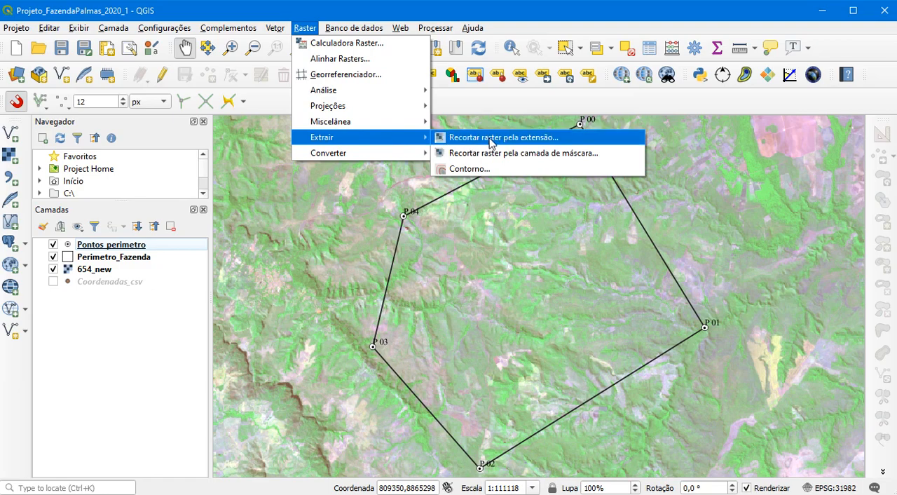
mouse_move(389, 142)
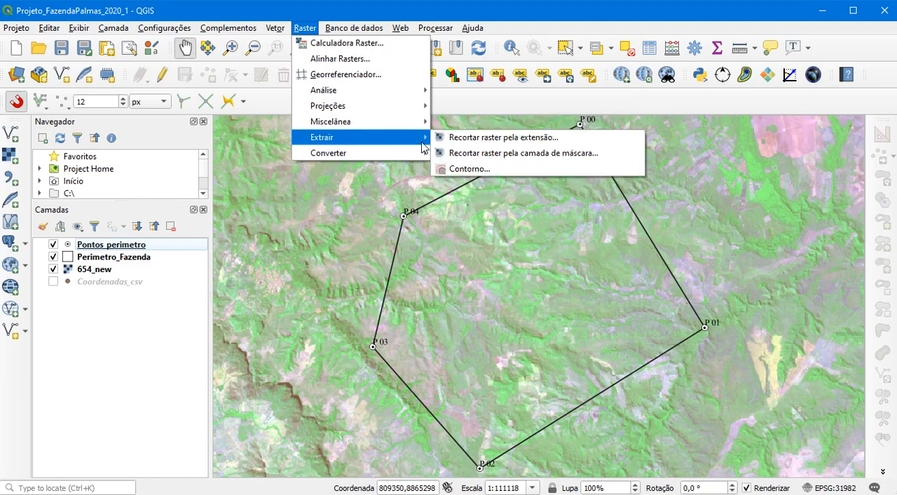
left_click(544, 160)
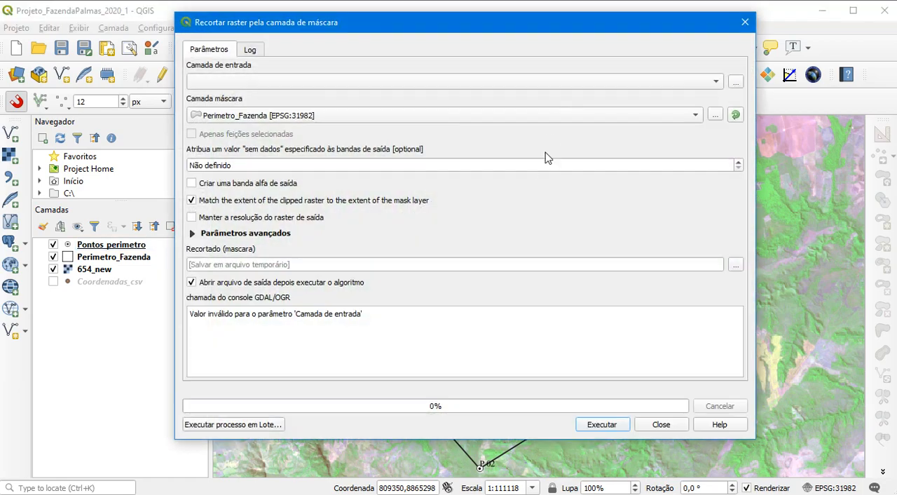
left_click(718, 82)
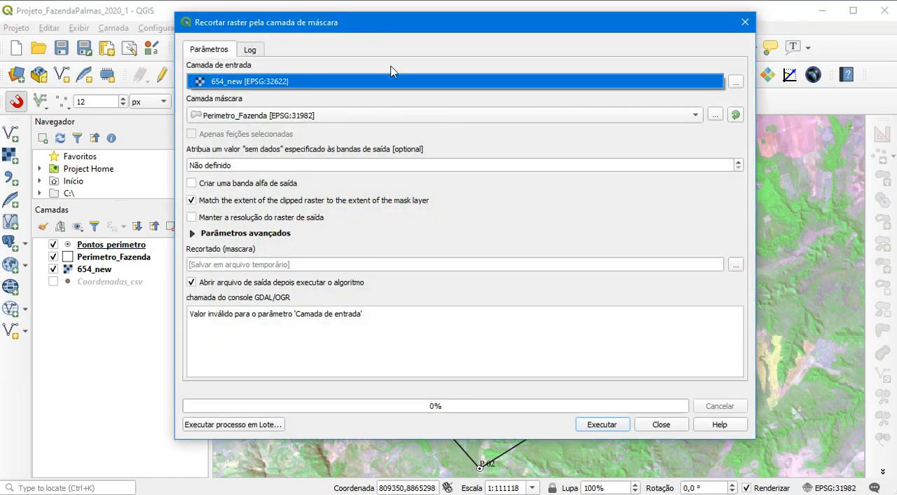
left_click(251, 83)
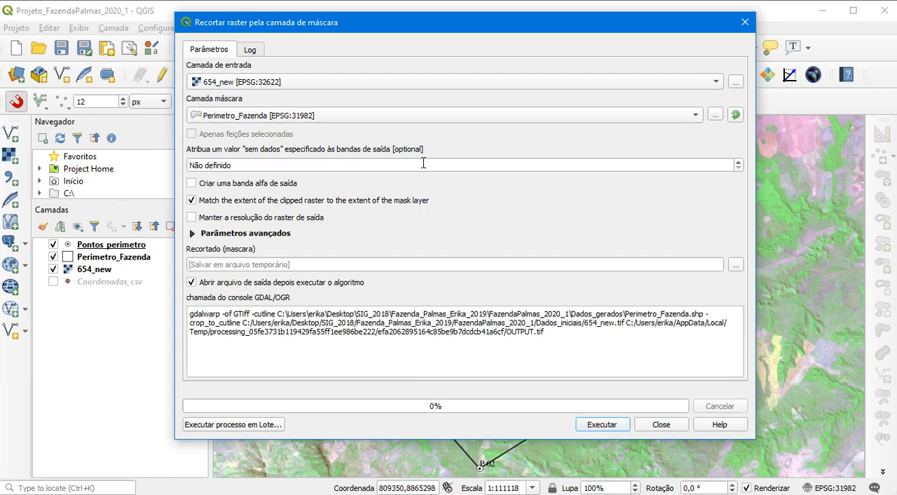
left_click(690, 120)
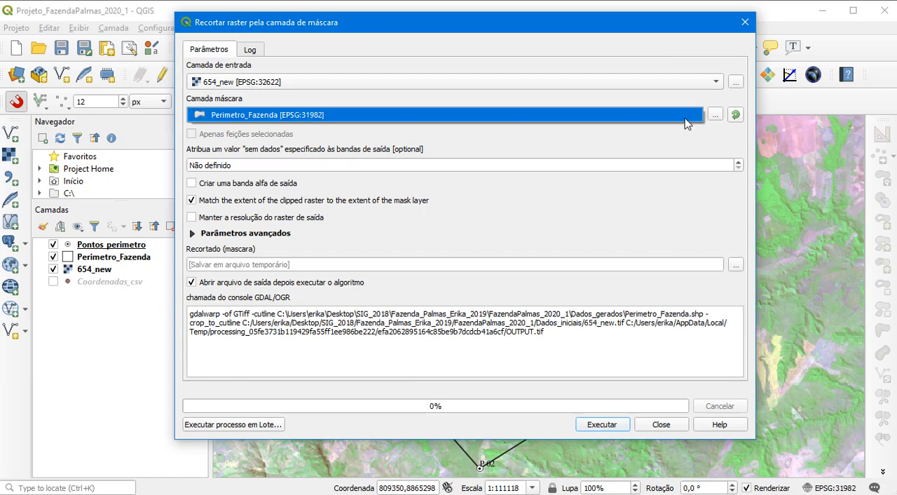
left_click(685, 118)
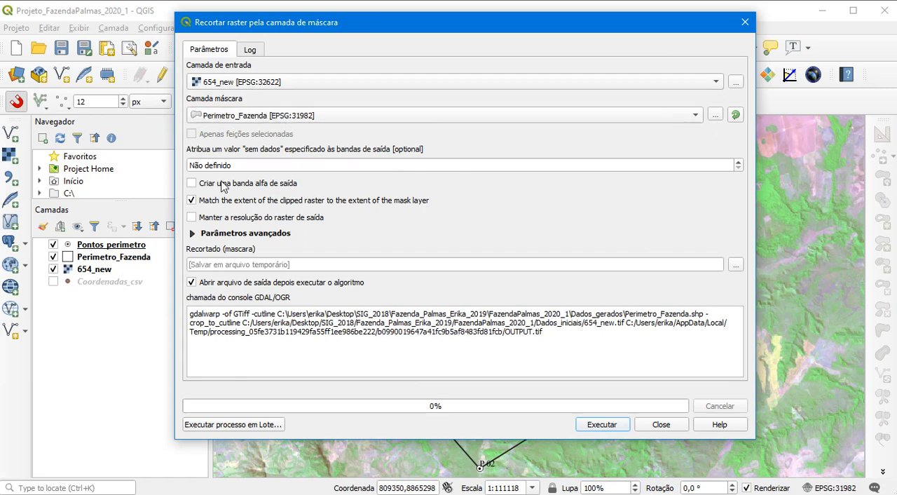
left_click(191, 183)
left_click(191, 217)
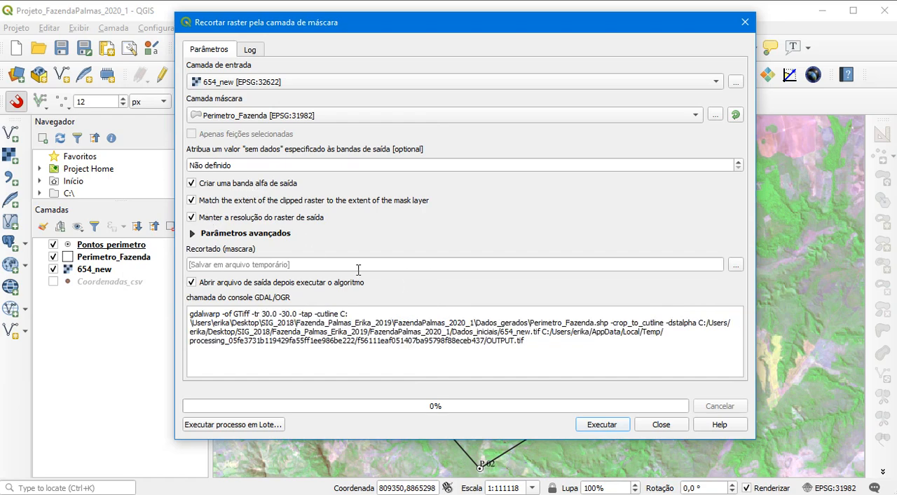
Set the clip output to a TIF file named Imagem_Fazenda in Dados_gerados, run the clip, and close the tool
left_click(739, 265)
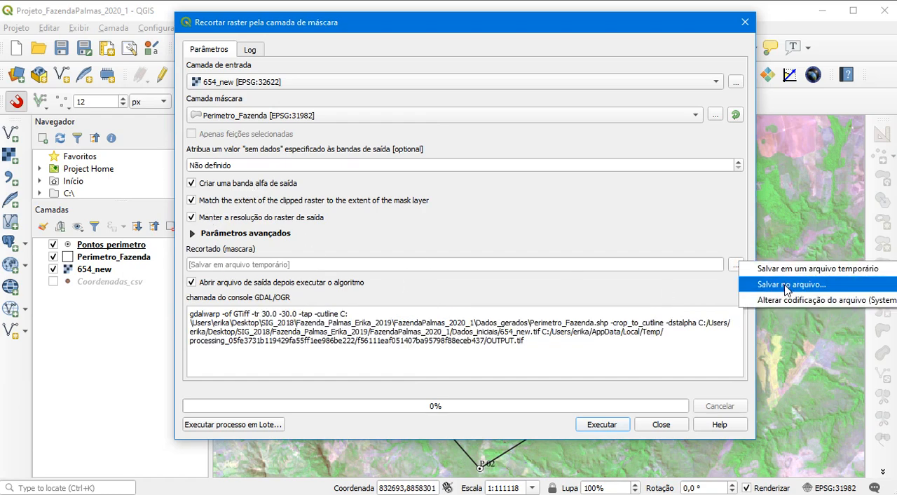
left_click(763, 285)
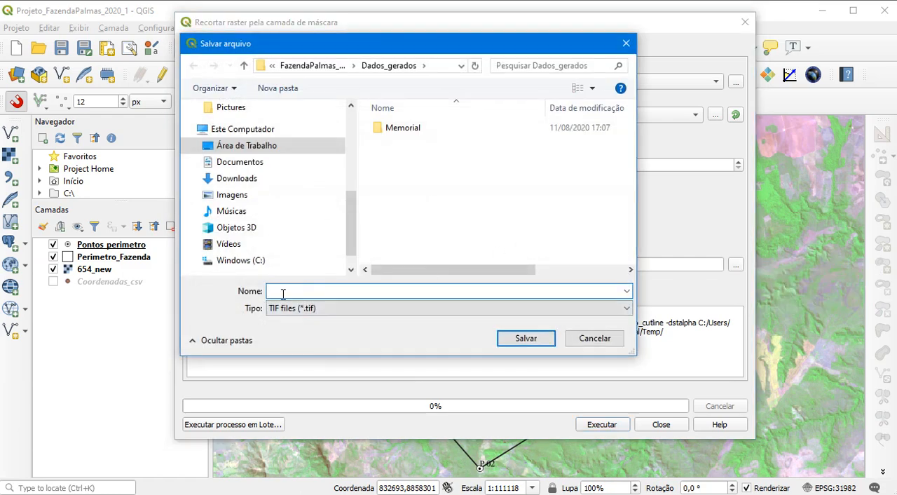
type("Imagem_Fazenda")
left_click(530, 337)
left_click(607, 425)
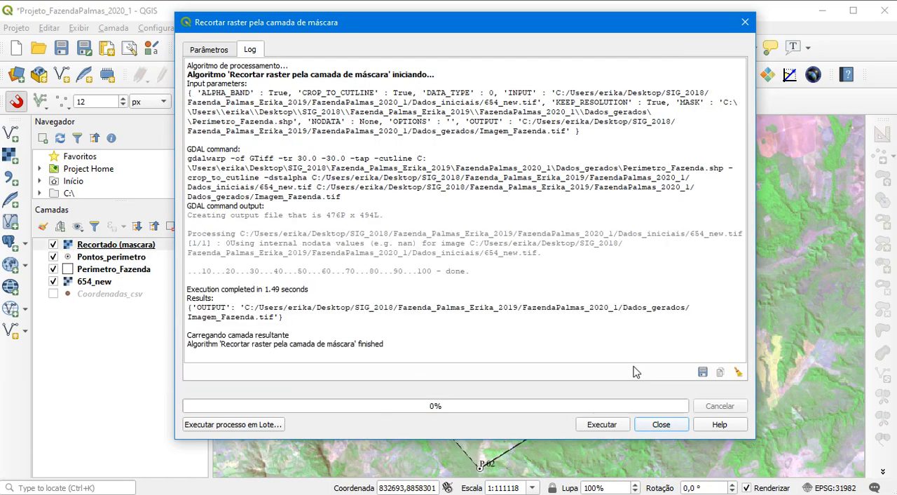
left_click(661, 424)
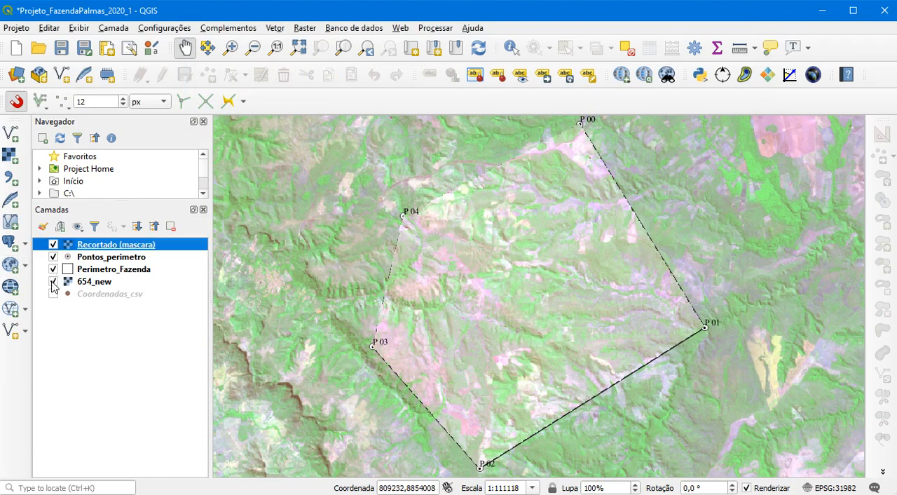
Hide 654_new and move it below Coordenadas_csv, and place the clipped raster directly below Perimetro_Fazenda
left_click(53, 282)
left_click(90, 286)
left_click_drag(100, 287, 105, 308)
left_click(104, 245)
left_click_drag(122, 249, 119, 279)
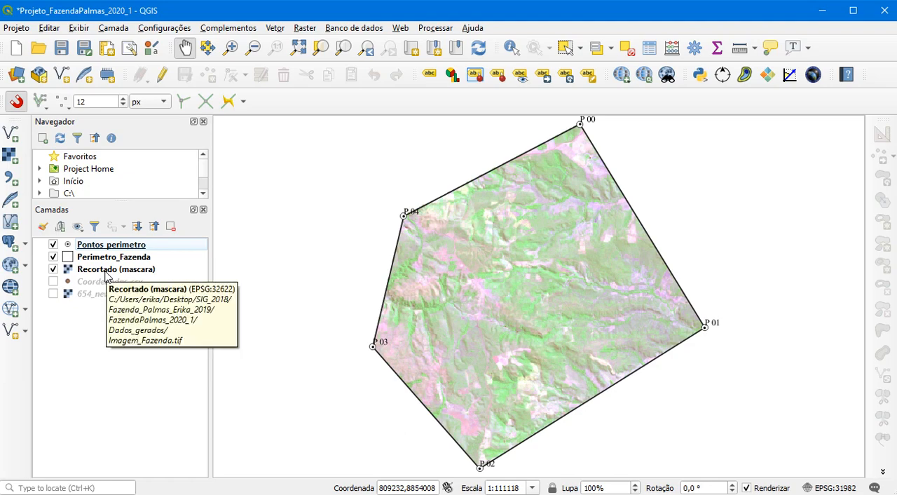
Rename the clipped raster layer Recortado (mascara) as Imagem_L8
left_click(108, 272)
right_click(120, 275)
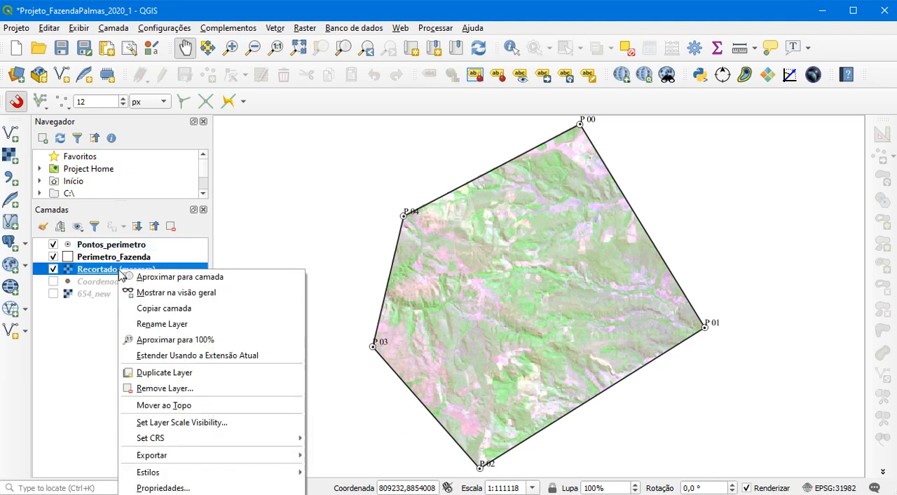
left_click(157, 327)
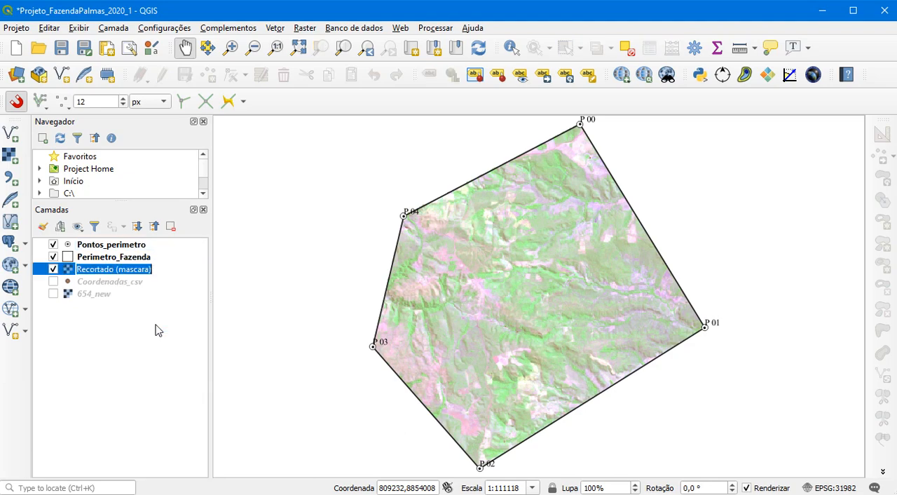
type("Imagem_L8")
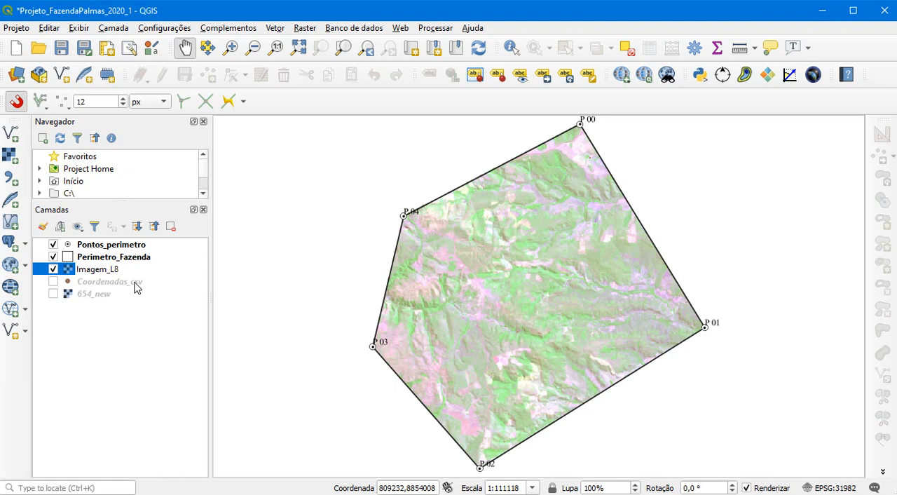
left_click(136, 284)
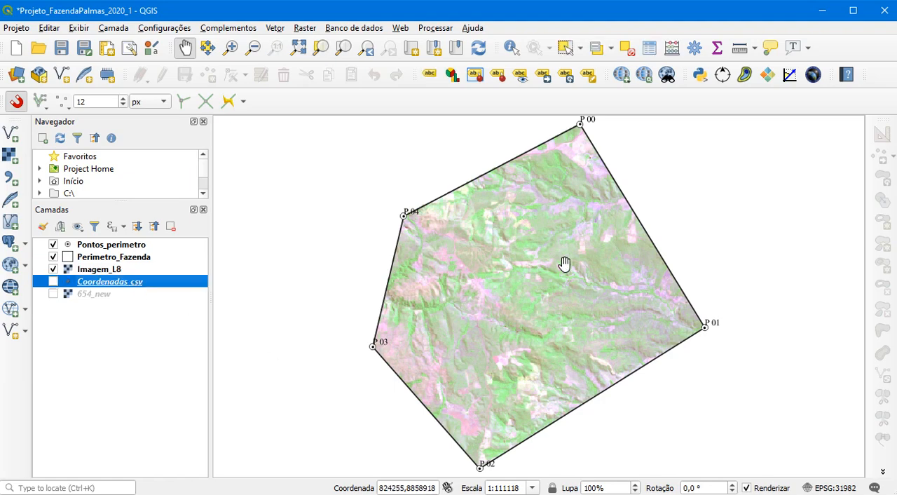
Compute the raster histogram in the Imagem_L8 layer properties and zoom in on the curves of bands 1 to 3
left_click(104, 274)
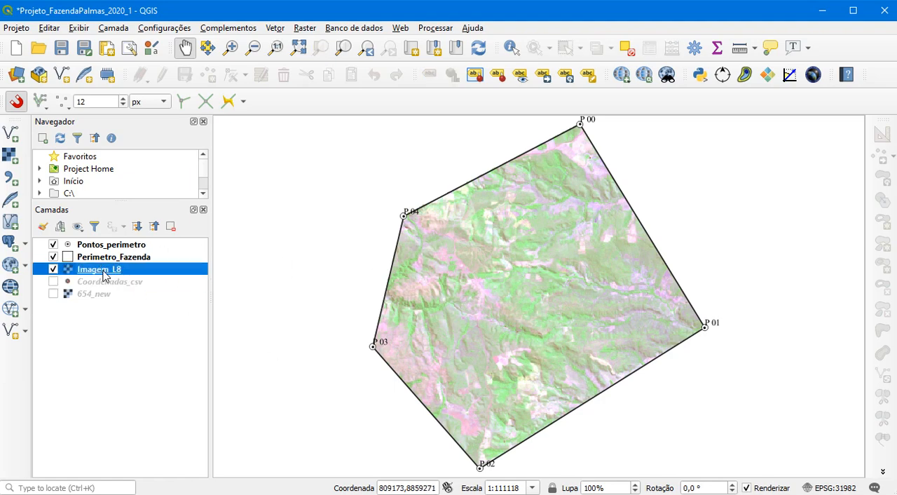
right_click(104, 273)
left_click(141, 483)
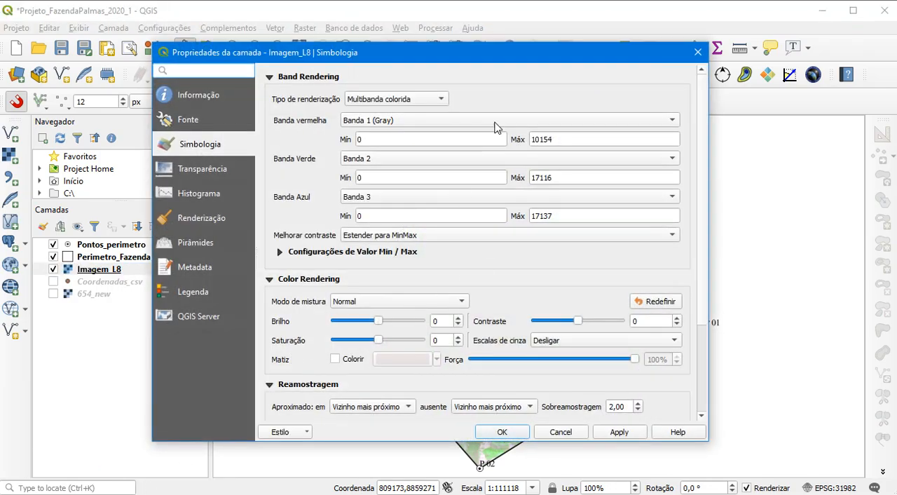
left_click(198, 194)
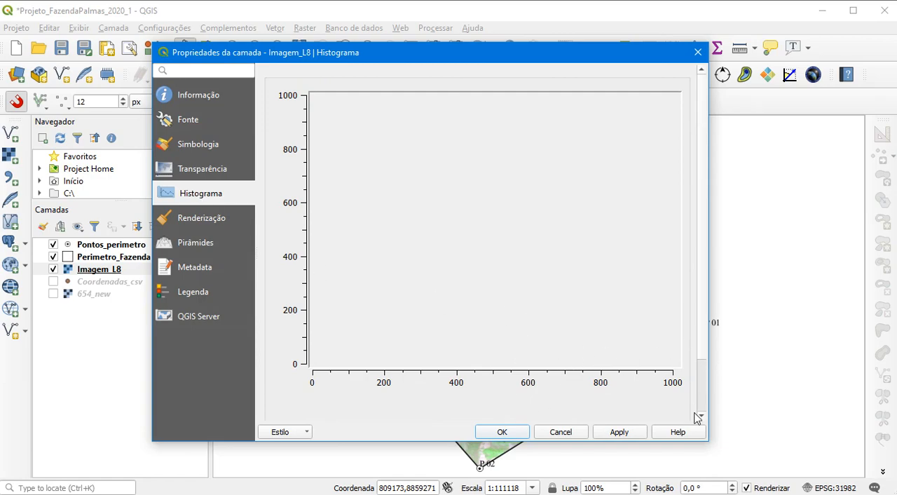
scroll(698, 418, "down", 2)
left_click(459, 411)
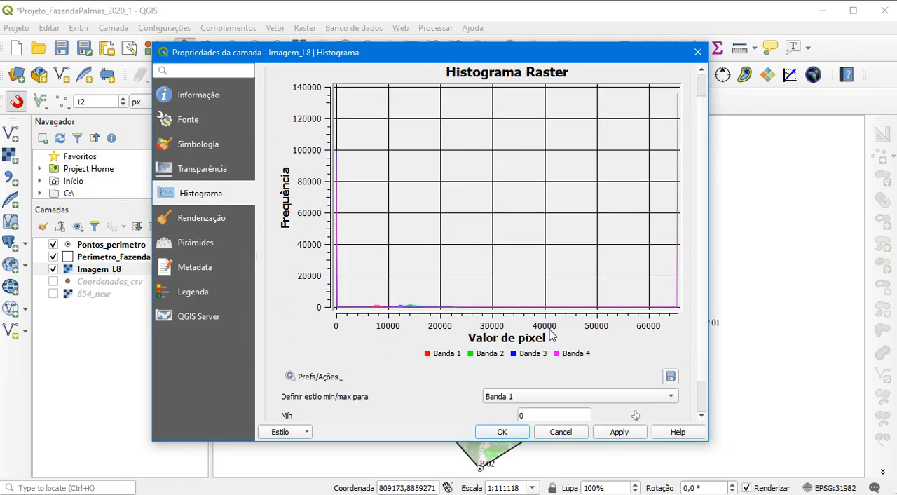
left_click_drag(359, 294, 436, 314)
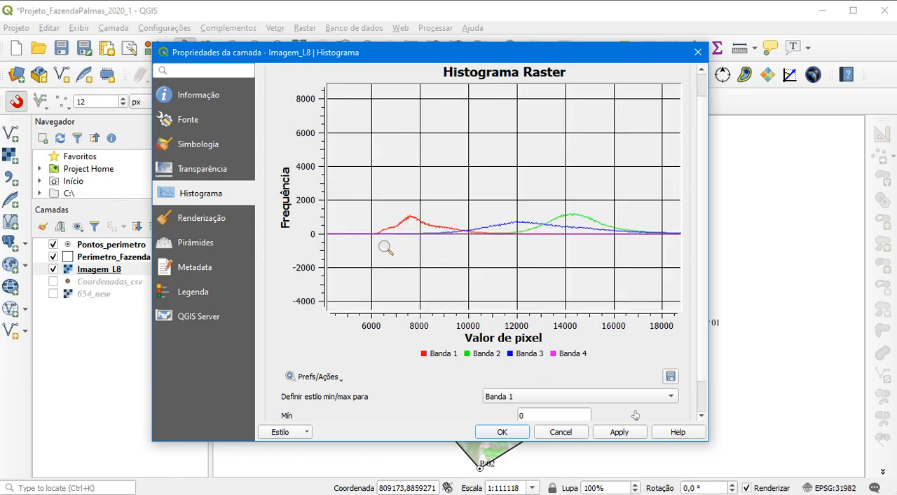
left_click_drag(356, 184, 670, 265)
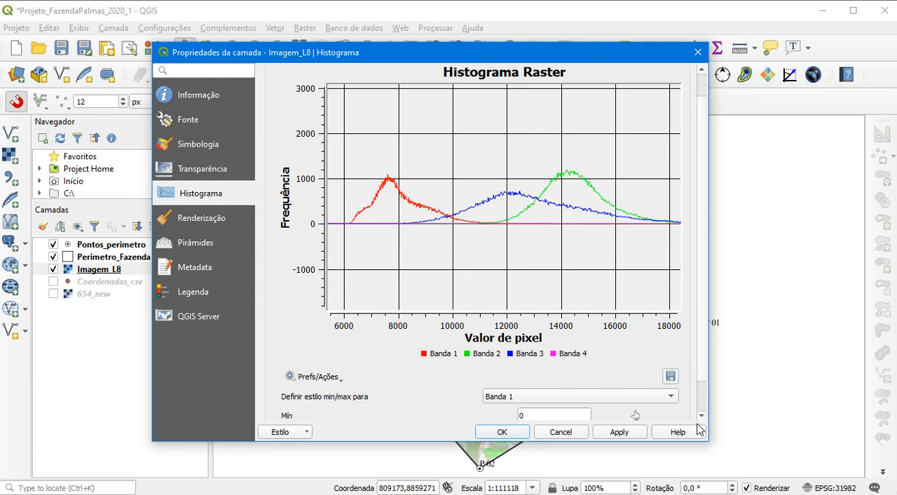
Pick 6170, at the start of the band 1 curve, as that band's minimum in the histogram
left_click_drag(479, 45, 483, 6)
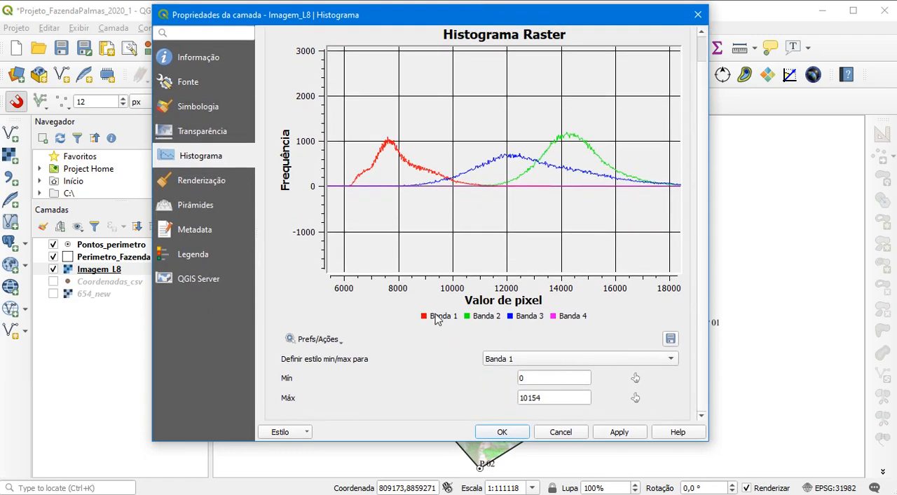
left_click(636, 379)
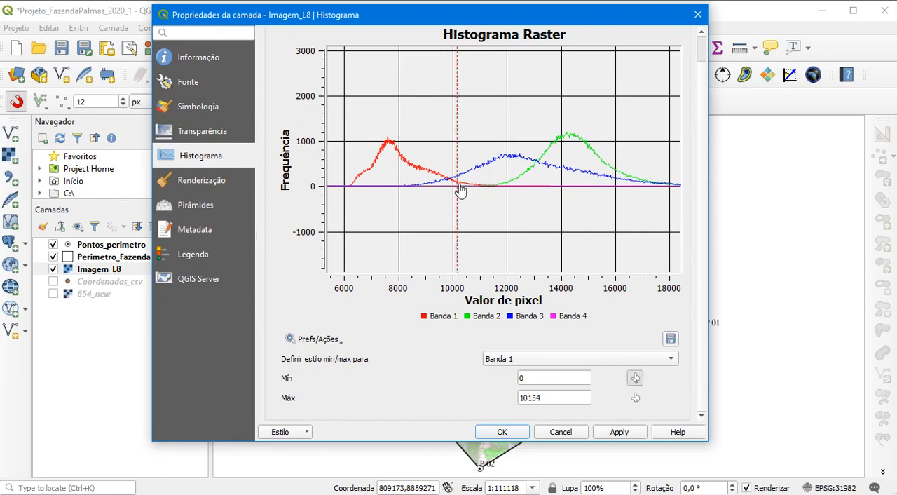
left_click(348, 189)
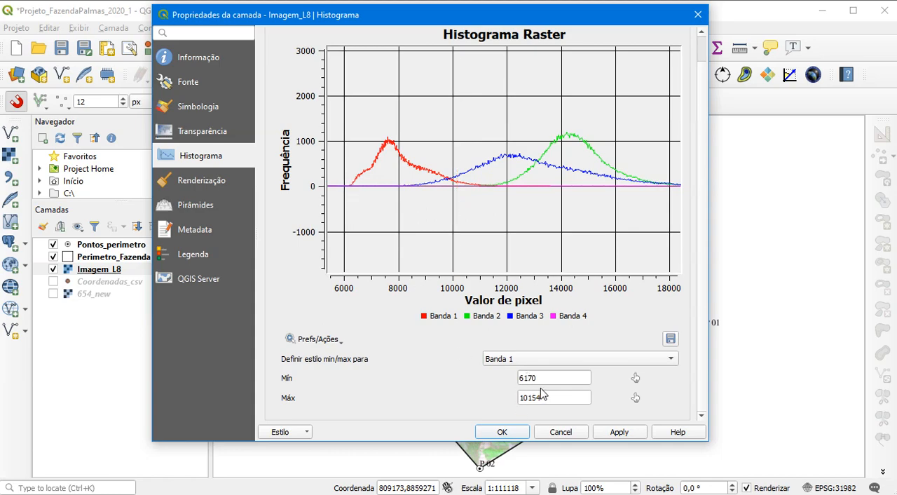
Pick 11190, at the start of the band 2 curve, as that band's minimum in the histogram
left_click(522, 359)
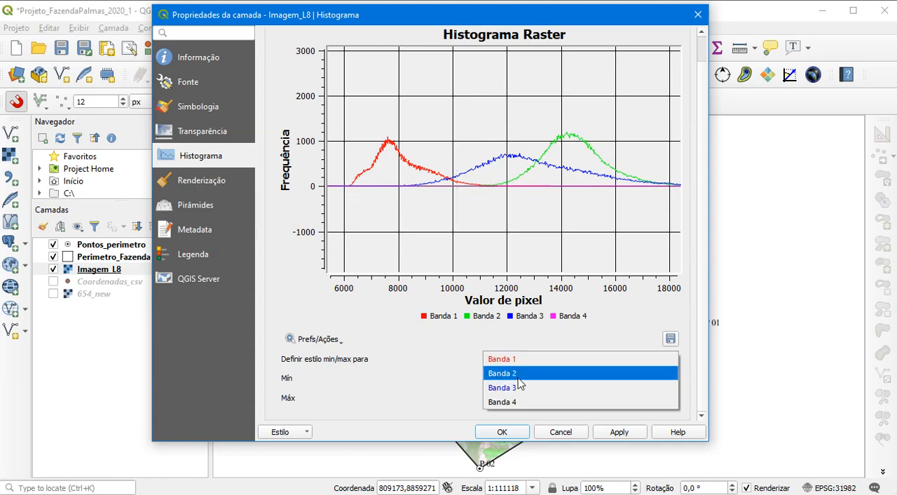
left_click(519, 374)
left_click(635, 378)
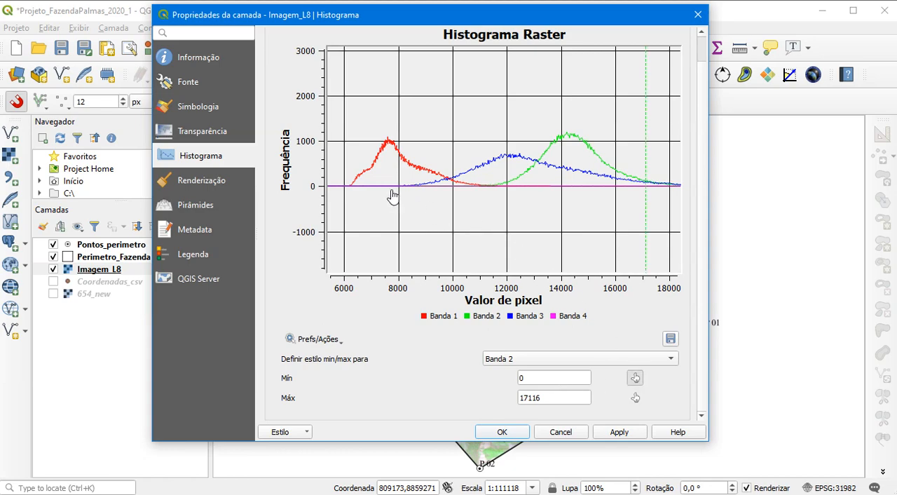
left_click(485, 188)
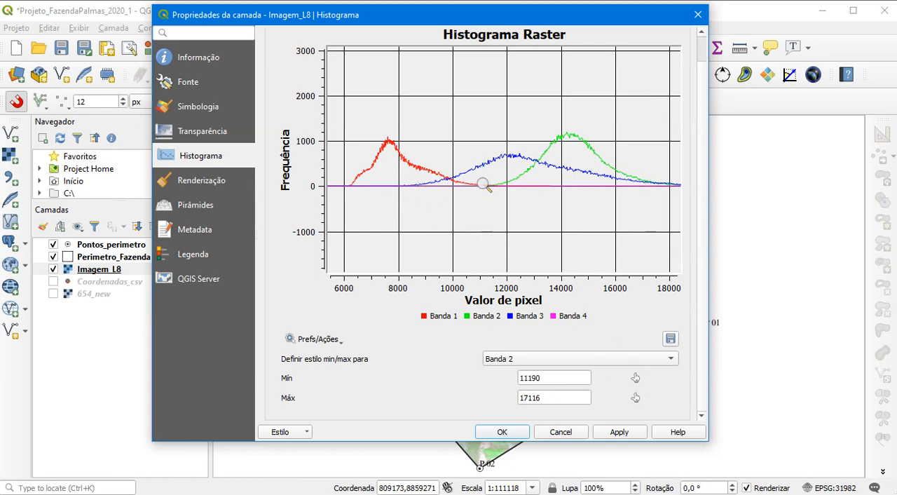
Pick 8210, at the start of the band 3 curve, as its minimum, apply it, and check the contrast on the map
left_click(617, 359)
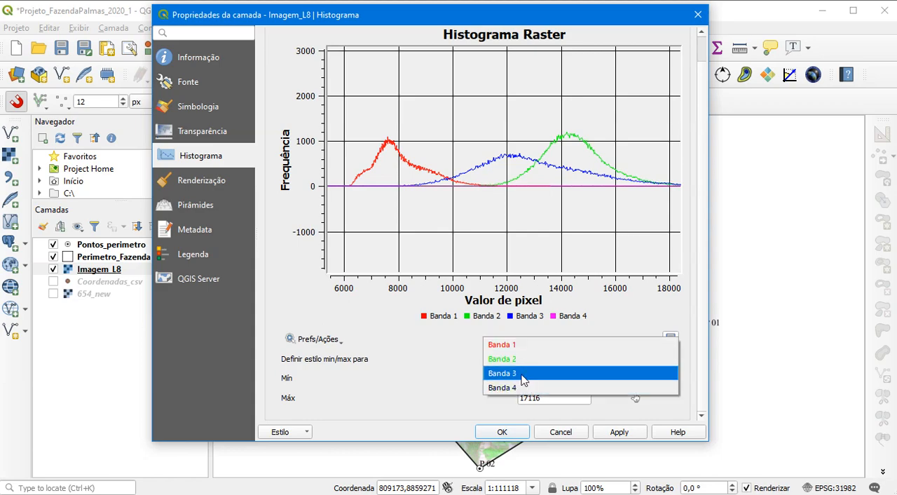
left_click(593, 373)
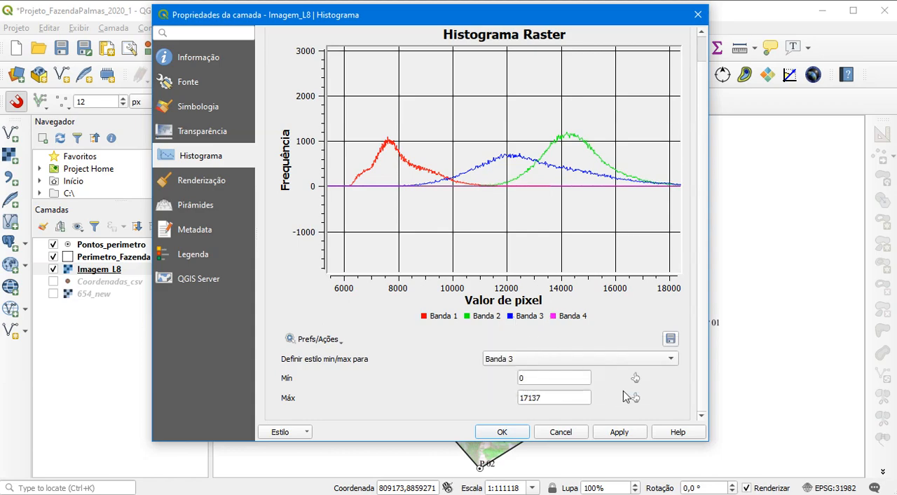
left_click(635, 380)
left_click(403, 184)
left_click(621, 432)
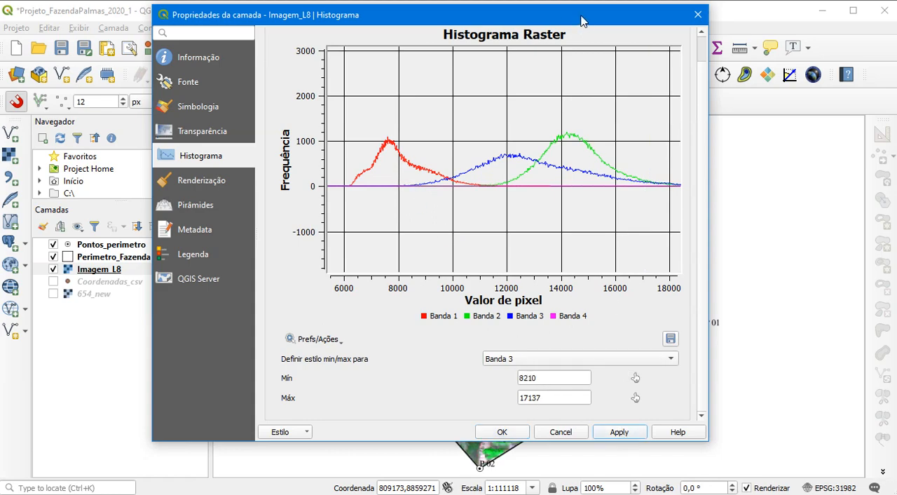
left_click_drag(580, 21, 123, 115)
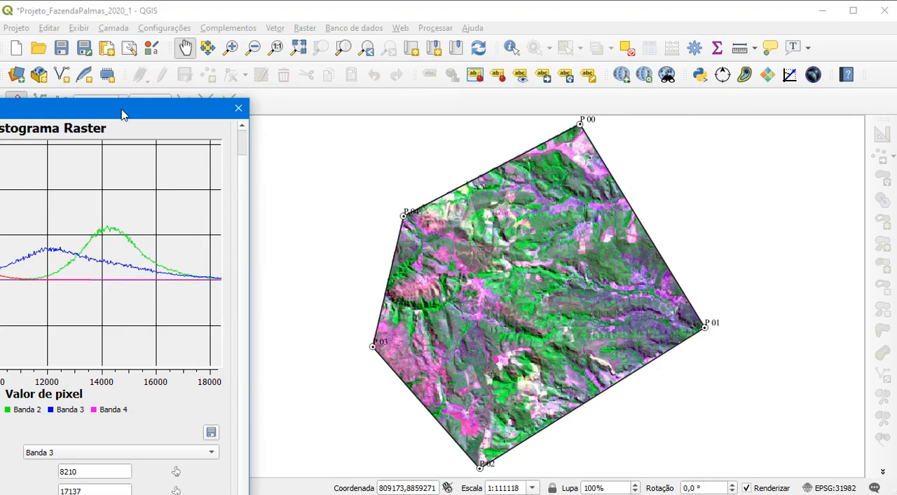
left_click_drag(123, 114, 579, 46)
Set the red band's minimum to 6140 and maximum to 10310 in the Imagem_L8 symbology
left_click(193, 136)
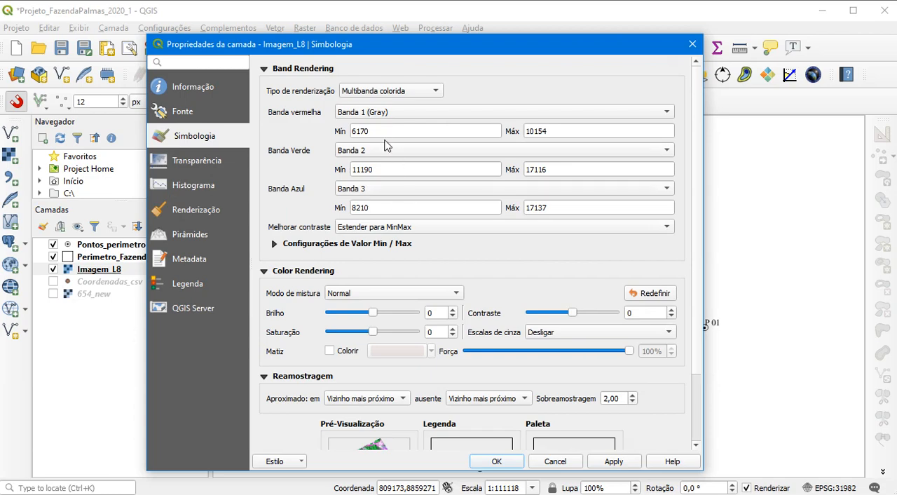
left_click_drag(361, 133, 364, 134)
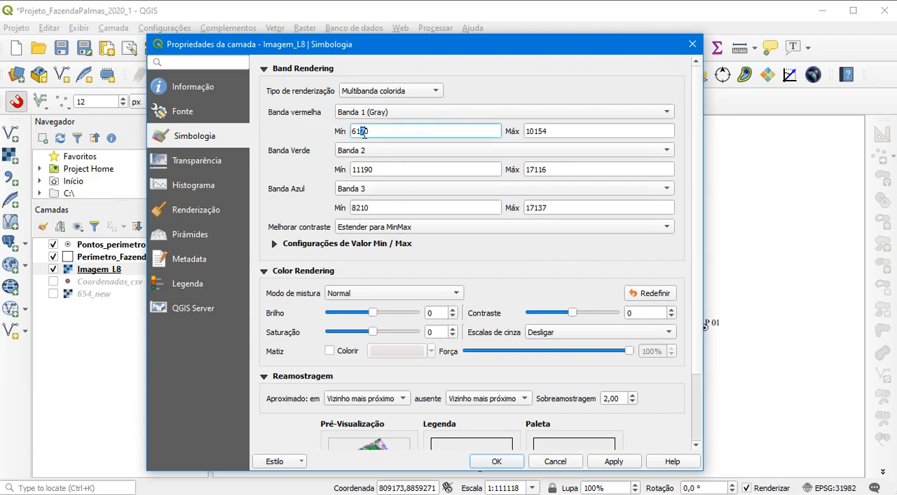
type("4")
left_click_drag(537, 134, 557, 133)
type("310")
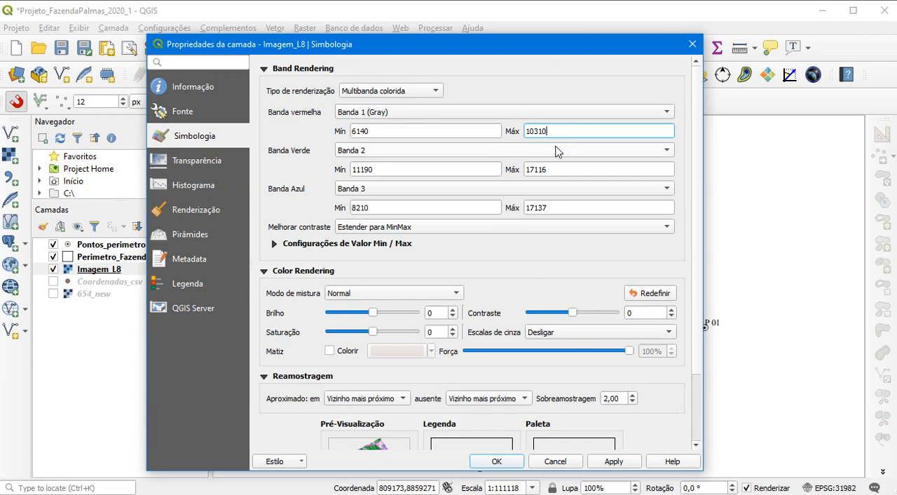
Set the green band's minimum to 10680 and maximum to 17640
left_click_drag(359, 169, 388, 168)
type("0680")
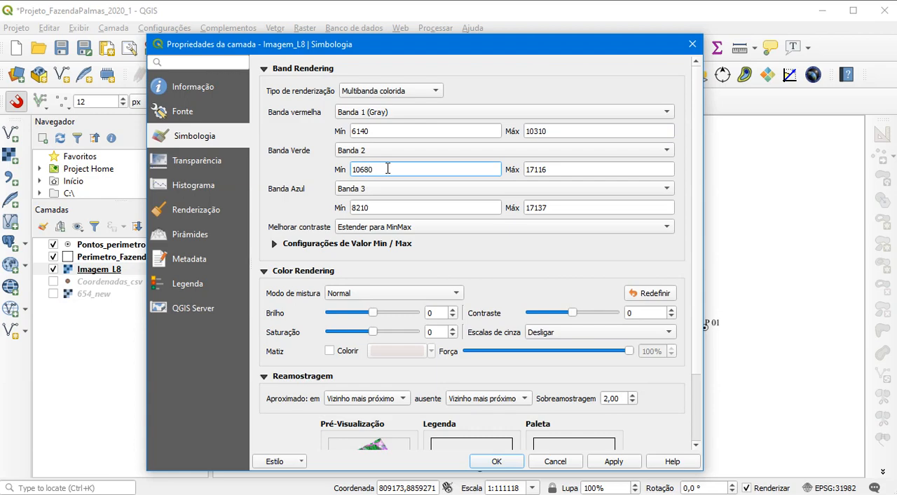
left_click_drag(545, 172, 539, 170)
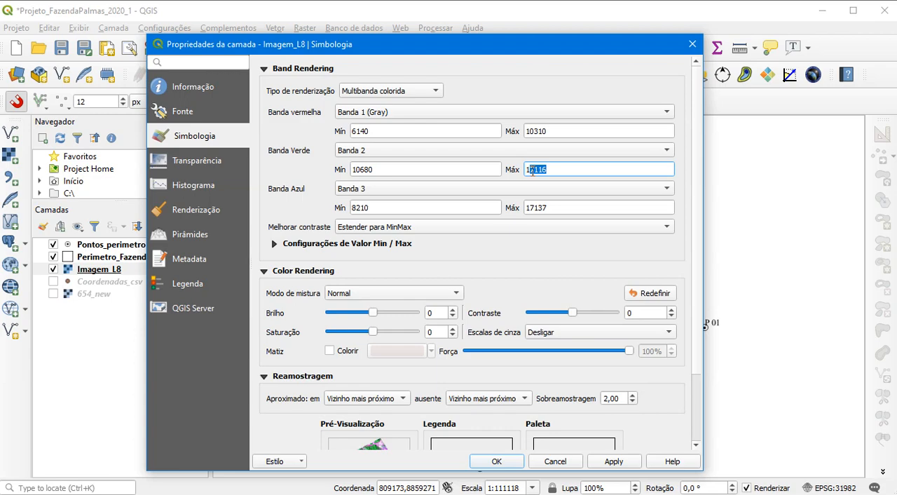
left_click_drag(559, 168, 539, 169)
Set the blue band's minimum to 9110 and maximum to 18050
left_click_drag(374, 207, 351, 208)
type("91")
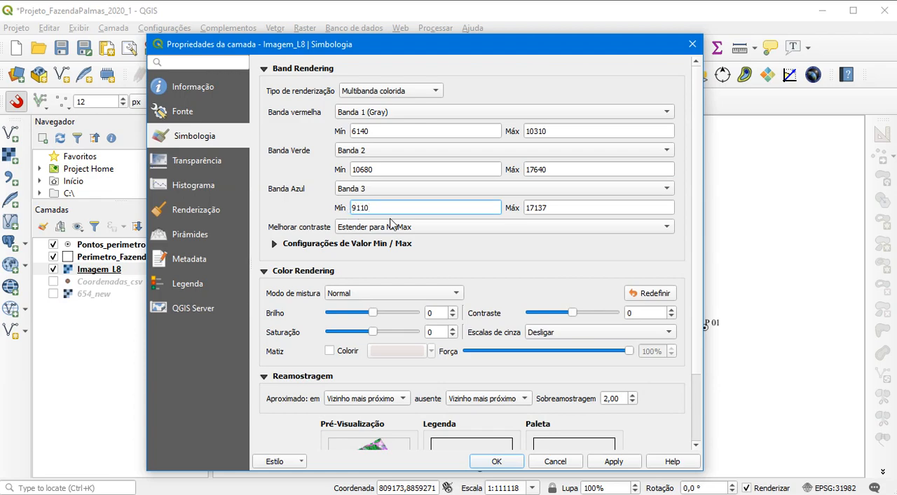
left_click_drag(557, 208, 509, 206)
type("18050")
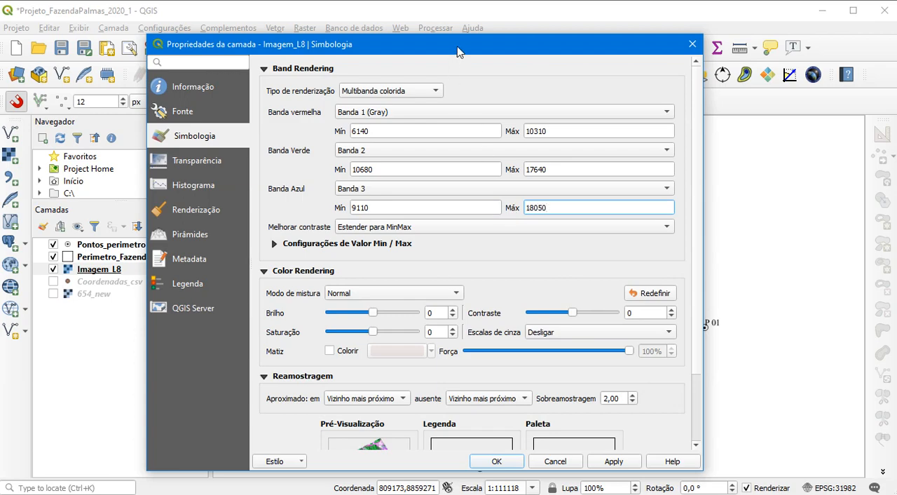
Apply the new band ranges to Imagem_L8, close its properties, and save the project
left_click_drag(459, 46, 450, 21)
left_click(604, 435)
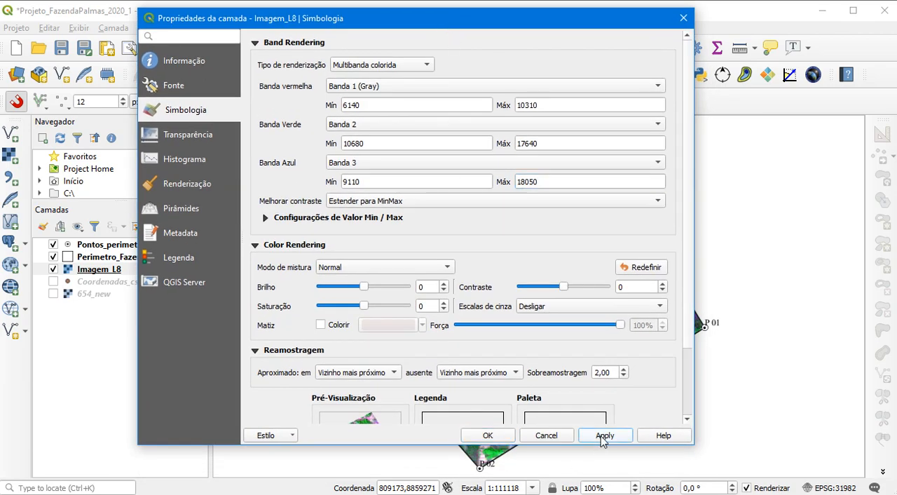
left_click(488, 435)
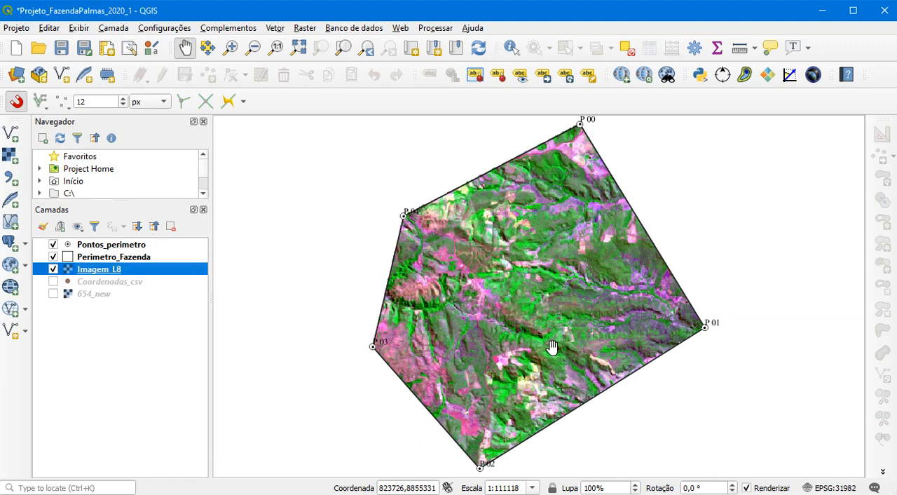
left_click(62, 47)
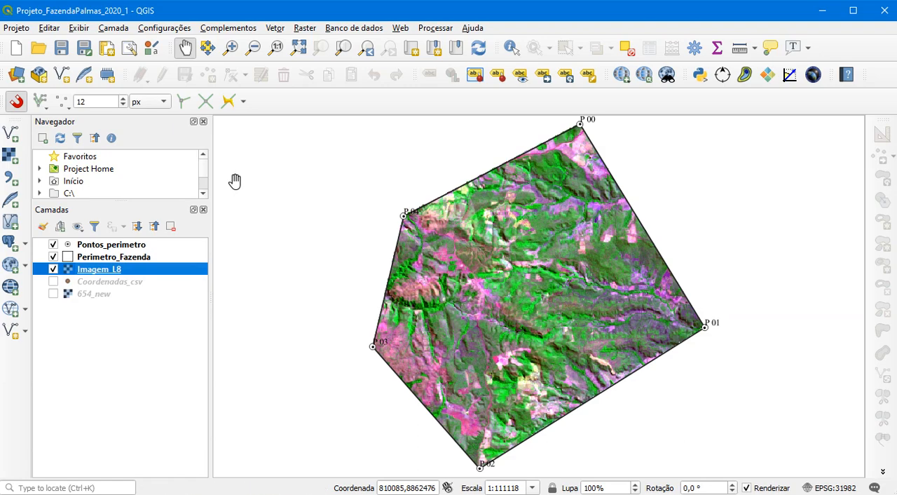
Add Hidrografia_Seplan.shp from the Dados_iniciais folder in File Explorer to the QGIS project and return to QGIS
left_click(480, 494)
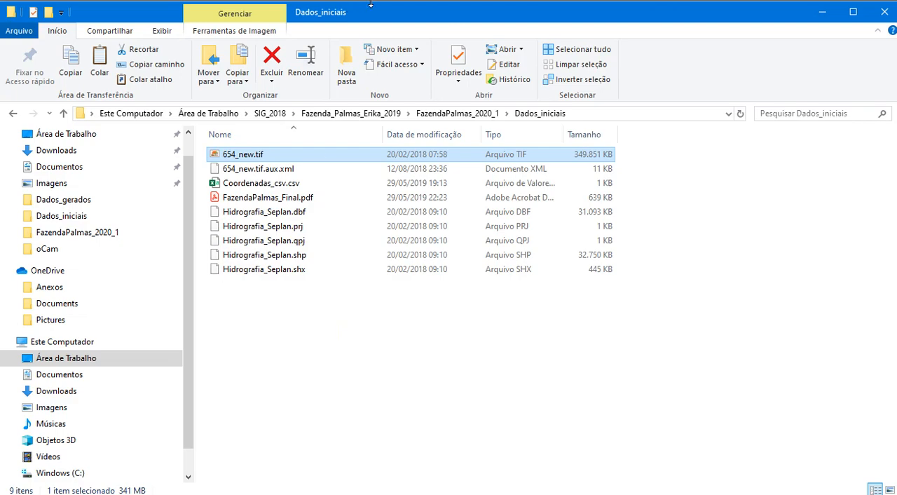
left_click_drag(379, 13, 570, 18)
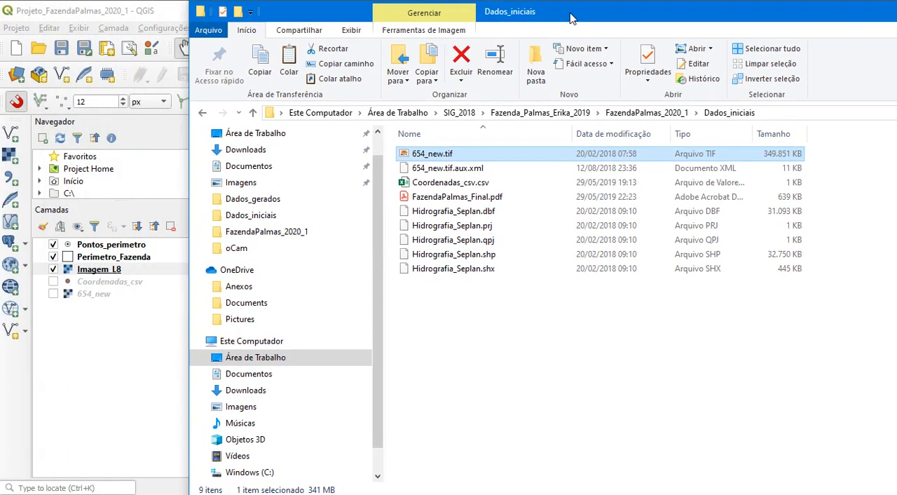
left_click(466, 255)
left_click_drag(469, 258, 125, 266)
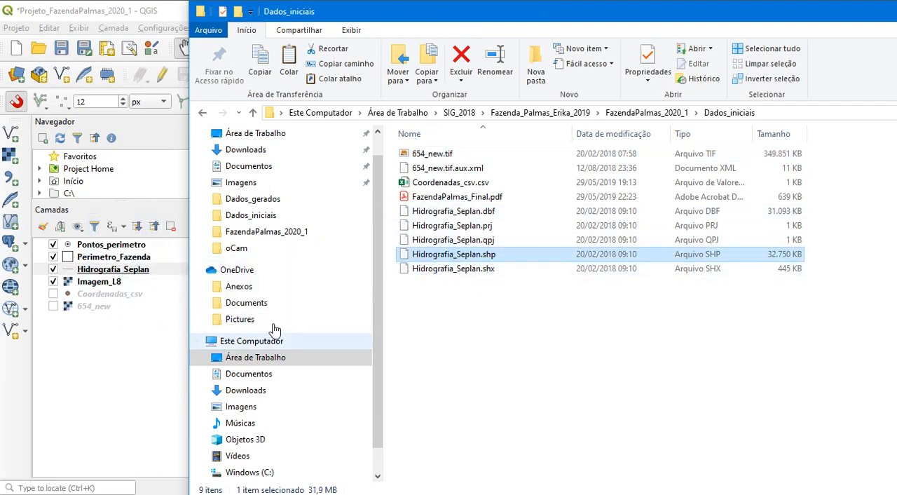
double_click(403, 14)
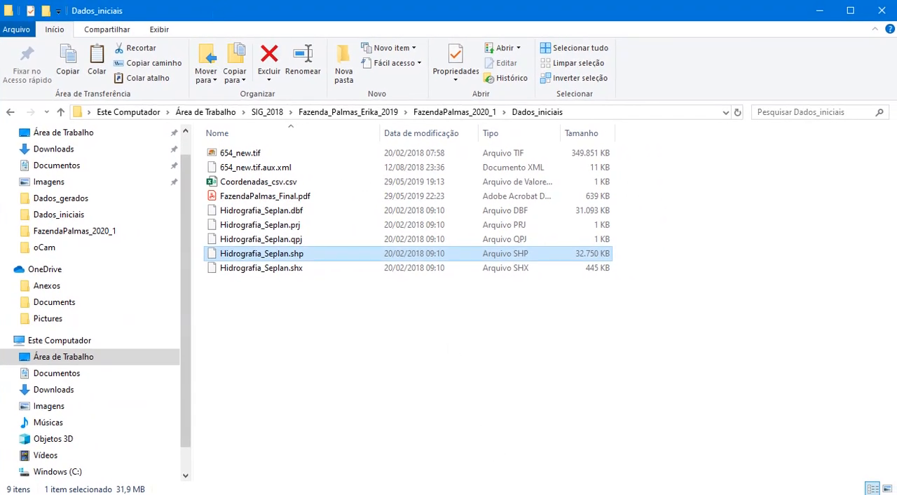
left_click(508, 494)
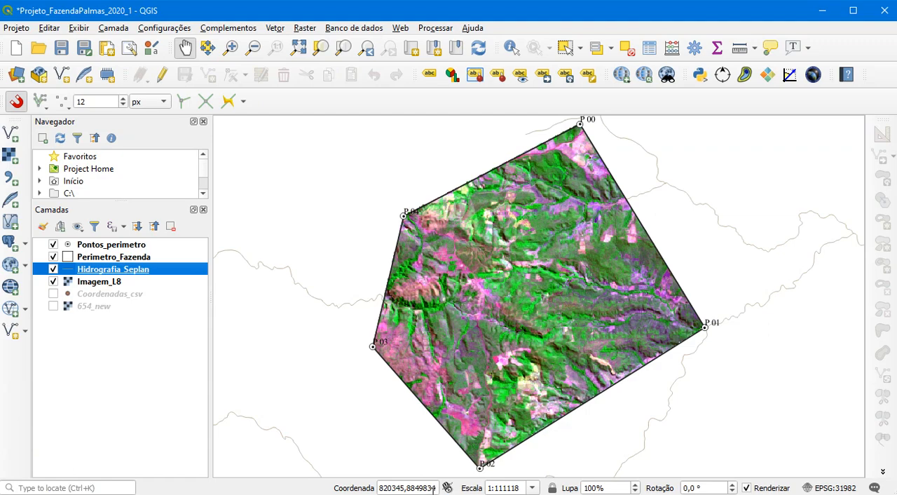
View the full extent of Hidrografia_Seplan and return to the extent of Perimetro_Fazenda
right_click(126, 271)
left_click(261, 8)
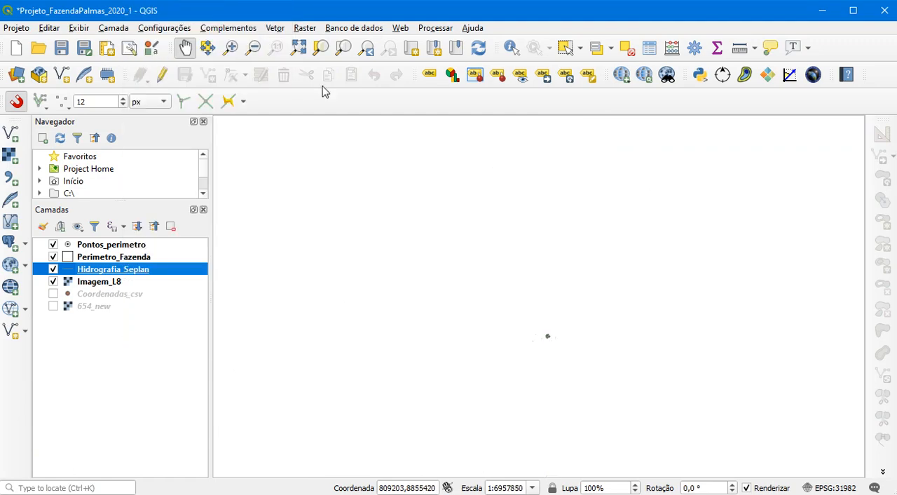
right_click(107, 259)
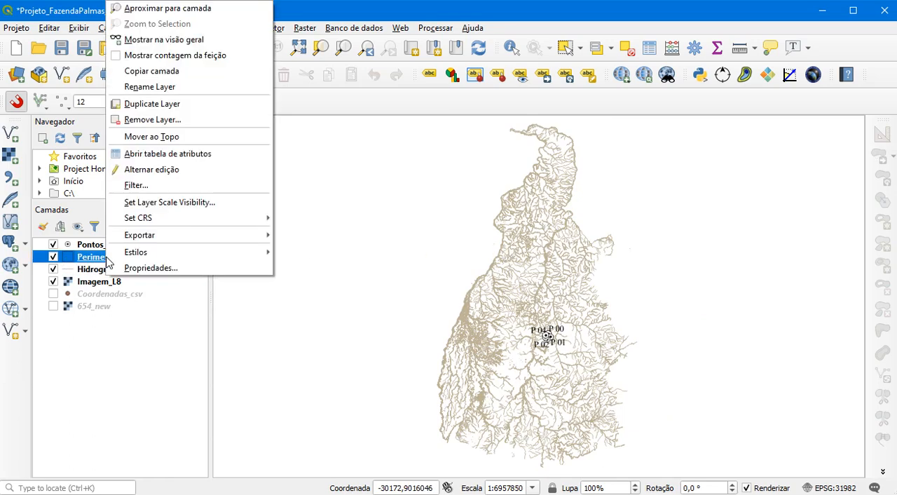
left_click(175, 11)
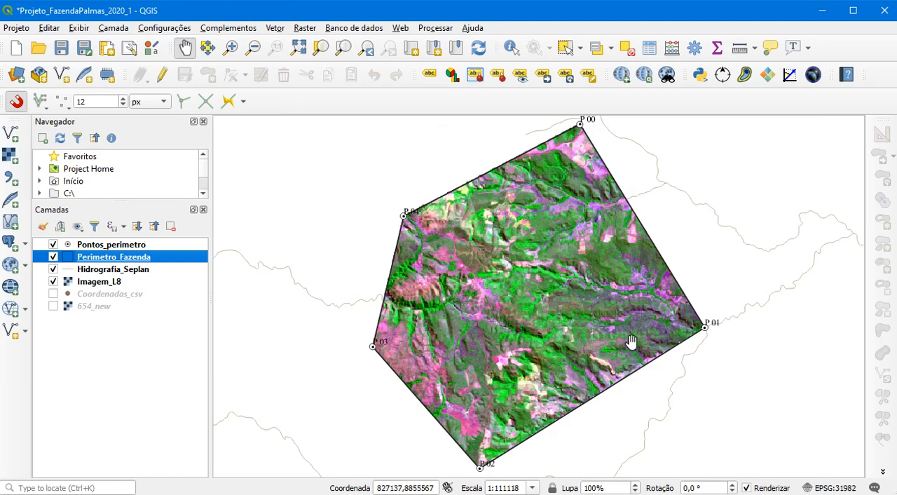
Check the source coordinate reference system of Hidrografia_Seplan in its layer properties and close them
left_click(128, 272)
right_click(128, 272)
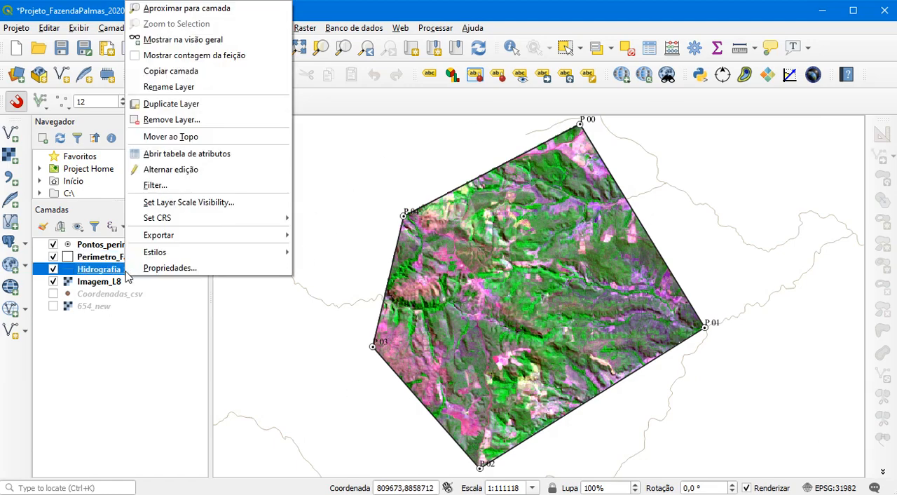
left_click(181, 265)
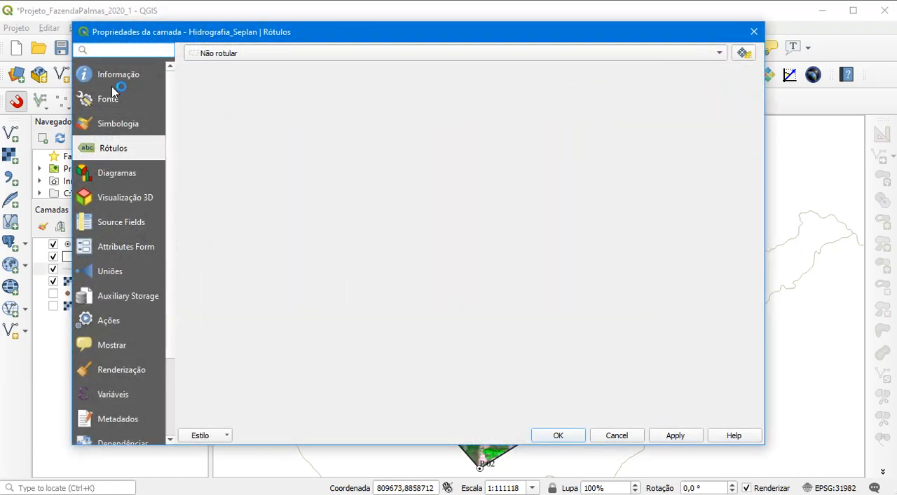
left_click(110, 98)
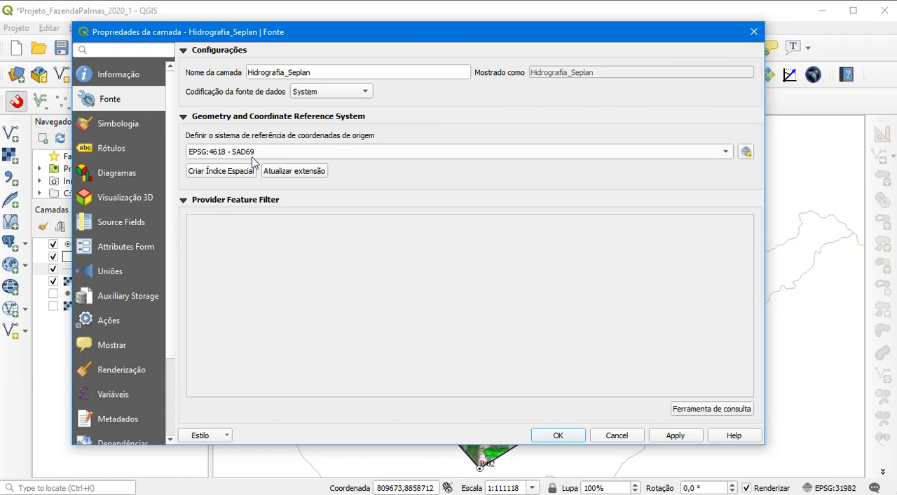
left_click(754, 32)
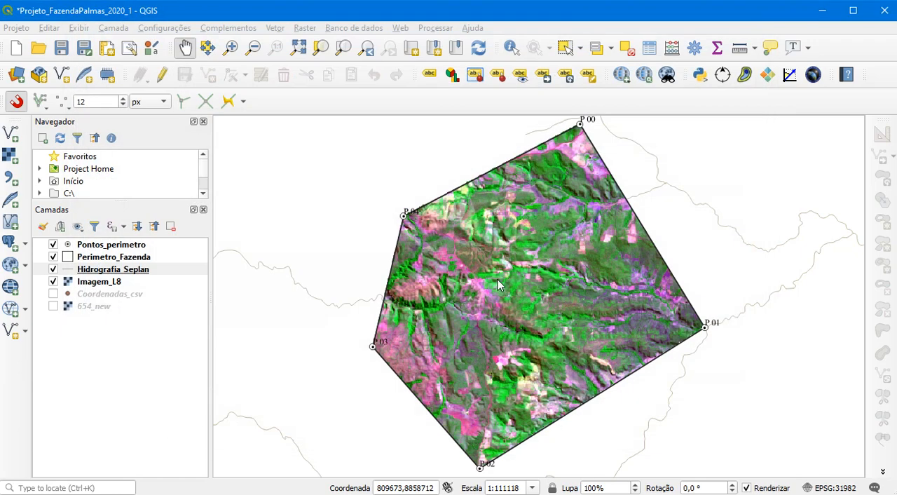
Move Hidrografia_Seplan above Pontos_perimetro in the layer order and keep it selected
left_click(103, 273)
left_click_drag(103, 275, 101, 247)
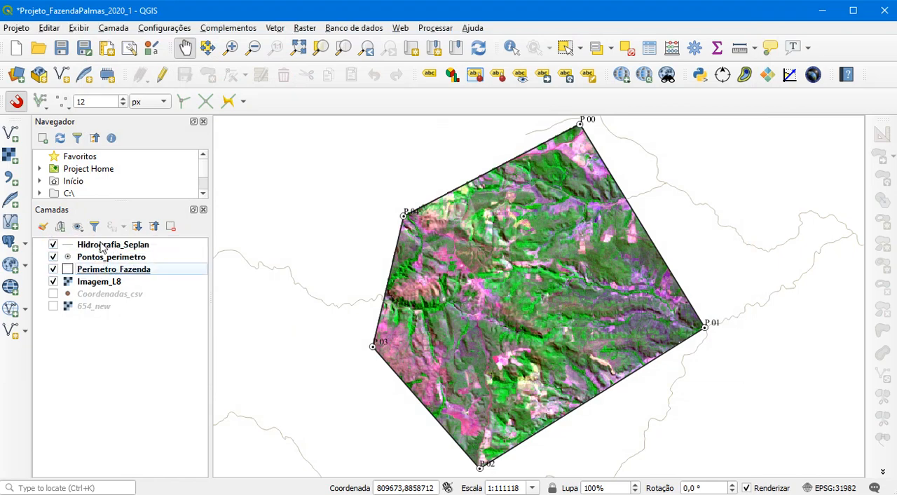
left_click(102, 247)
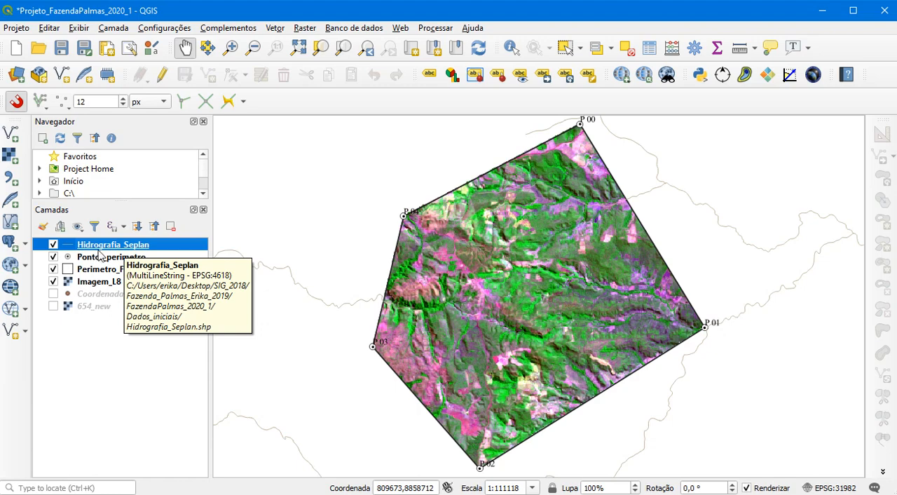
Set up a Reproject Layer operation for Hidrografia_Seplan with the project CRS EPSG:31982 - SIRGAS 2000 / UTM zone 22S as target
left_click(276, 28)
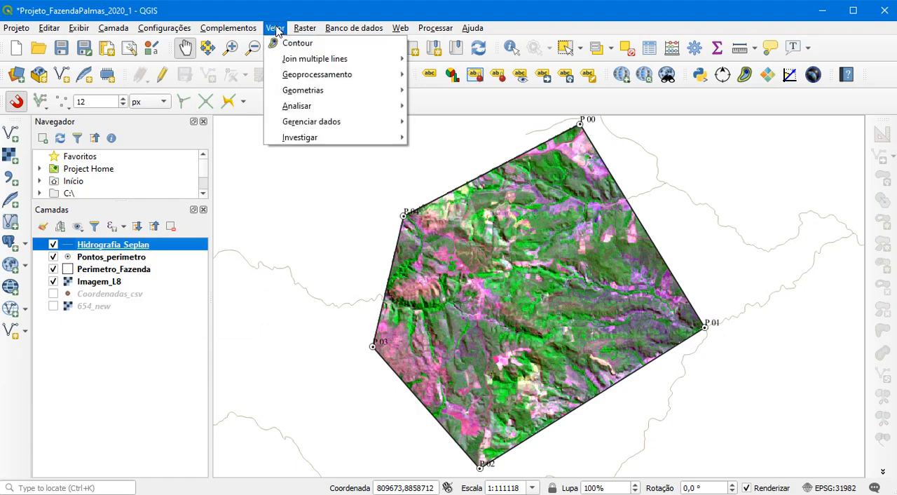
mouse_move(303, 143)
mouse_move(354, 76)
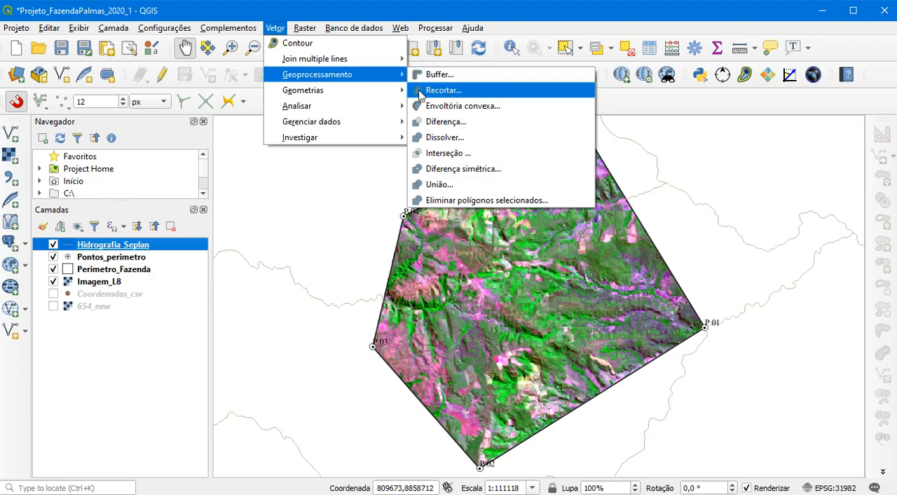
mouse_move(381, 108)
mouse_move(384, 126)
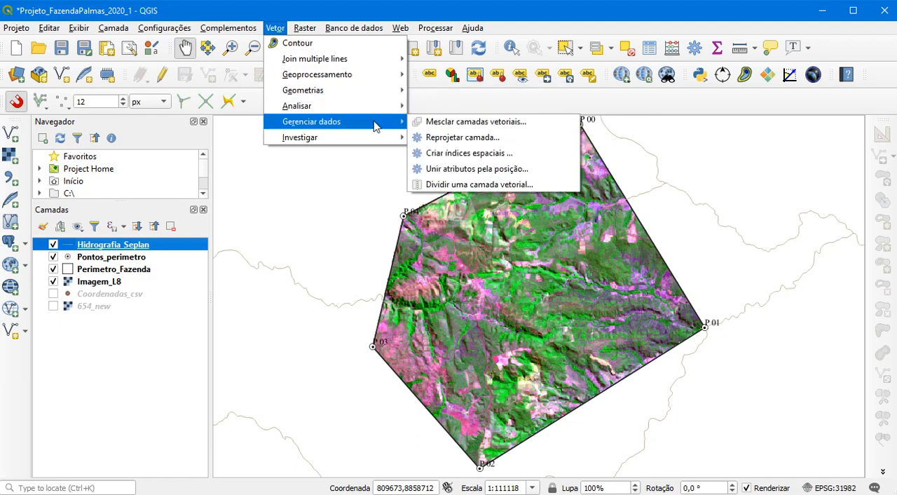
left_click(463, 138)
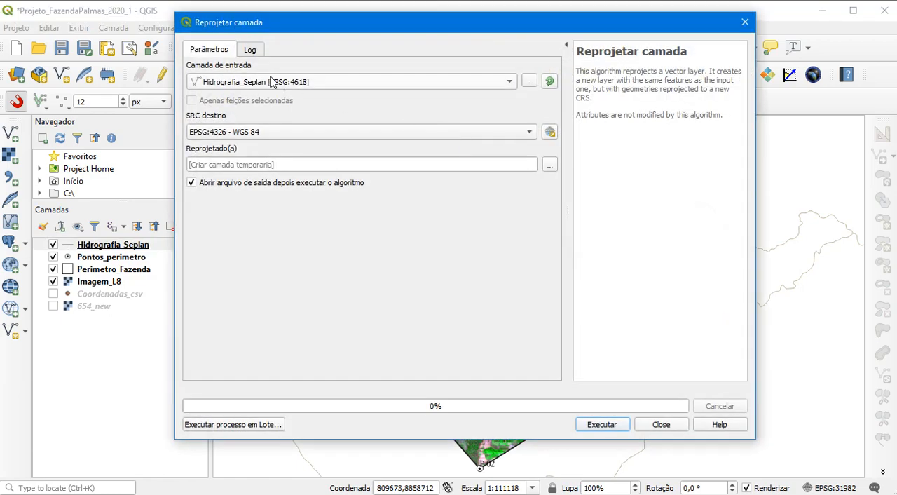
left_click(231, 85)
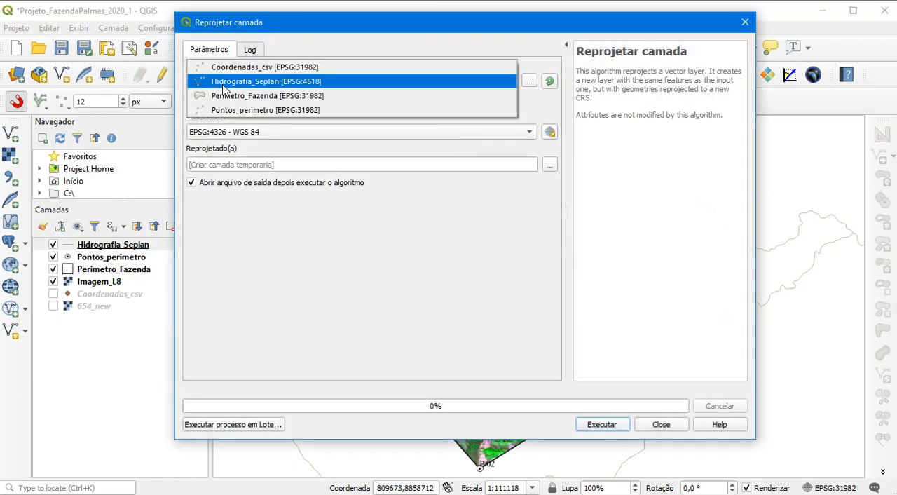
left_click(261, 88)
left_click(251, 139)
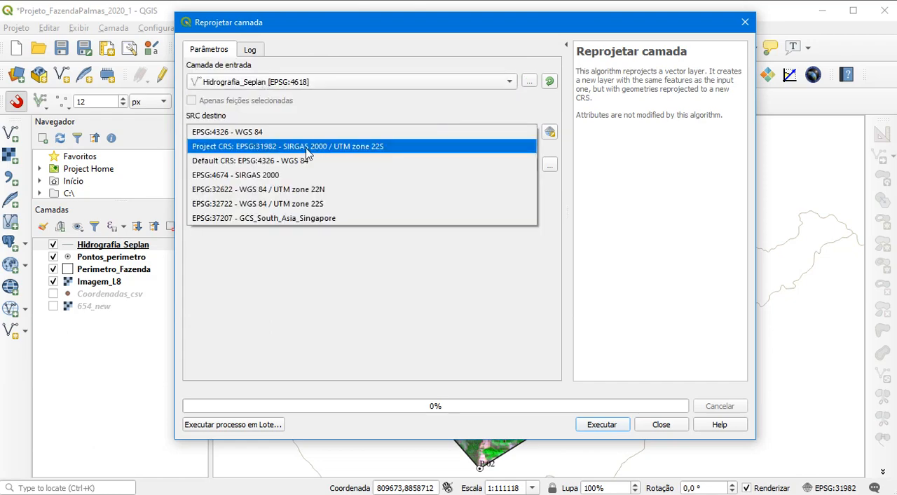
left_click(306, 153)
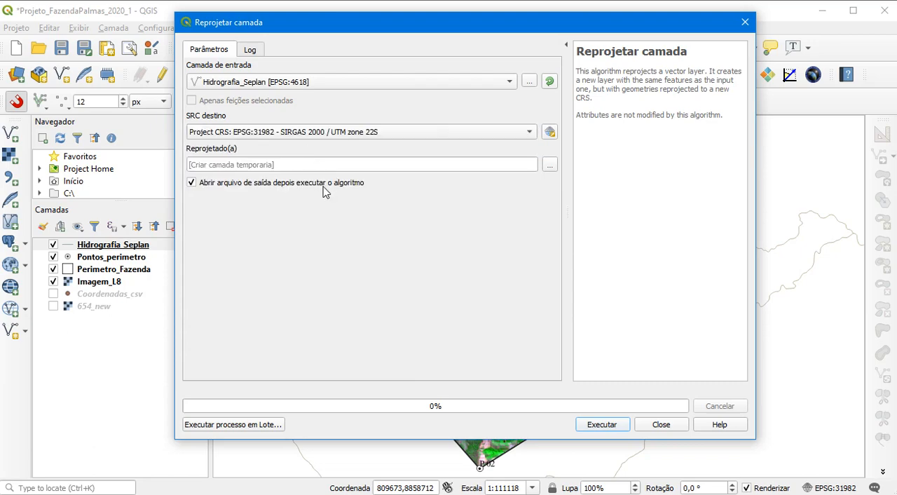
Set the reprojection output to Hidrografia_SIRGAS2000.shp in the Dados_gerados folder, run the reprojection and close the dialog
left_click(551, 165)
left_click(573, 191)
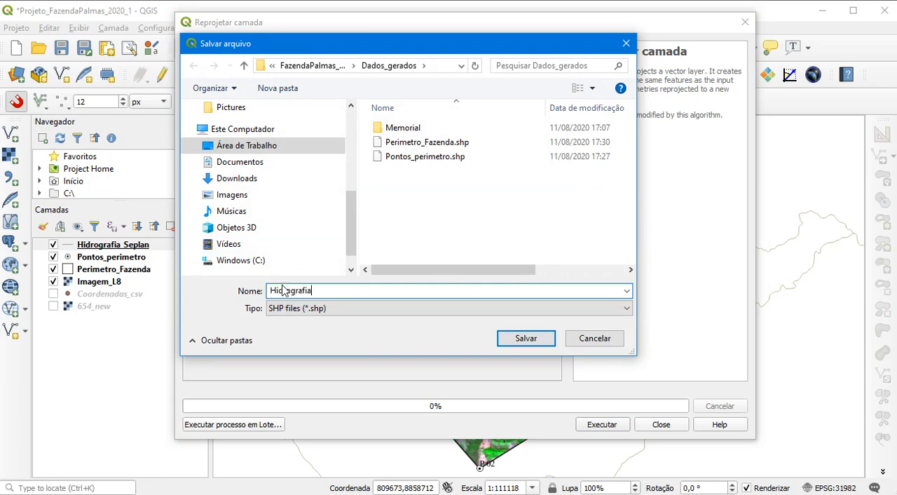
type("RGAS2000")
left_click(507, 340)
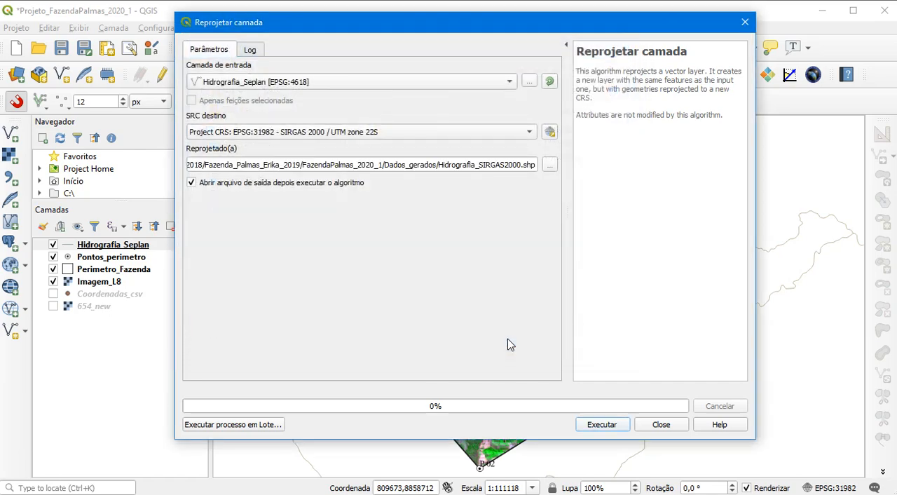
left_click(601, 425)
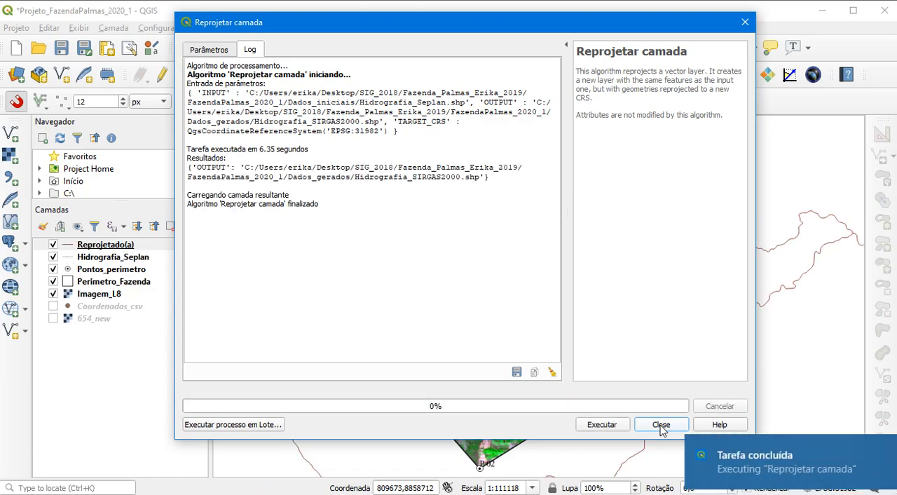
left_click(661, 425)
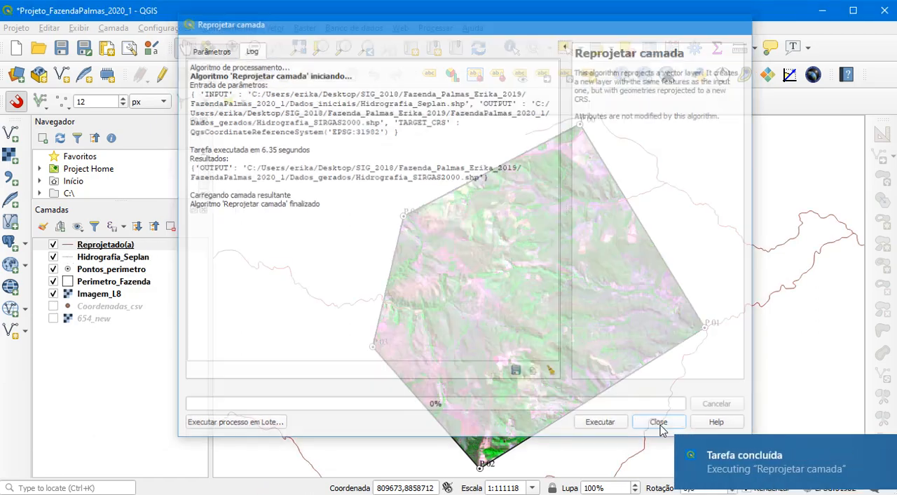
Rename the reprojected layer as Hidrografia_SIRGAS
right_click(87, 248)
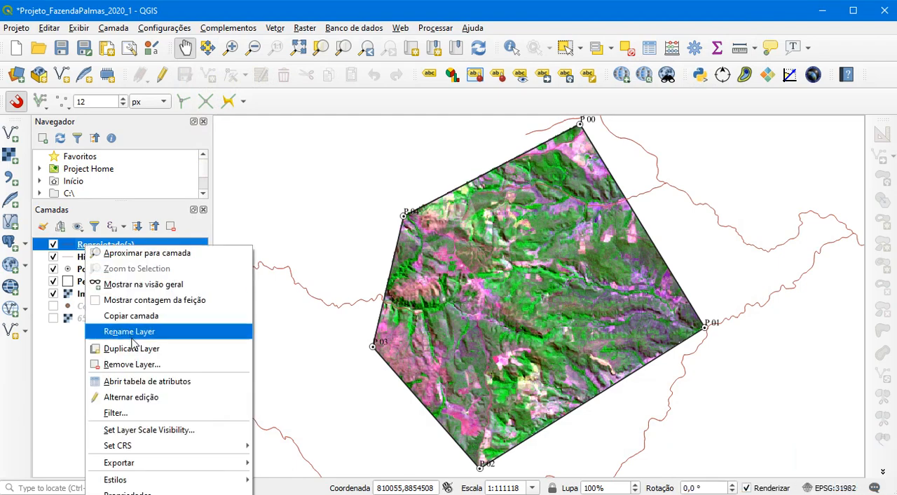
left_click(130, 334)
type("Hidrografia_SIRGAS")
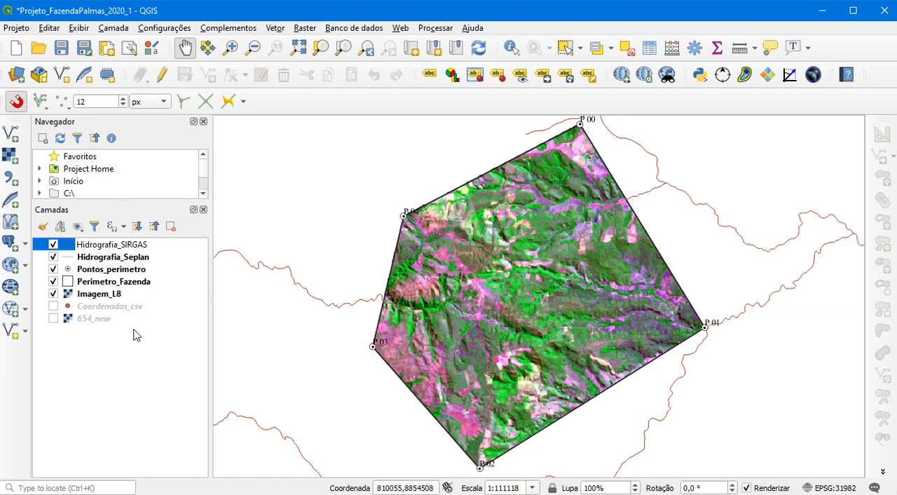
Move Hidrografia_Seplan to the bottom of the layer order with its visibility off, and save the project
left_click(104, 258)
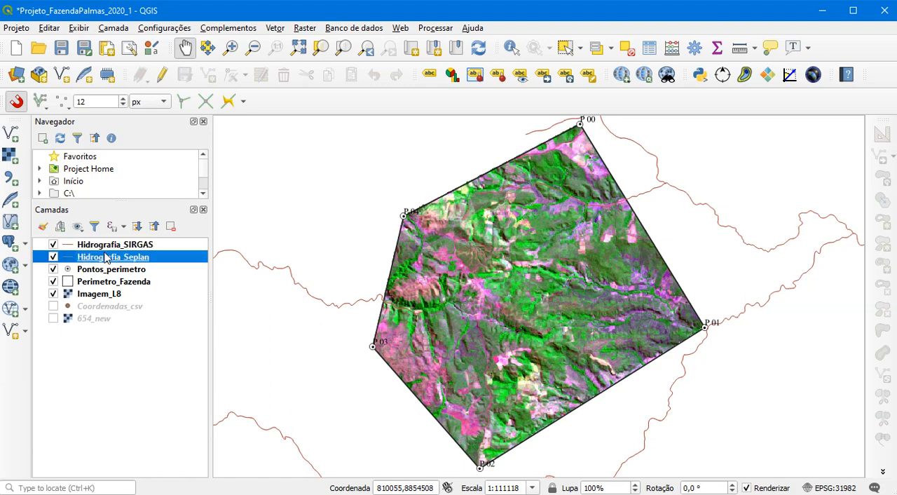
left_click_drag(104, 258, 91, 327)
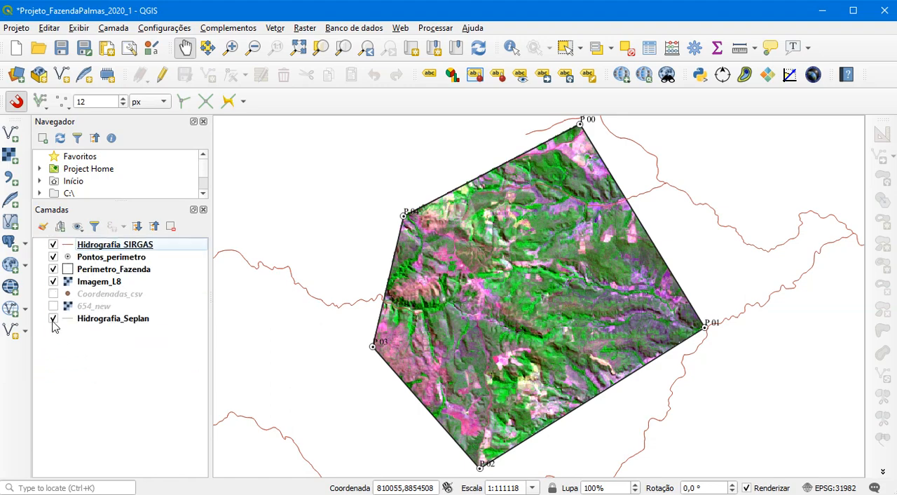
left_click(54, 245)
left_click(54, 245)
left_click(54, 245)
left_click(54, 244)
left_click(54, 245)
left_click(54, 245)
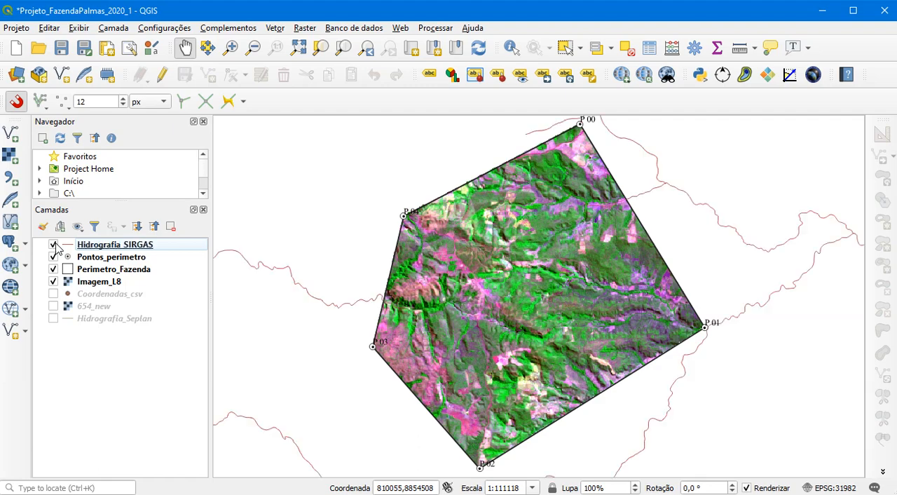
left_click(62, 47)
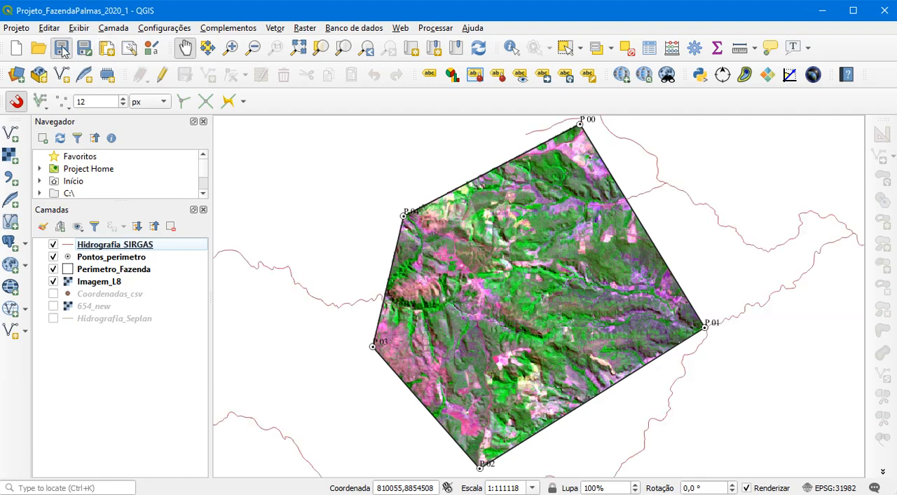
Set up a vector Clip operation with Hidrografia_SIRGAS as input layer and Perimetro_Fazenda as overlay layer
left_click(275, 28)
mouse_move(306, 92)
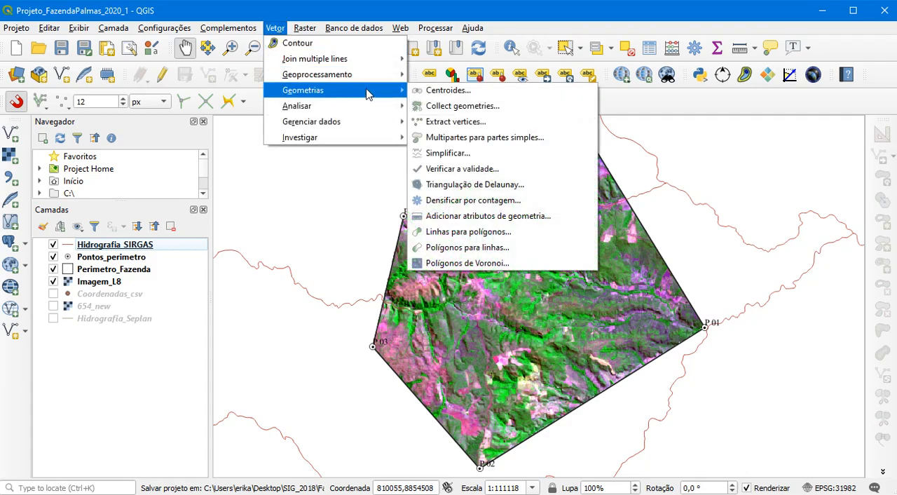
mouse_move(322, 75)
left_click(456, 95)
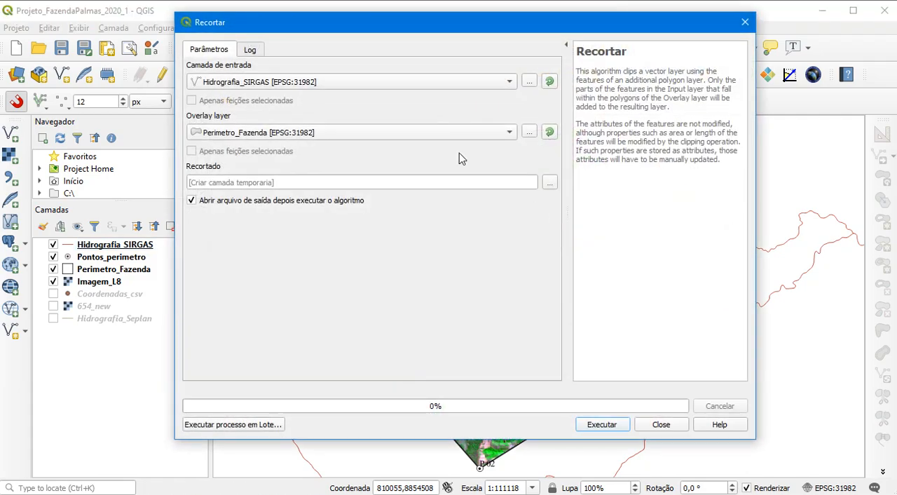
left_click(397, 81)
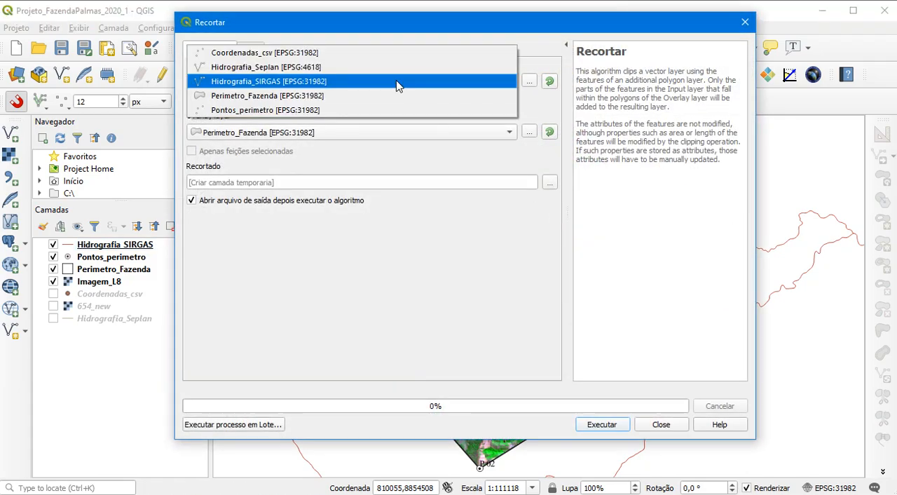
left_click(267, 84)
left_click(306, 138)
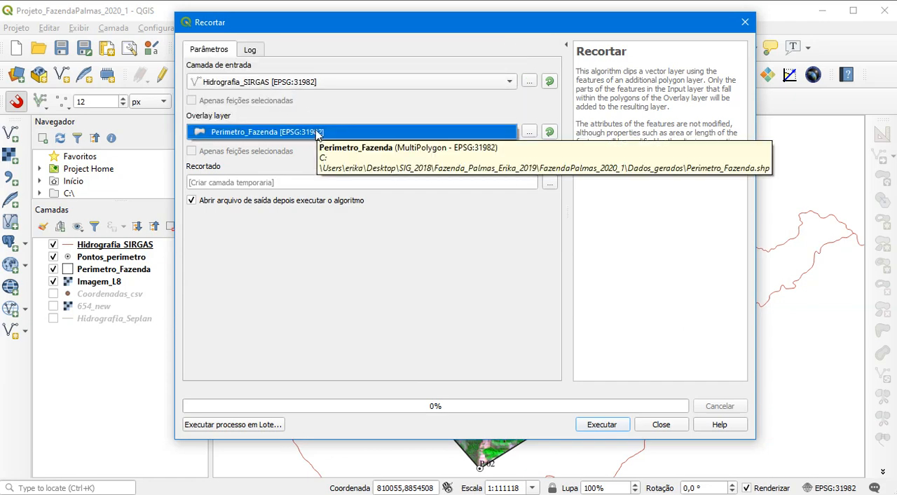
Set the clip output to Hidrografia_Fazenda.shp in the Dados_gerados folder, run the clip and close the dialog
left_click(553, 191)
left_click(551, 184)
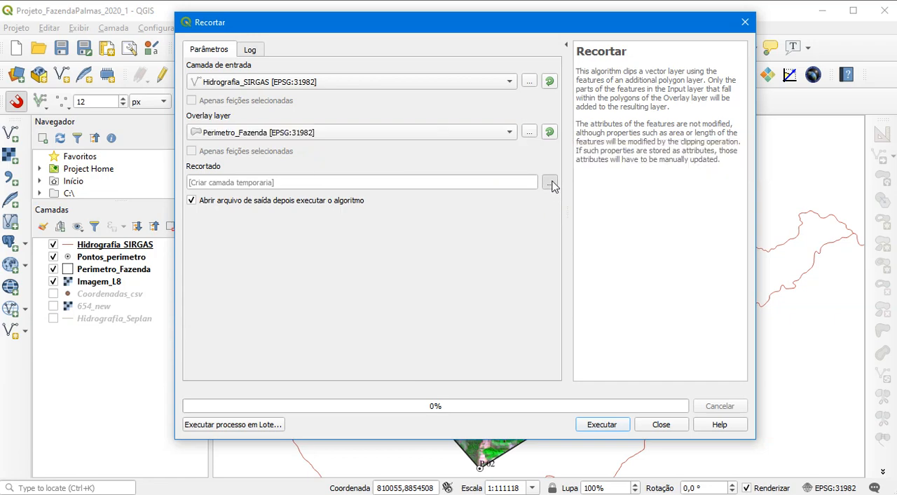
left_click(595, 204)
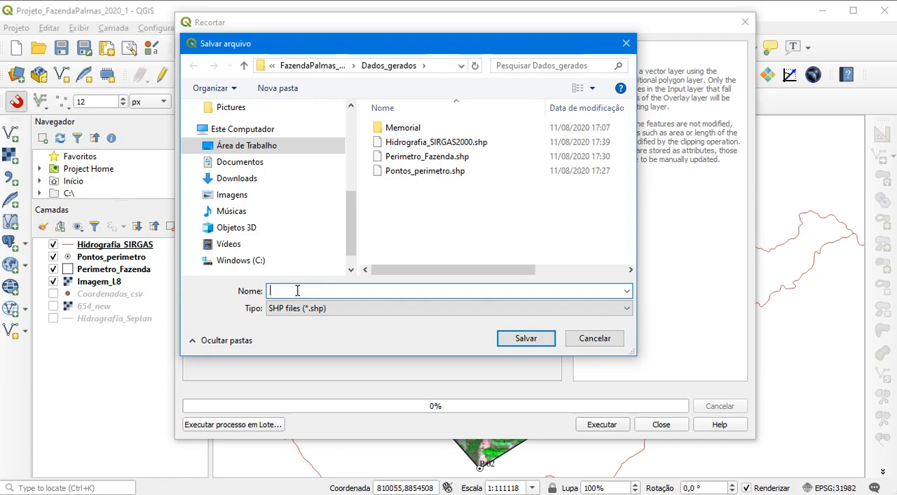
type("Hidro")
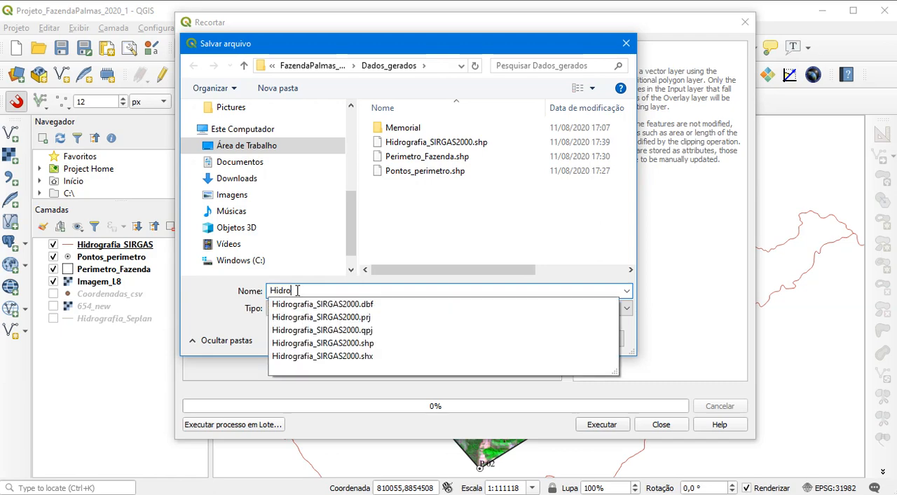
type("grafia_Fazenda")
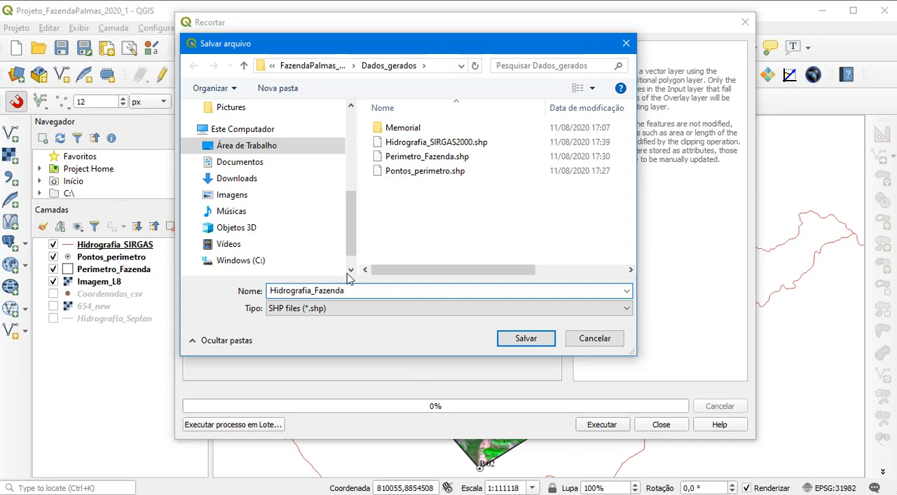
left_click(520, 339)
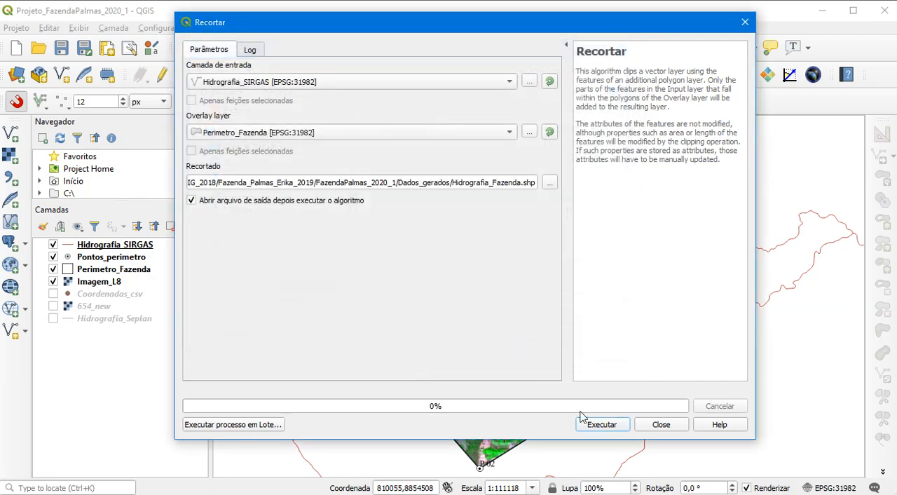
left_click(598, 426)
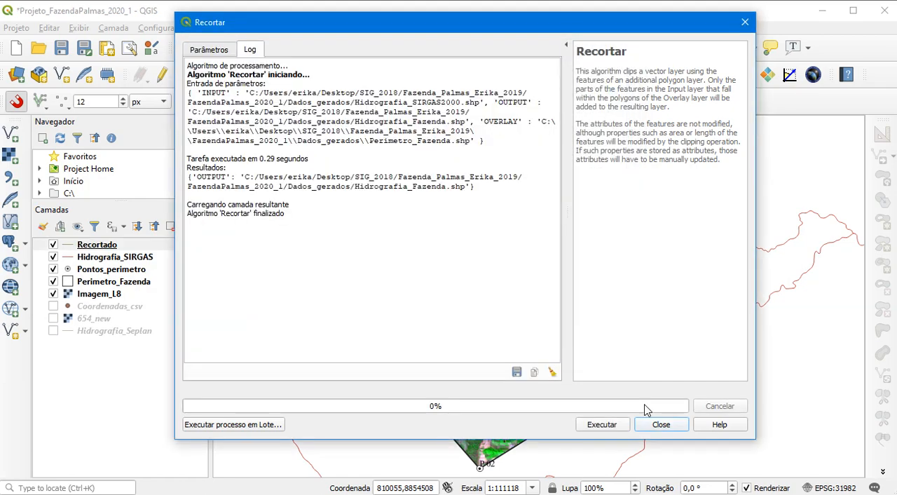
left_click(667, 424)
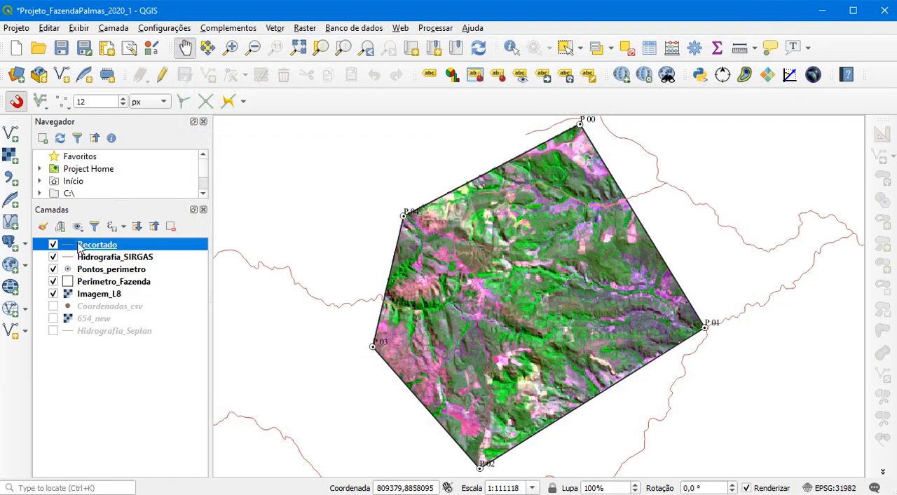
Move Hidrografia_SIRGAS to the bottom of the layer order with its visibility off, and check the clipped streams with Imagem_L8 temporarily hidden
mouse_move(85, 259)
left_mouse_down()
mouse_move(104, 261)
mouse_move(92, 343)
left_mouse_up()
left_click(54, 330)
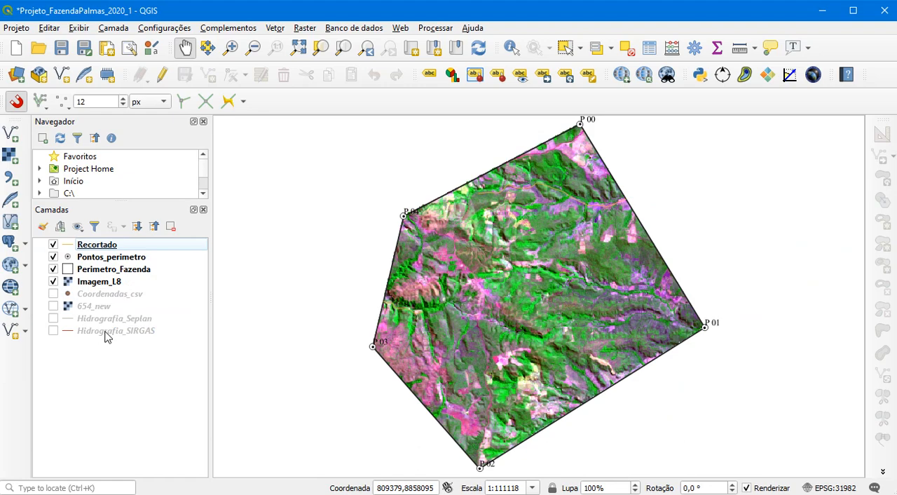
left_click(54, 245)
left_click(54, 244)
left_click(54, 281)
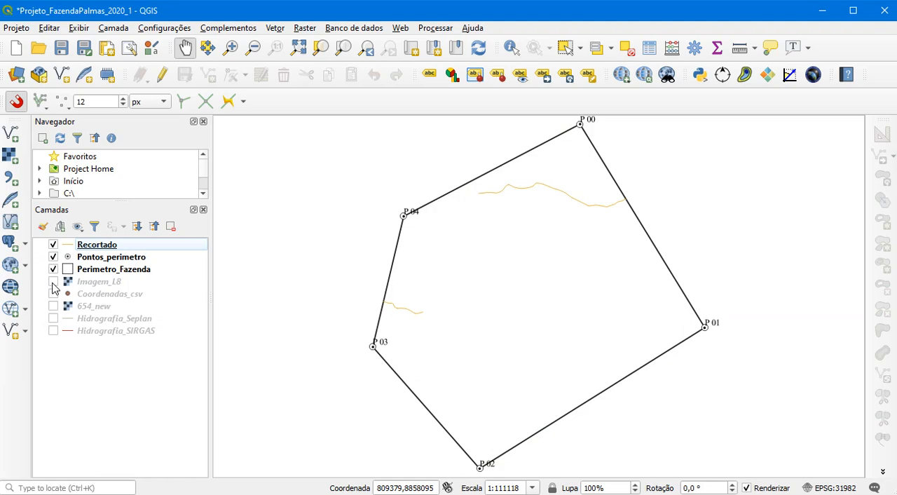
left_click(53, 281)
Rename the clipped layer Recortado as Hidrografia_Fazenda and save the project
right_click(105, 245)
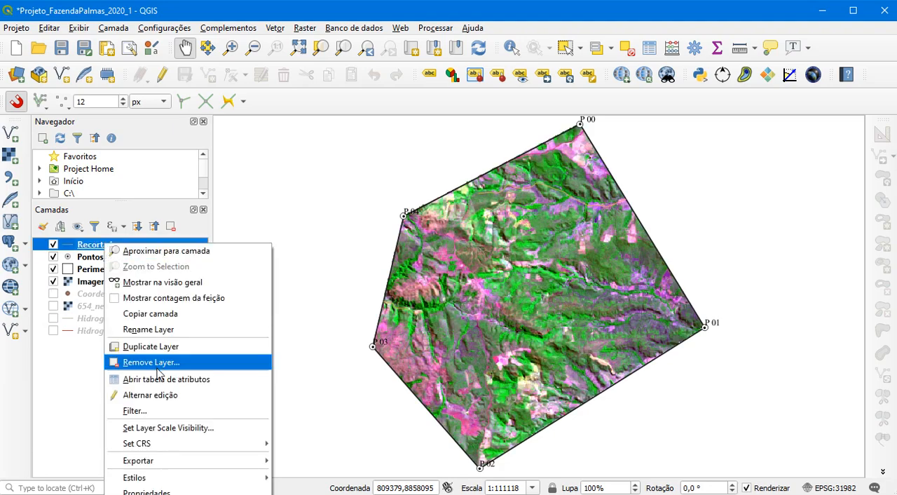
left_click(151, 330)
type("Hidrografia")
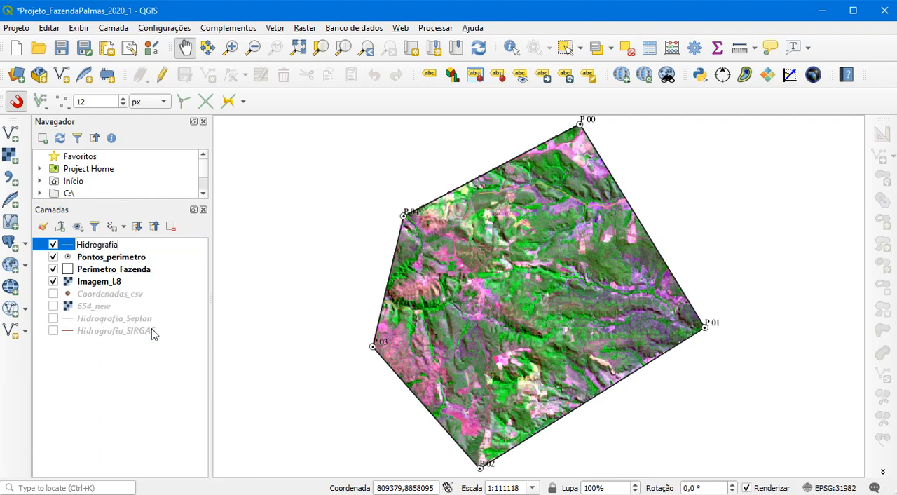
type("_Fazenda")
left_click(123, 260)
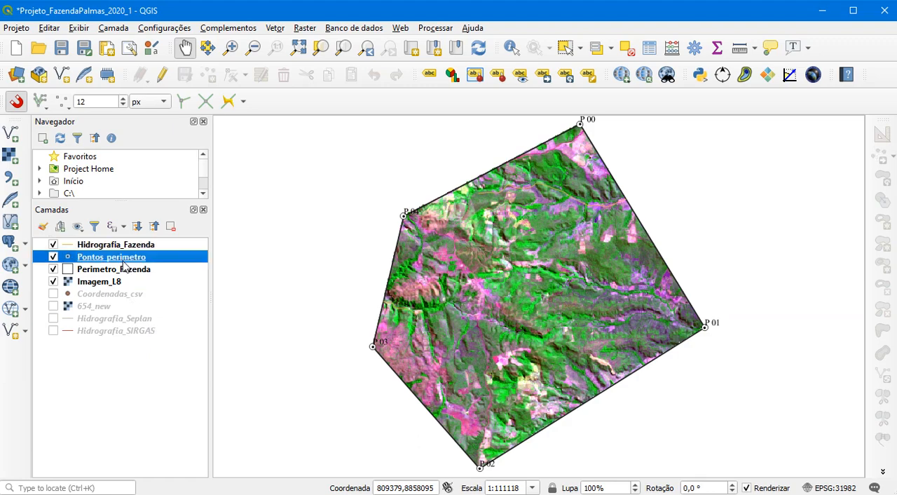
left_click(61, 47)
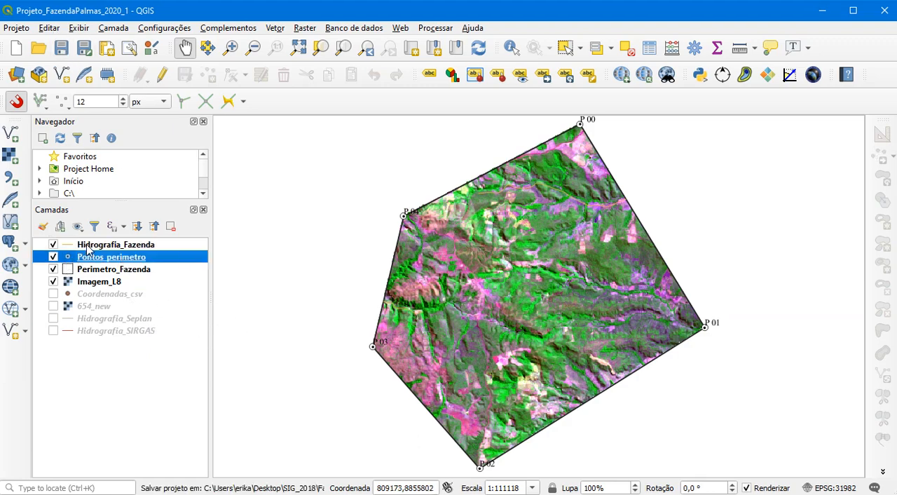
Style the Hidrografia_Fazenda simple line in blue with a 0.5 mm stroke width and apply the symbology
left_click(91, 245)
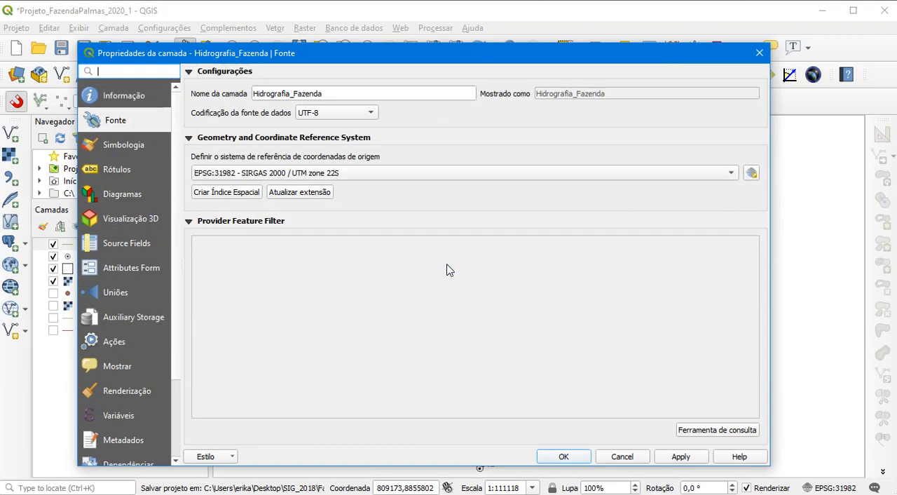
left_click(138, 150)
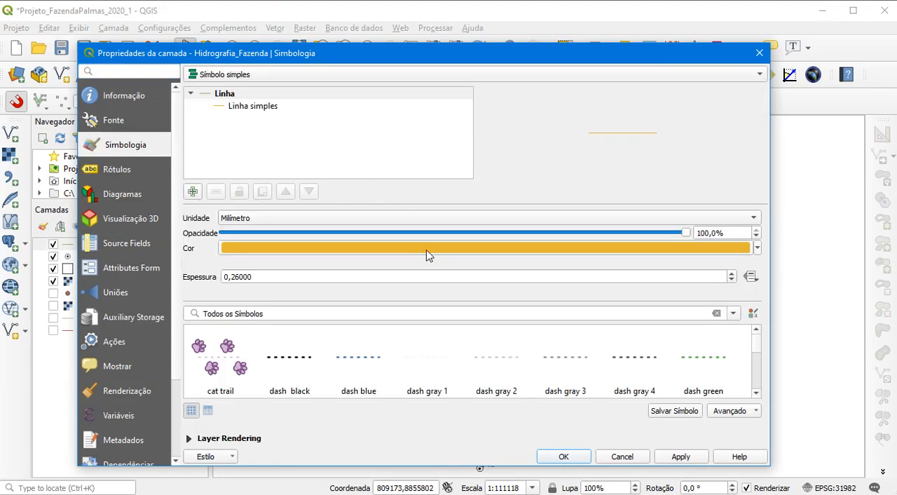
left_click(266, 106)
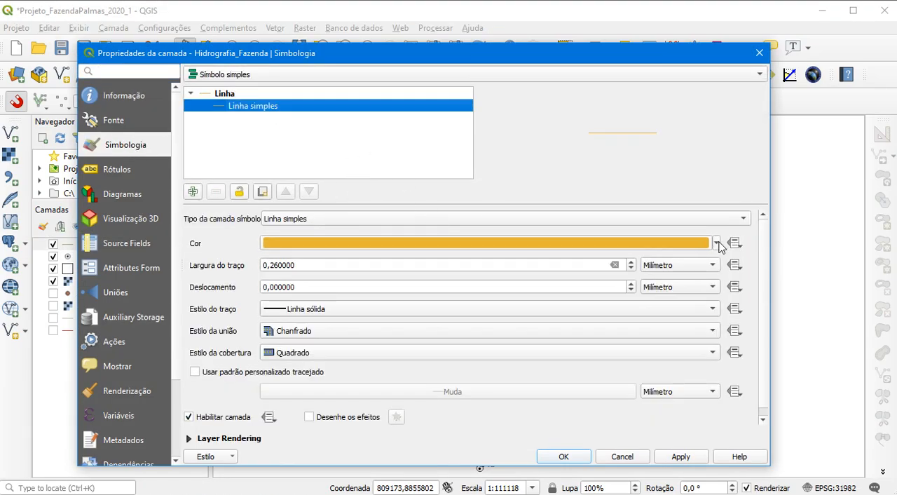
left_click(716, 243)
left_click(307, 356)
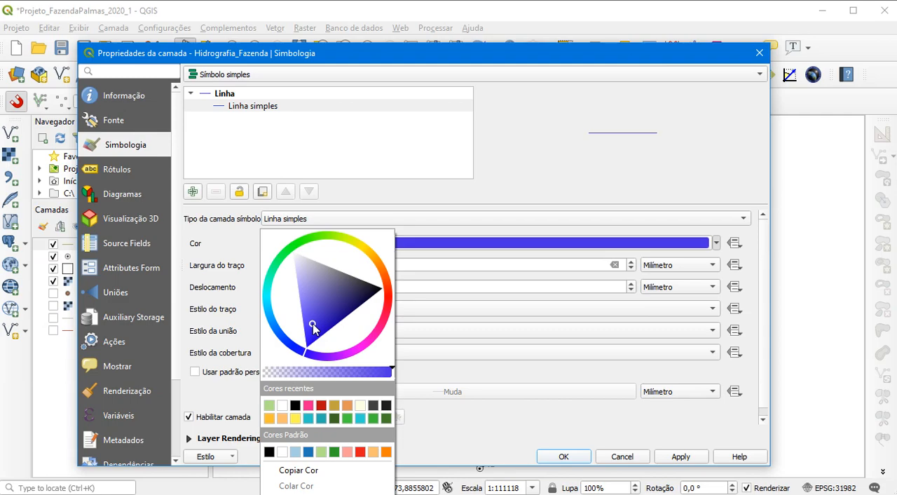
left_click(544, 416)
left_click_drag(300, 265, 275, 265)
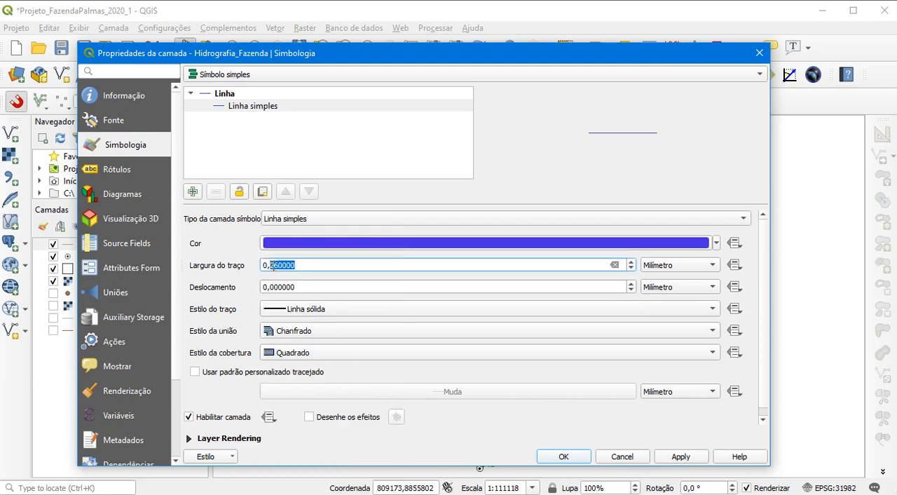
type("5")
left_click(679, 456)
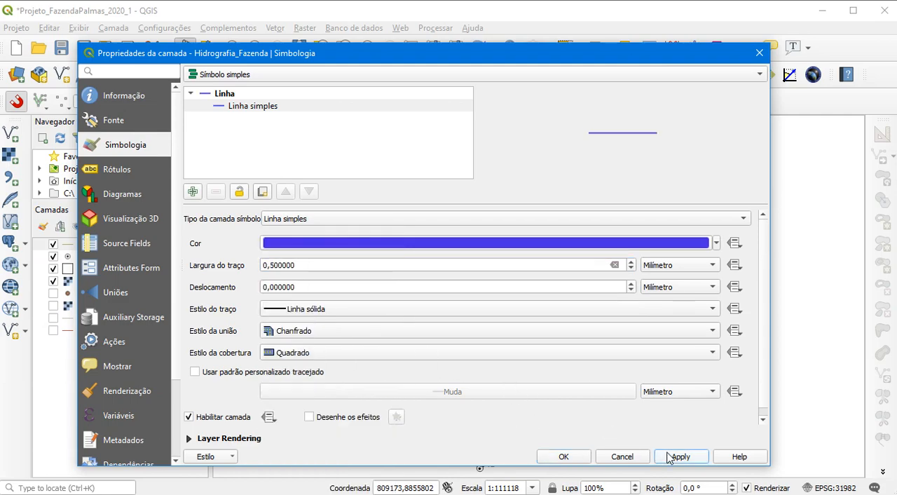
Adjust the Hidrografia_Fazenda line to a slightly more vivid blue and accept the layer properties
left_click_drag(564, 60, 509, 52)
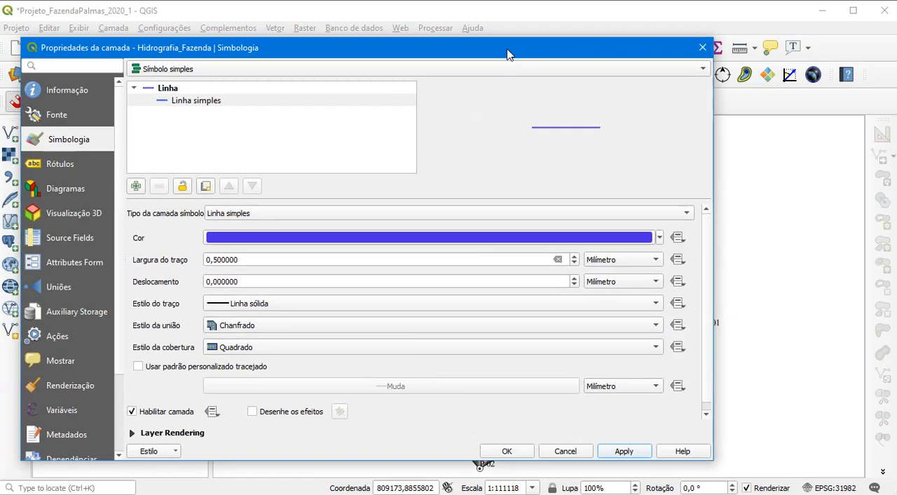
left_click(661, 238)
left_click(254, 326)
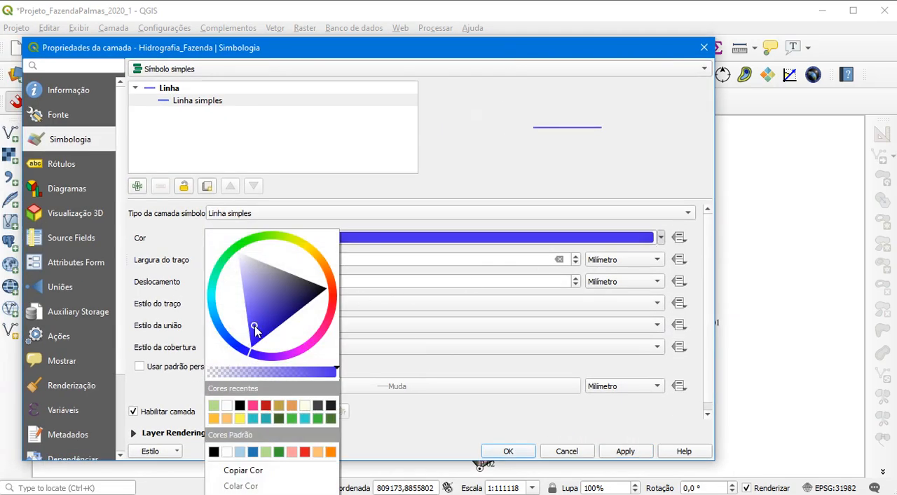
left_click(420, 434)
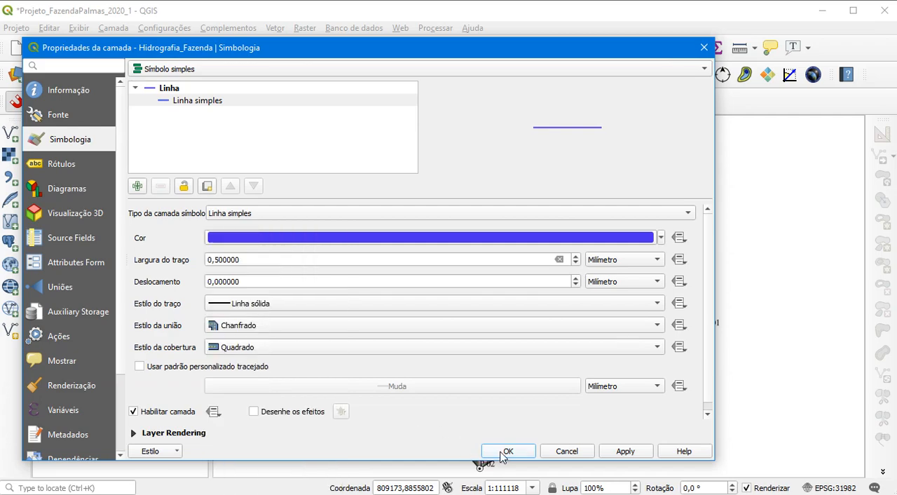
left_click(519, 455)
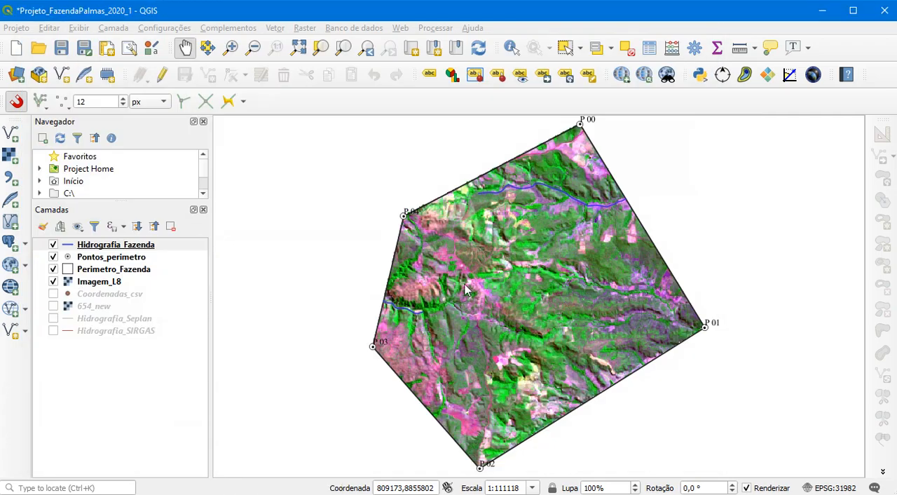
Compare the clipped streams with Imagem_L8 shown and hidden, and examine the image for drainage lines missing from the hydrography
left_click(53, 281)
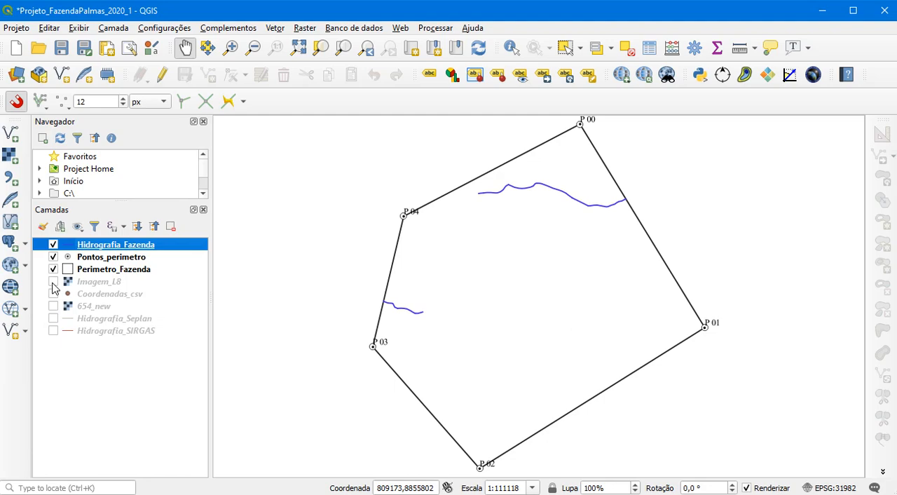
left_click(54, 282)
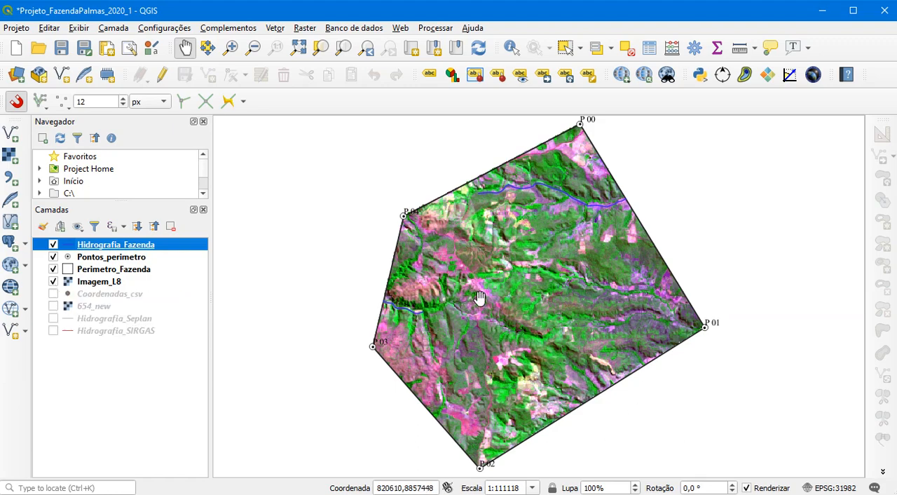
left_click(53, 282)
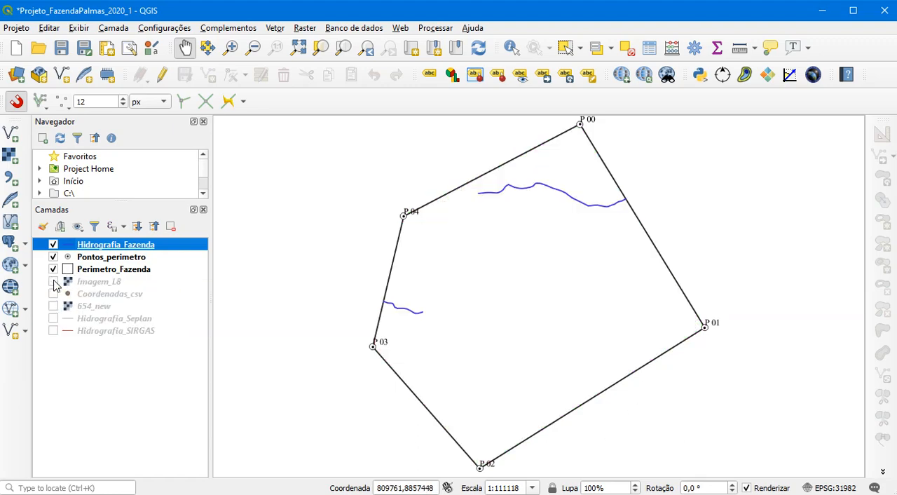
left_click(54, 282)
scroll(567, 273, "down", 1)
scroll(568, 275, "up", 2)
left_click_drag(286, 324, 360, 319)
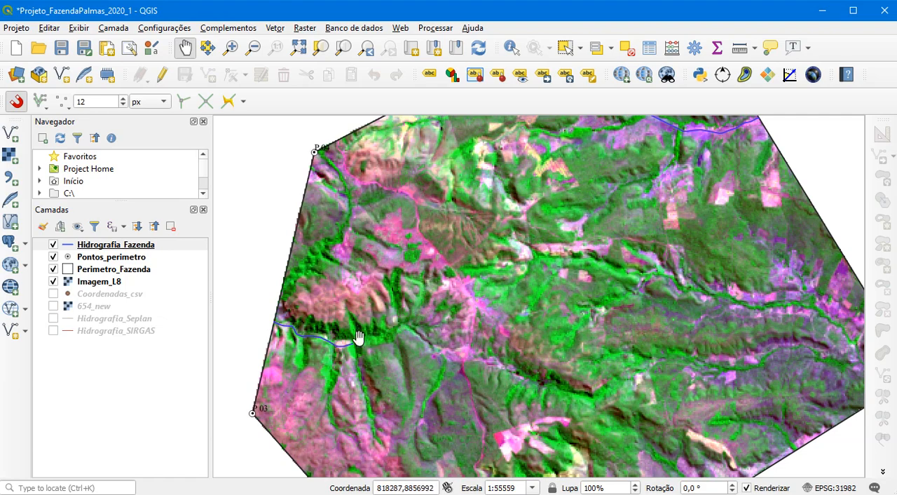
left_click_drag(493, 260, 405, 354)
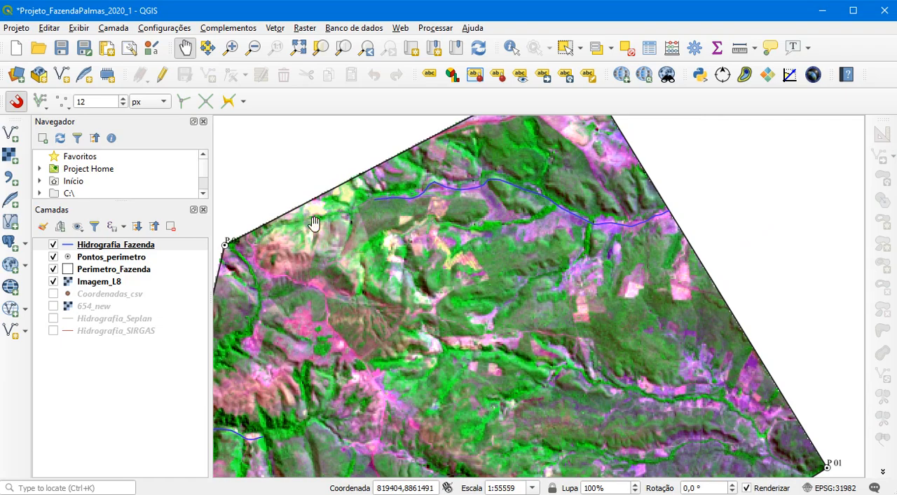
left_click_drag(506, 401, 448, 293)
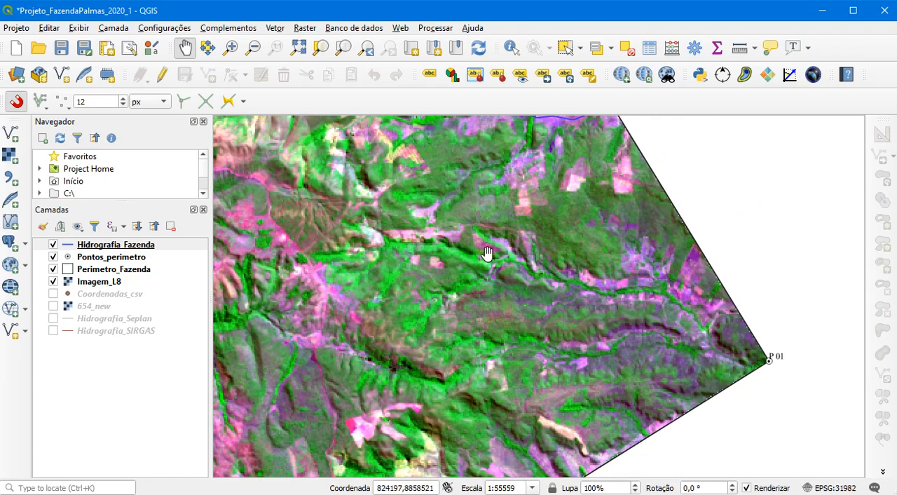
left_click_drag(707, 334, 711, 336)
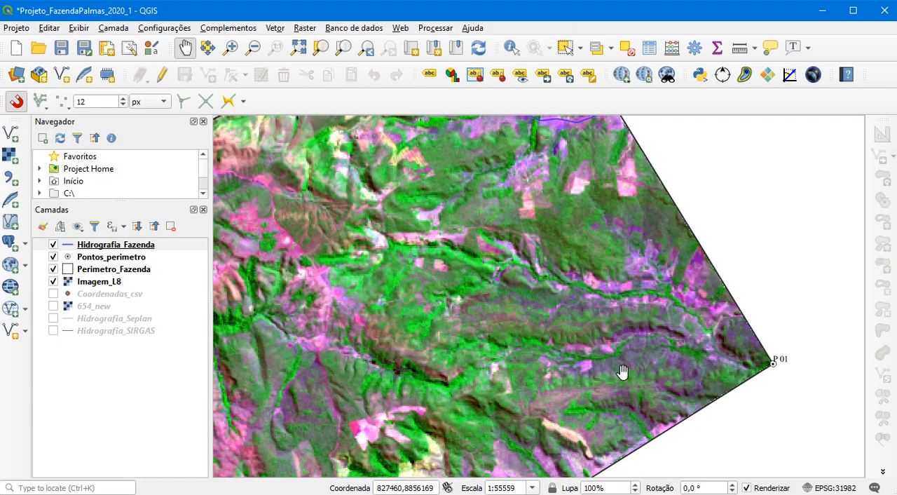
left_click_drag(517, 387, 562, 340)
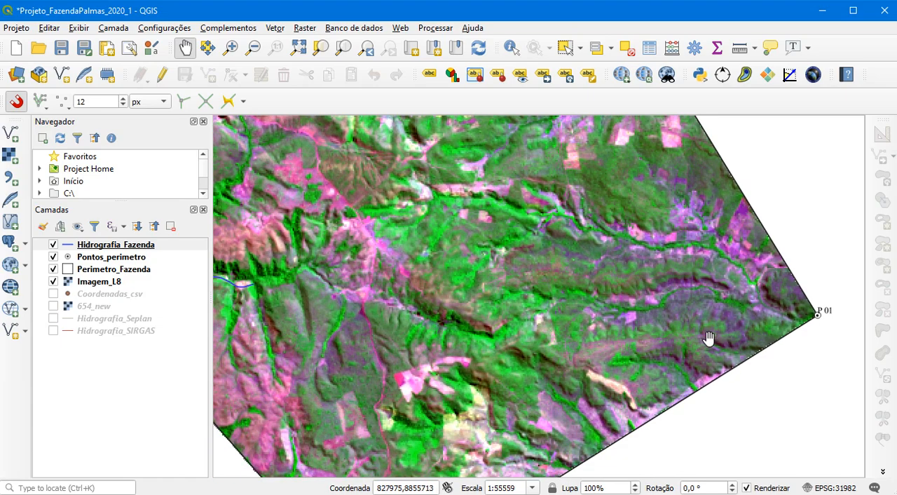
scroll(710, 333, "down", 1)
left_click_drag(583, 289, 498, 290)
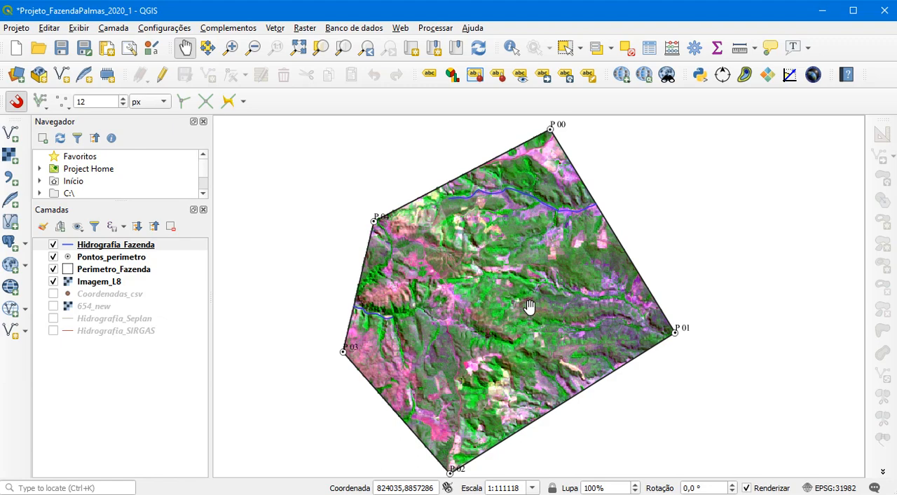
Enable editing on Hidrografia_Fazenda and digitize a line extending the western stream northeastward along the valley, accepting empty attributes
left_click(98, 247)
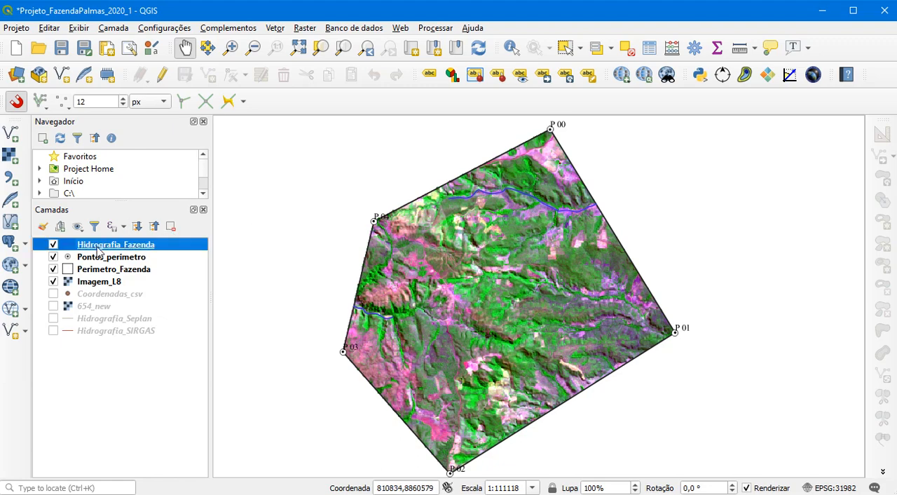
left_click(162, 75)
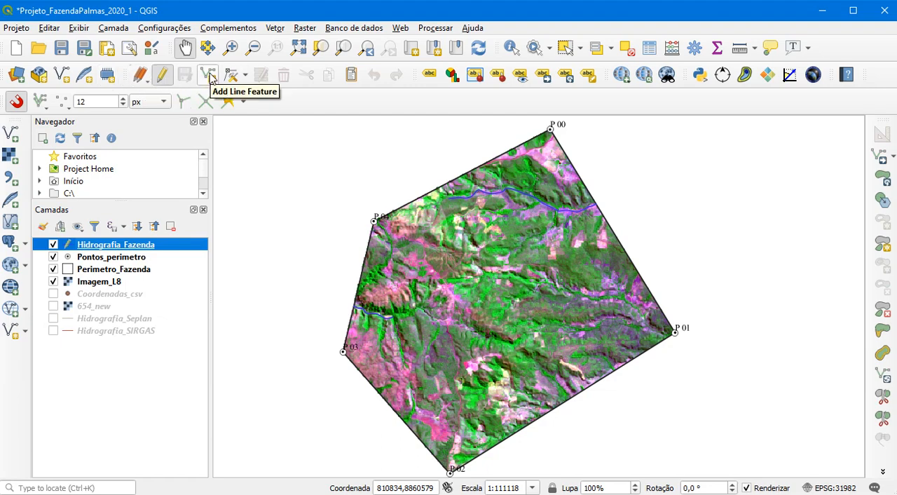
left_click(210, 77)
scroll(396, 321, "down", 1)
scroll(396, 321, "down", 1)
scroll(396, 323, "up", 3)
scroll(392, 331, "up", 1)
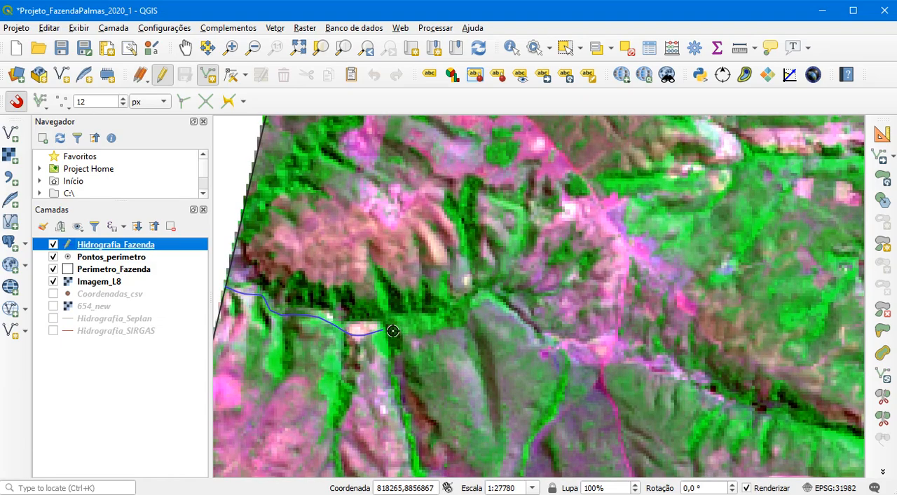
scroll(393, 330, "down", 1)
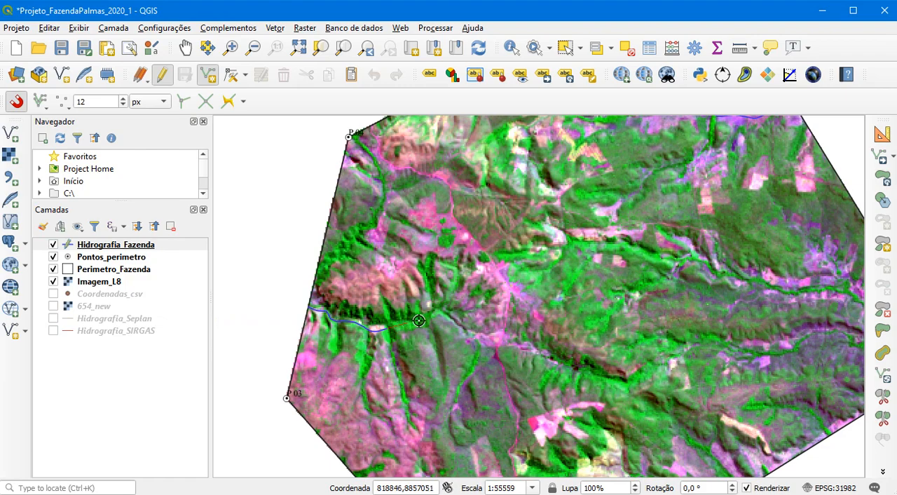
left_click(456, 277)
right_click(460, 259)
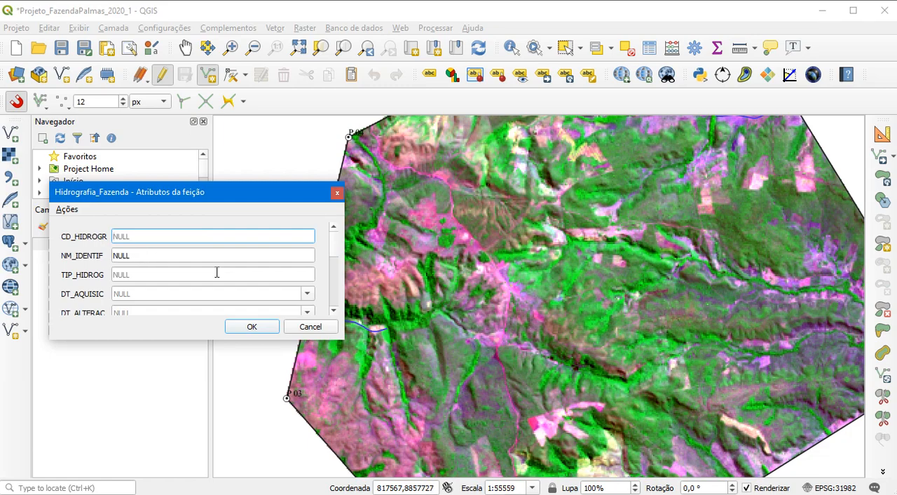
left_click(334, 311)
left_click(334, 311)
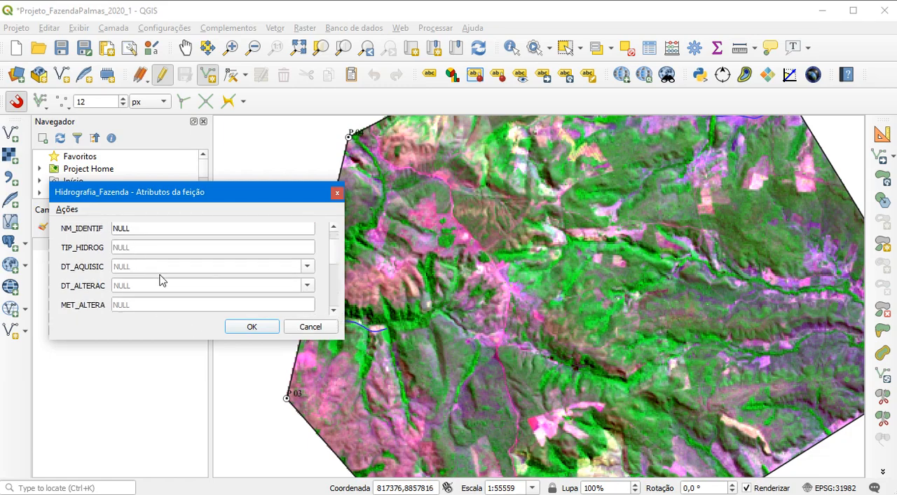
left_click(251, 328)
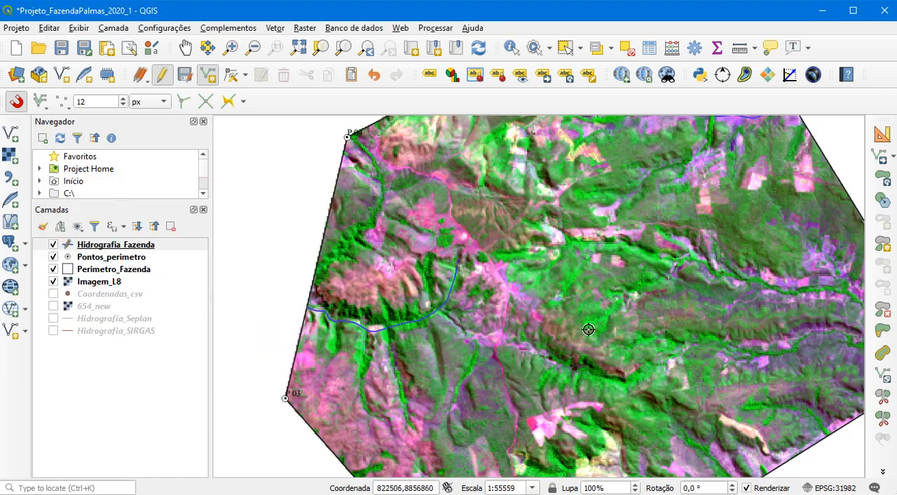
Digitize the southern stream from the centre of the farm eastward to the perimeter near P 01, accepting empty attributes
left_click_drag(596, 328, 474, 305)
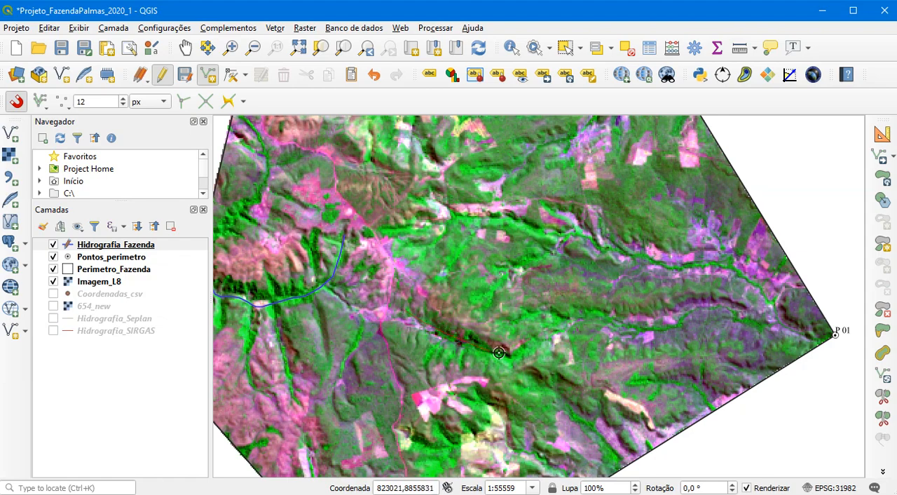
left_click(587, 318)
left_click(610, 320)
left_click(640, 326)
left_click(677, 323)
left_click(703, 310)
right_click(823, 343)
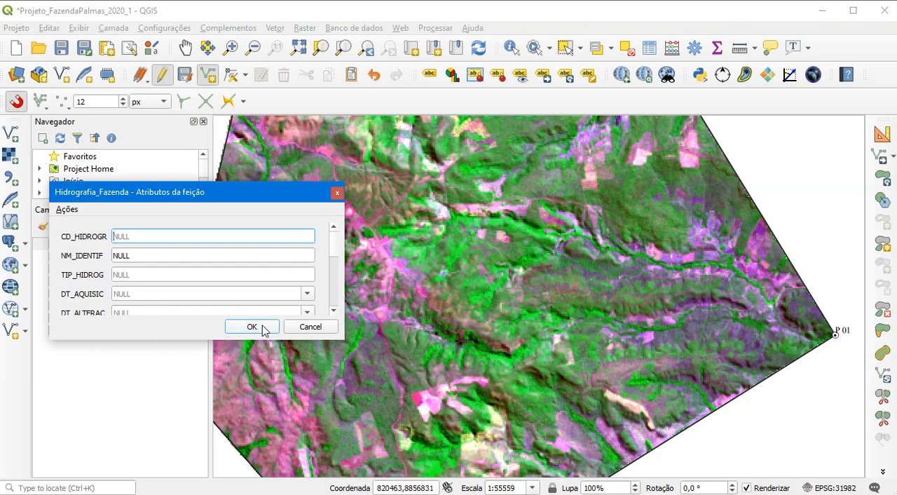
left_click(263, 327)
left_click_drag(458, 231, 407, 282)
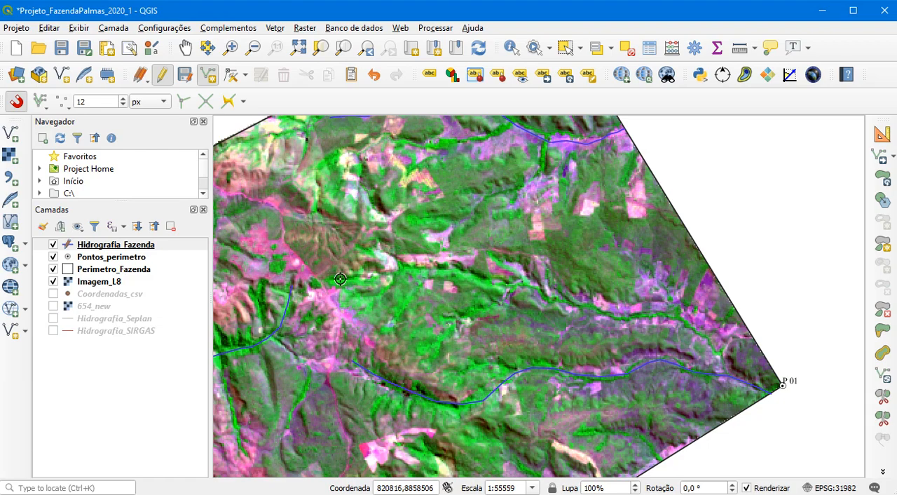
left_click(382, 273)
left_click(518, 285)
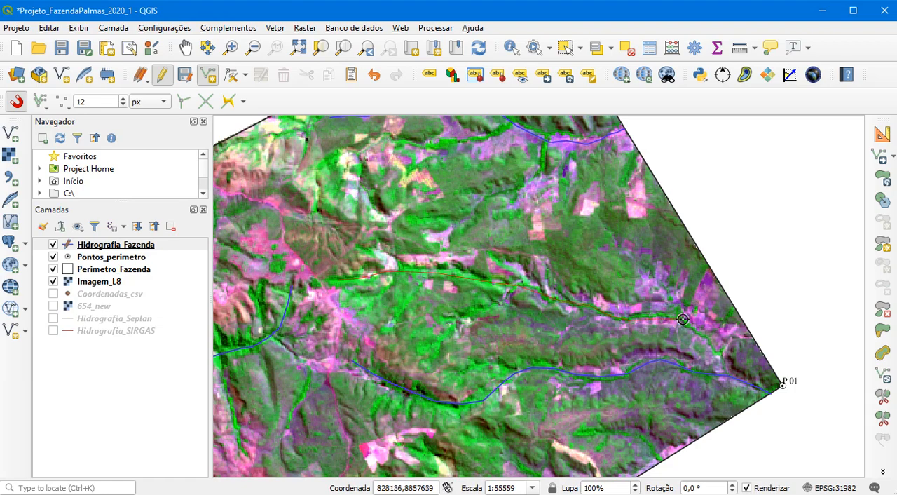
right_click(718, 347)
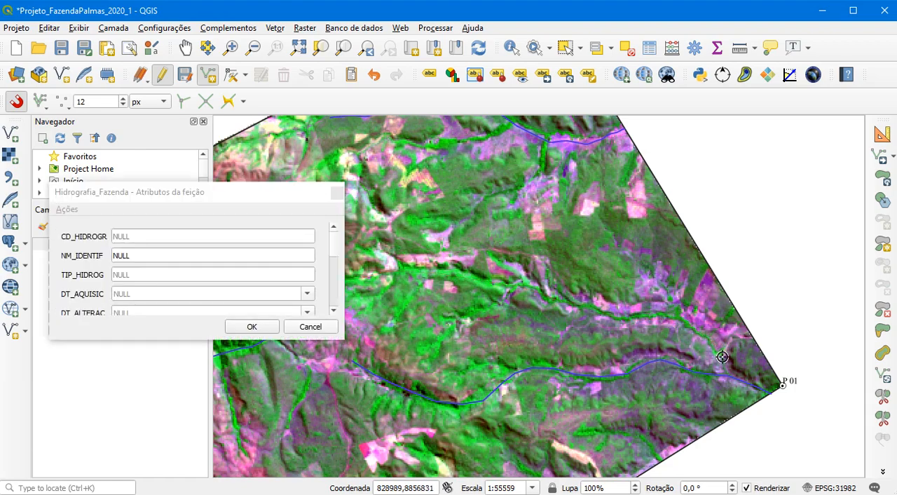
left_click(311, 328)
Digitize the central stream eastward along the green valley until it joins the southern stream near P 01, accepting empty attributes
left_click(331, 282)
left_click(470, 276)
left_click(625, 317)
left_click(658, 316)
left_click(680, 319)
left_click(700, 333)
left_click(715, 347)
left_click(724, 364)
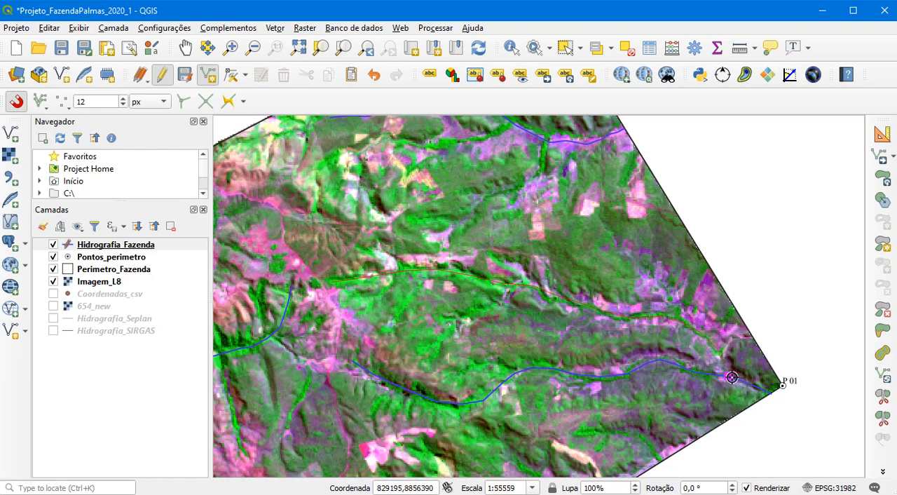
right_click(802, 322)
left_click(255, 325)
Stop editing Hidrografia_Fazenda and save the layer changes
scroll(602, 256, "down", 1)
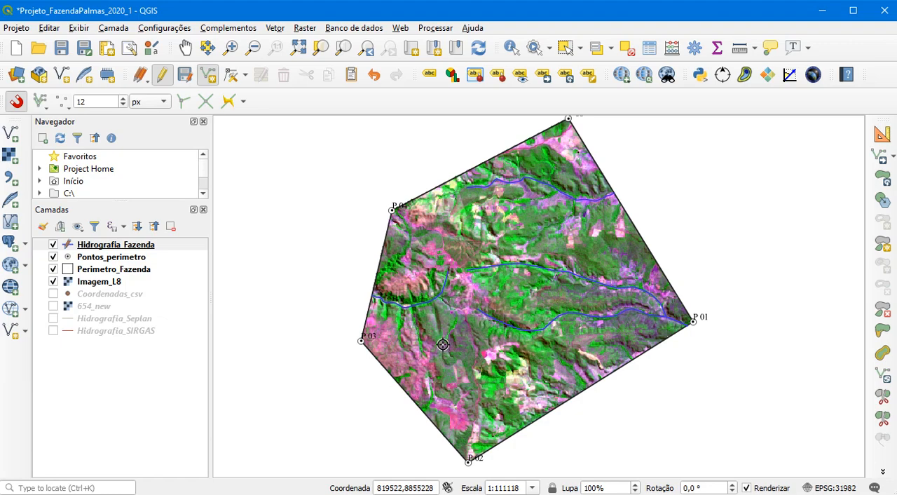
left_click(162, 75)
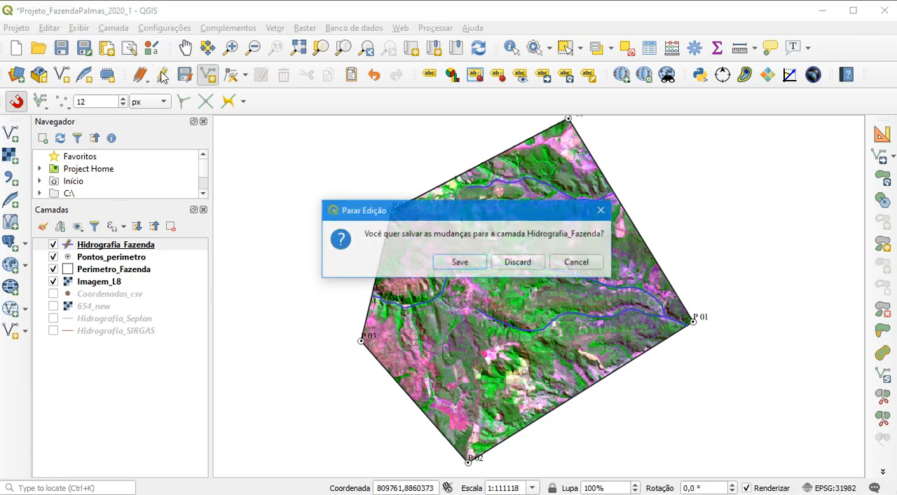
left_click(461, 263)
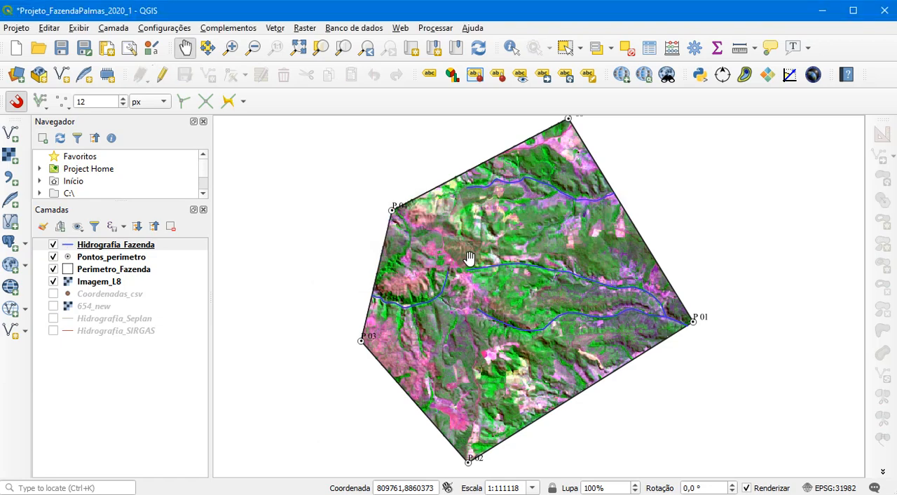
Check the digitized streams by toggling Hidrografia_Fazenda and Imagem_L8, leaving the streams shown and the image hidden
left_click(54, 281)
left_click(53, 245)
left_click(54, 245)
left_click(53, 245)
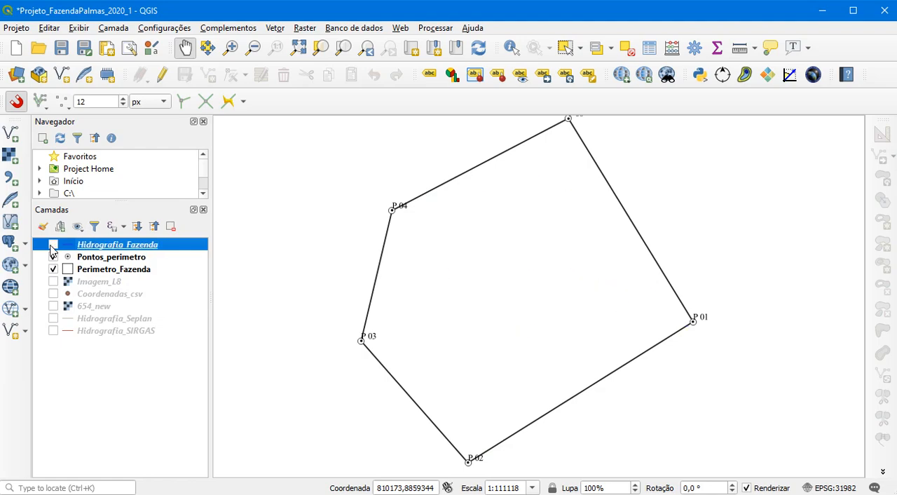
left_click(53, 246)
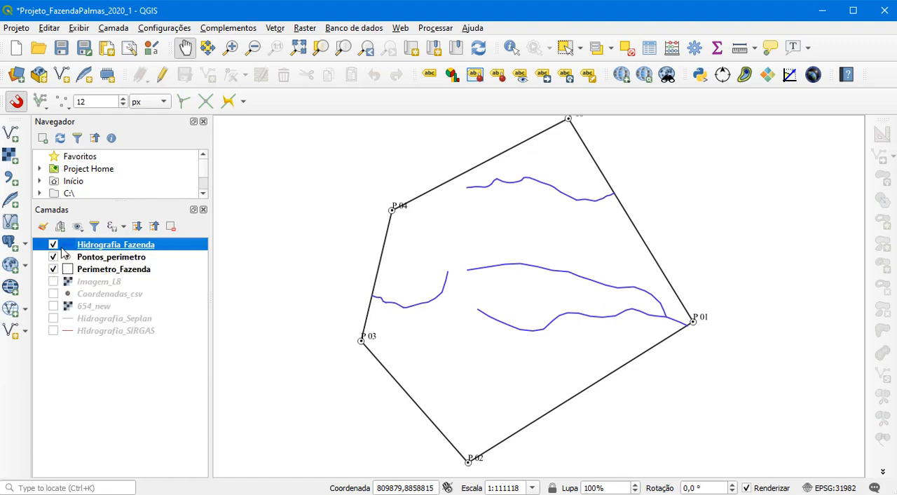
left_click(53, 282)
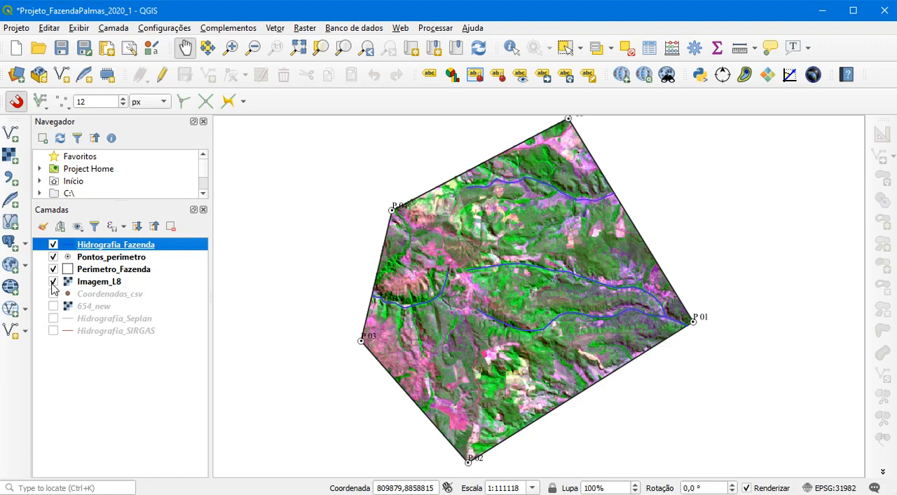
left_click(53, 282)
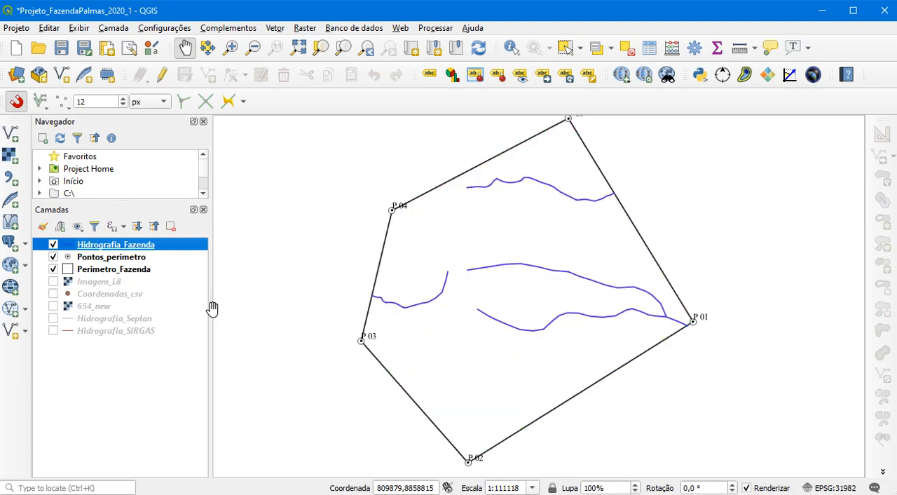
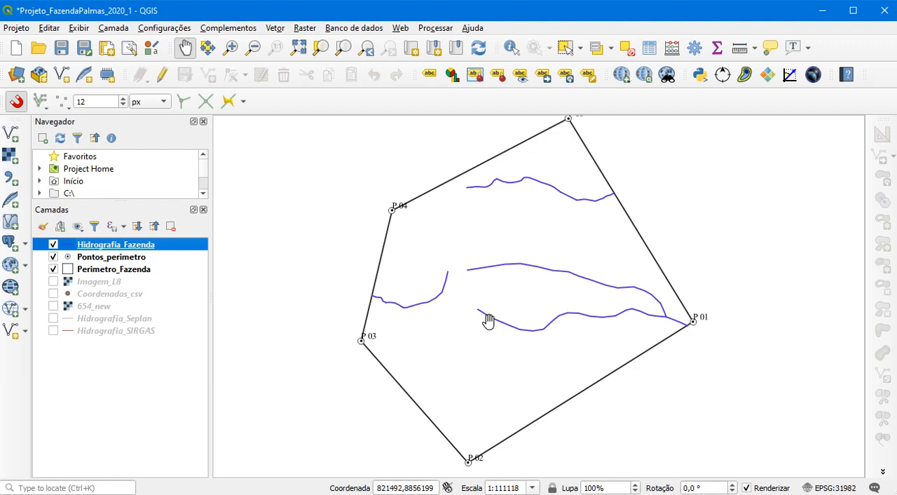
Start a new shapefile layer saved as Pontos_nascente in the Dados_gerados folder
left_click(114, 28)
mouse_move(144, 61)
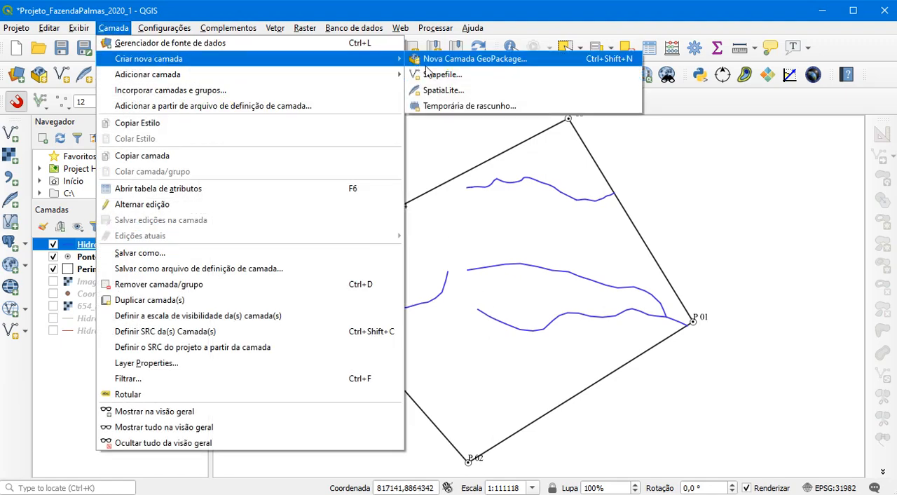
left_click(449, 72)
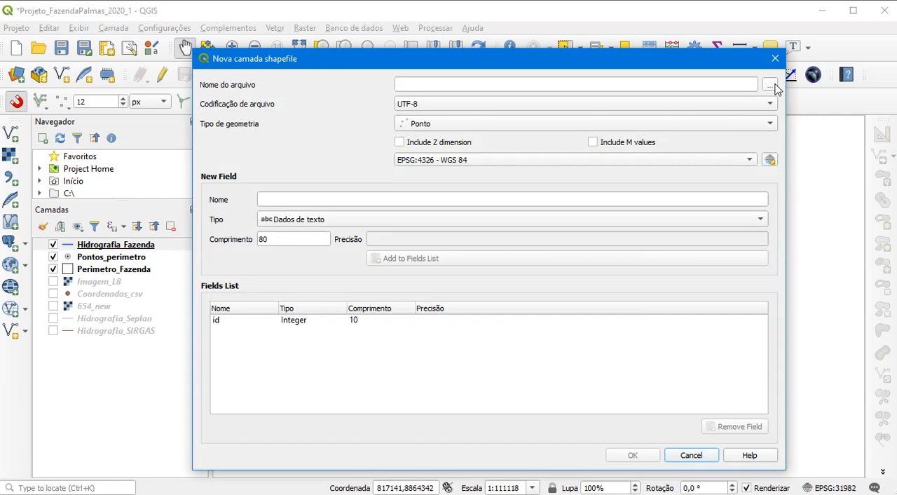
left_click(770, 85)
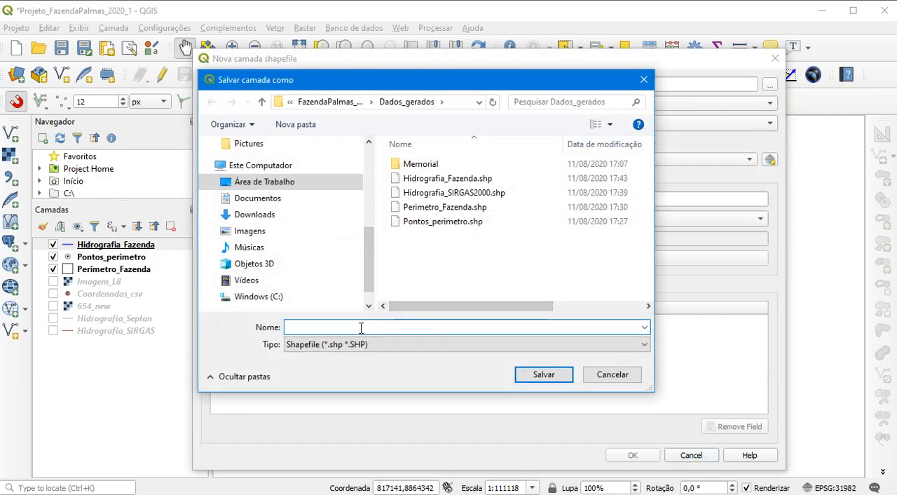
type("Pontos")
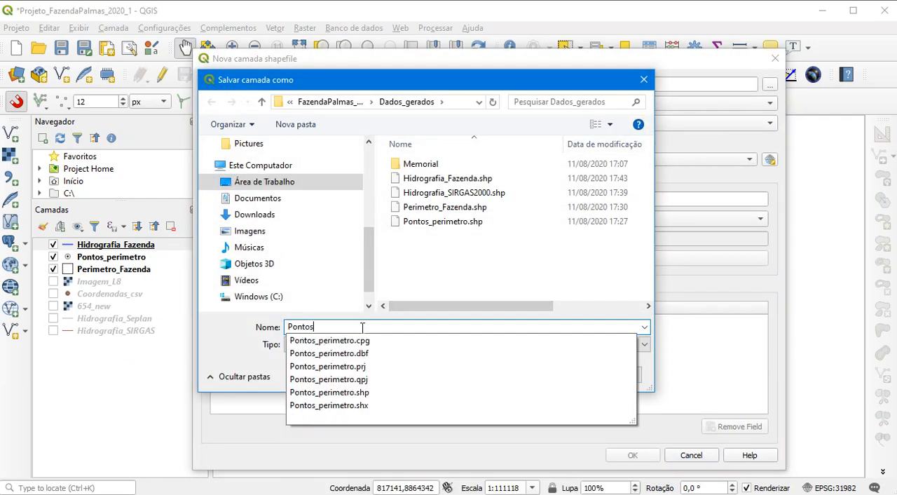
type("_nascente")
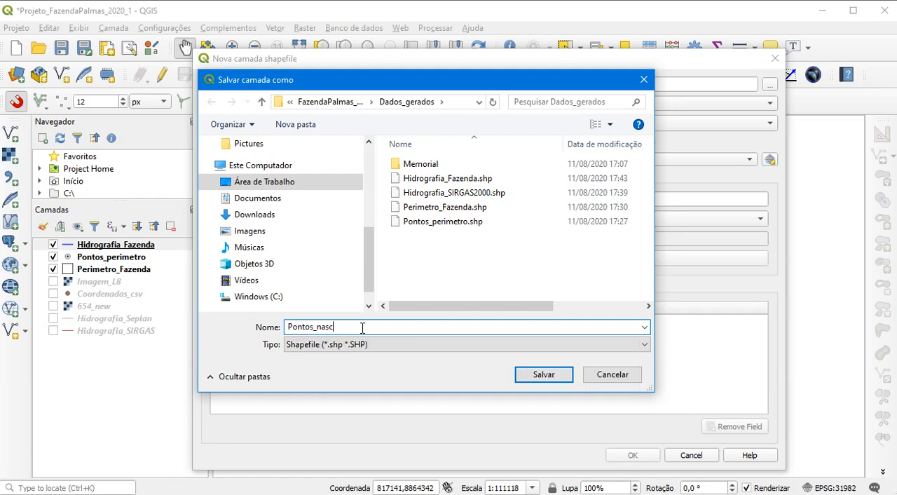
left_click(535, 377)
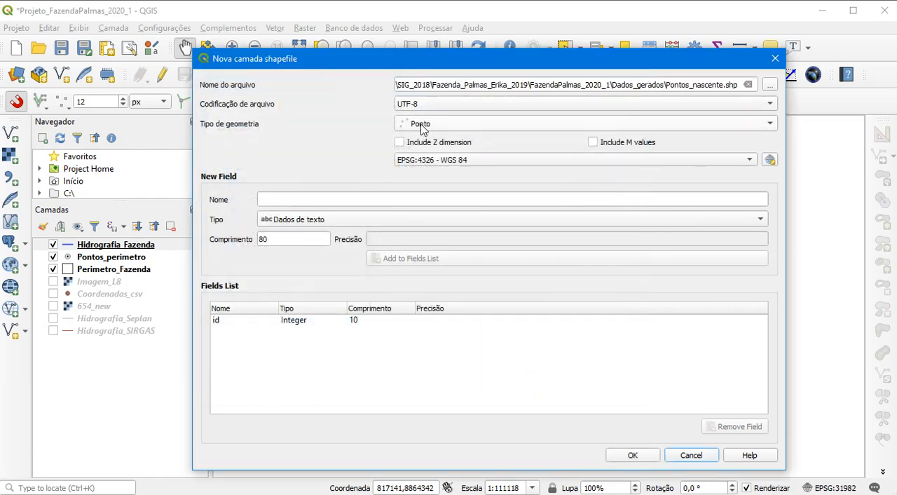
Set the point layer's CRS to EPSG:31982 - SIRGAS 2000 / UTM zone 22S, add a text field Nome, and create the shapefile
left_click(438, 160)
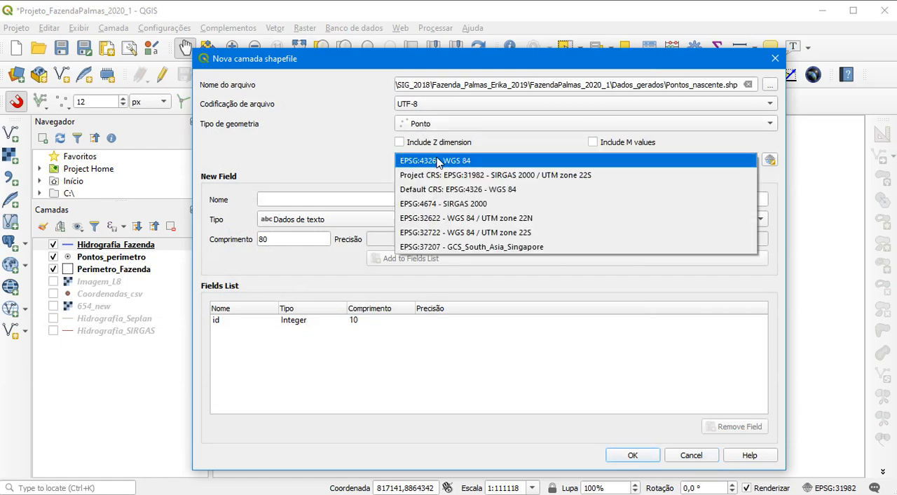
left_click(445, 173)
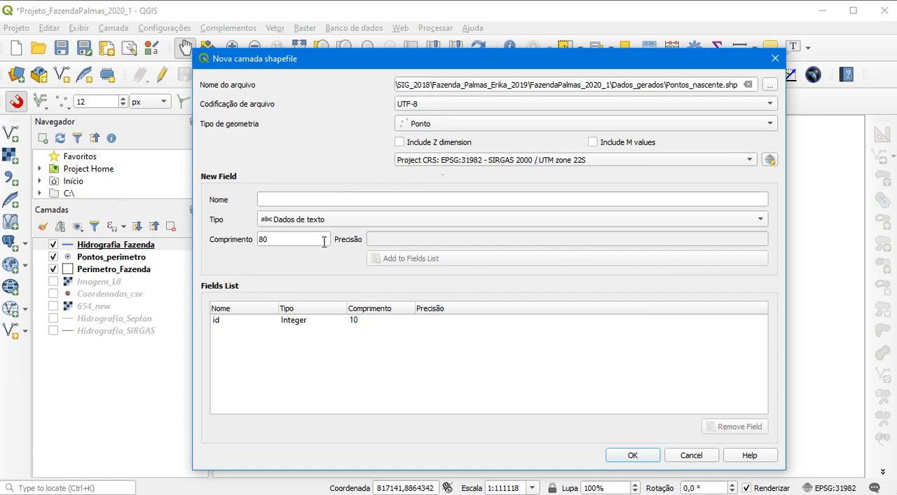
left_click(260, 199)
type("Nome")
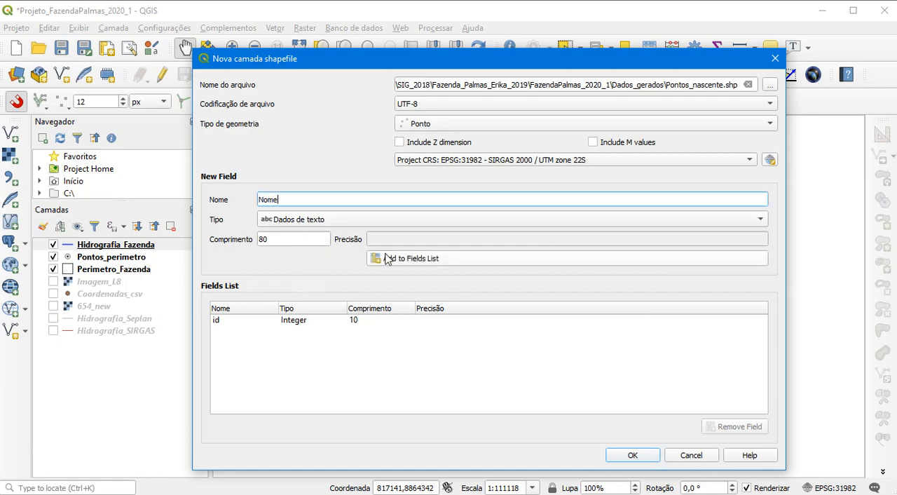
left_click(391, 258)
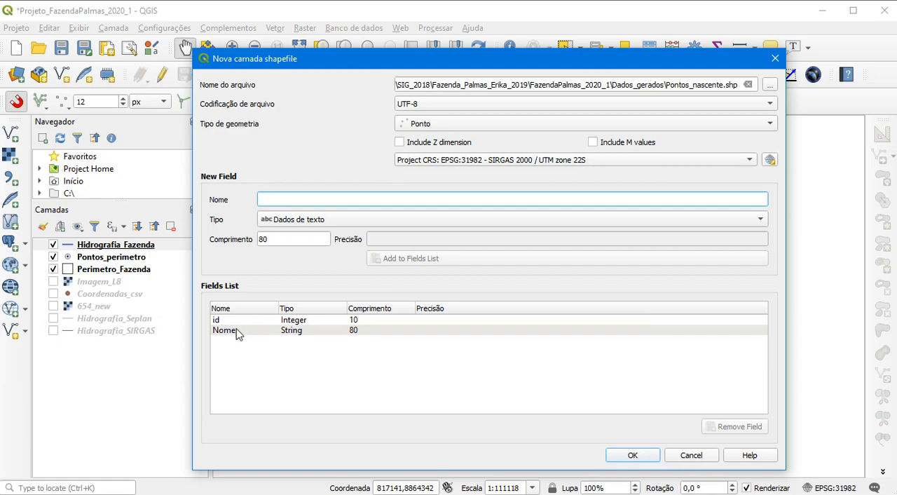
left_click(622, 457)
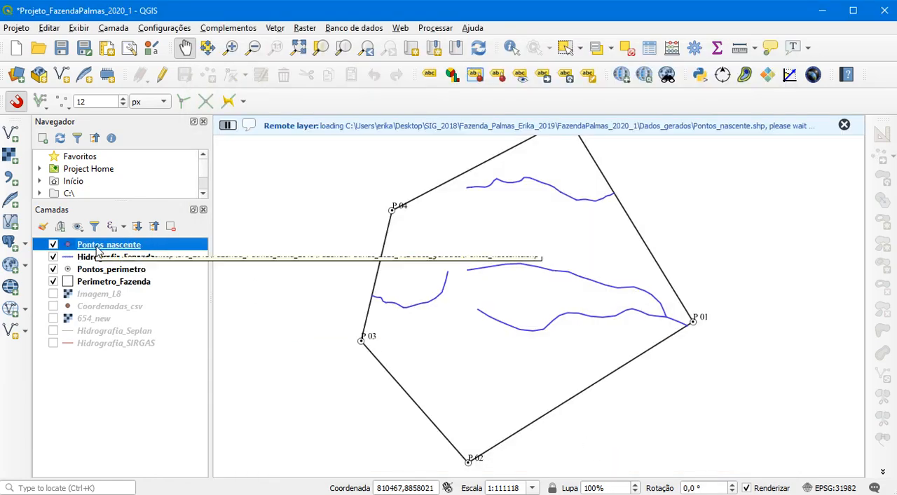
Start editing Pontos_nascente and add a spring point at the northern stream's western end with id 1 and Nome 1
left_click(162, 75)
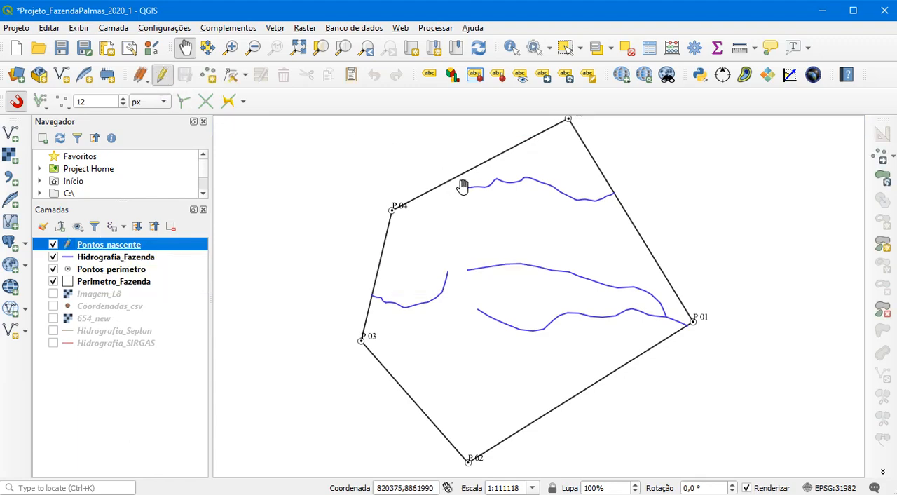
left_click(211, 75)
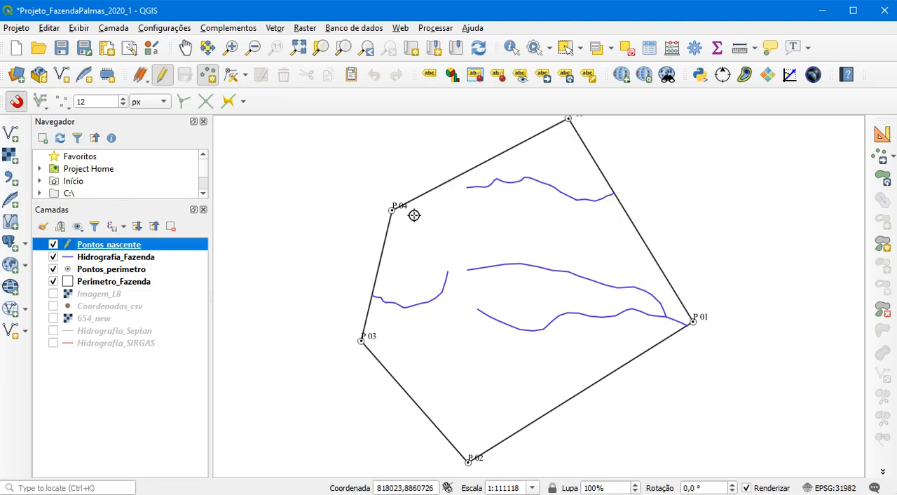
left_click(468, 186)
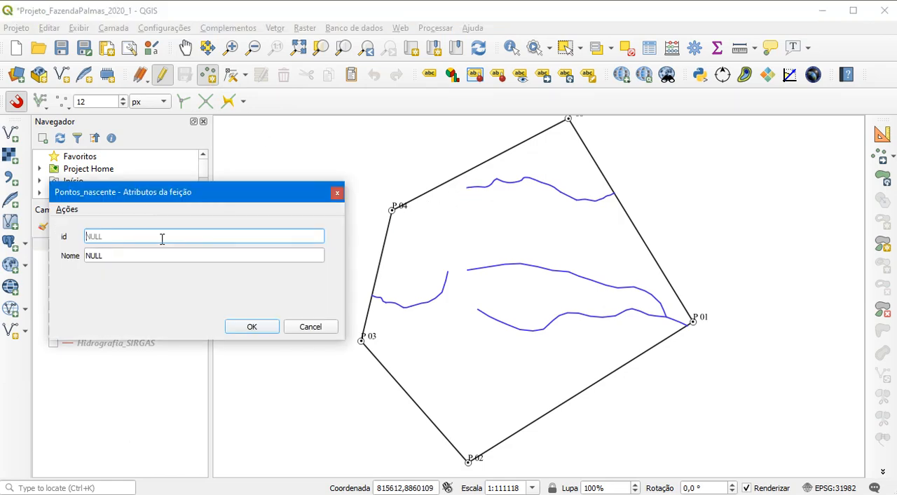
type("1")
left_click(89, 255)
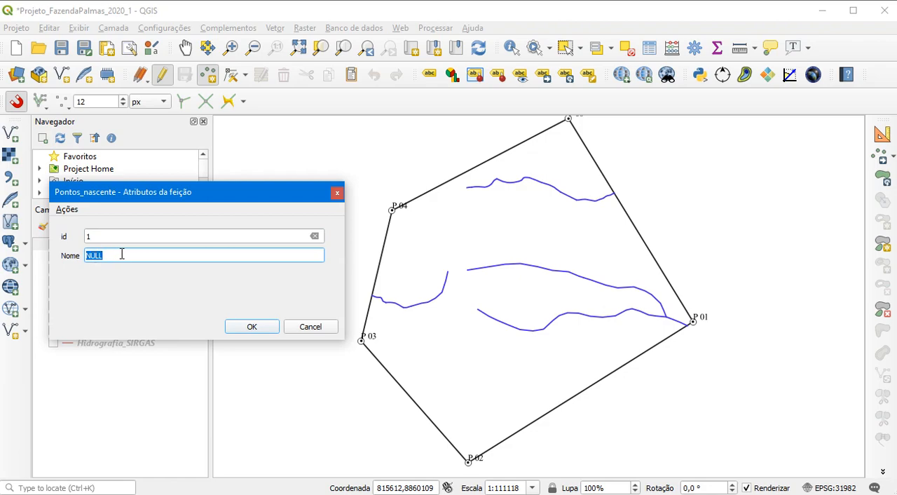
type("1")
left_click(245, 329)
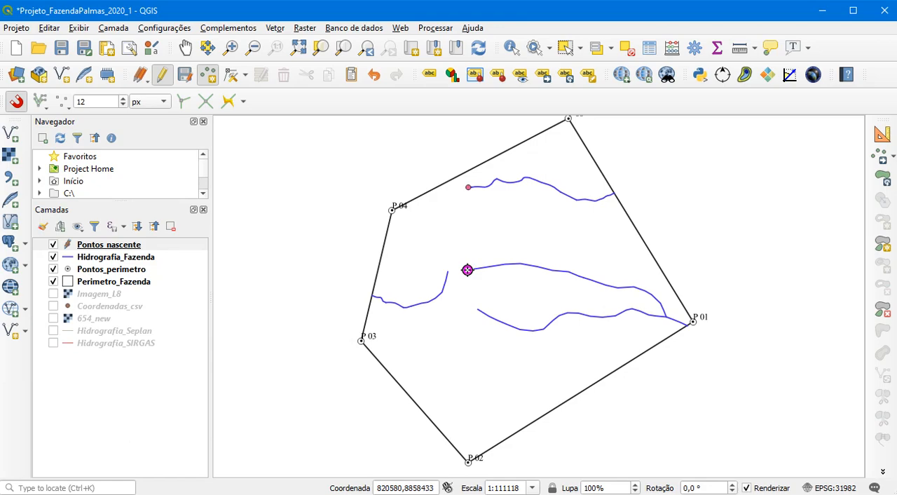
Add a spring point at the western end of the central stream with id 2 and Nome 2
left_click(467, 270)
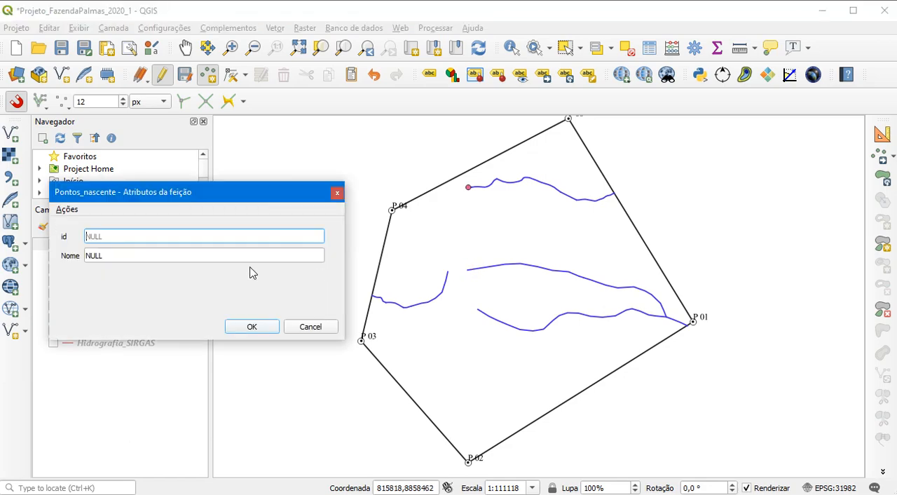
type("2")
key("Tab")
type("2")
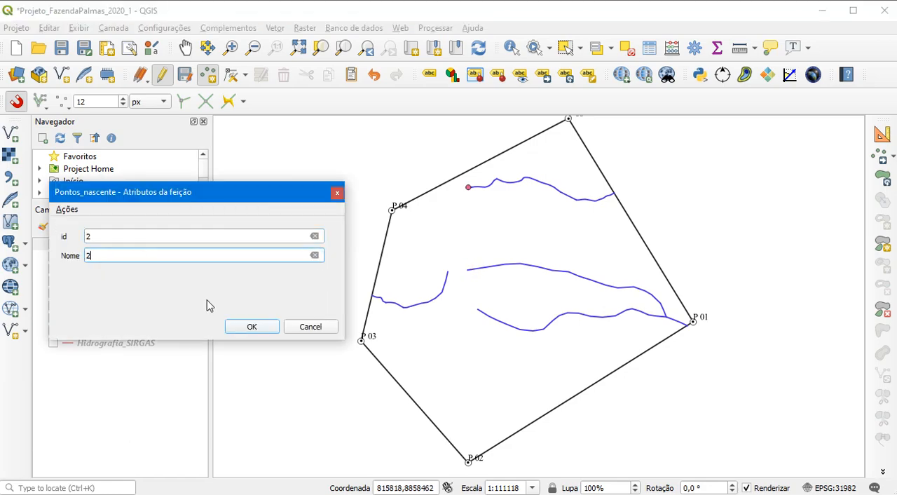
left_click(261, 327)
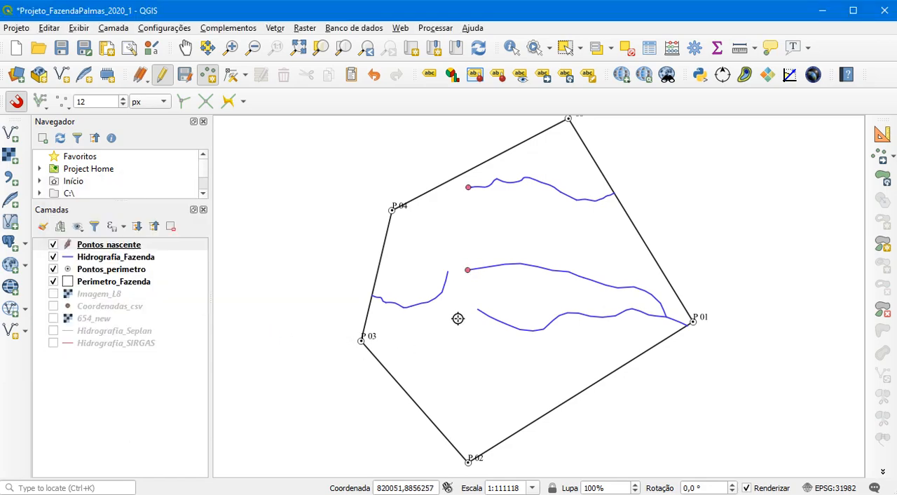
Add a spring point at the upper eastern end of the western stream with id 3 and Nome 3
left_click(447, 270)
type("3")
key("Tab")
type("3")
left_click(250, 326)
Add a spring point with id 4 and Nome 4 at the southern stream's western end, and save the Pontos_nascente edits
left_click(478, 309)
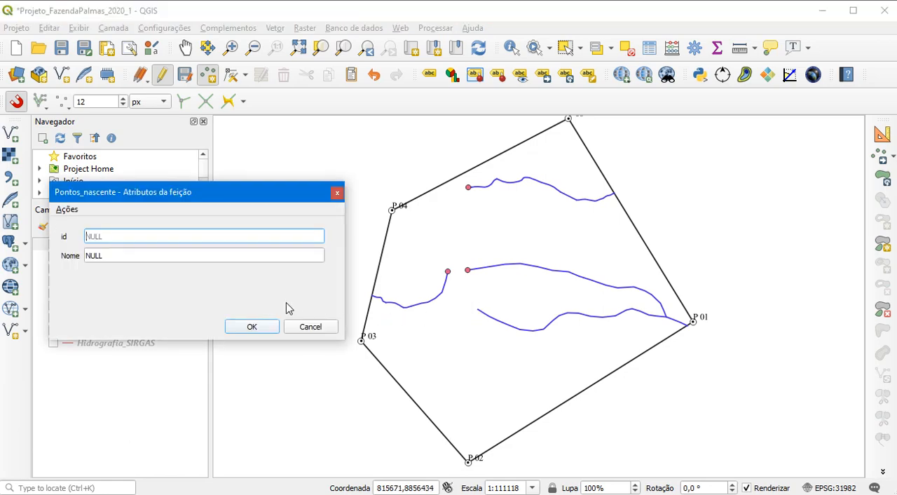
type("4")
key("Tab")
type("4")
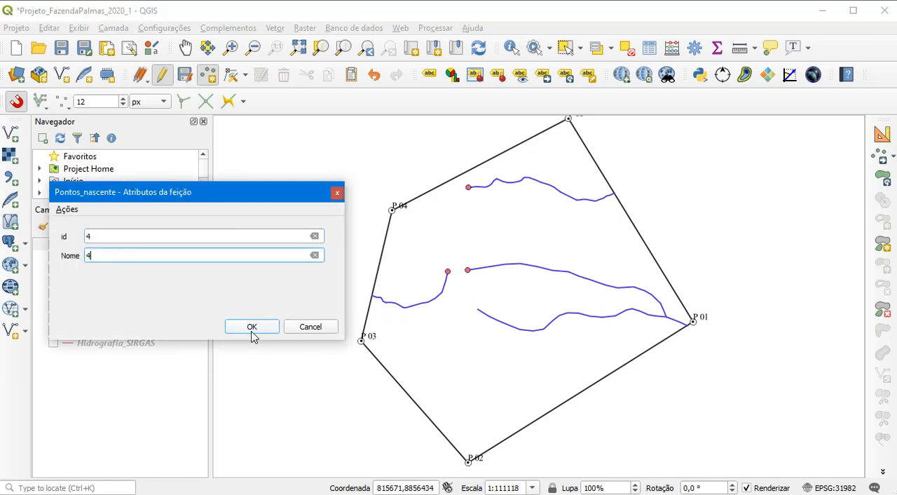
left_click(251, 330)
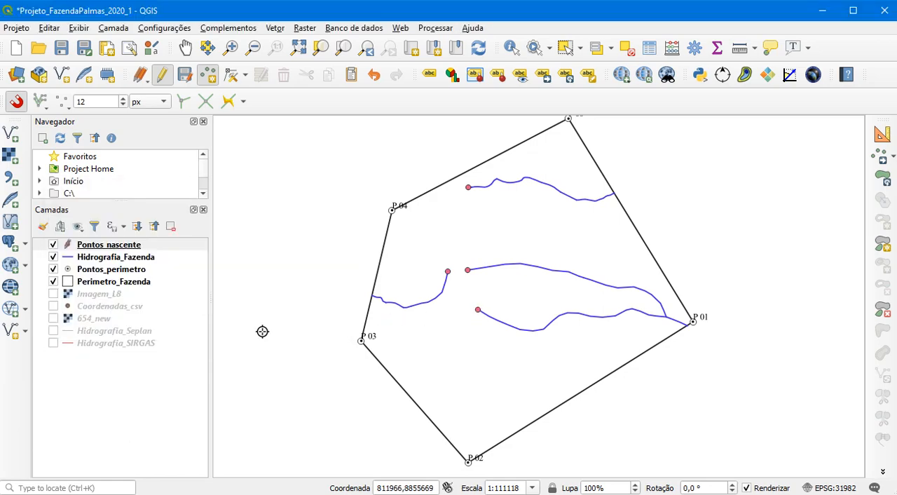
left_click(164, 77)
left_click(453, 261)
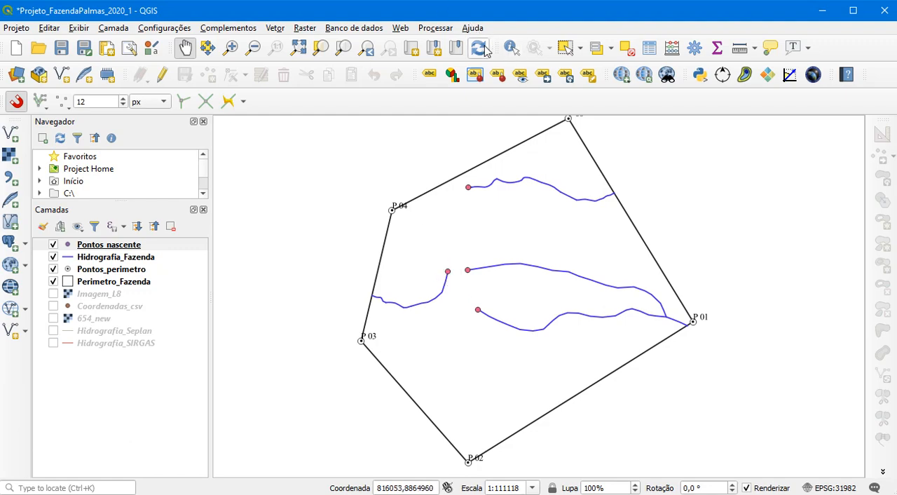
Check how the western stream in Hidrografia_Fazenda is segmented by selecting part of it, and clear the selection
left_click(565, 47)
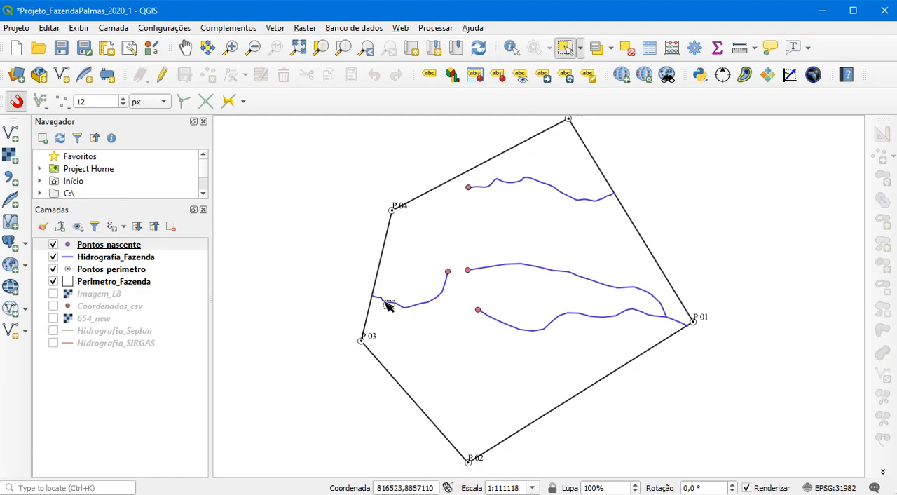
left_click(109, 258)
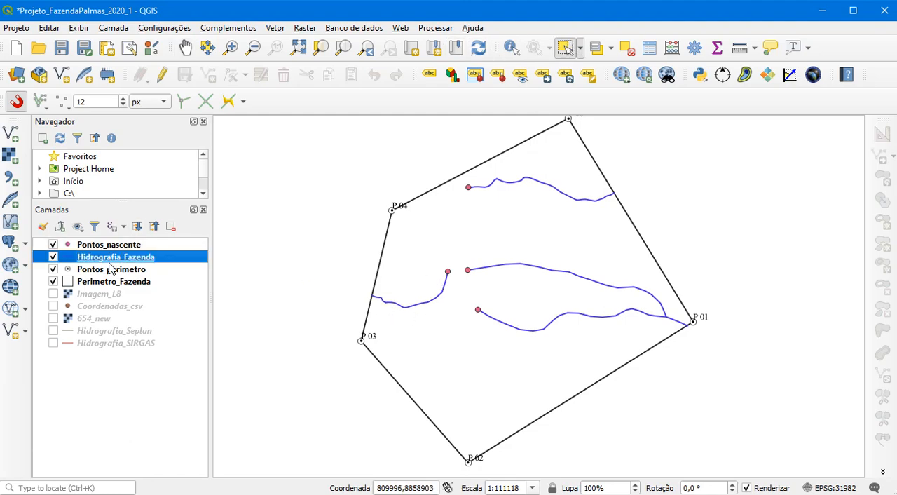
left_click(388, 306)
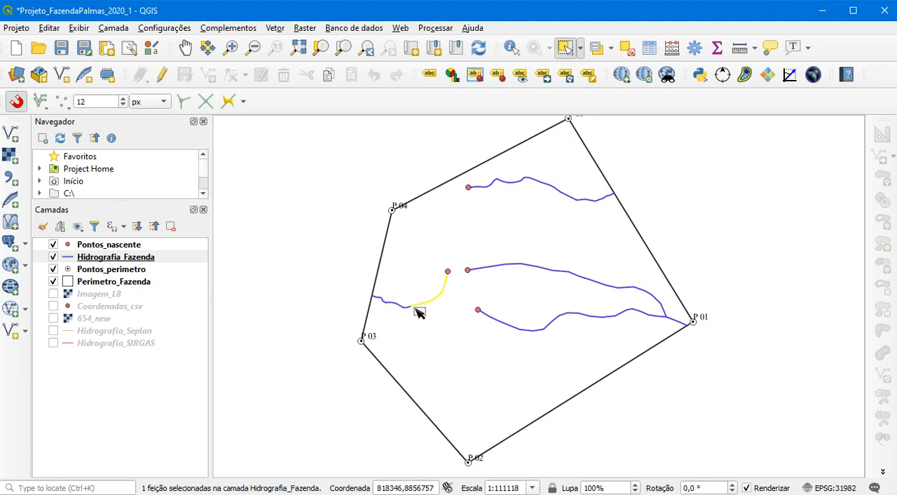
left_click(626, 48)
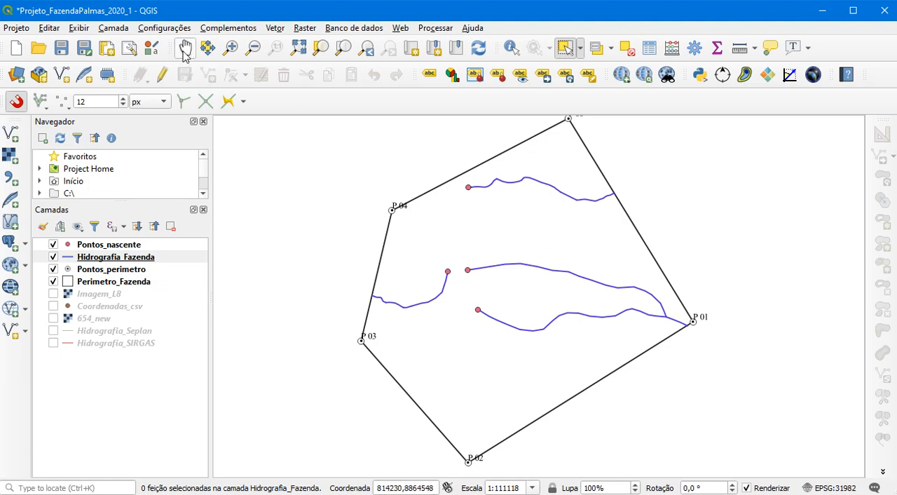
Save the project
left_click(62, 48)
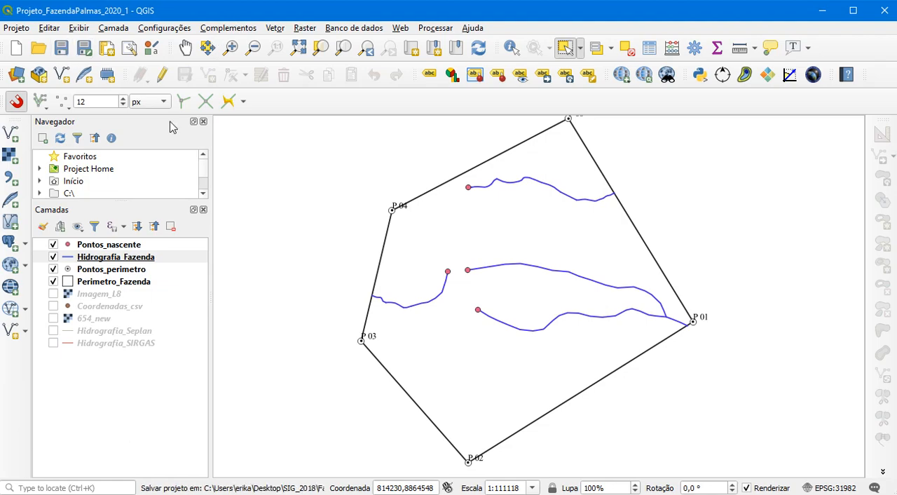
Search the installed plugins for "join" and review the Join multiple lines plugin's details
left_click(226, 29)
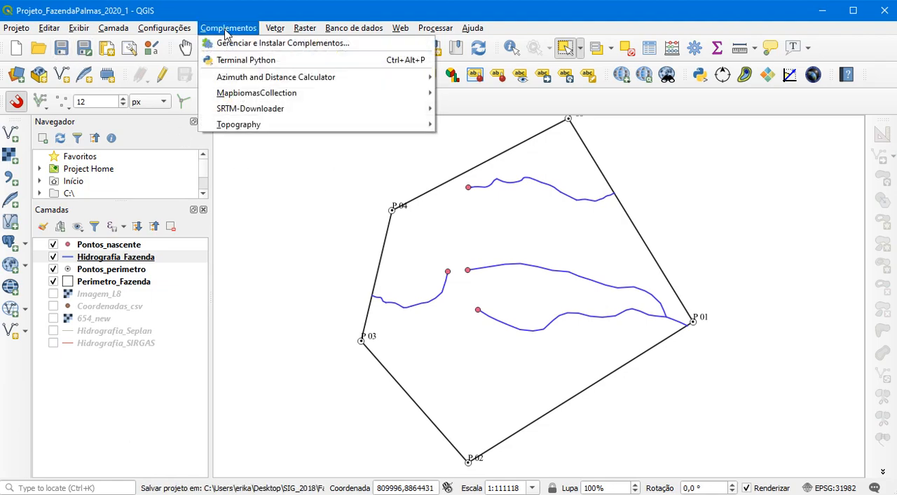
left_click(237, 44)
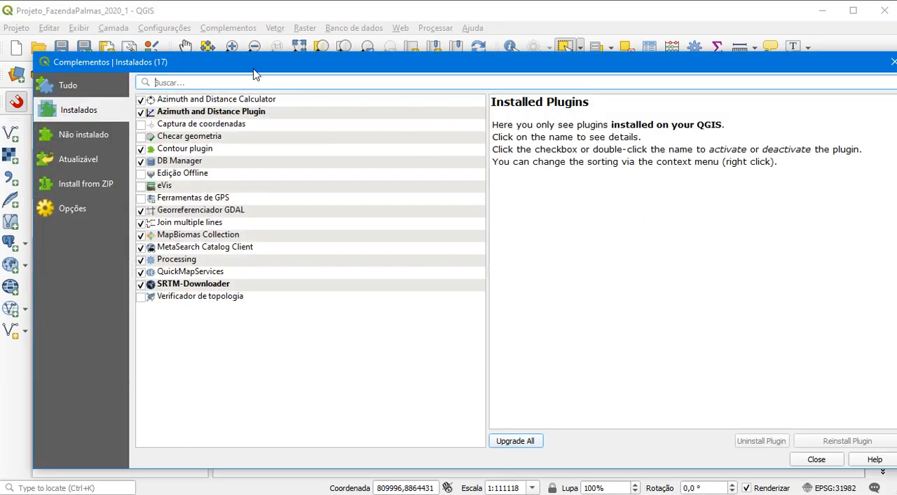
left_click(181, 83)
type("join")
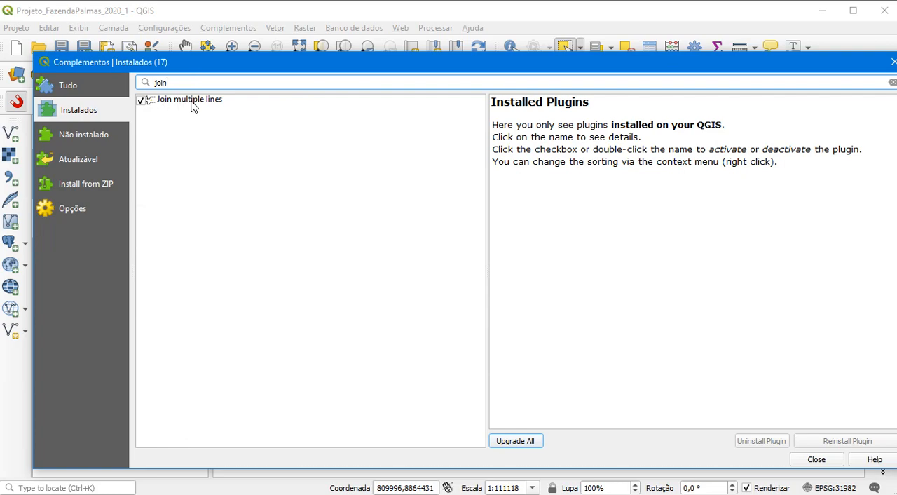
left_click(195, 106)
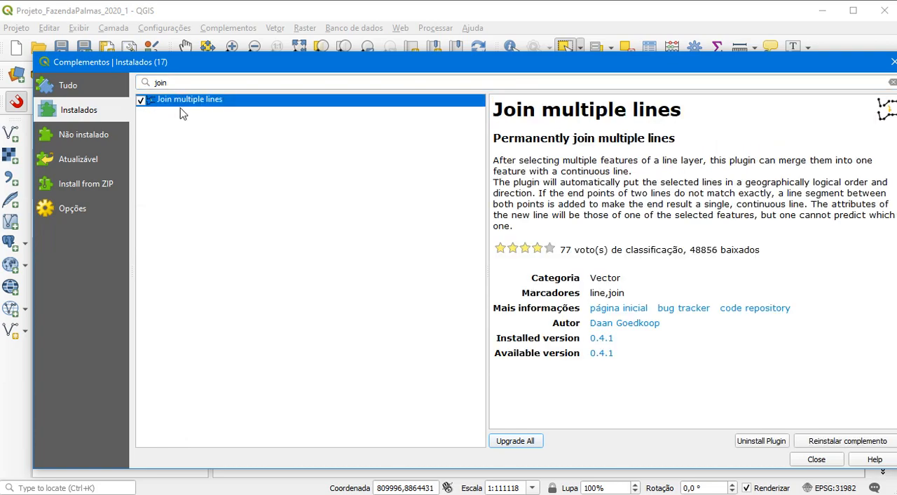
left_click(820, 459)
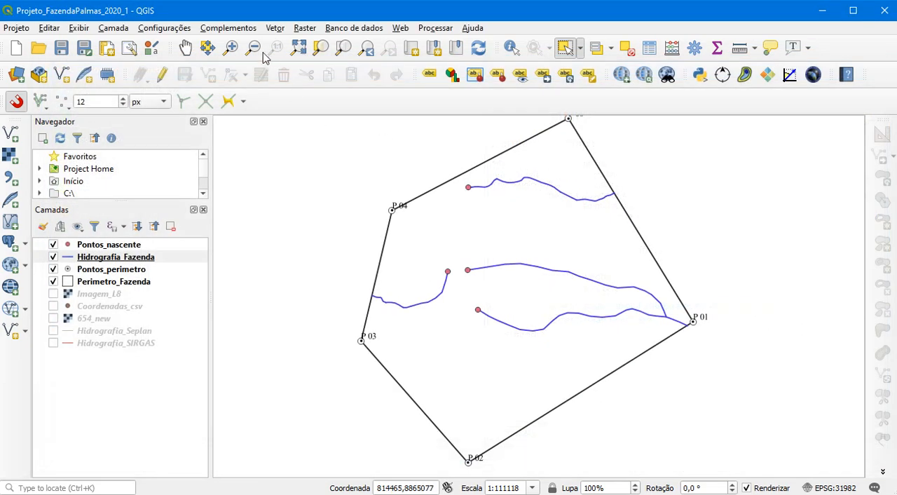
Try to run Join multiple lines on the Hidrografia_Fazenda layer
left_click(206, 29)
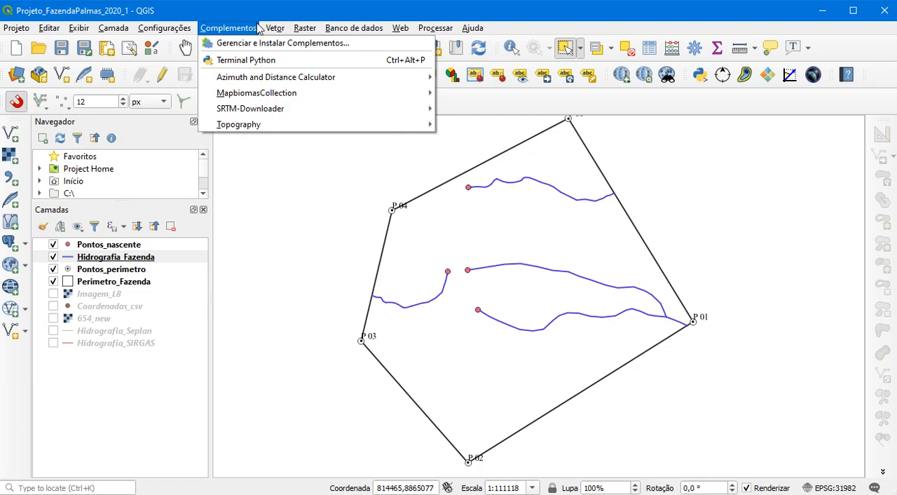
mouse_move(275, 28)
mouse_move(336, 112)
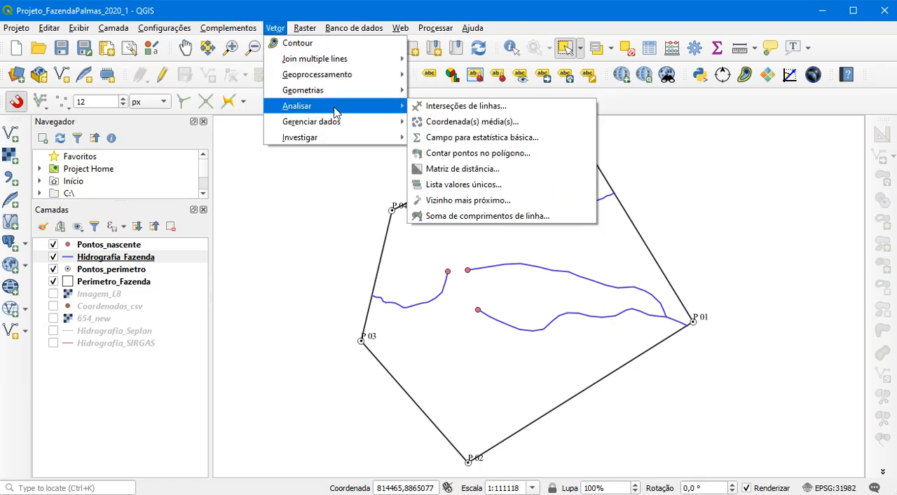
mouse_move(332, 63)
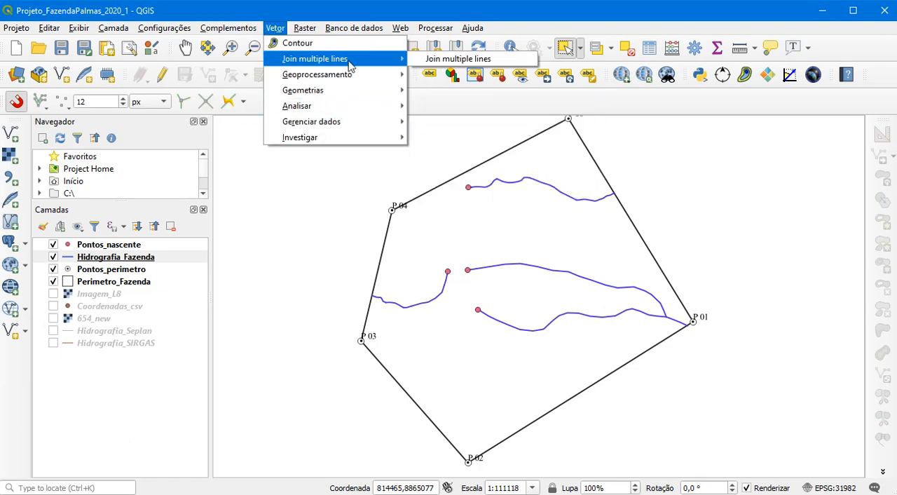
left_click(432, 59)
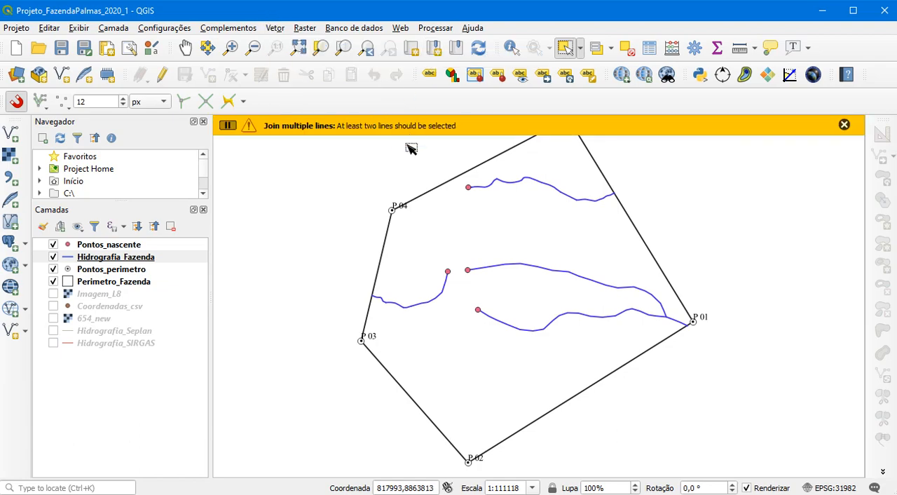
Select all segments of the northern stream in Hidrografia_Fazenda and merge them with Join multiple lines
left_click(111, 259)
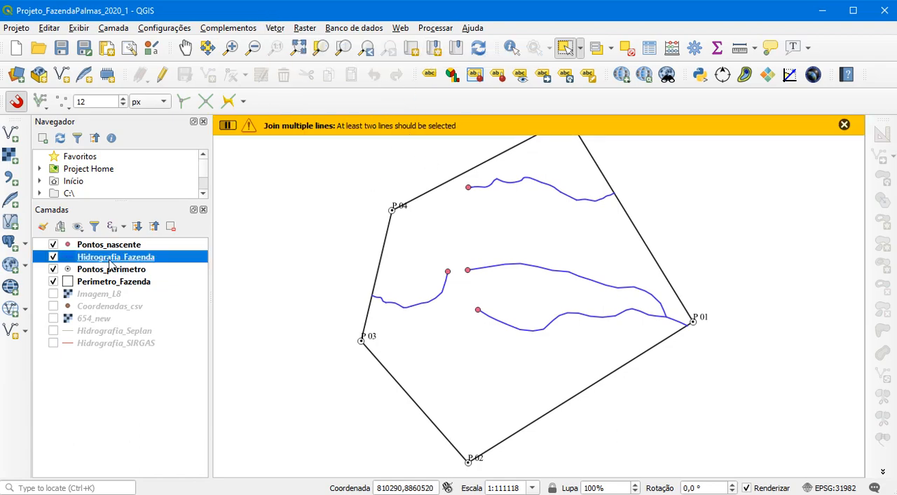
left_click(656, 218)
left_click_drag(656, 219, 452, 180)
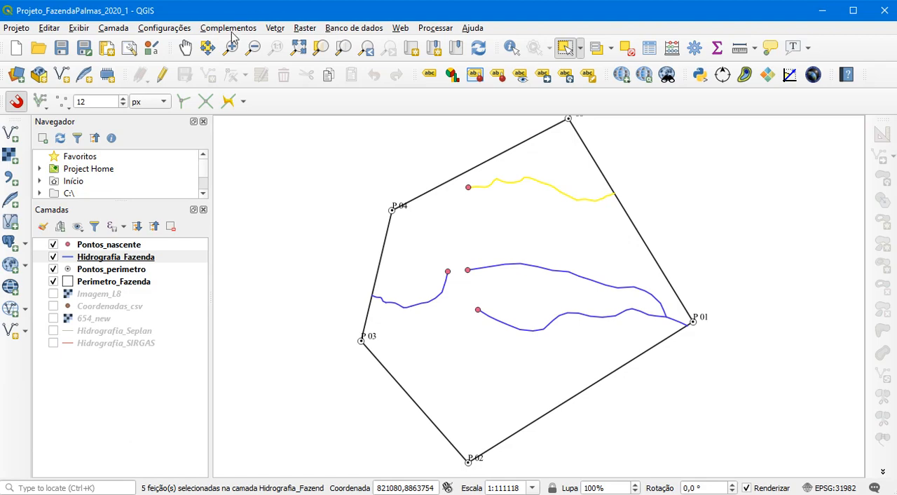
left_click(274, 28)
mouse_move(319, 59)
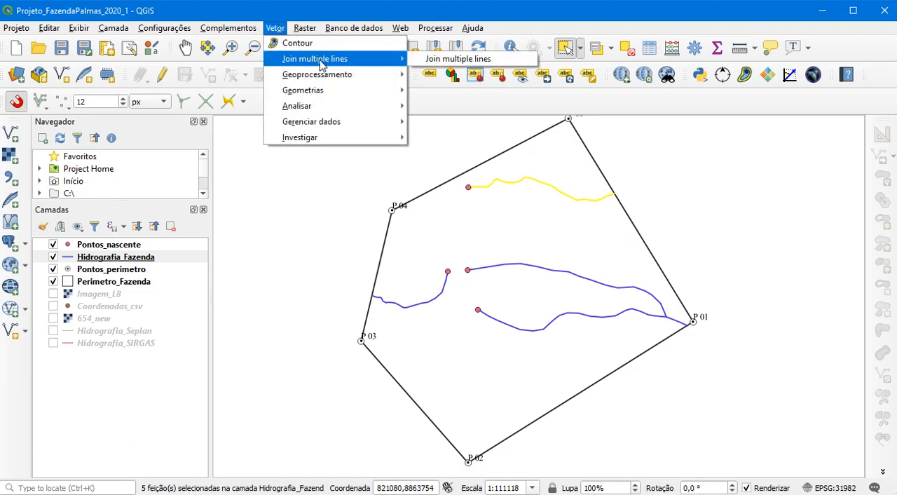
left_click(435, 59)
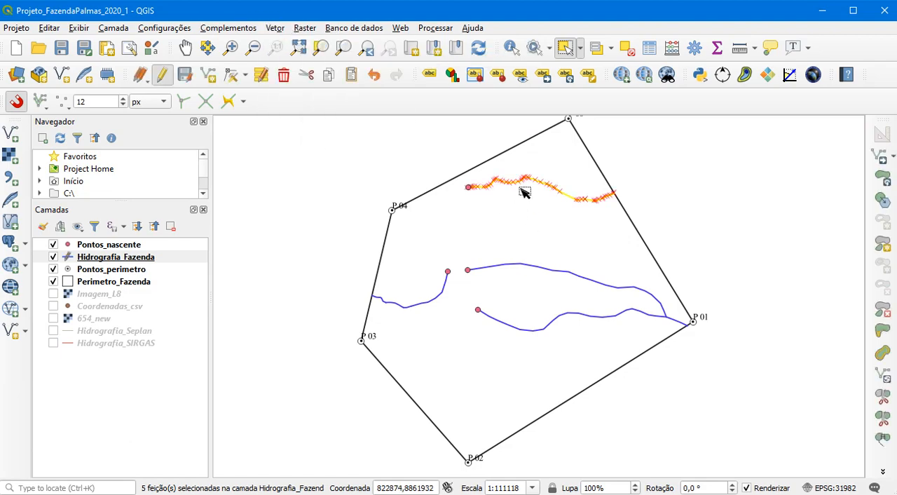
Join the western stream's segments into one line and save the Hidrografia_Fazenda edits
left_click_drag(461, 318, 349, 261)
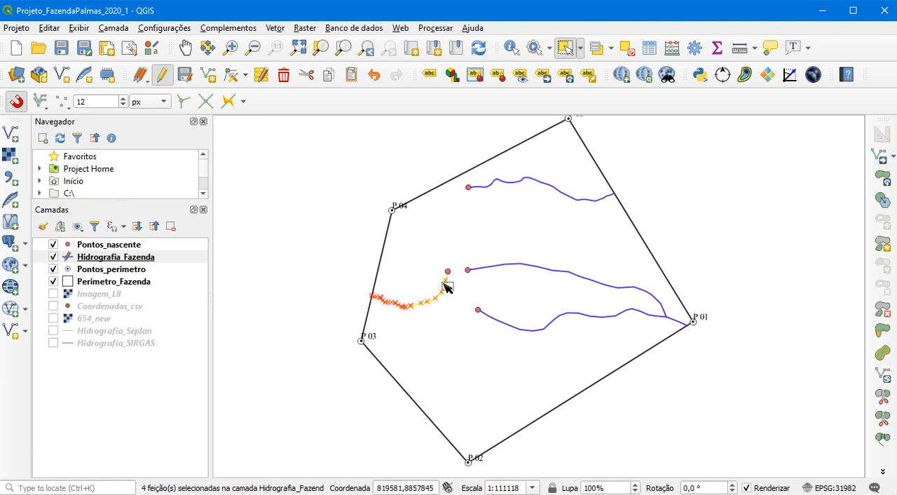
left_click(273, 29)
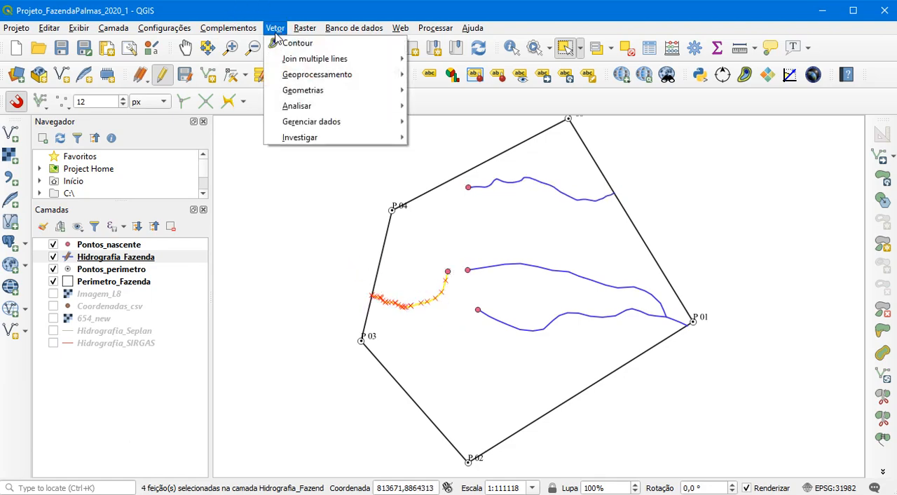
mouse_move(336, 59)
left_click(429, 60)
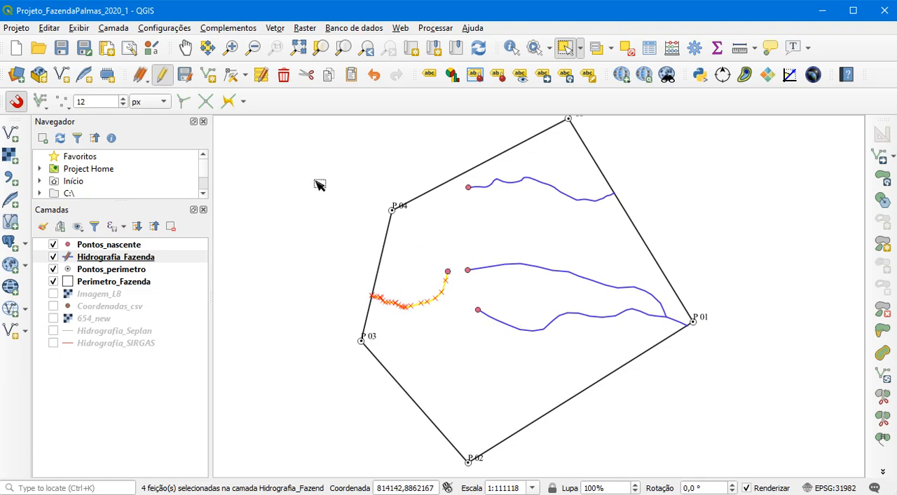
left_click(160, 76)
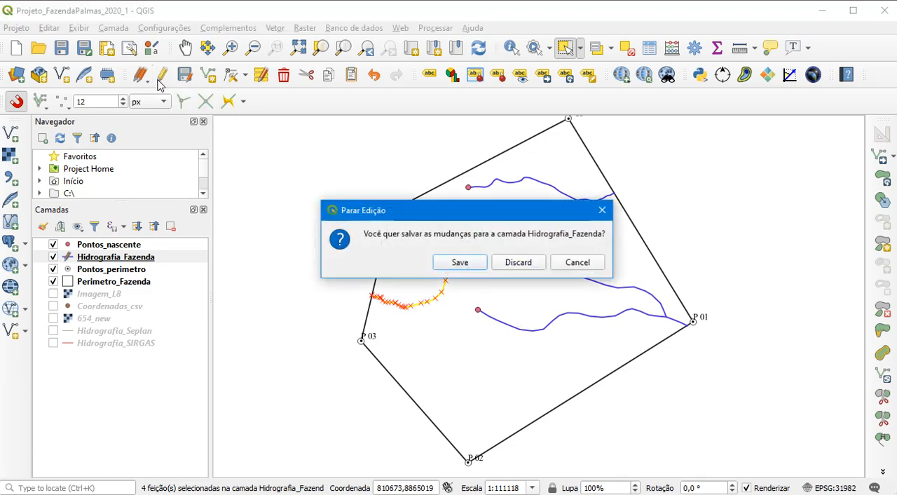
left_click(475, 265)
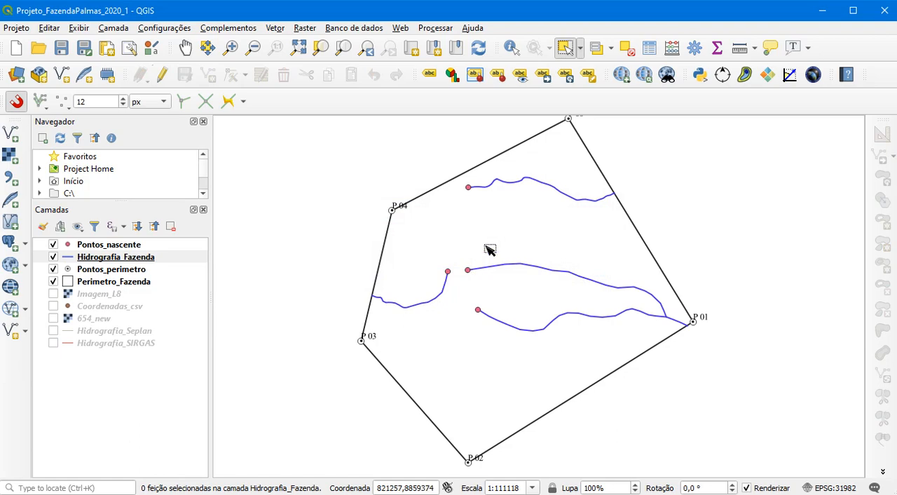
Check that the streams in Hidrografia_Fazenda are continuous by selecting each one, and clear the selection
left_click(512, 184)
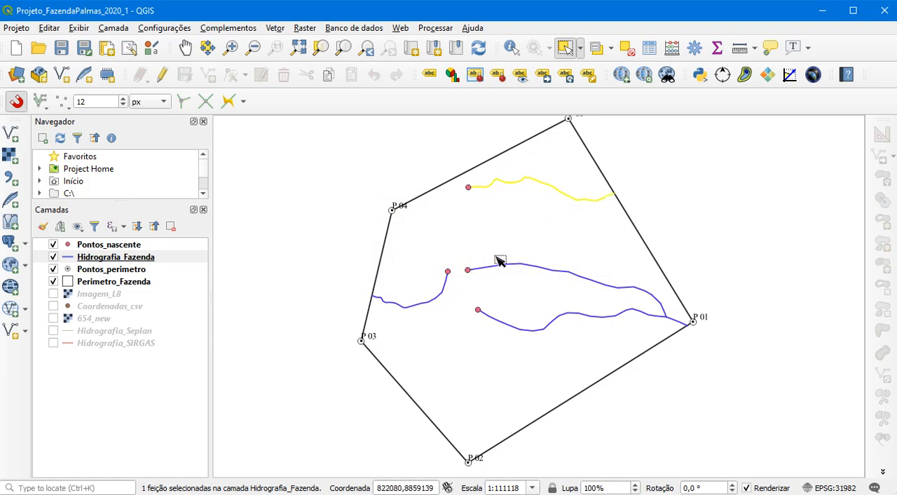
left_click(442, 298)
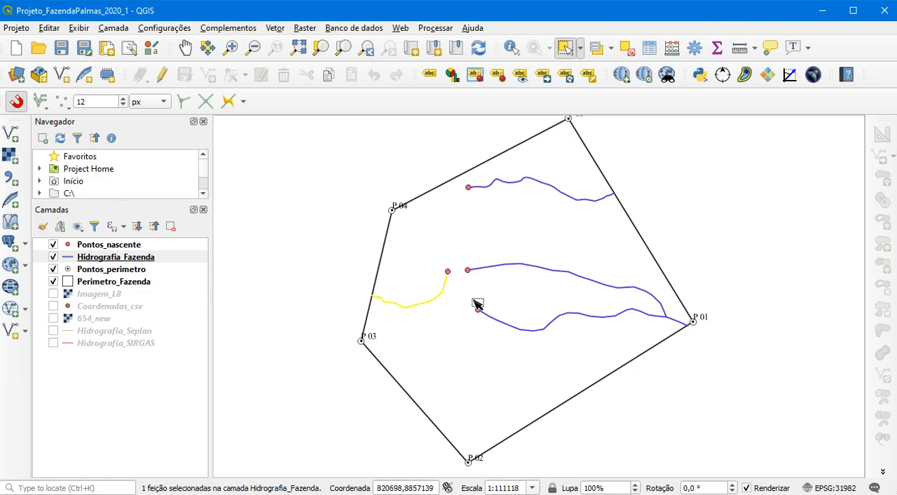
left_click(531, 266)
left_click(583, 315)
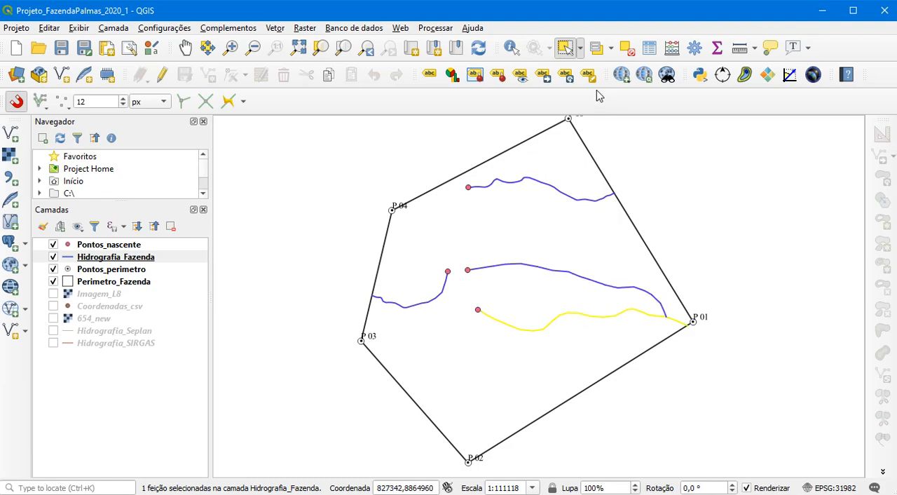
left_click(627, 50)
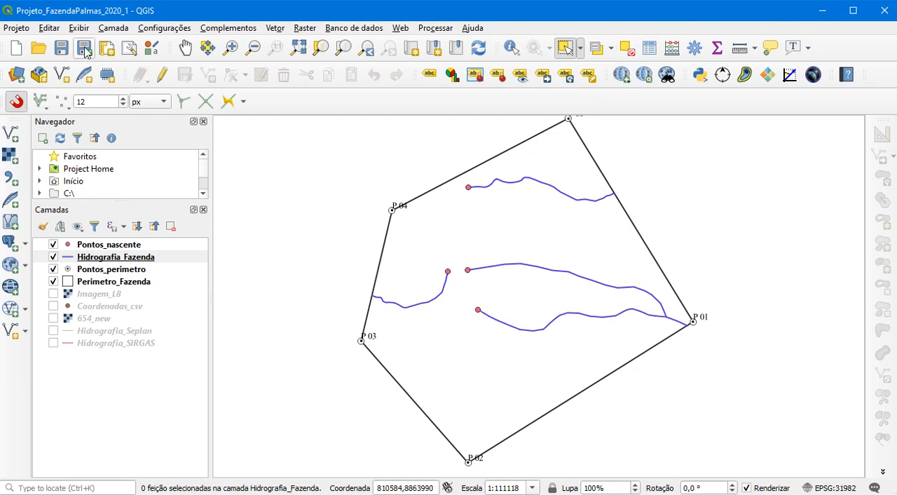
Save the project
left_click(62, 48)
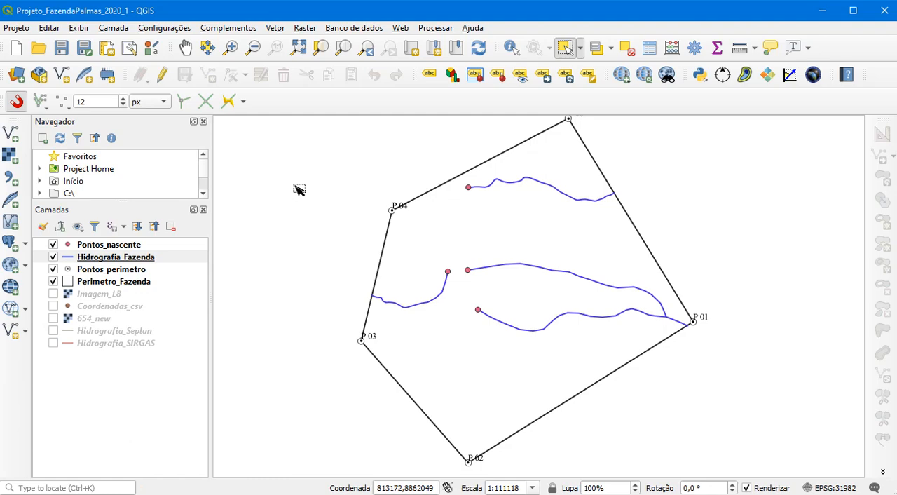
Set up a Buffer of the Pontos_nascente layer with a distance of 200 metres and a dissolved result
left_click(275, 28)
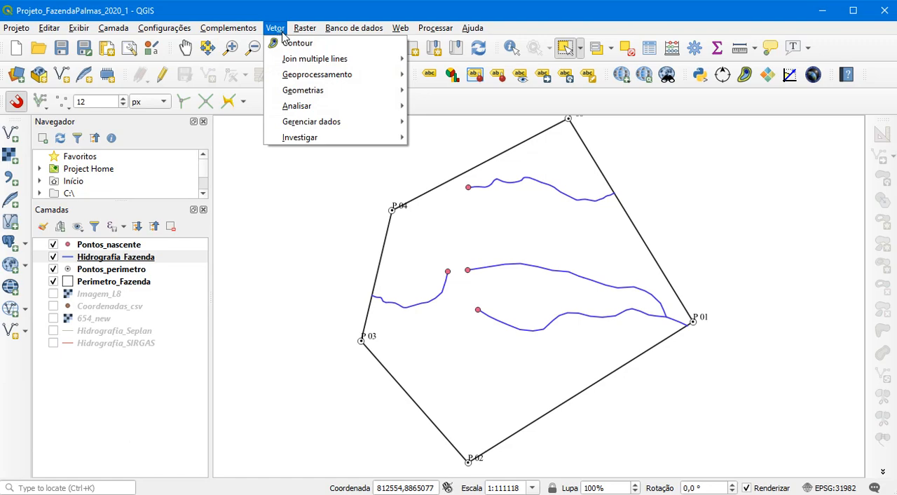
mouse_move(337, 76)
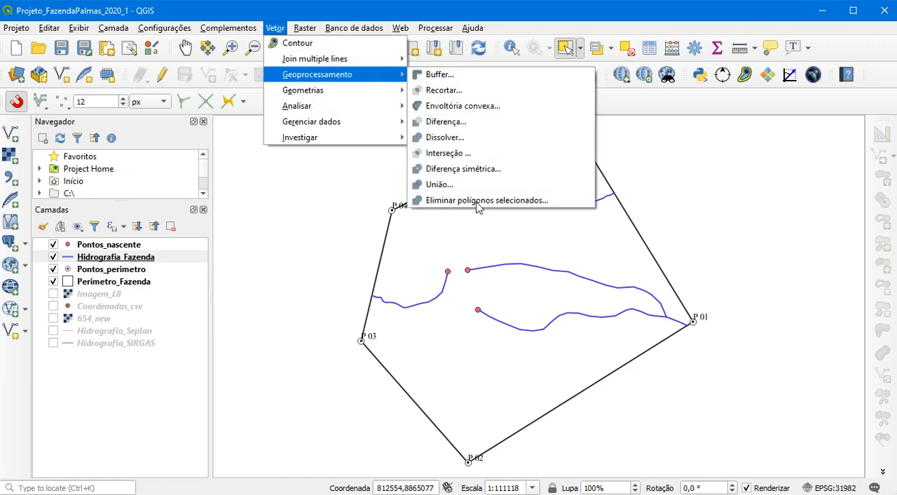
left_click(476, 80)
left_click(278, 84)
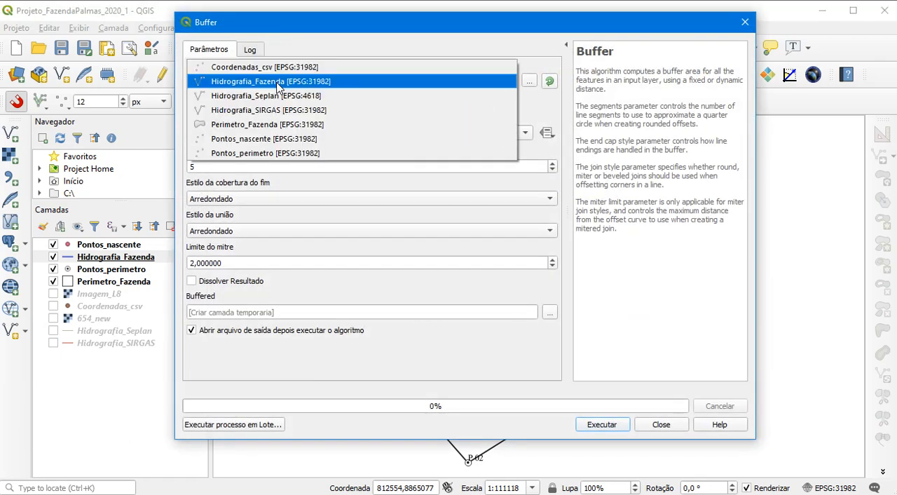
left_click(259, 140)
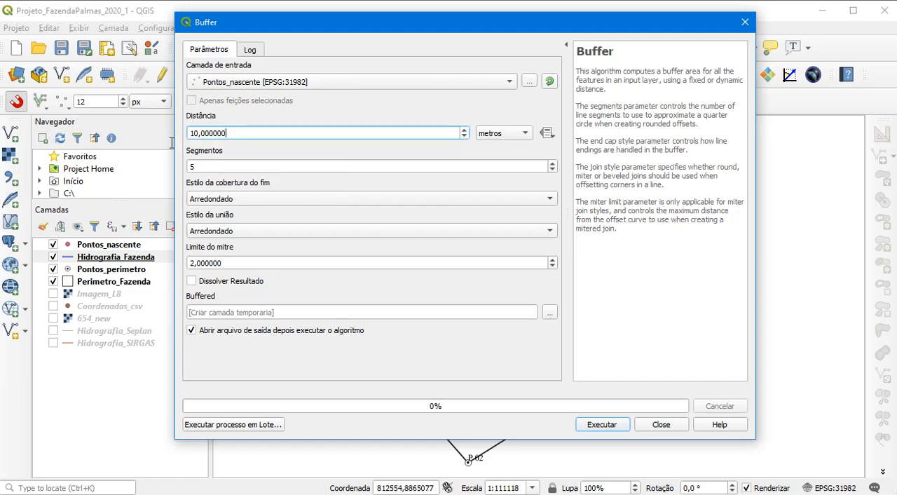
double_click(228, 132)
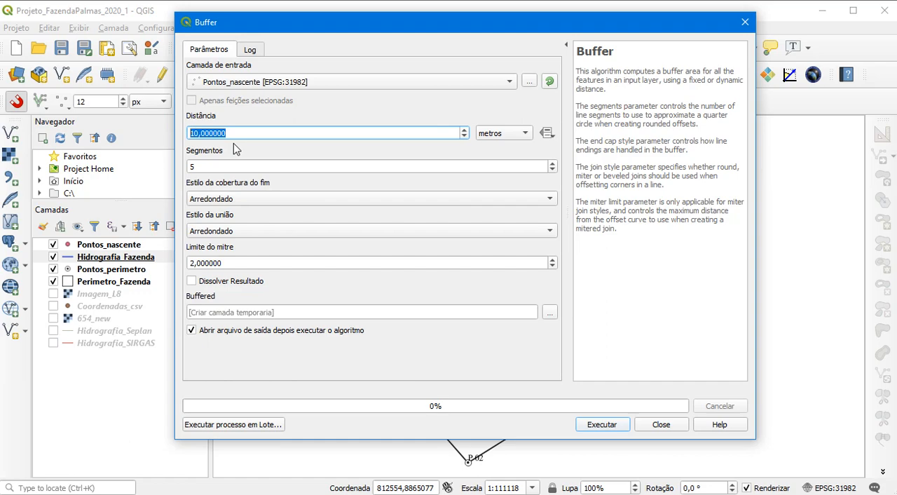
type("200")
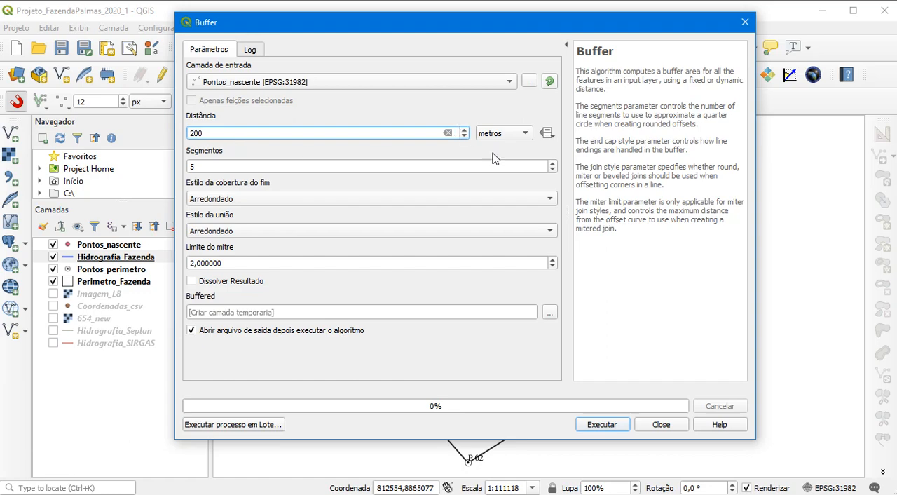
left_click(232, 282)
Set the buffer output to the shapefile Buffer_nasc in Dados_gerados, and run the buffer
left_click(551, 316)
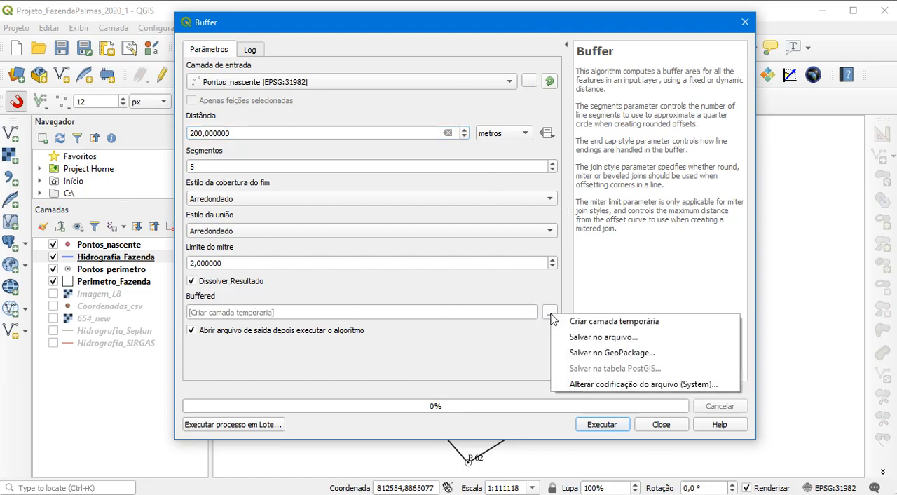
left_click(592, 338)
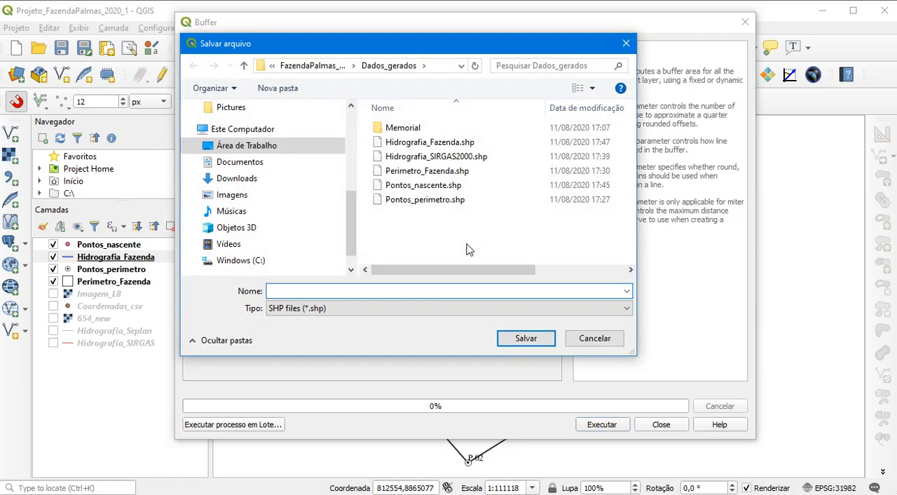
type("Buffer_nasc")
left_click(512, 340)
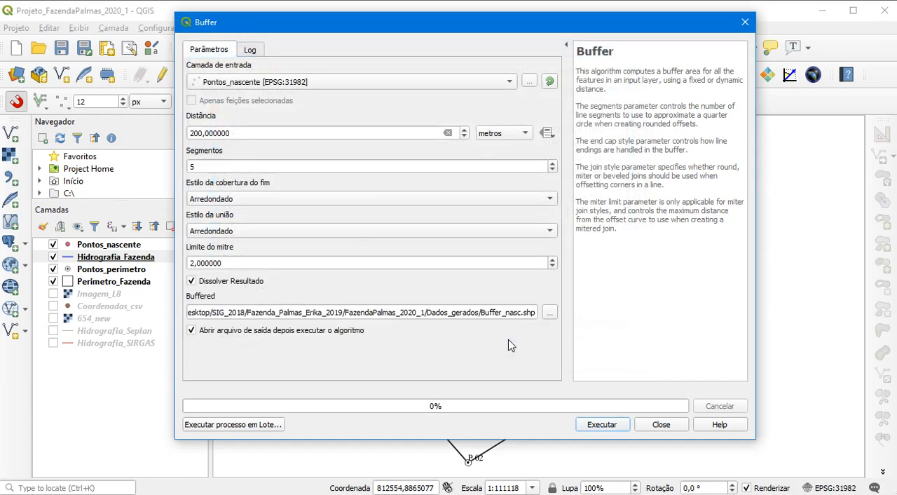
left_click(620, 425)
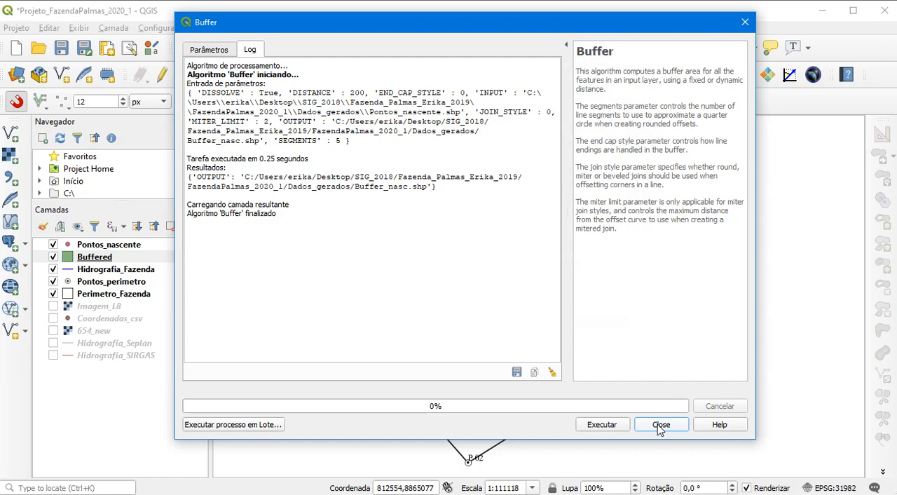
left_click(661, 425)
Move the Buffered layer above Pontos_nascente and rename it Buffer_nasc
left_click_drag(113, 258, 102, 247)
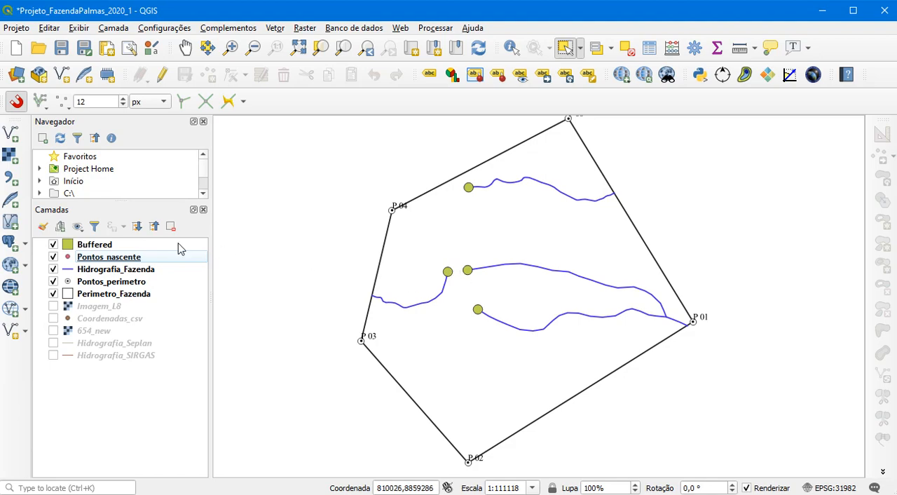
right_click(97, 246)
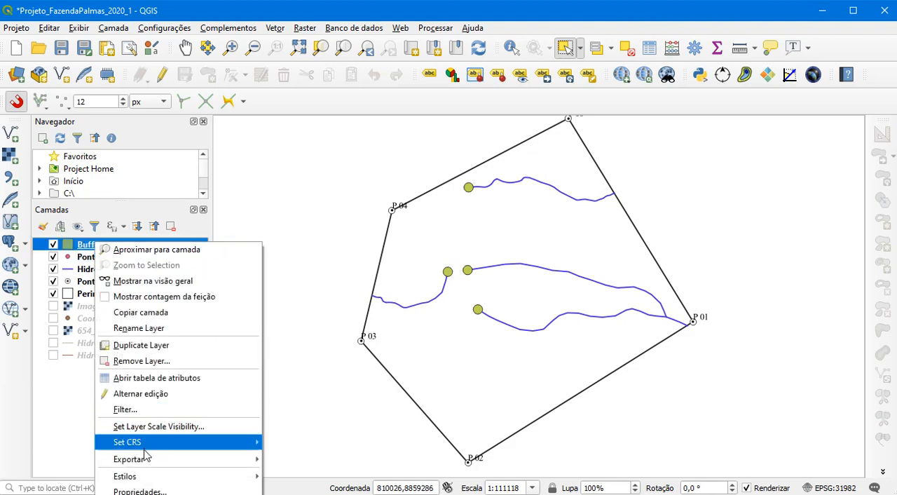
left_click(147, 330)
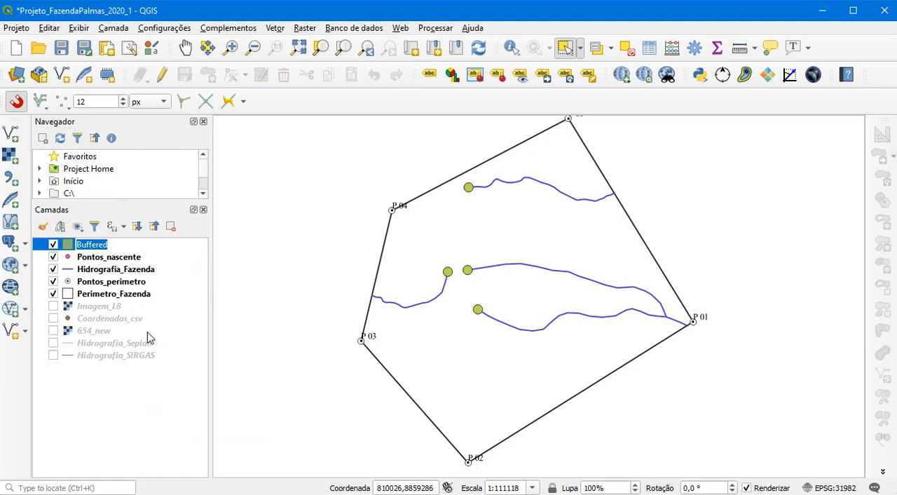
type("Buf")
left_click(155, 403)
Set up a Buffer of the Hidrografia_Fazenda layer with a distance of 100 metres and a dissolved result
left_click(275, 31)
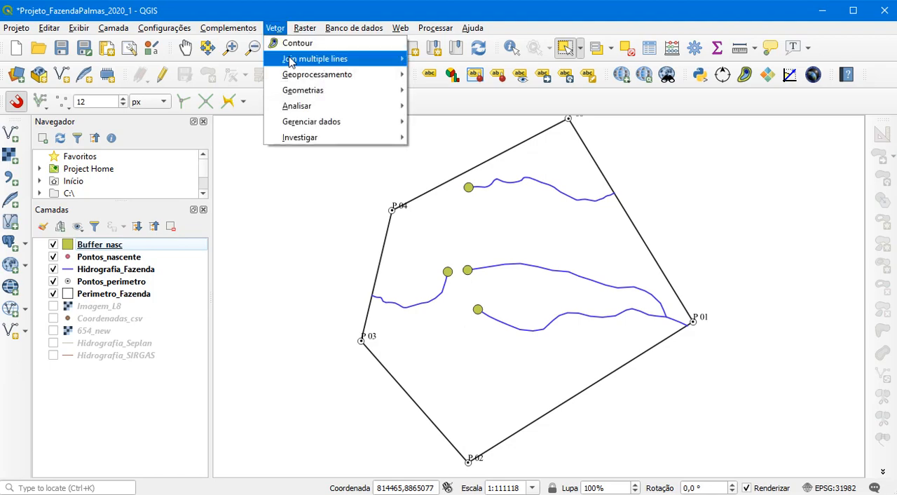
mouse_move(370, 63)
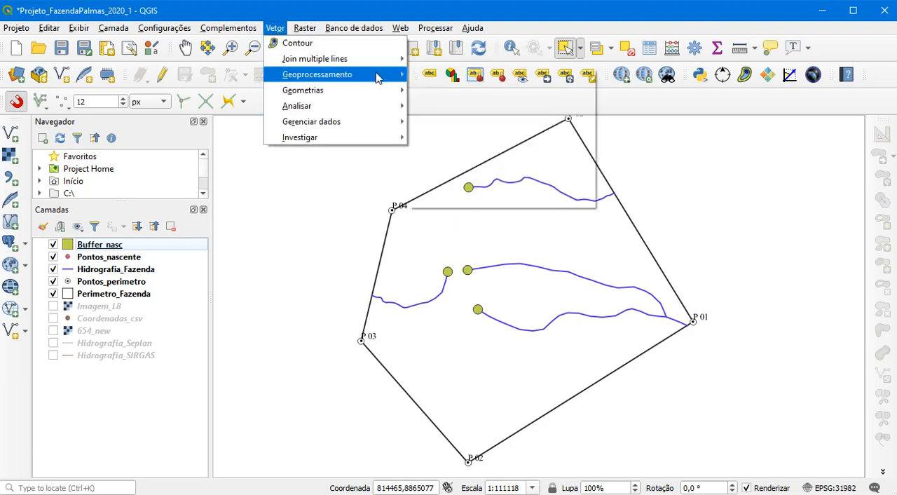
left_click(429, 75)
left_click(338, 84)
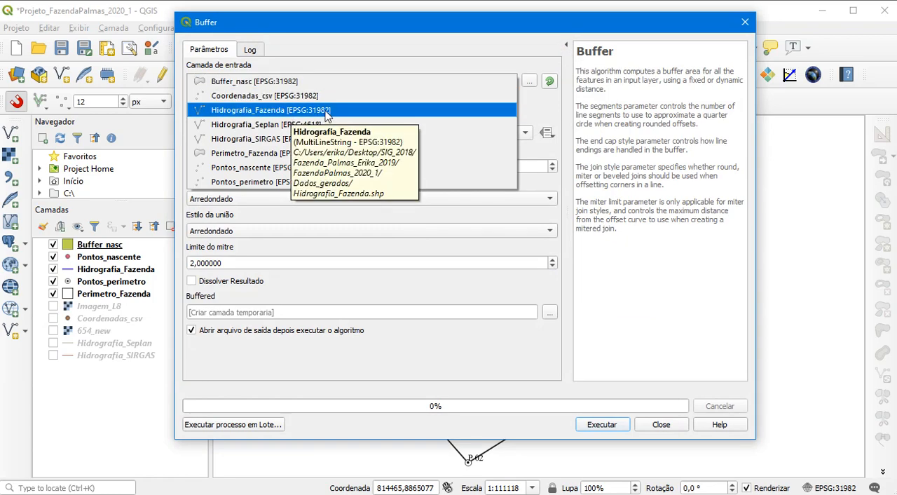
left_click(326, 112)
left_click_drag(258, 132, 179, 140)
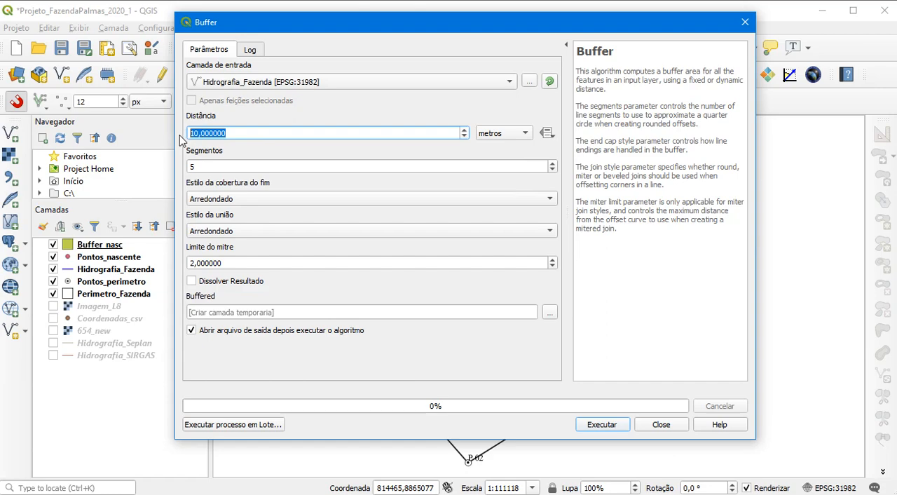
type("100")
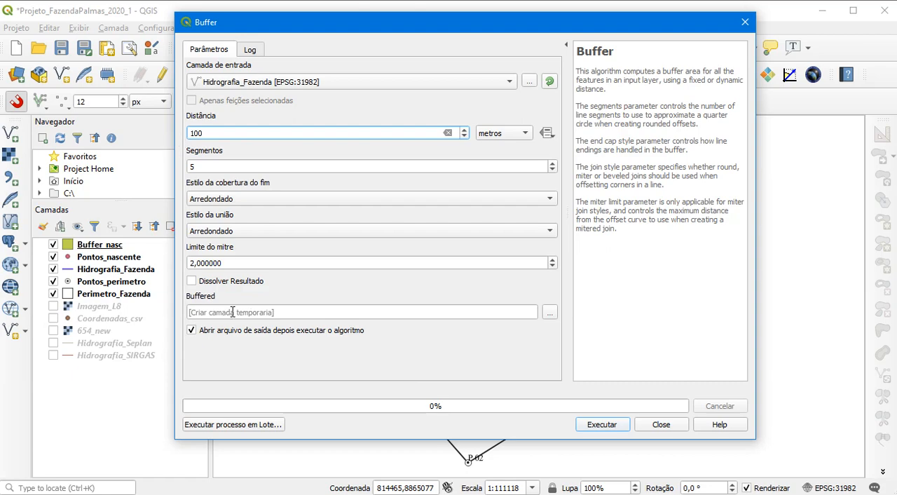
left_click(197, 281)
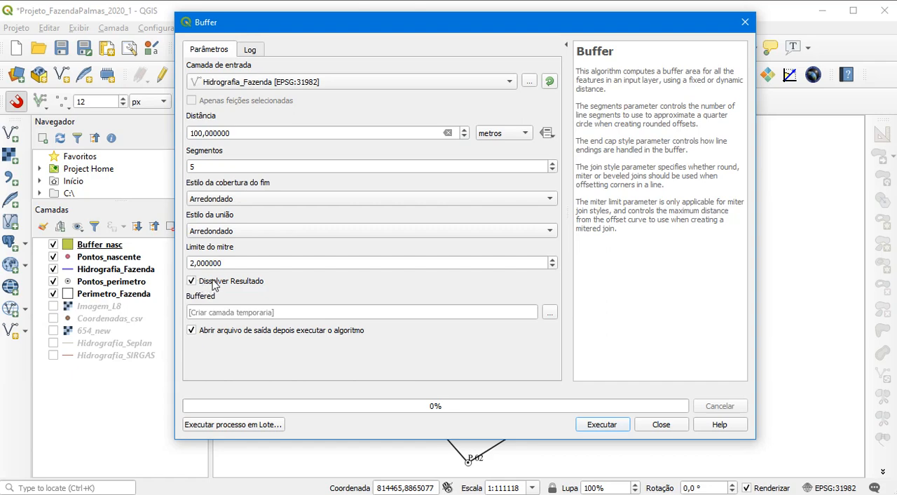
Set the buffer output to the shapefile Buffer_hidro in Dados_gerados, and run the buffer
left_click(551, 312)
left_click(607, 343)
left_click(401, 147)
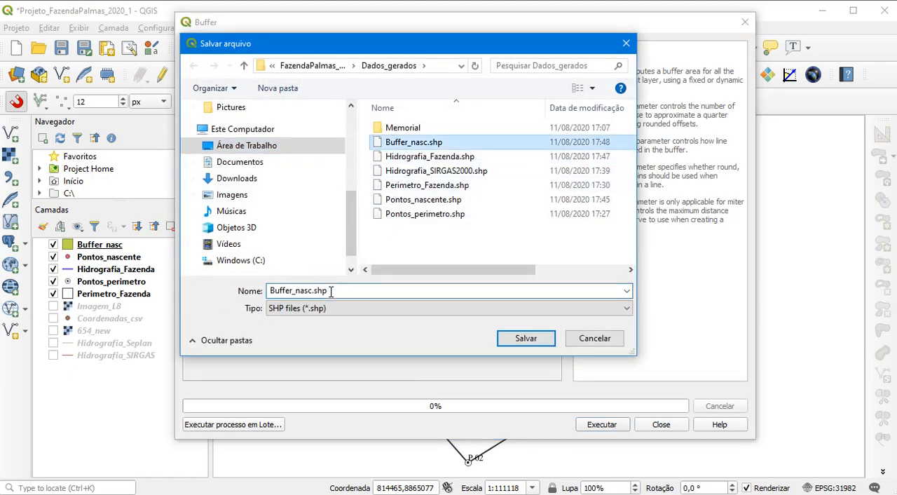
left_click(312, 290)
key("BackSpace")
key("BackSpace")
key("BackSpace")
key("BackSpace")
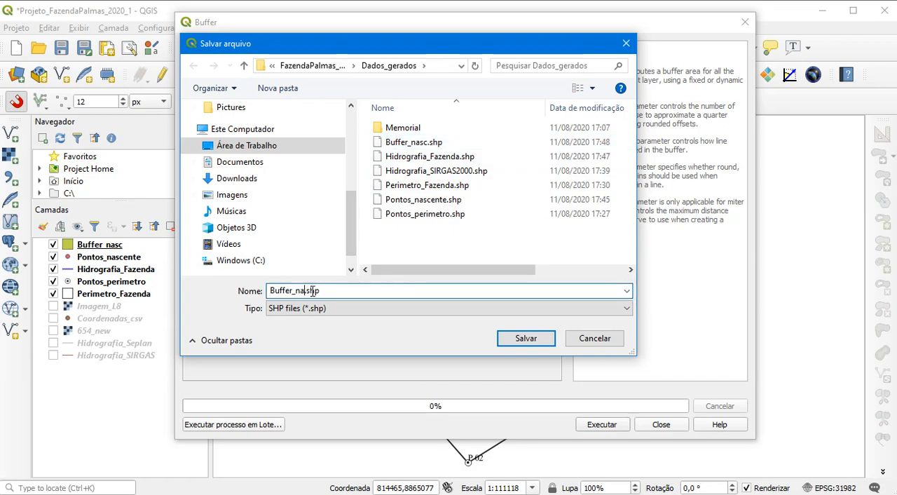
type("hidro")
left_click(510, 338)
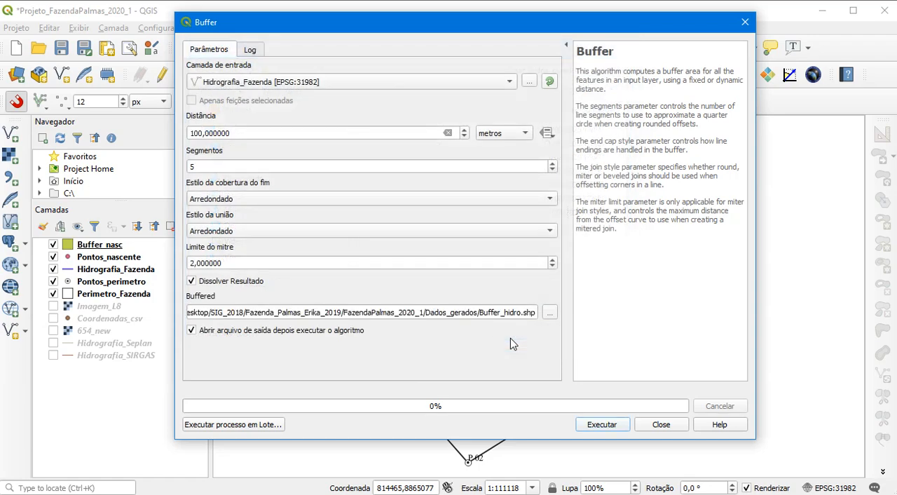
left_click(596, 427)
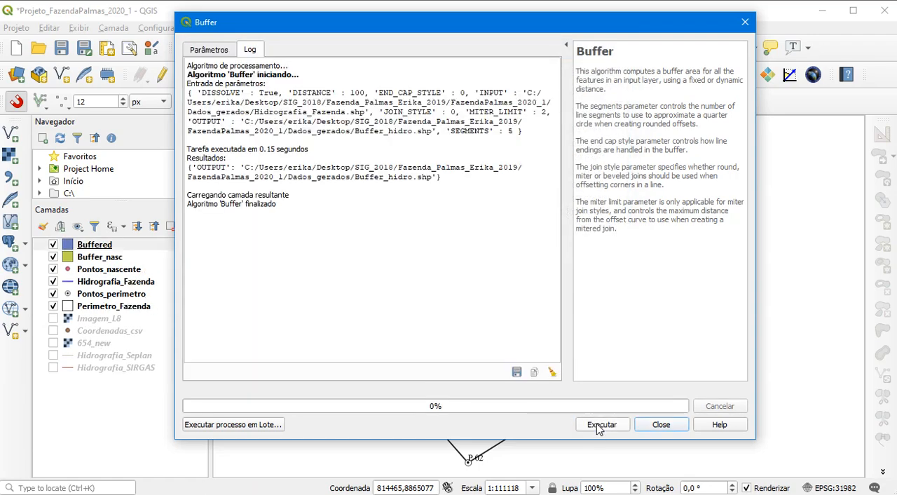
left_click(657, 427)
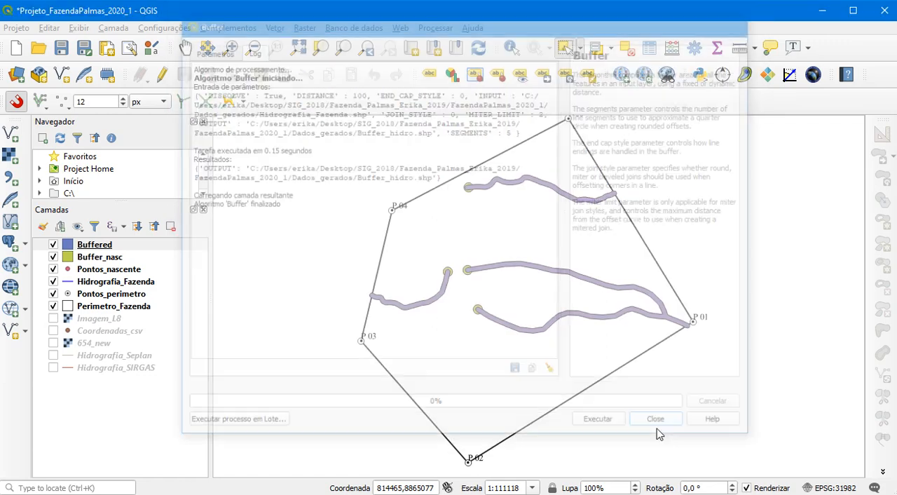
Rename the new Buffered layer as Buffer_hidro
right_click(105, 246)
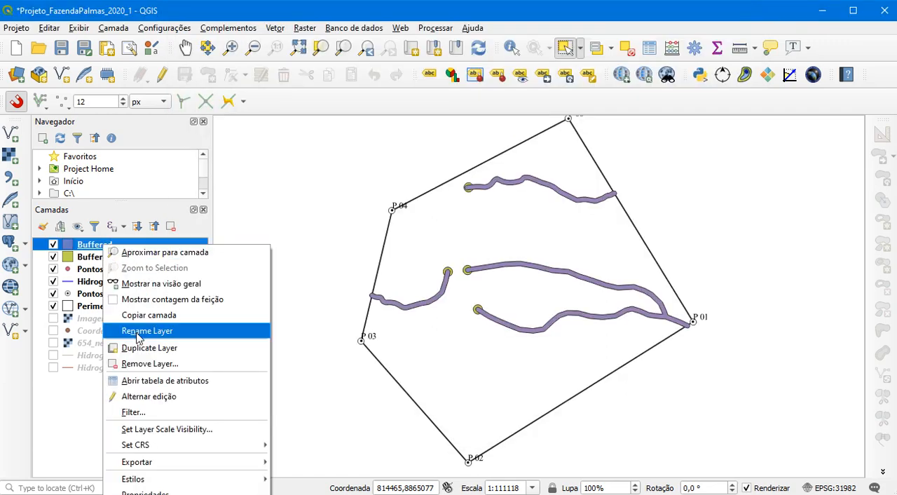
left_click(137, 335)
type("Buffer_hidro")
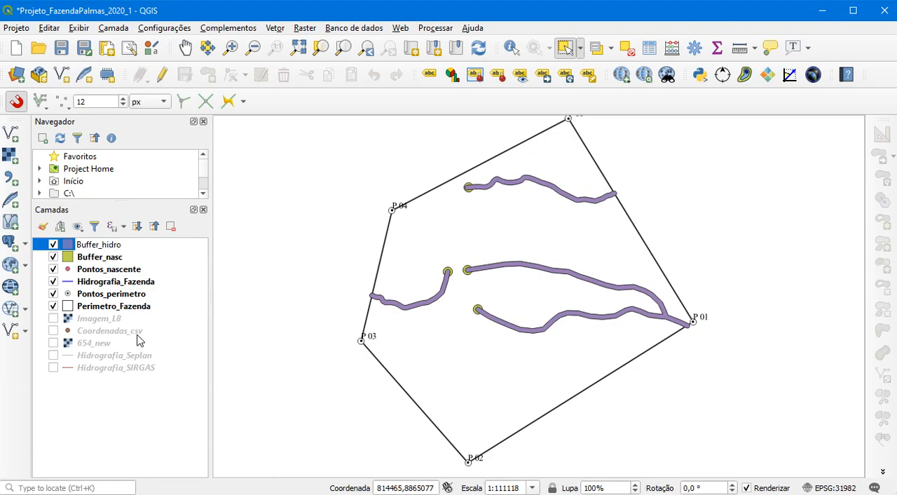
left_click(101, 261)
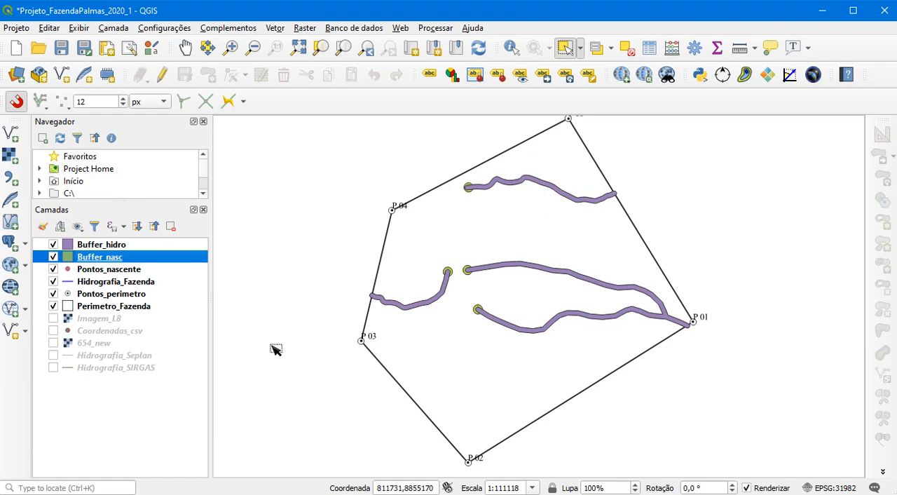
Toggle the visibility of Buffer_hidro and Buffer_nasc to compare the two buffers on the map
left_click(52, 245)
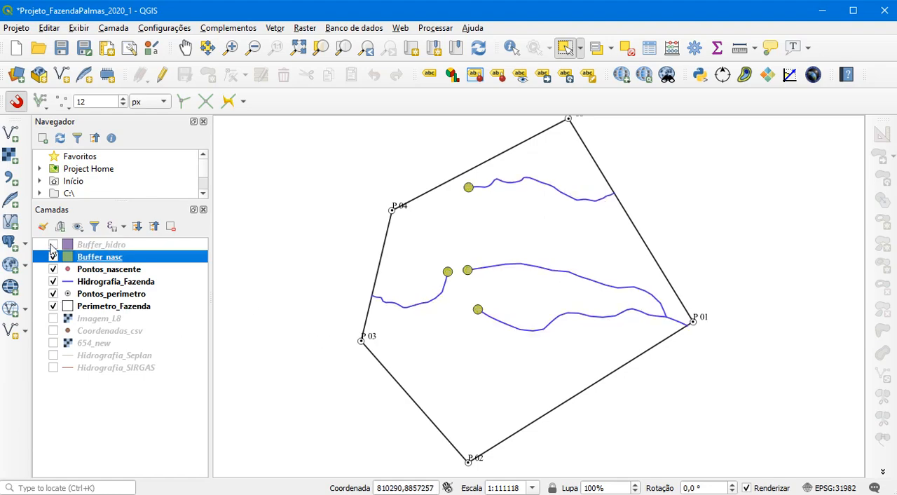
left_click(53, 244)
left_click(52, 257)
left_click(53, 257)
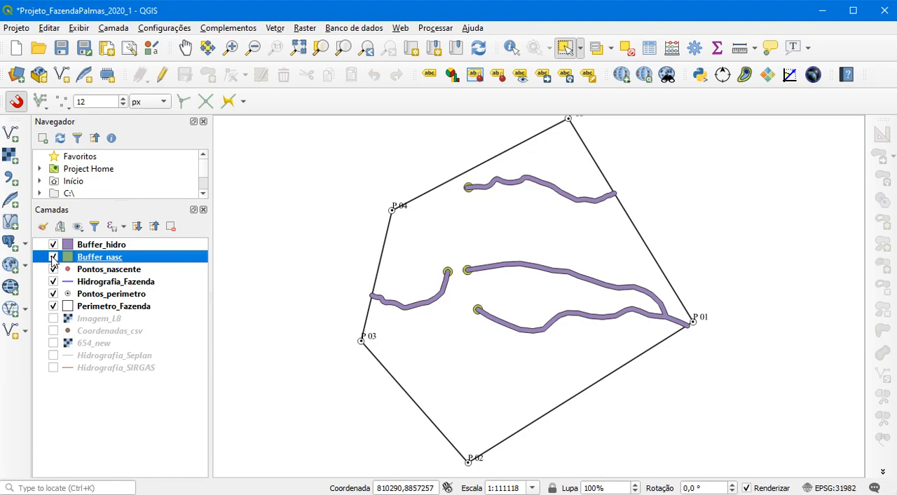
Set up a Union with Buffer_nasc as the input layer and Buffer_hidro as the overlay layer
left_click(276, 28)
mouse_move(365, 76)
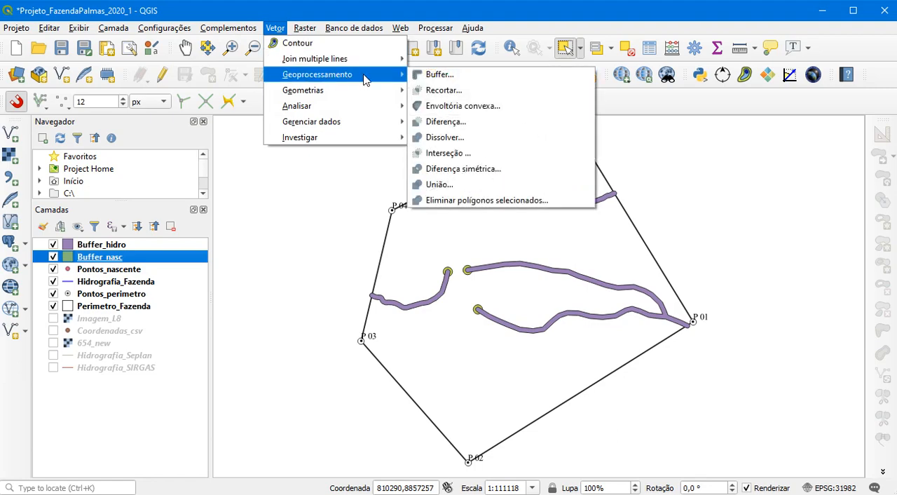
left_click(462, 191)
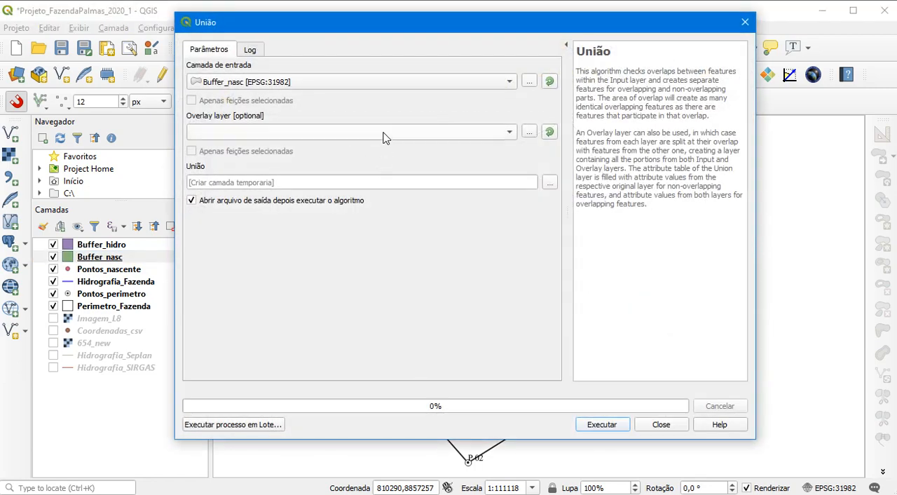
left_click(261, 133)
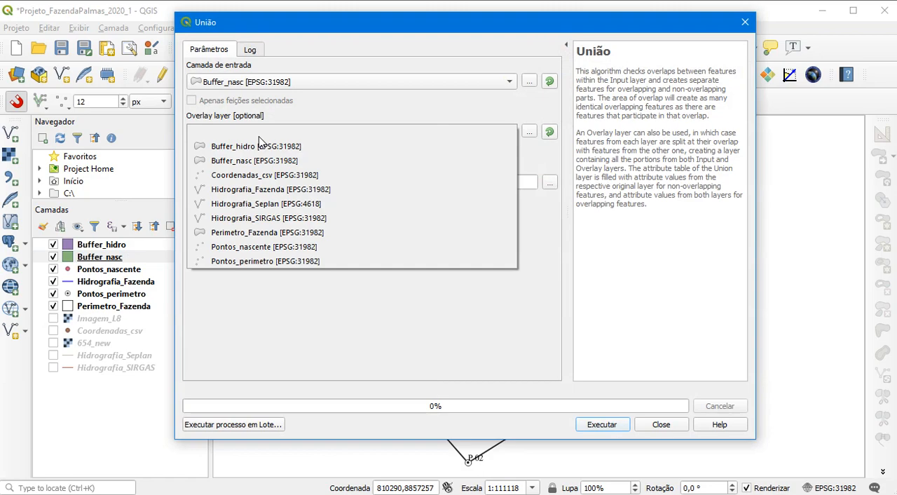
left_click(267, 154)
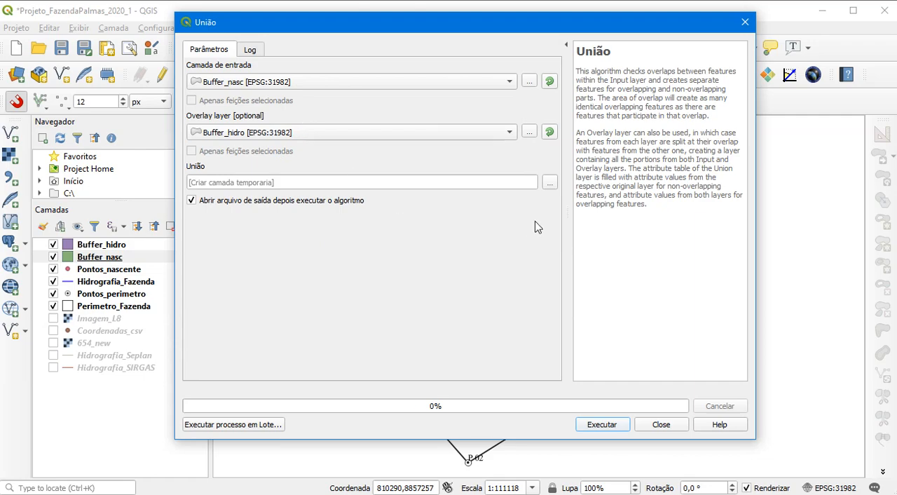
Set the union output to the shapefile Uniao_buffer in Dados_gerados, and run the union
left_click(551, 184)
left_click(582, 204)
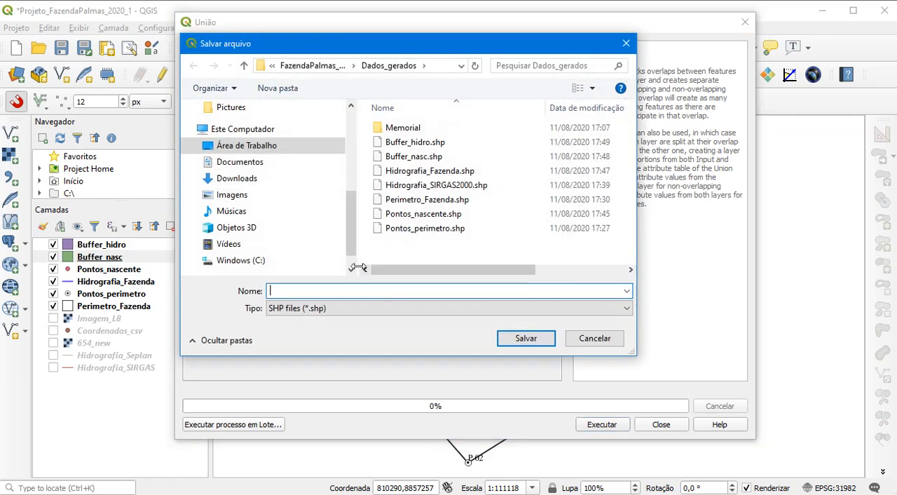
type("Uniao_buf")
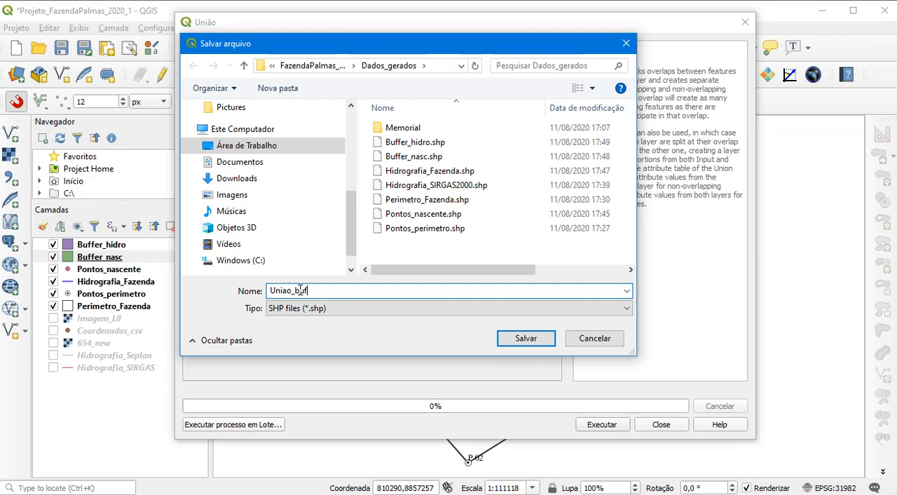
type("fer")
left_click(525, 338)
left_click(599, 425)
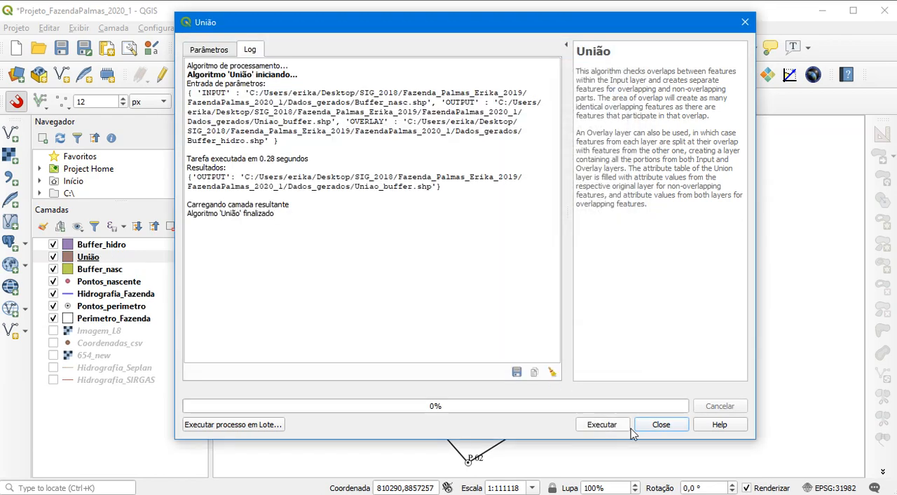
left_click(661, 425)
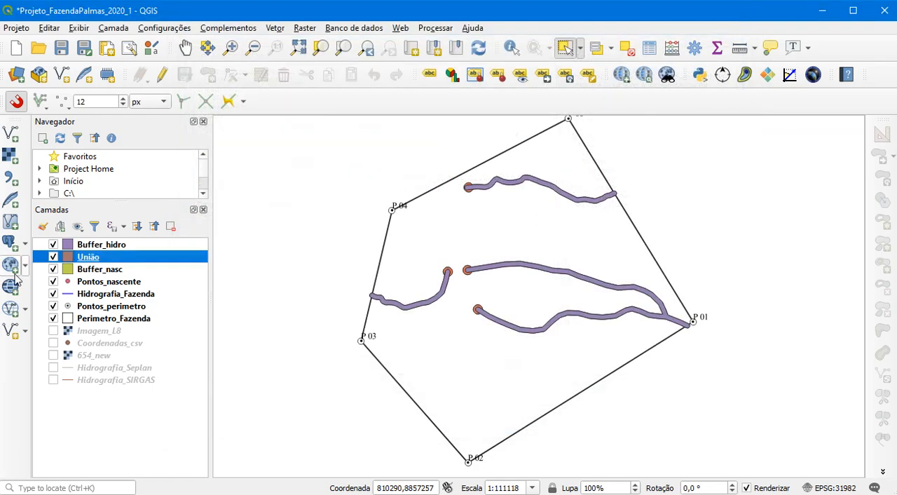
Move União to the top of the layer order, then hide Buffer_hidro and Buffer_nasc and move both to the end
left_click_drag(85, 259, 85, 247)
left_click(54, 258)
left_click(54, 270)
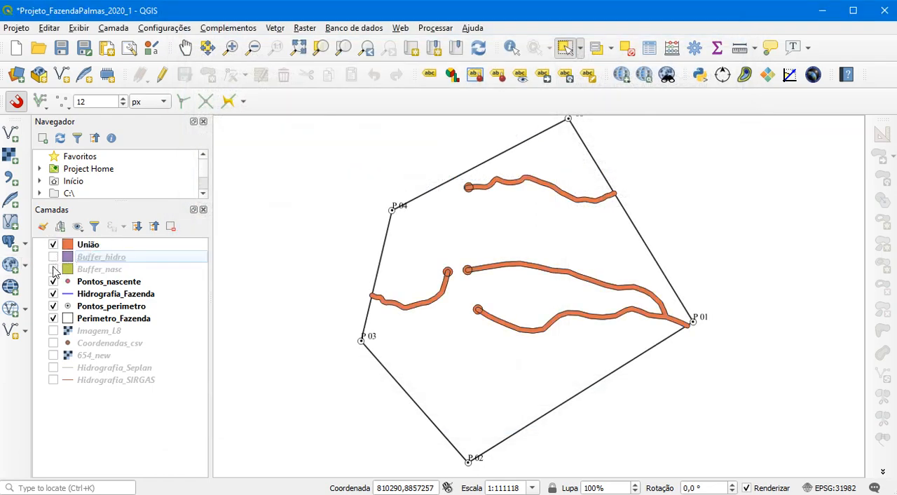
left_click(98, 258)
left_click(98, 272, "ctrl")
left_click_drag(105, 273, 112, 411)
Toggle the União layer's visibility and examine where the spring and stream buffers overlap
left_click(53, 245)
left_click(53, 245)
left_click(53, 244)
left_click(53, 245)
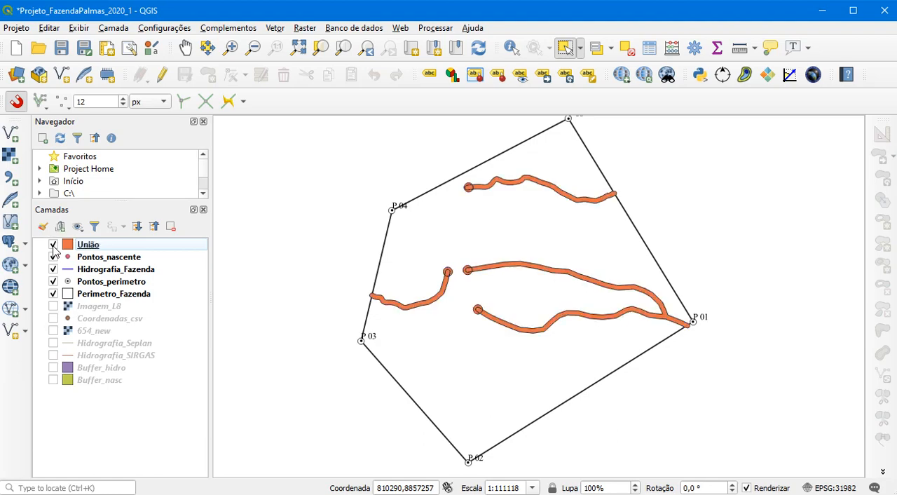
scroll(474, 314, "up", 2)
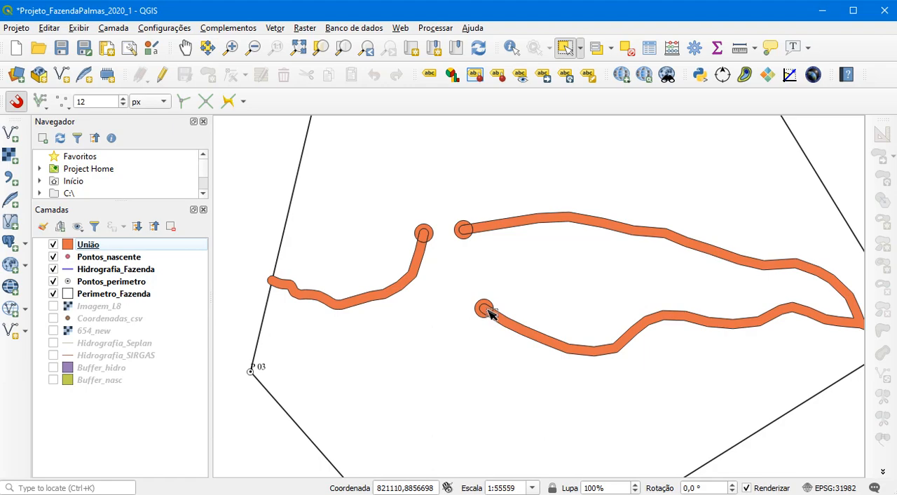
Set up a Dissolve with the União layer as its input
left_click(274, 28)
mouse_move(354, 82)
left_click(445, 138)
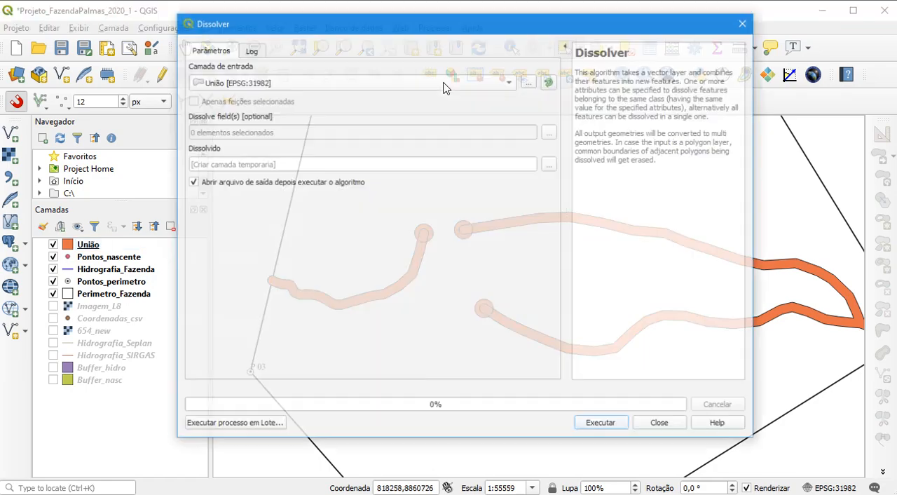
left_click(336, 82)
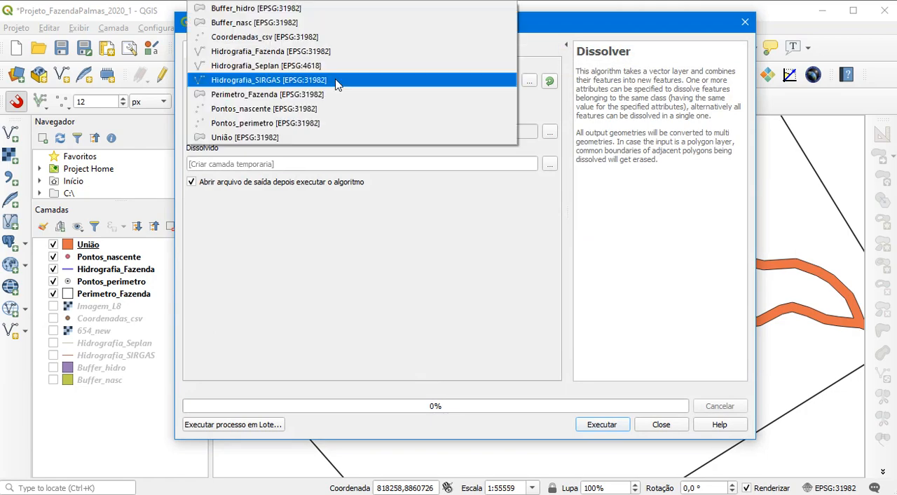
left_click(294, 138)
Set the dissolve output to the shapefile Buffer_dissolve in Dados_gerados, and run the dissolve
left_click(552, 171)
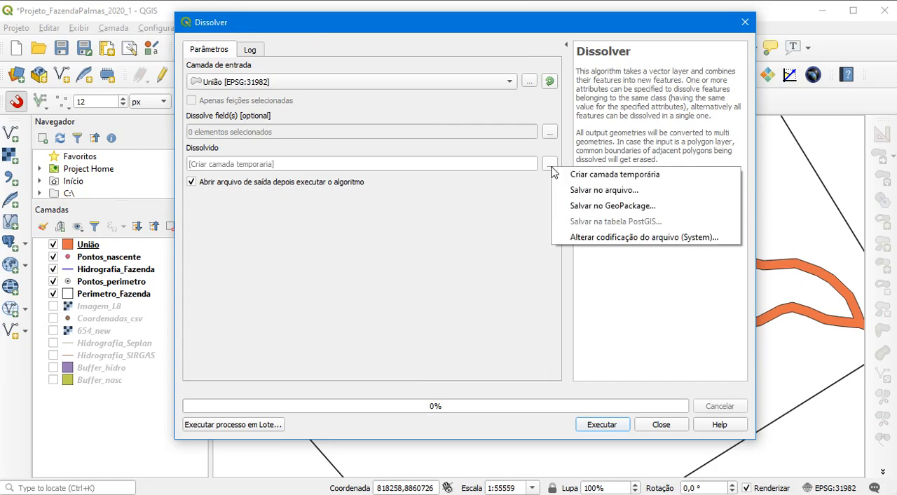
left_click(582, 190)
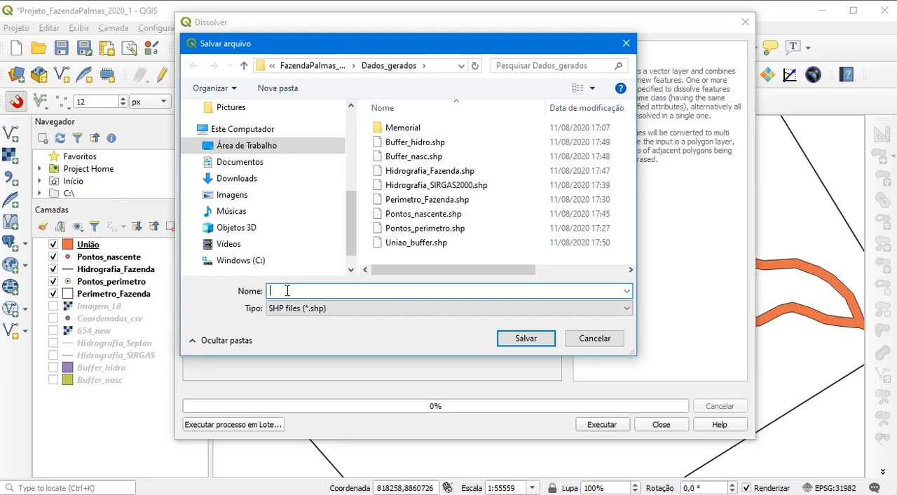
type("Buffer_")
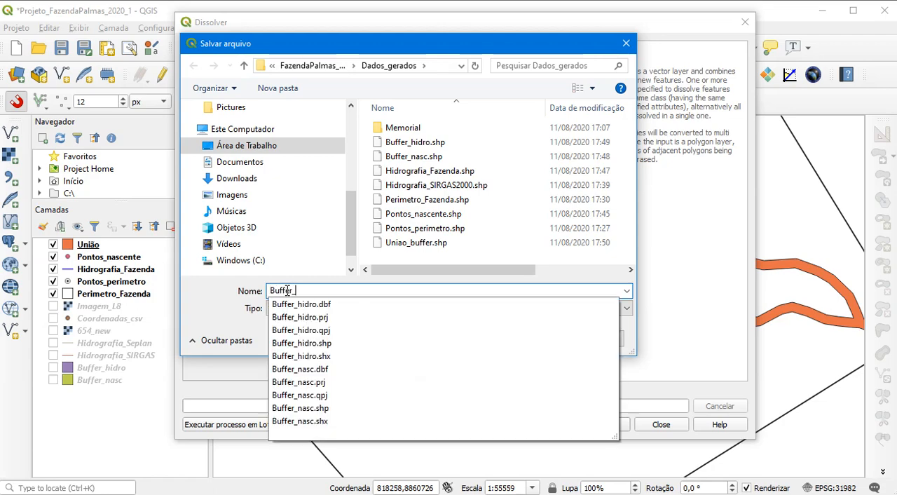
type("dissolve")
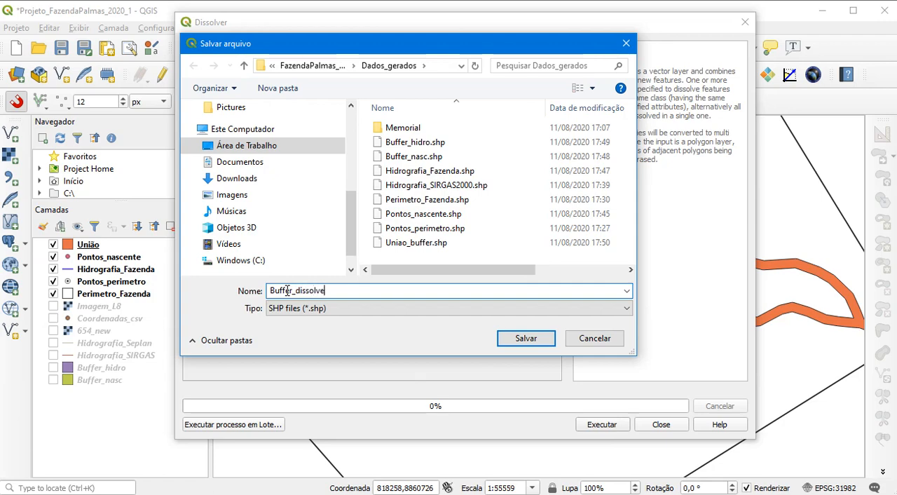
left_click(508, 339)
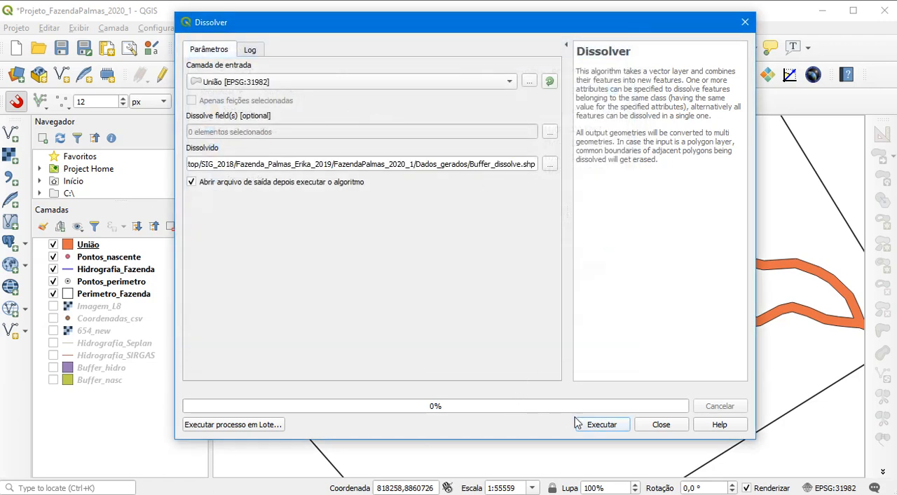
left_click(602, 424)
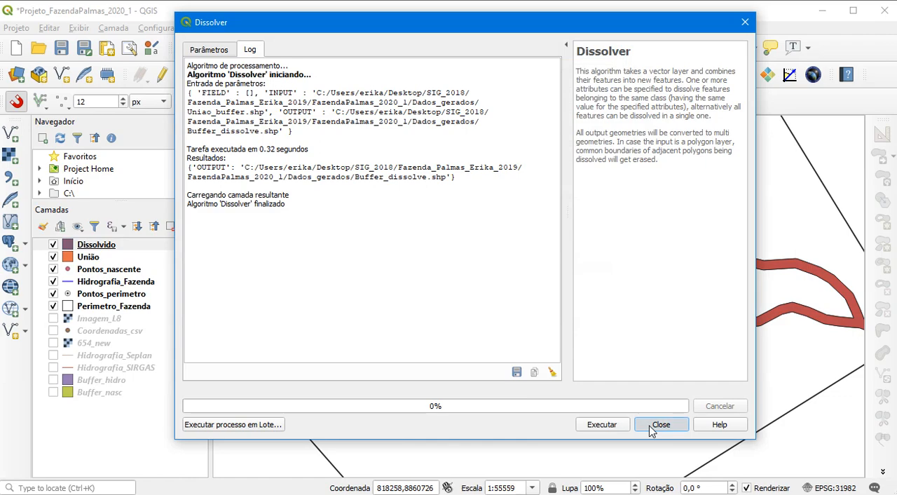
Hide the União layer and toggle the Dissolvido layer's visibility to compare the dissolved buffers
left_click(660, 425)
left_click(54, 257)
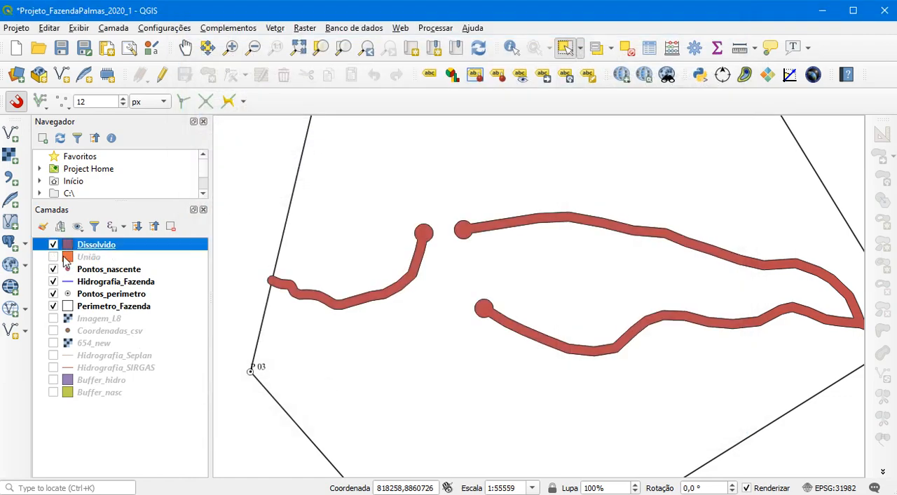
left_click(53, 245)
left_click(53, 245)
Examine the dissolved buffers from the springs to perimeter point P 01, and save the project
scroll(542, 181, "down", 1)
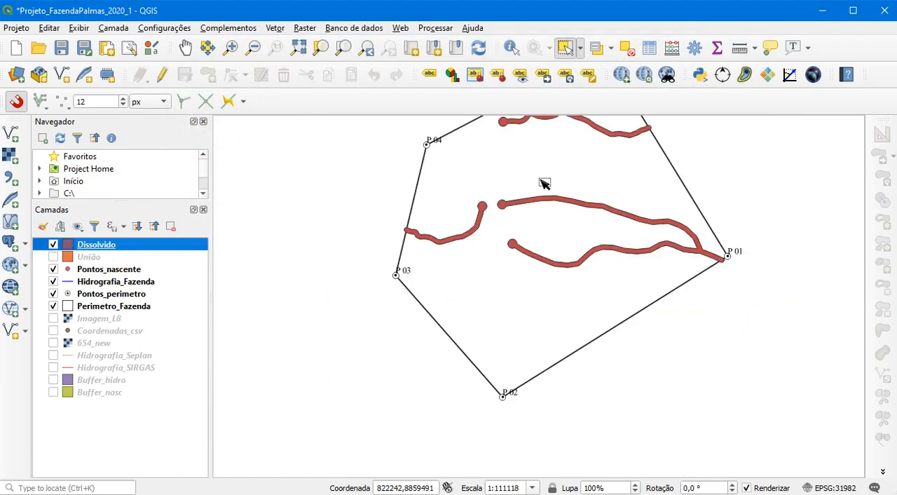
scroll(646, 177, "up", 1)
scroll(648, 178, "down", 1)
scroll(649, 177, "up", 1)
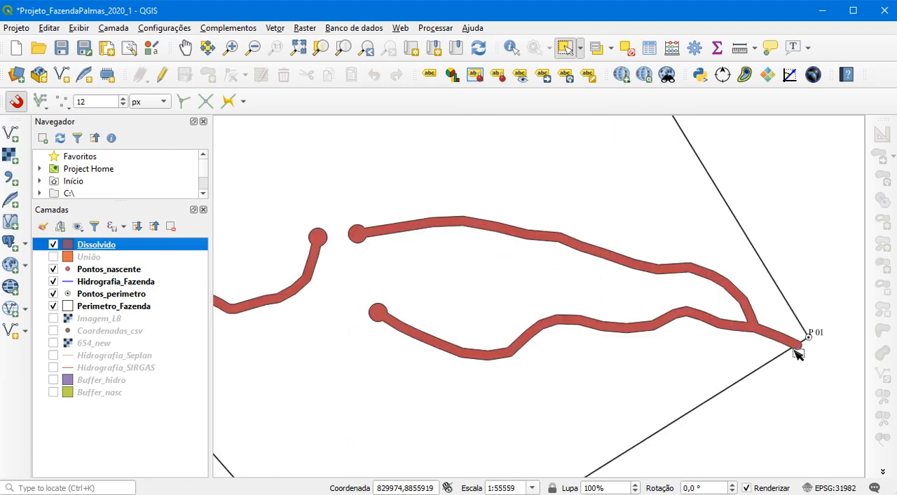
scroll(800, 300, "down", 1)
left_click_drag(593, 234, 487, 248)
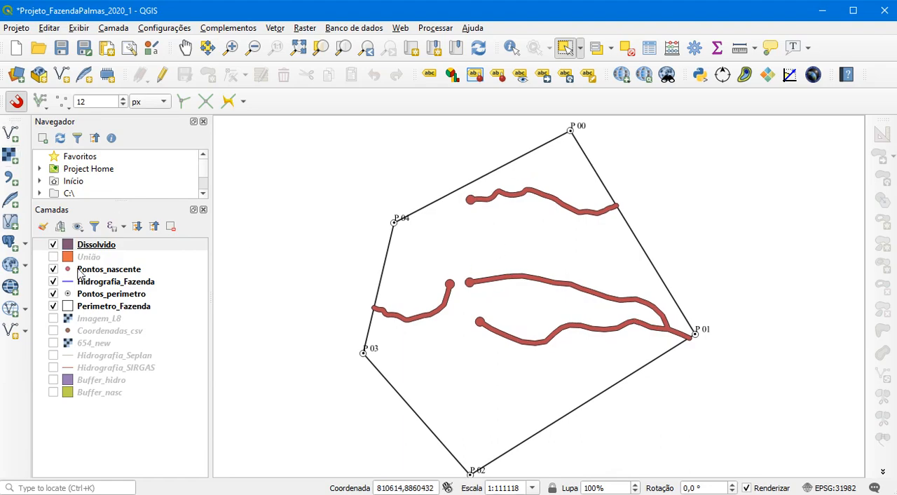
left_click(61, 48)
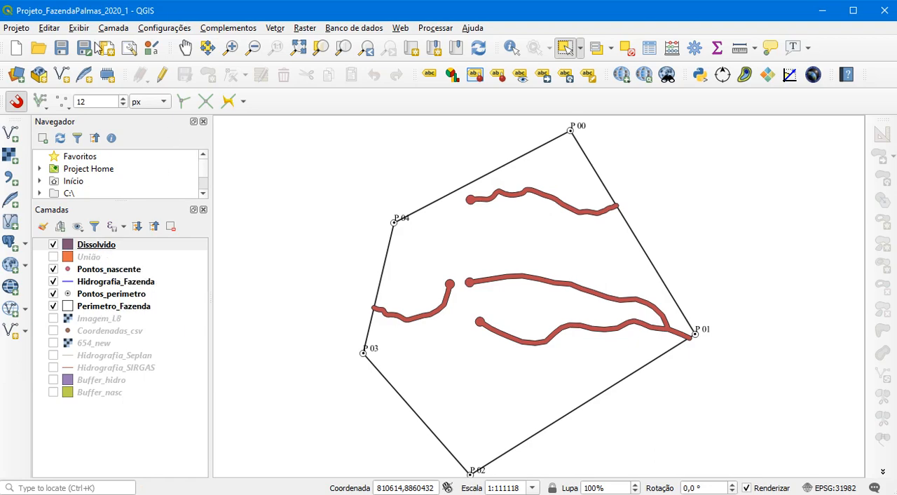
left_click(71, 50)
Set up a Clip with Dissolvido as the input layer and Perimetro_Fazenda as the overlay layer
left_click(274, 29)
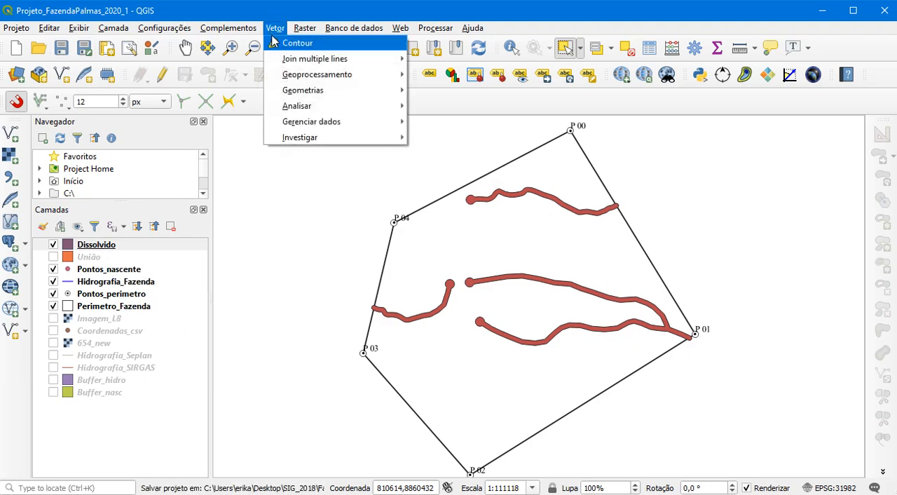
mouse_move(303, 76)
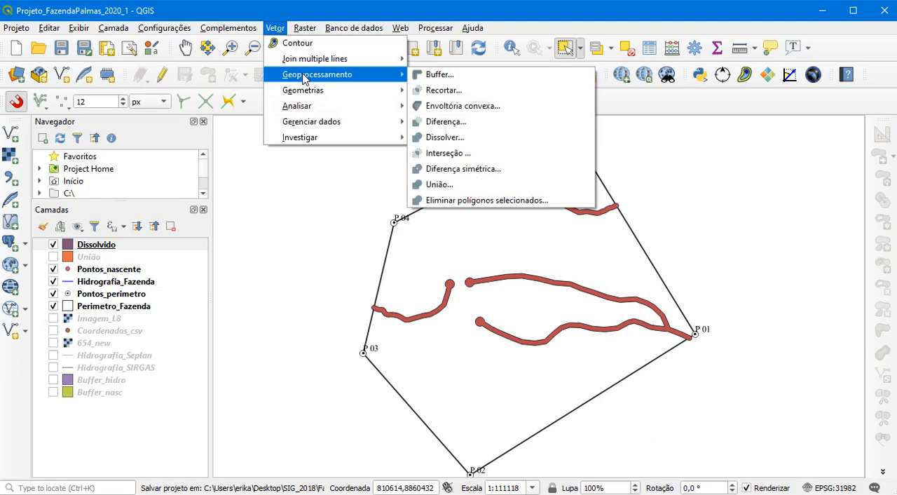
mouse_move(313, 115)
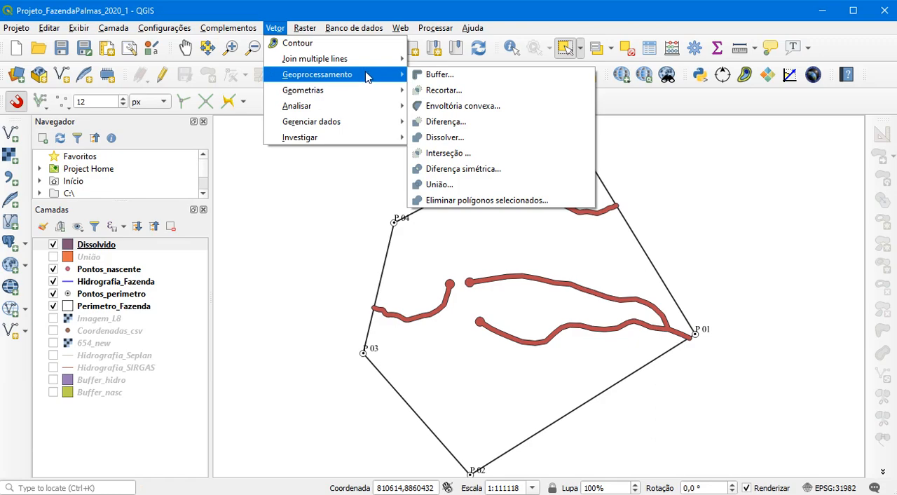
left_click(451, 91)
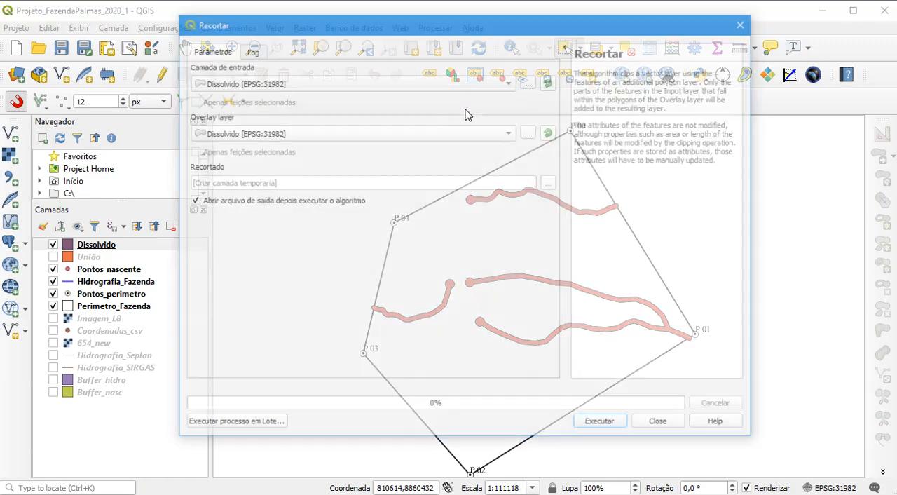
left_click(286, 84)
left_click(286, 84)
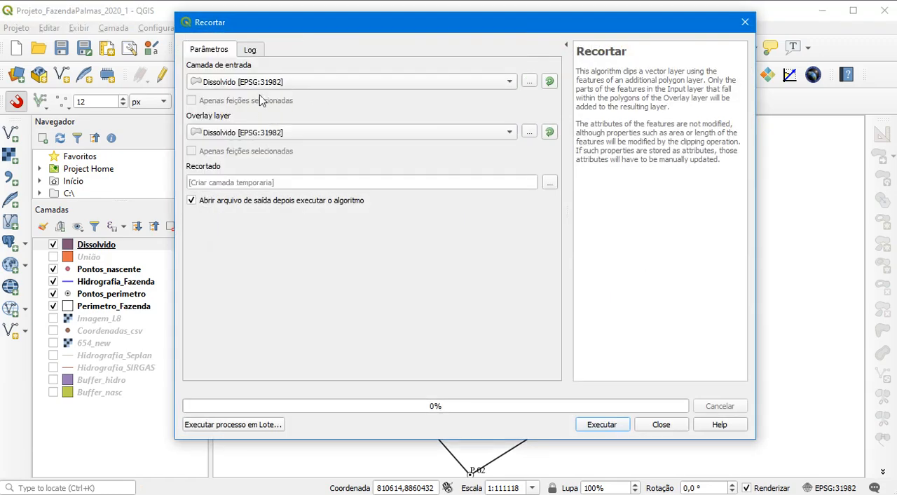
left_click(430, 139)
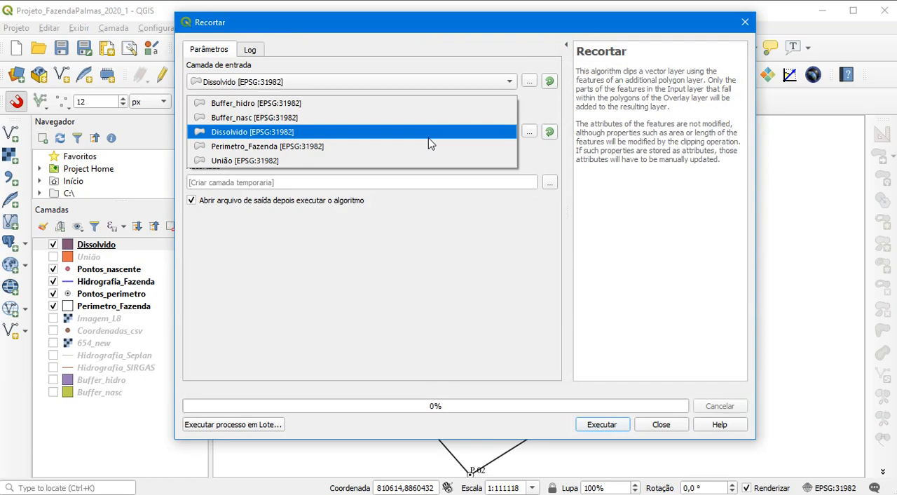
left_click(278, 146)
Set the clip output to the shapefile APP in Dados_gerados, and run the clip
left_click(551, 184)
left_click(595, 205)
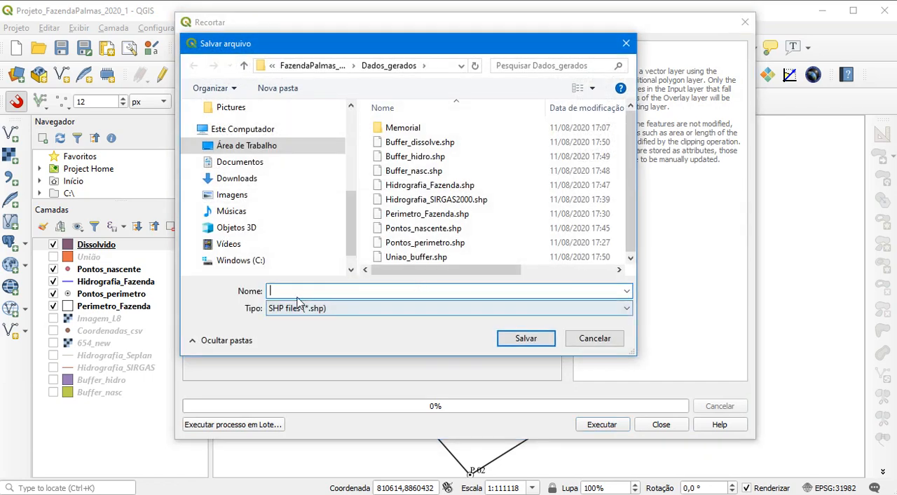
type("APP")
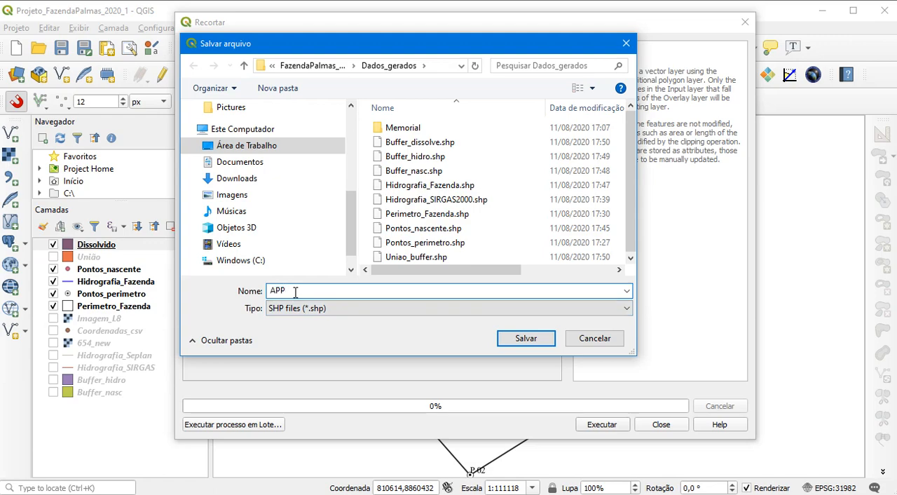
left_click(538, 336)
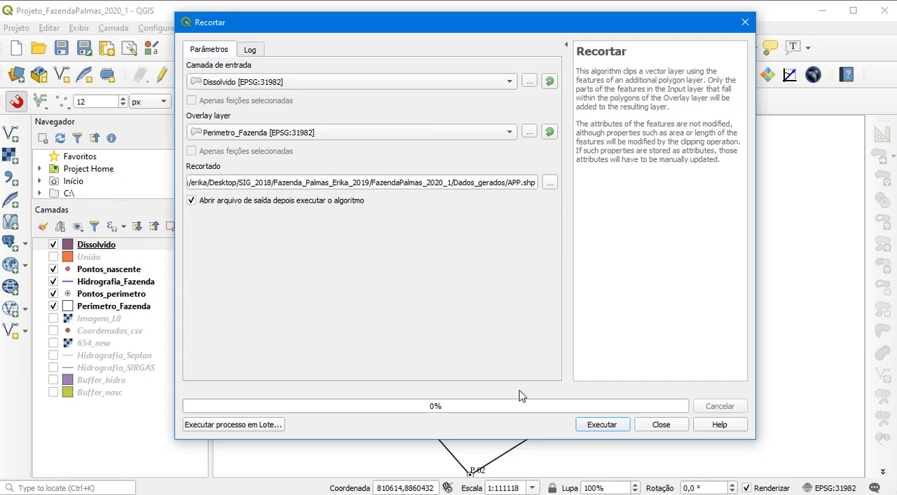
left_click(614, 427)
left_click(660, 425)
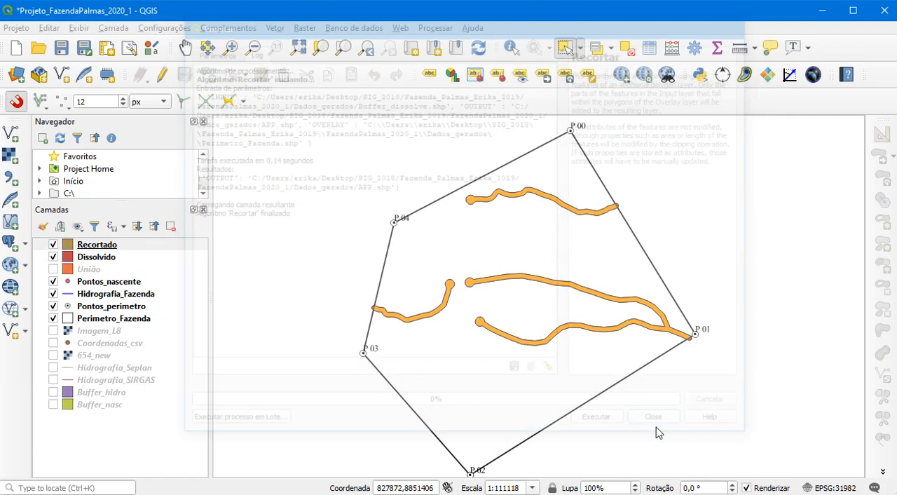
Hide the Dissolvido layer and move it together with União to the end of the layer order
left_click(96, 258)
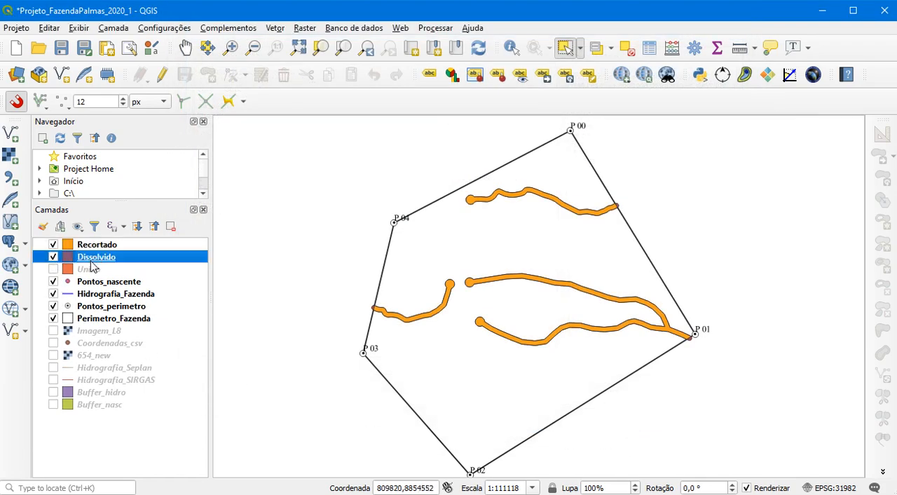
left_click(54, 257)
left_click(90, 270, "shift")
left_click_drag(91, 272, 102, 431)
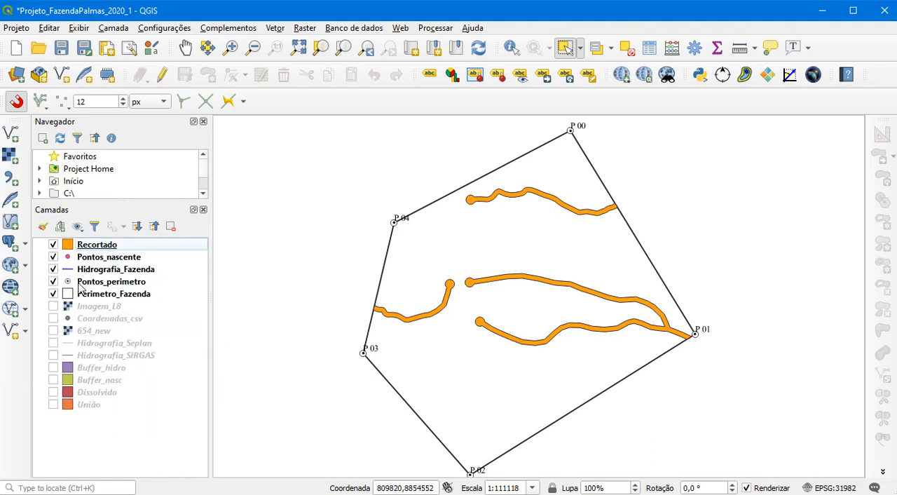
Rename the Recortado layer as APP
right_click(100, 251)
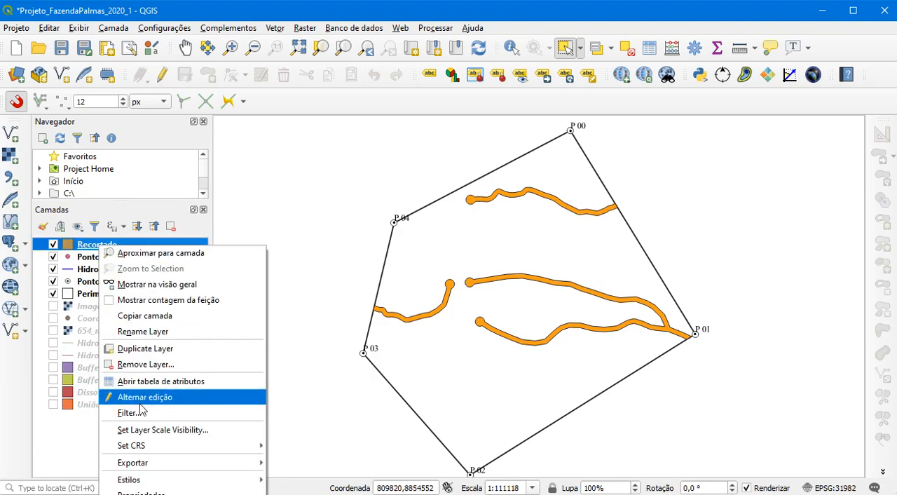
left_click(137, 332)
type("A")
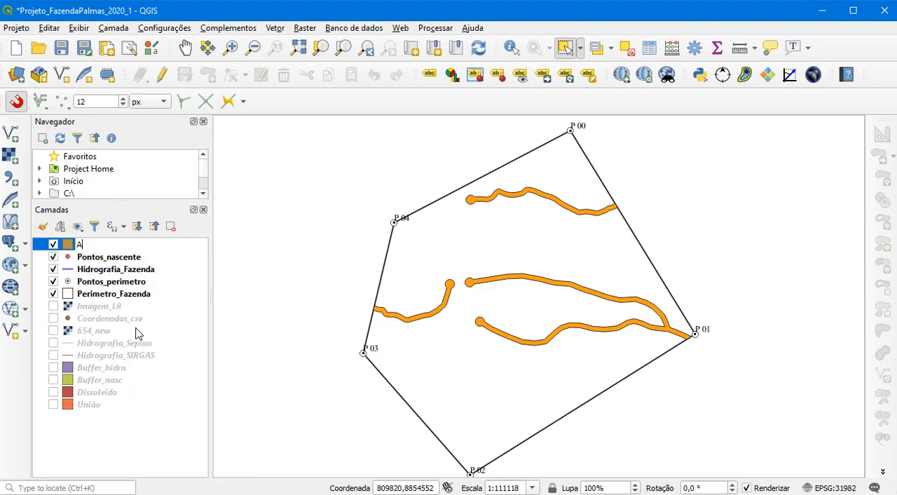
type("PP")
left_click(102, 257)
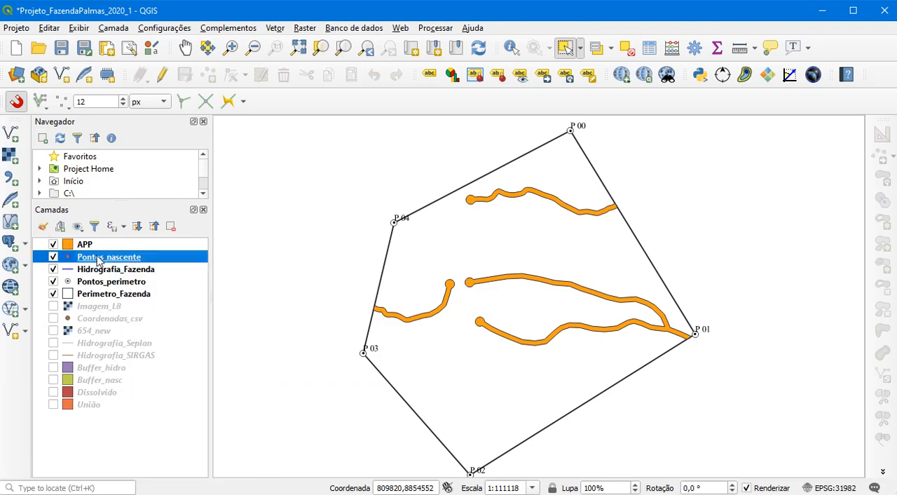
Give the APP layer a transparent fill and a stroke width of 0,5 mm
left_click(108, 240)
double_click(107, 241)
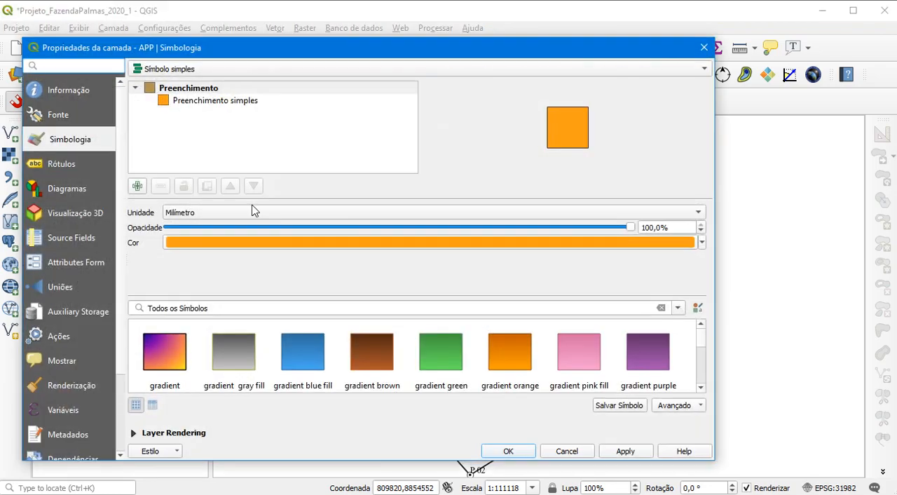
left_click(181, 102)
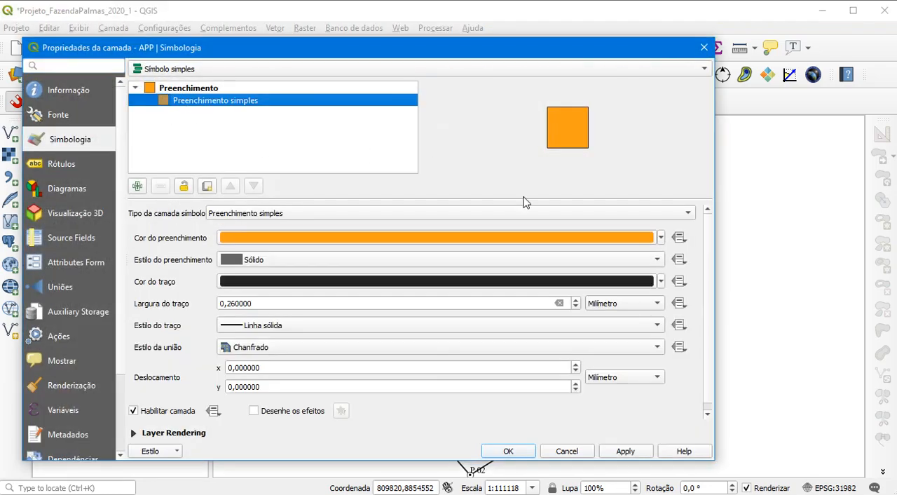
left_click(661, 238)
left_click(287, 219)
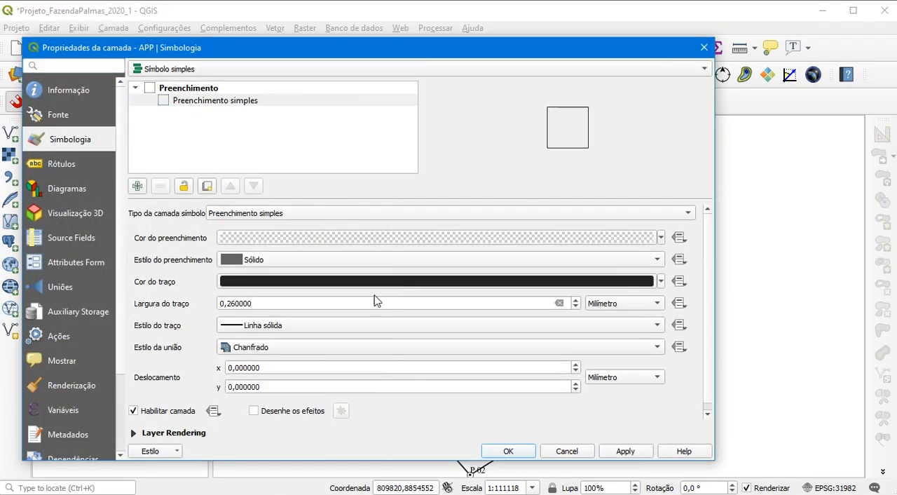
left_click_drag(277, 300, 231, 307)
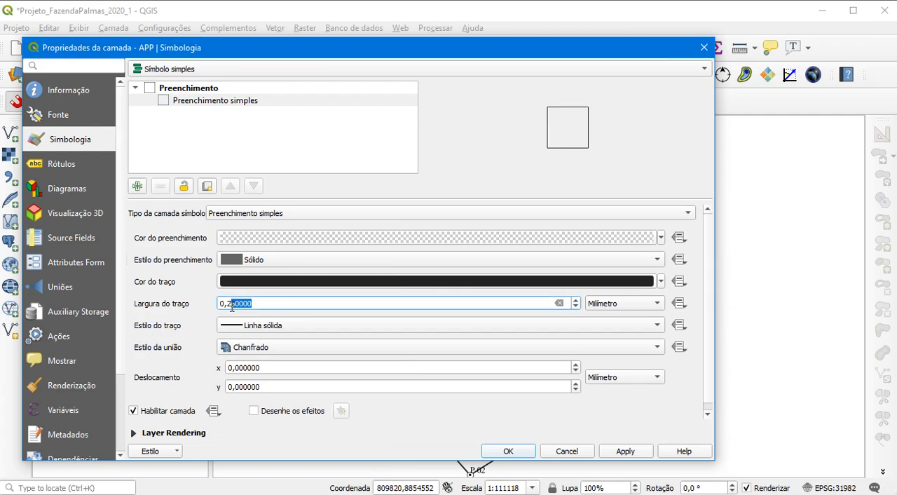
type("5")
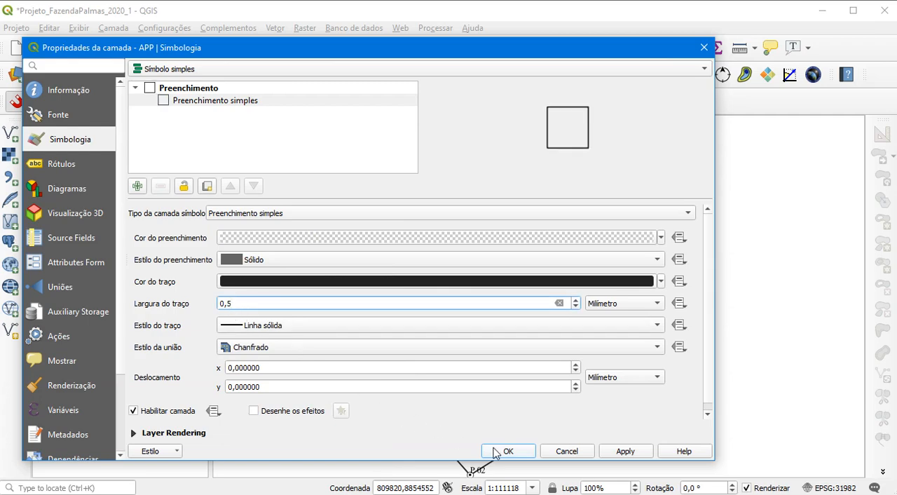
left_click(623, 450)
left_click_drag(508, 47, 563, 24)
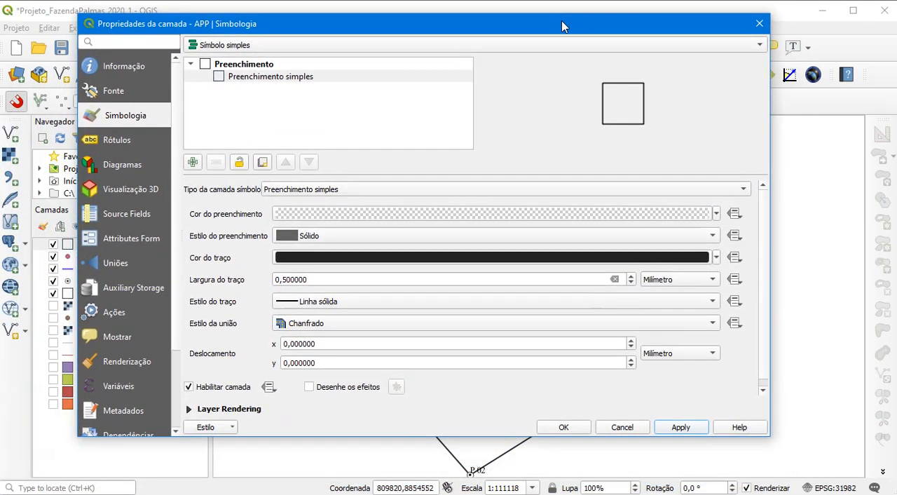
left_click(567, 427)
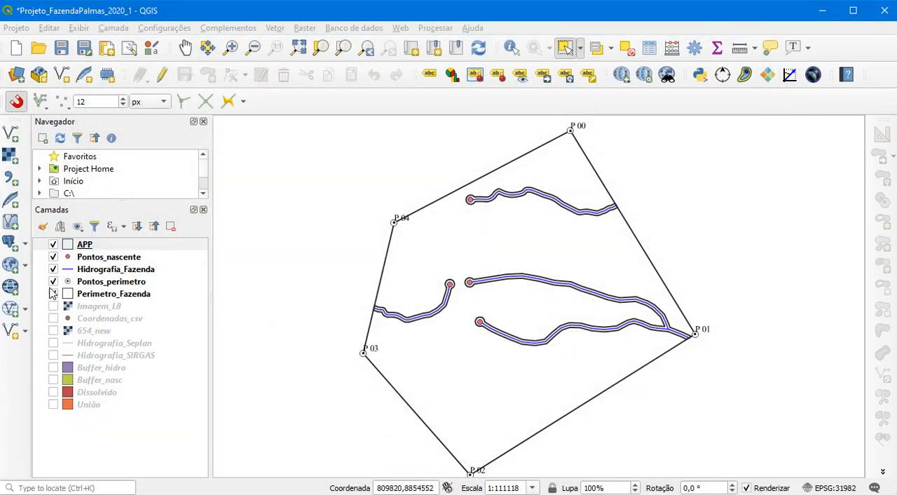
Hide the Pontos_nascente layer and move it to the end of the layer order
left_click(53, 257)
left_click_drag(93, 259, 117, 429)
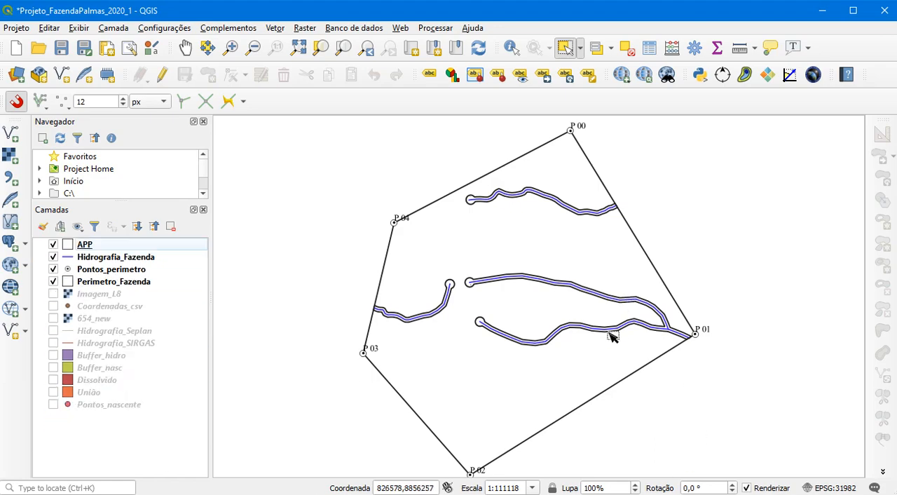
Review the APP layer's label, fill and stroke width settings in its layer properties
left_click(71, 248)
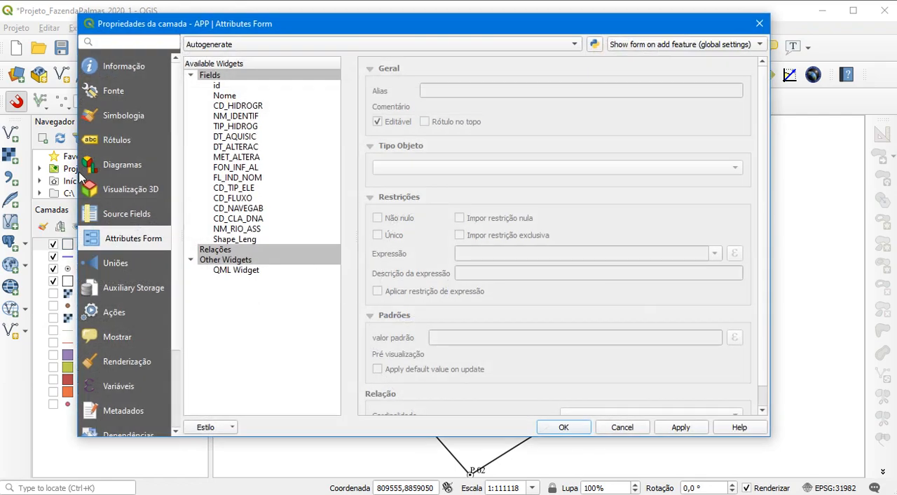
left_click(124, 117)
left_click(119, 141)
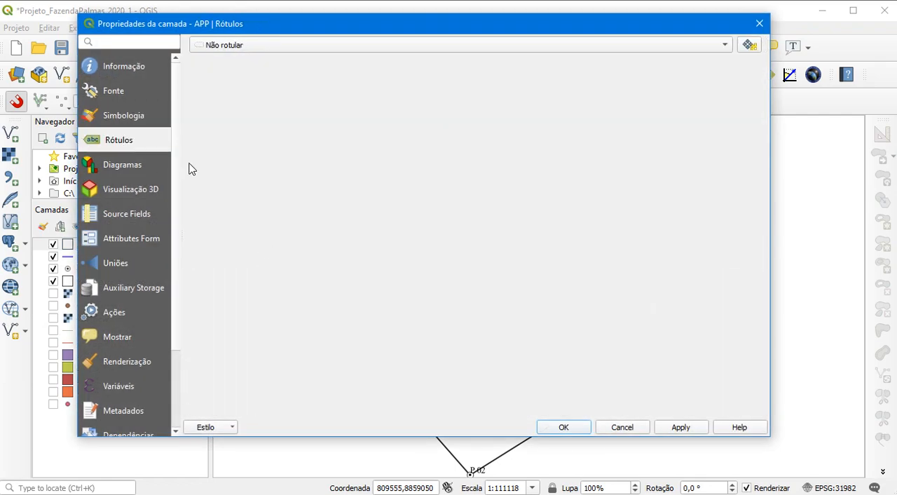
left_click(132, 116)
left_click(300, 79)
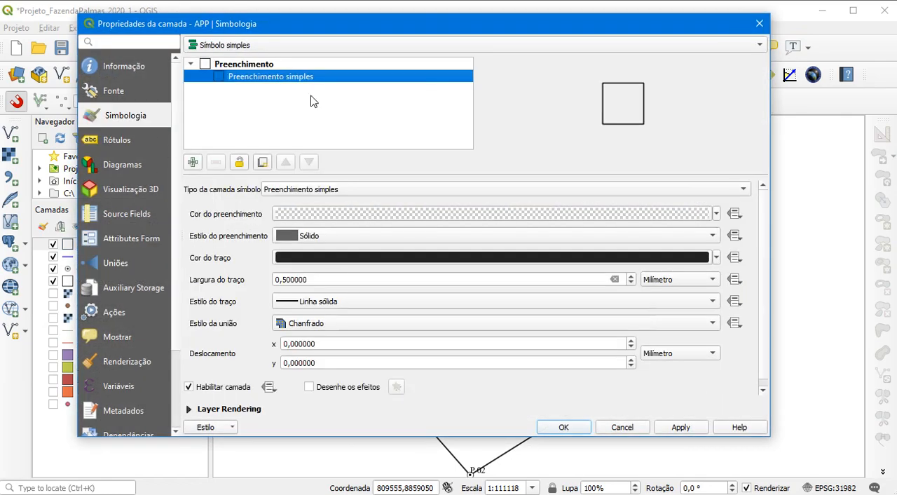
left_click(287, 280)
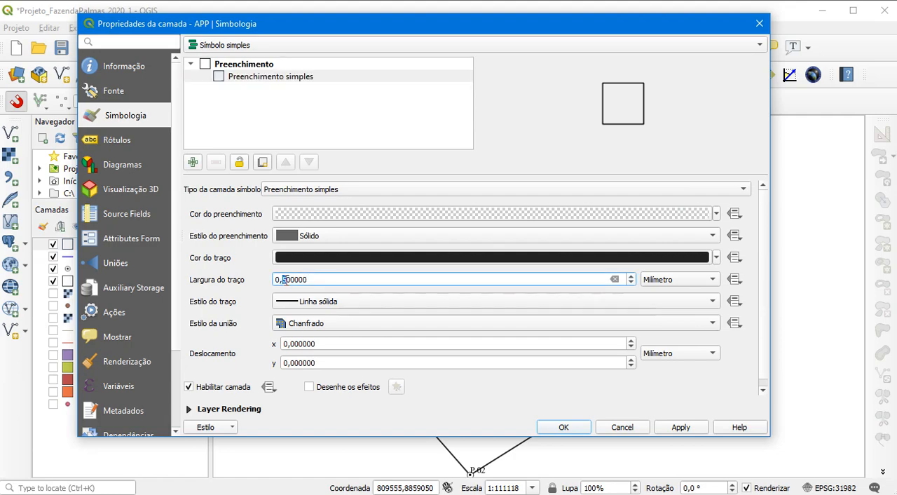
left_click(562, 427)
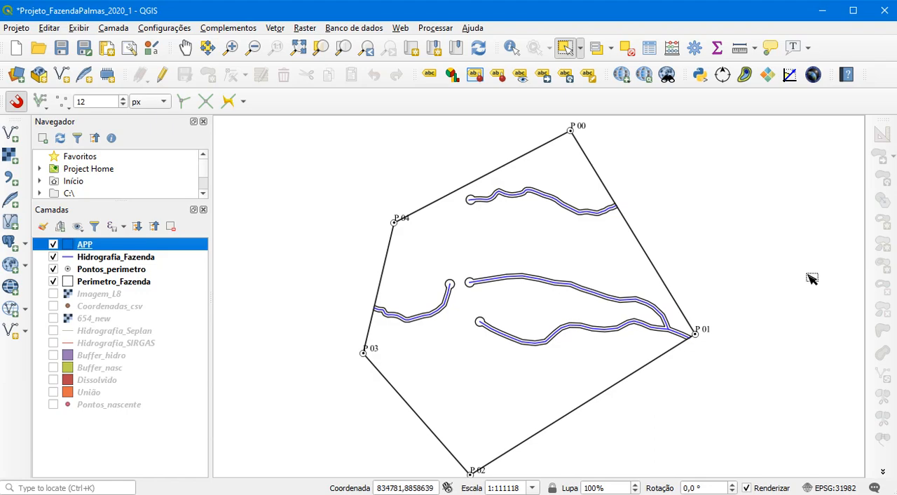
Save the project and show the Imagem_L8 layer beneath the property layers
left_click(61, 47)
left_click(52, 294)
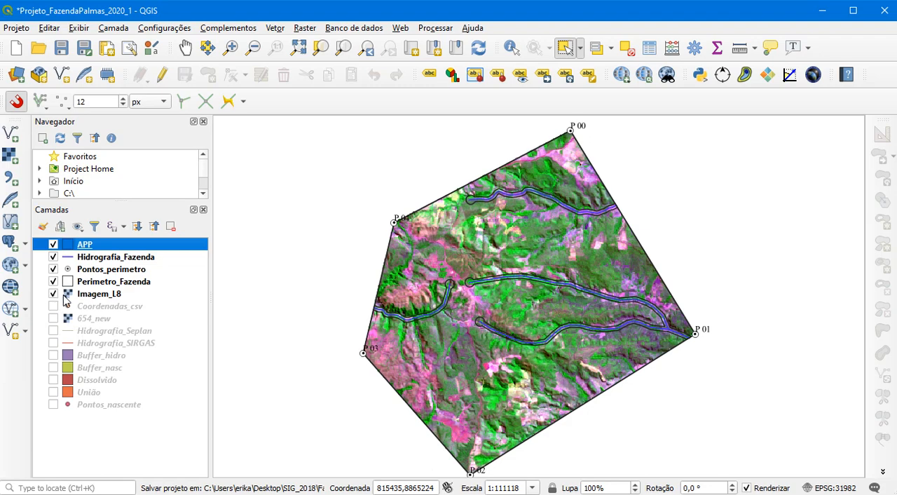
left_click(92, 258)
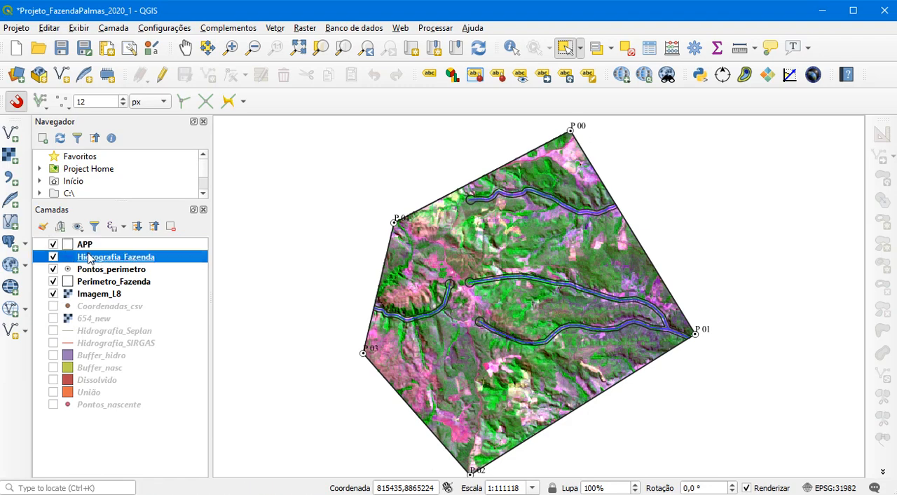
Rename the Hidrografia_Fazenda layer as Hidrografia
double_click(151, 259)
left_click(759, 23)
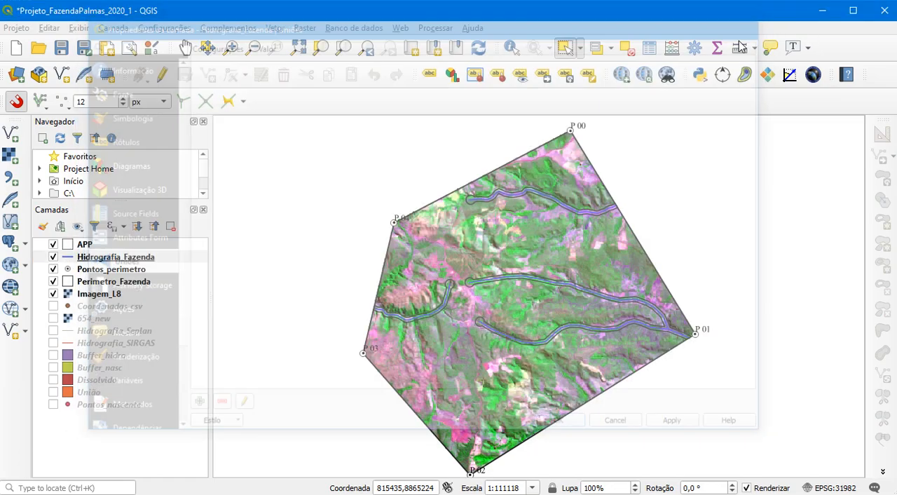
right_click(143, 261)
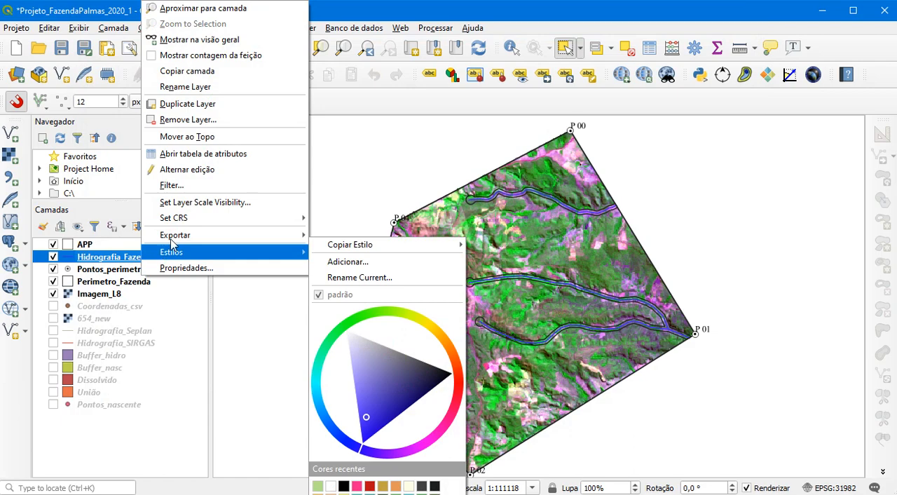
left_click(185, 86)
left_click_drag(120, 256, 154, 257)
key("BackSpace")
left_click(105, 272)
Rename the Pontos_perimetro layer as Marco
right_click(105, 272)
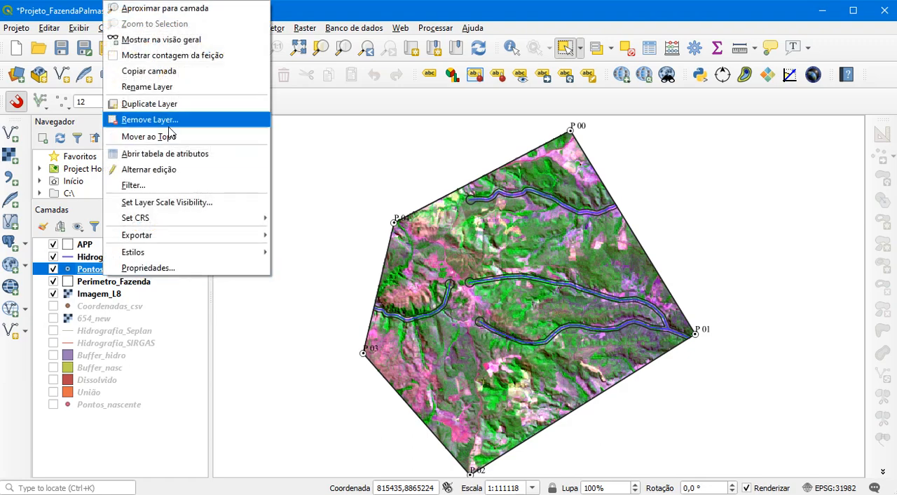
left_click(161, 86)
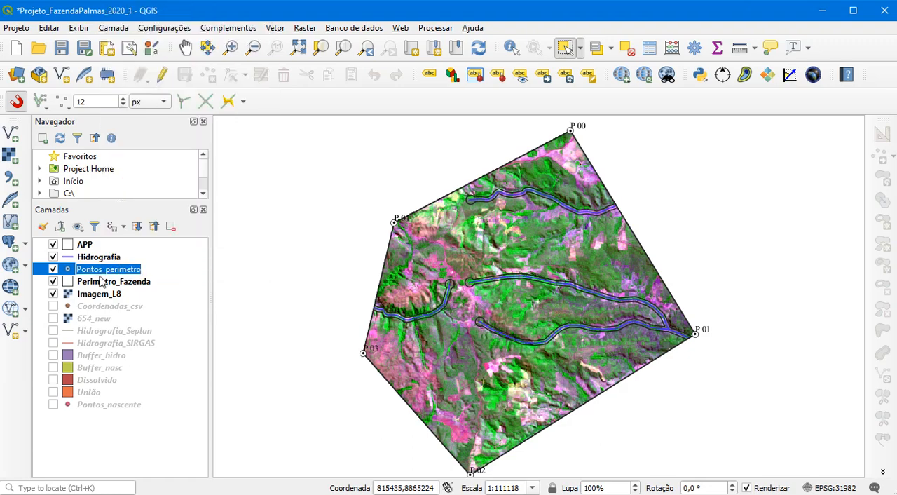
type("Marco")
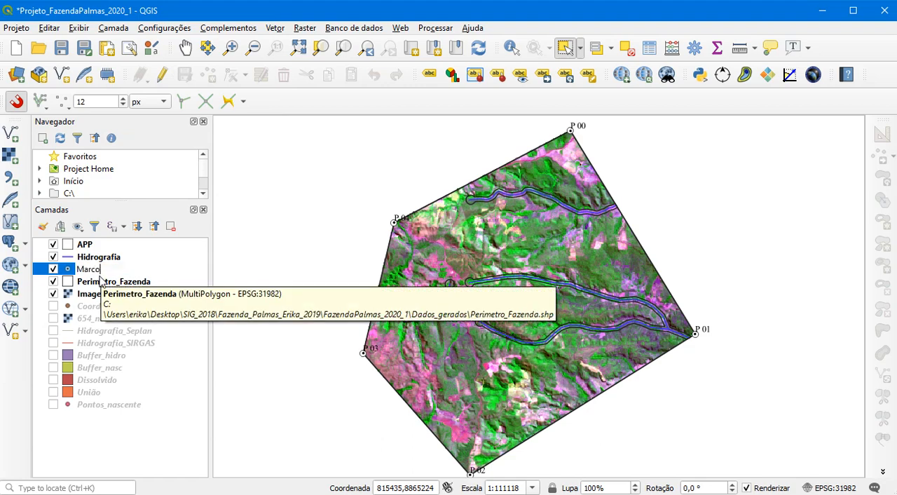
left_click(99, 284)
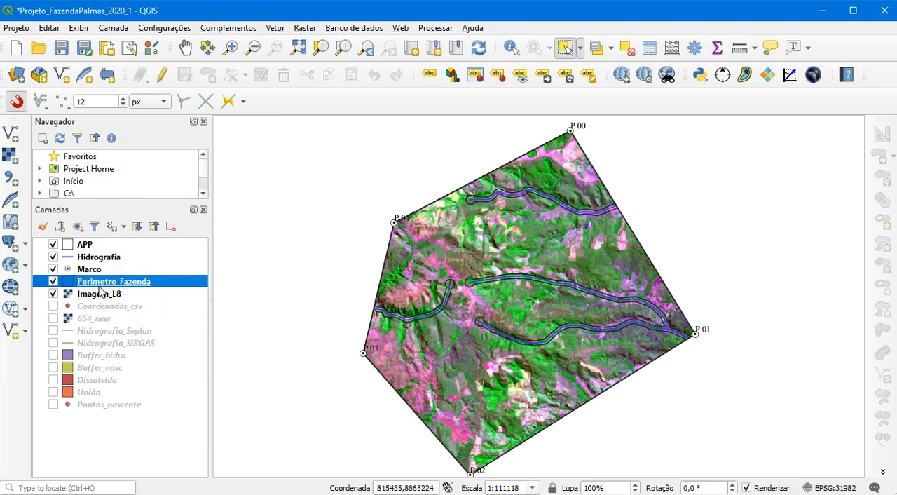
Rename the Perimetro_Fazenda layer as Perimetro
right_click(100, 286)
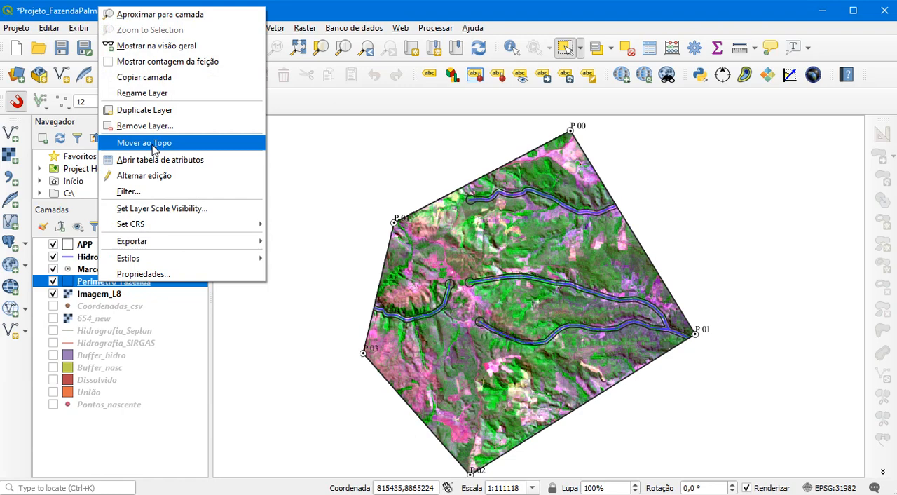
left_click(159, 93)
left_click_drag(113, 281, 144, 281)
key("BackSpace")
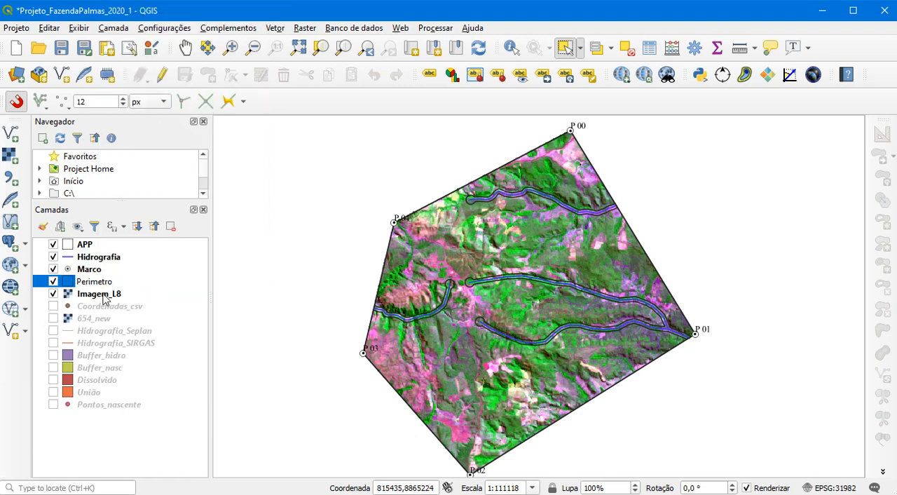
left_click(109, 297)
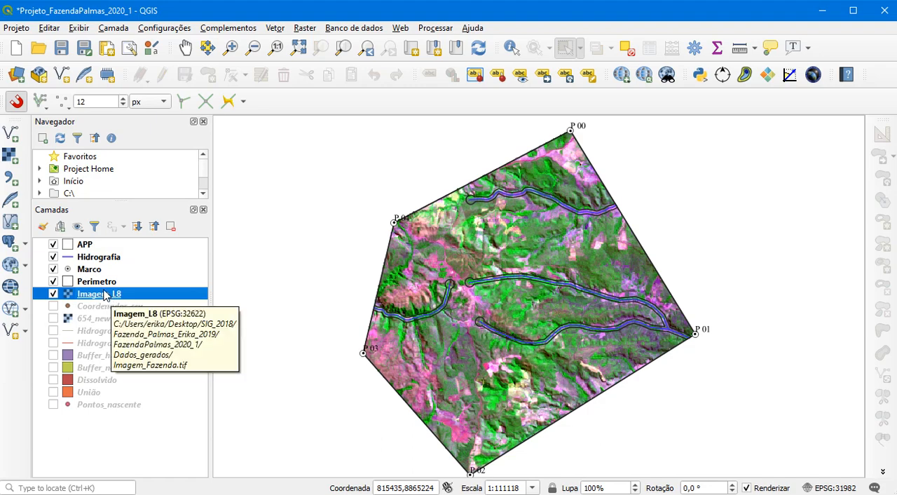
Save the project under its existing file name
left_click(84, 51)
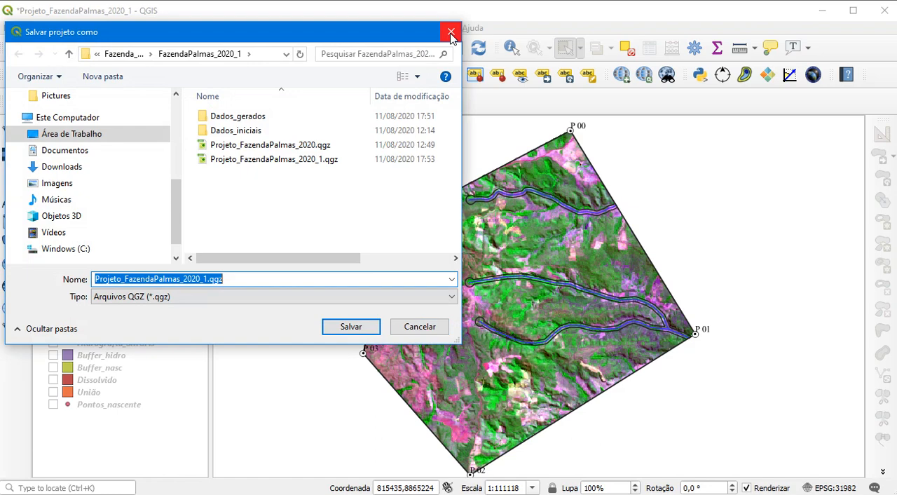
left_click(418, 329)
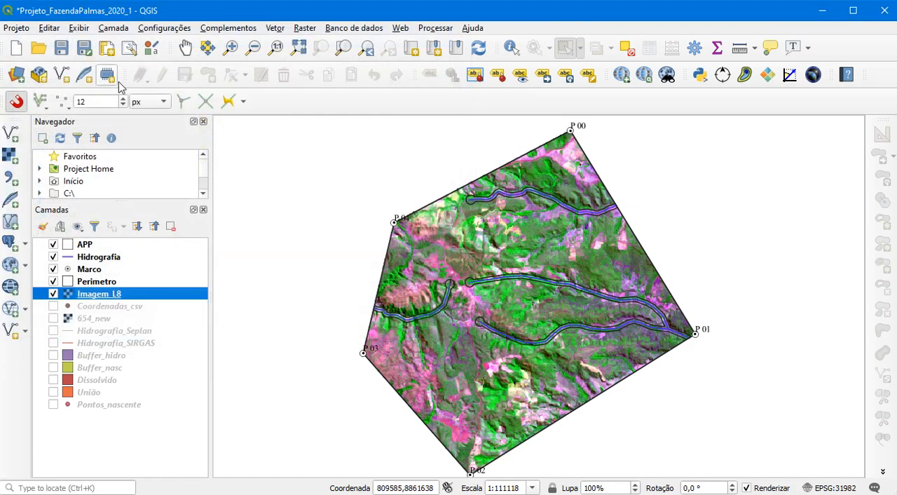
left_click(61, 47)
Switch to FazendaPalmas_Final.pdf in Adobe Acrobat Reader, examine the reference map's boundary lines and layout, and return to QGIS
mouse_move(697, 493)
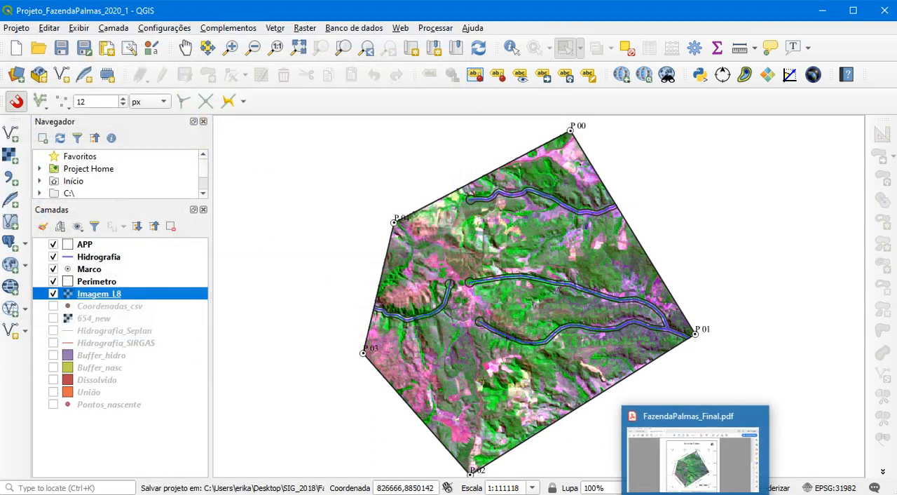
left_click(696, 459)
scroll(382, 170, "down", 1)
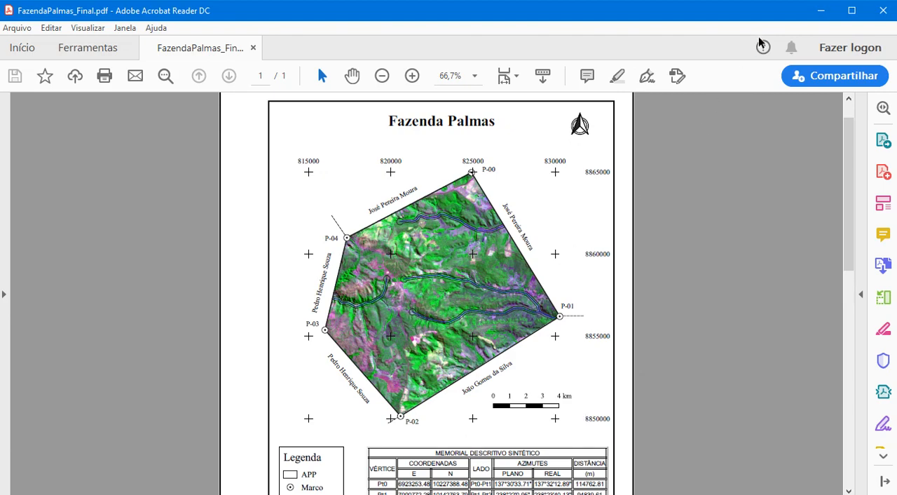
left_click(813, 14)
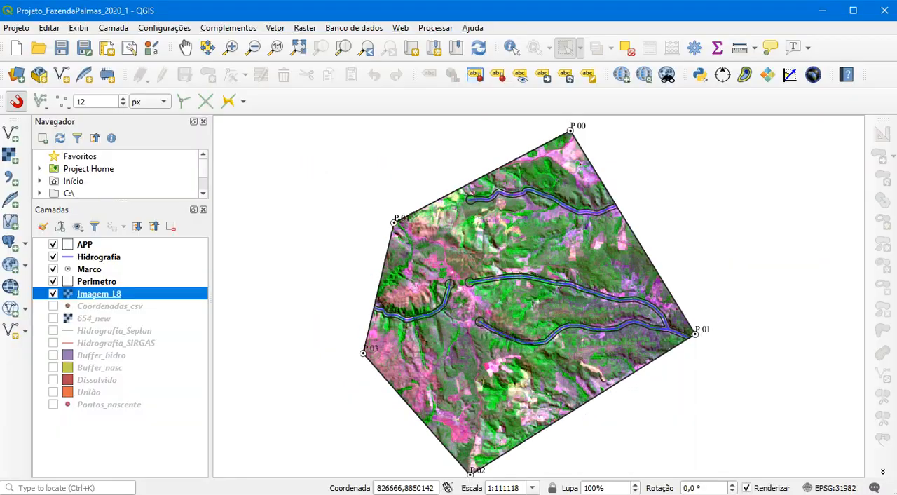
Set up a new shapefile layer with line geometry, saved as Linha_confrontante in the Dados_gerados folder
left_click(113, 28)
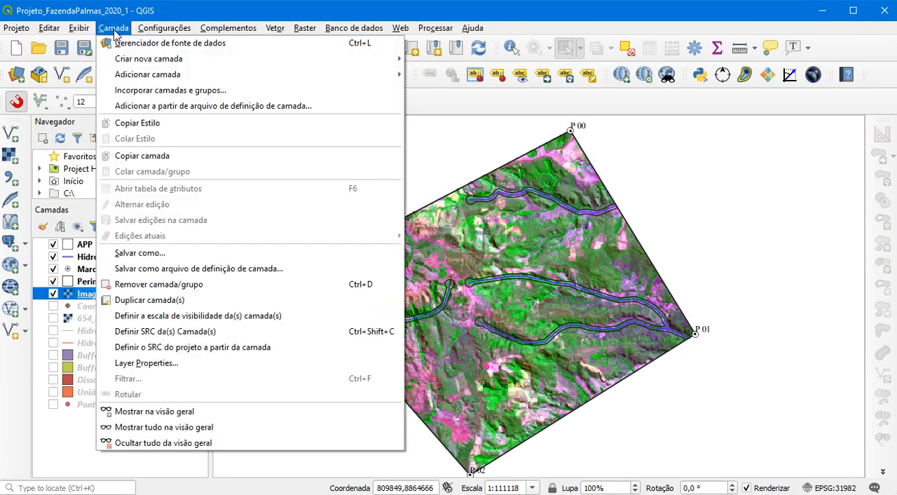
mouse_move(166, 62)
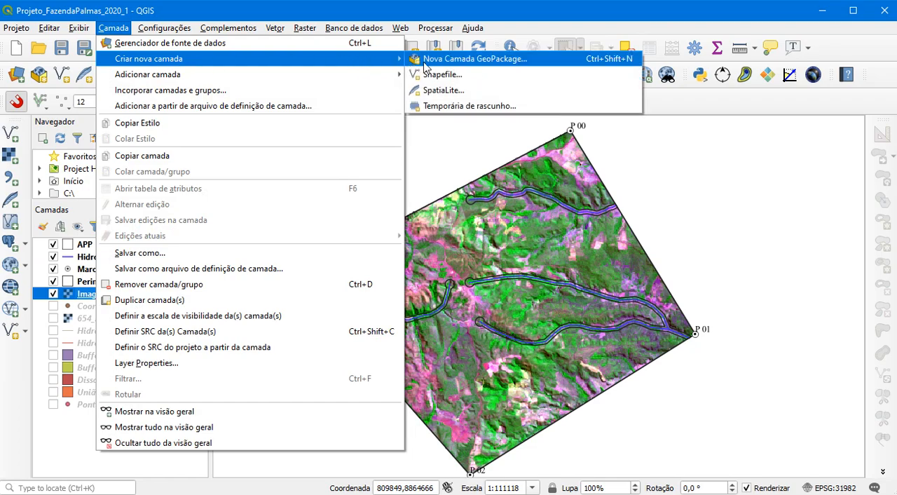
left_click(441, 74)
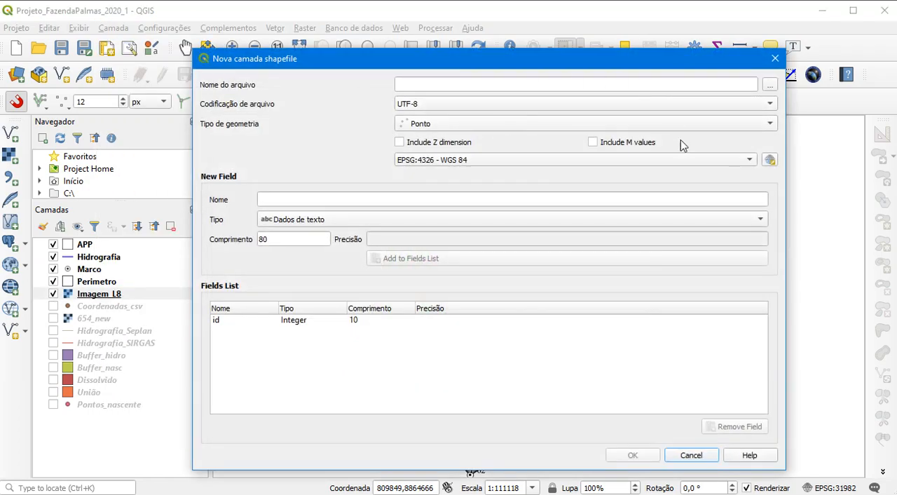
left_click(685, 125)
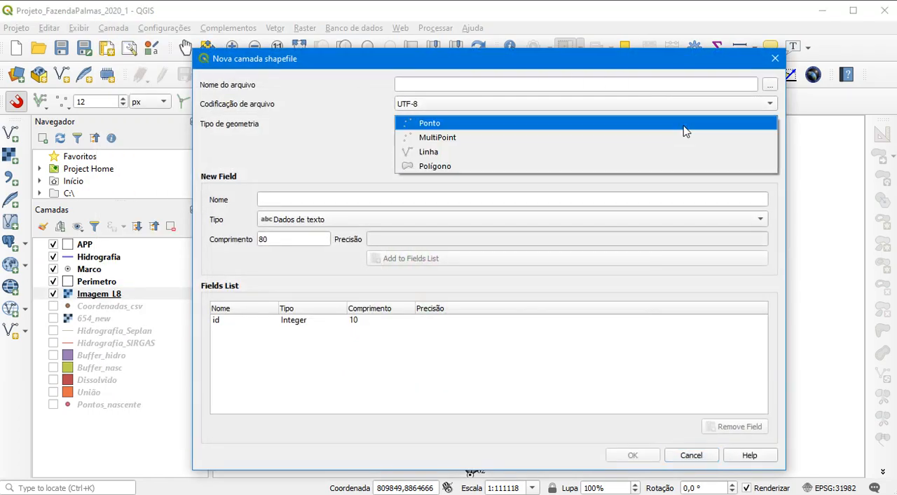
left_click(420, 152)
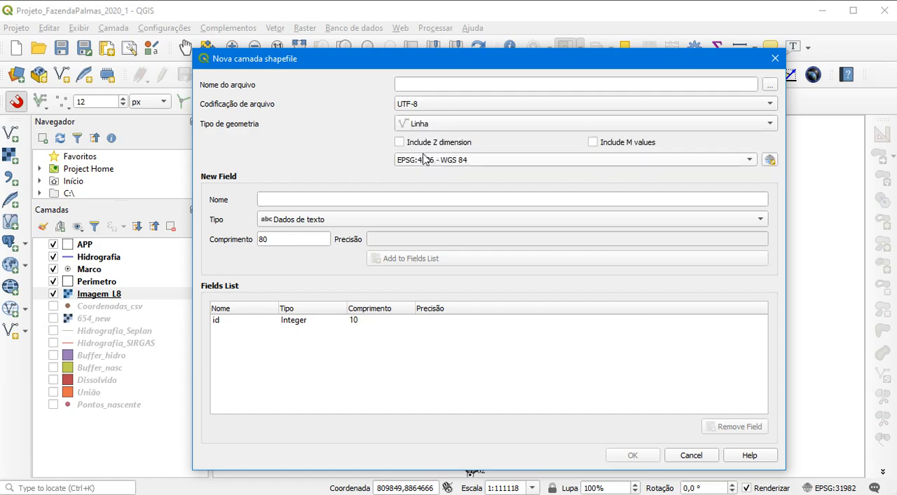
left_click(769, 85)
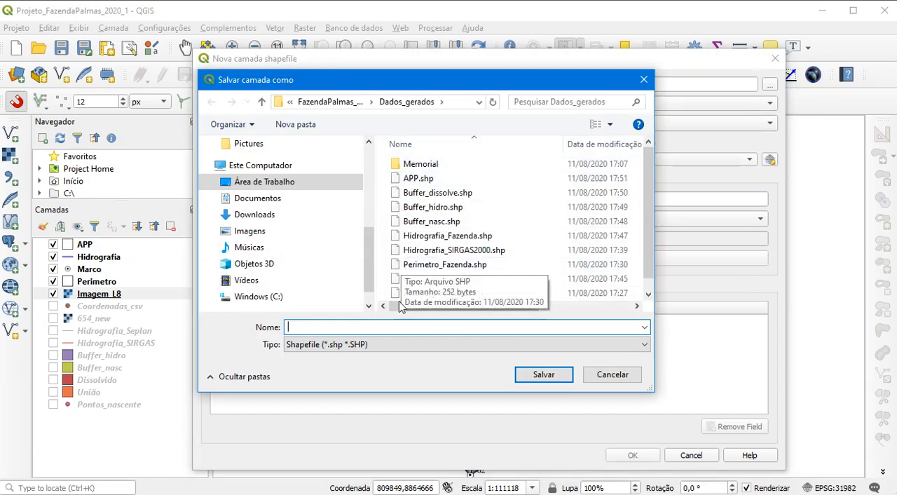
type("Lin")
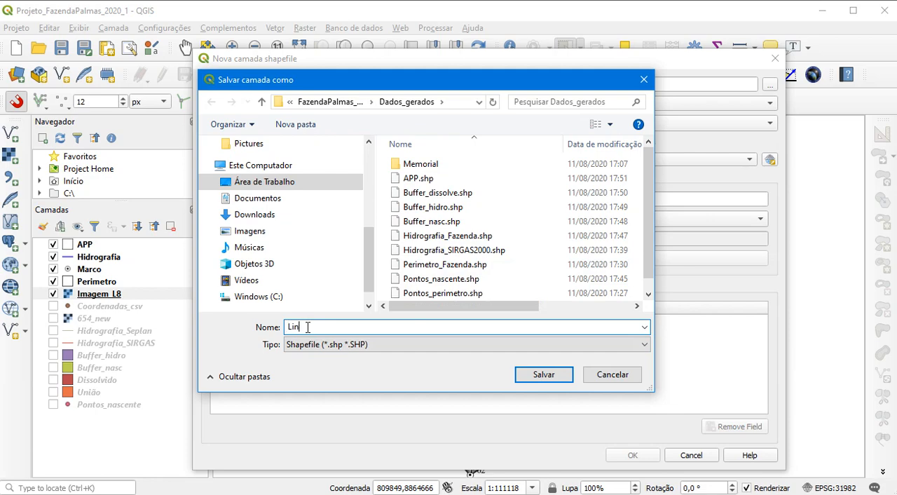
type("ha_confrontante")
left_click(537, 375)
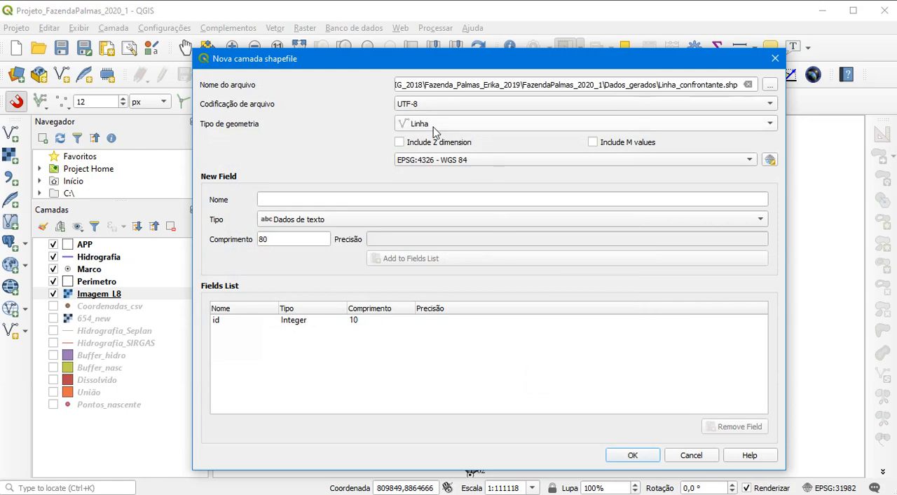
Create the shapefile in the project CRS EPSG:31982 - SIRGAS 2000 / UTM zone 22S and move Linha_confrontante to the top of the layer order
left_click(446, 161)
left_click(451, 177)
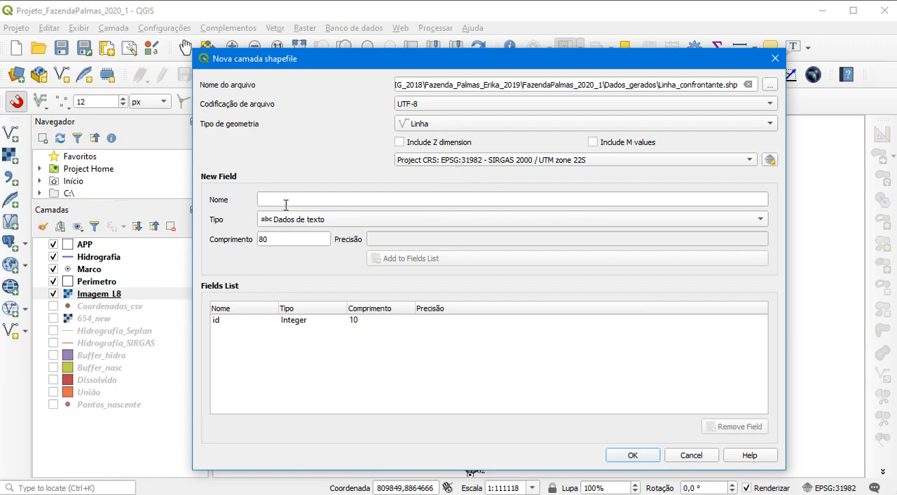
left_click(632, 455)
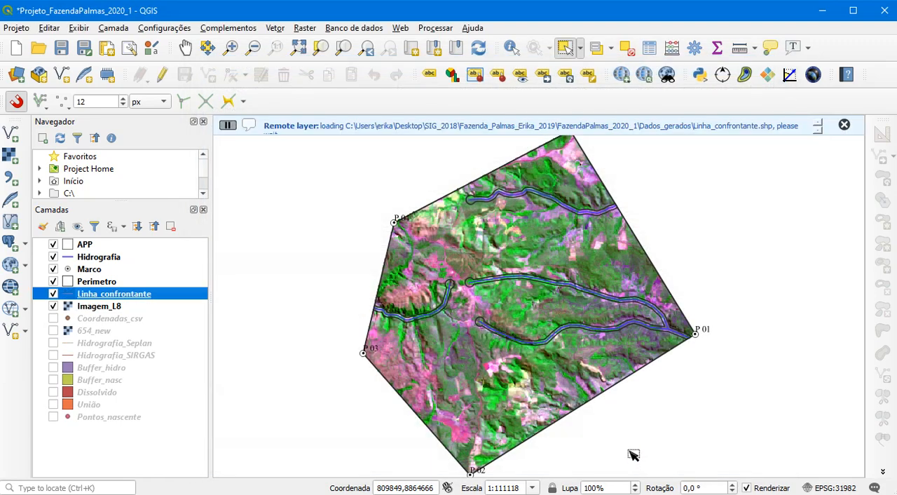
left_click_drag(94, 294, 79, 245)
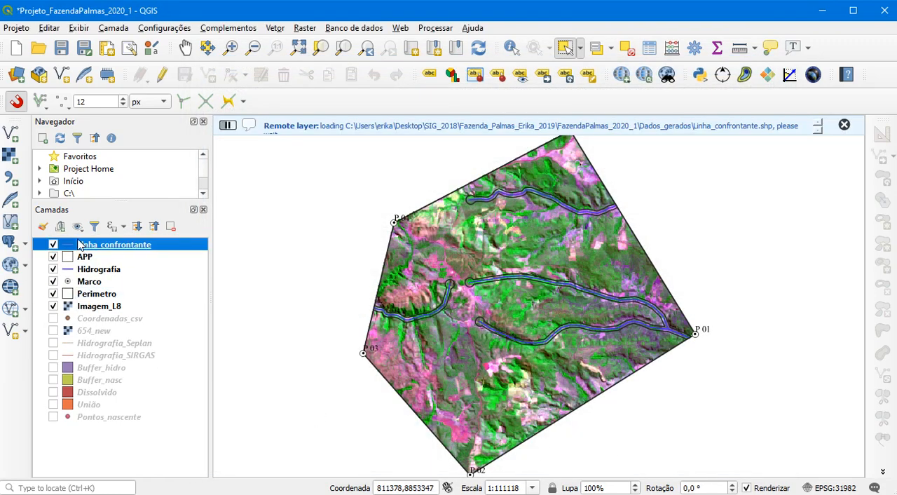
Make Linha_confrontante editable and draw a line from vertex P 04 northwest to about 816023,8862637, with id 1
left_click(166, 79)
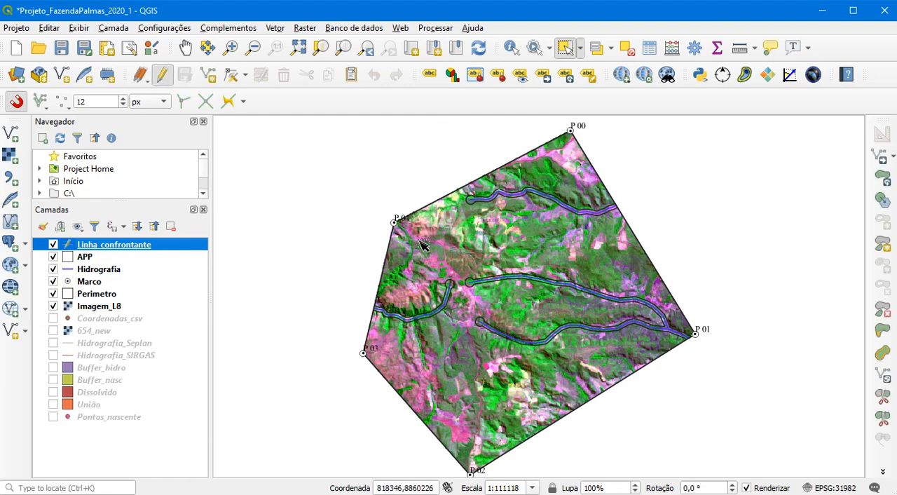
left_click(208, 75)
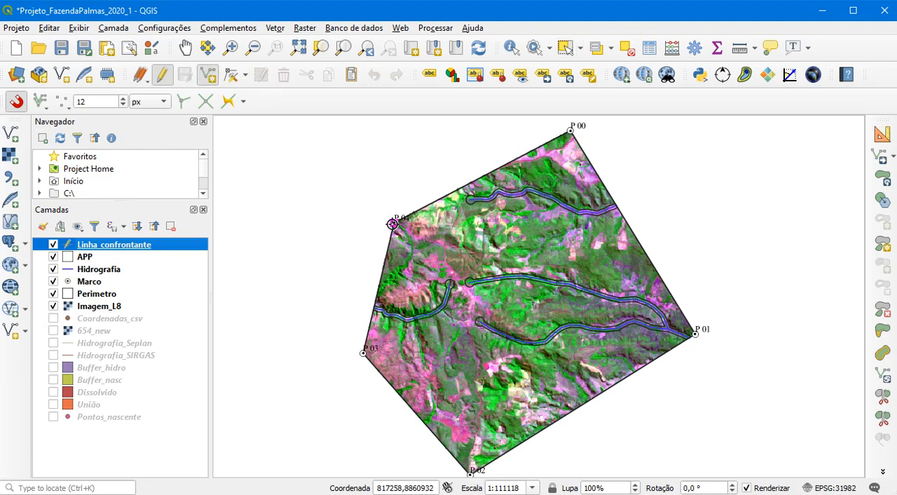
left_click(392, 223)
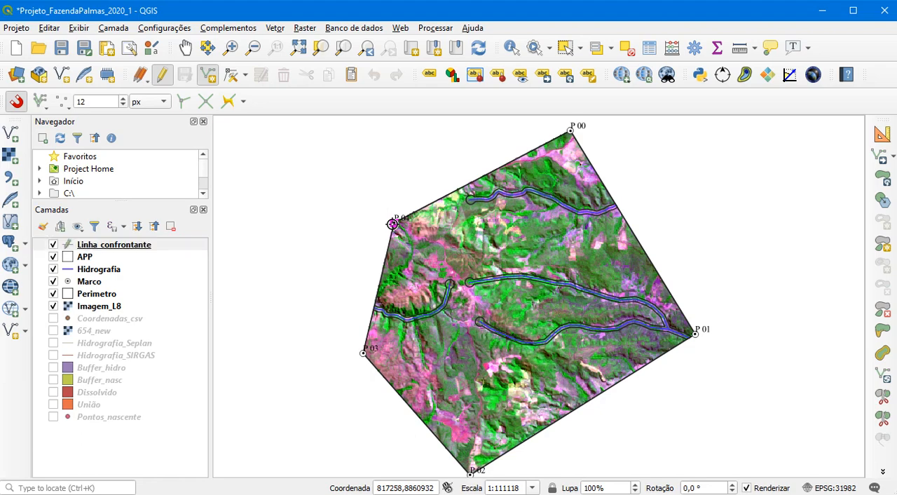
left_click(363, 185)
right_click(363, 184)
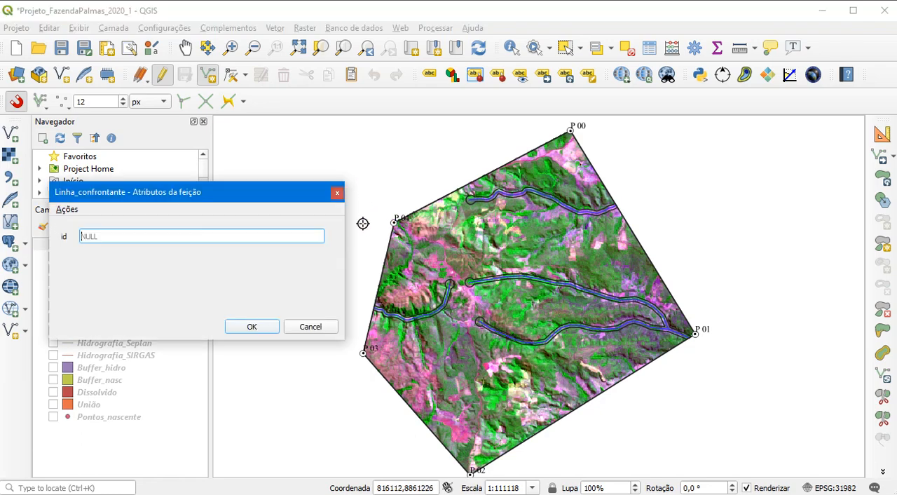
type("1")
left_click(244, 326)
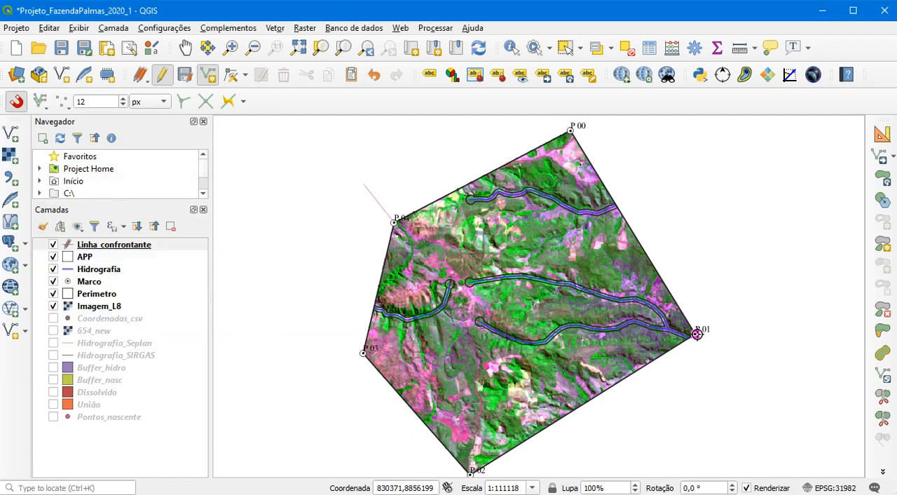
Draw a line from vertex P 01 outward to the east, ending at about 832340,8855581, with id 2
left_click(696, 333)
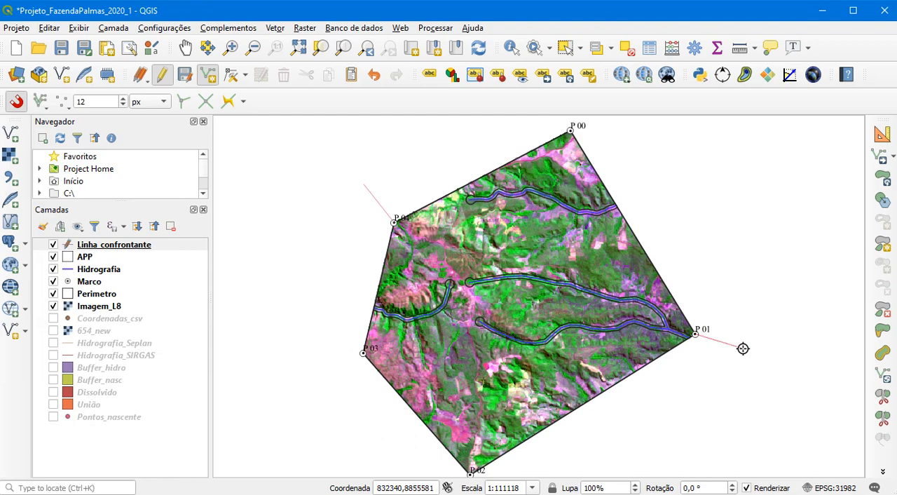
right_click(743, 348)
type("2")
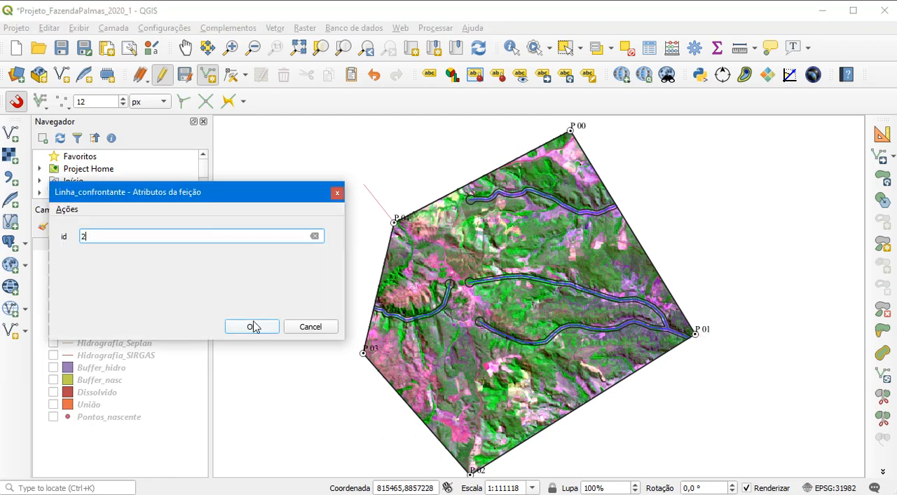
left_click(251, 326)
Draw a line from vertex P 02 southwest to about 819110,8848849 with id 1, and finish editing the layer with its changes saved
left_click_drag(325, 409, 320, 318)
left_click(465, 403)
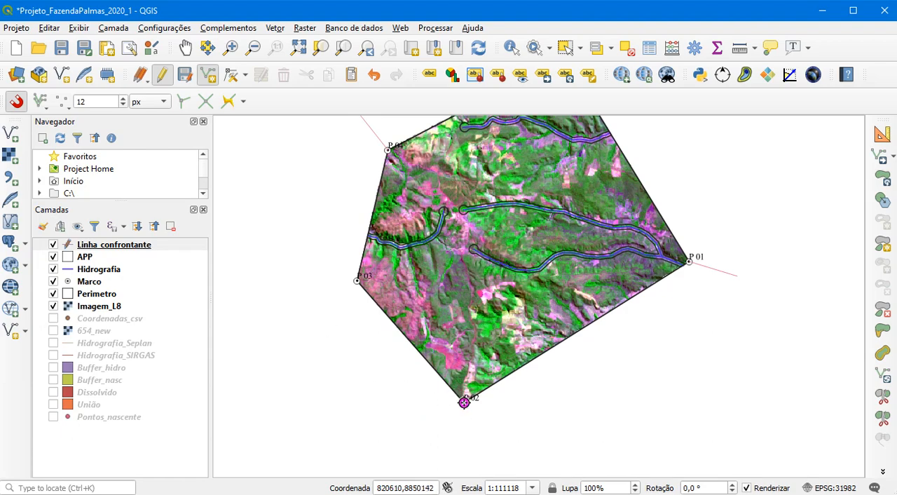
right_click(429, 432)
type("1")
left_click(254, 324)
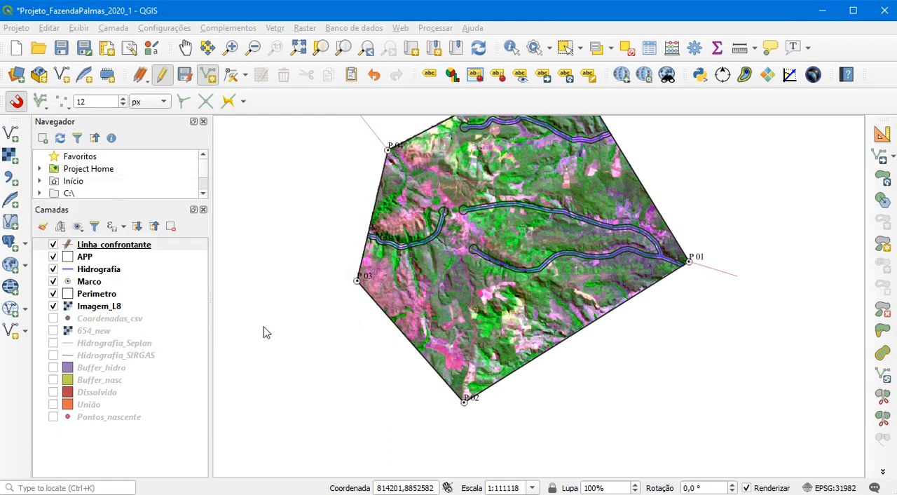
left_click(162, 76)
left_click(463, 262)
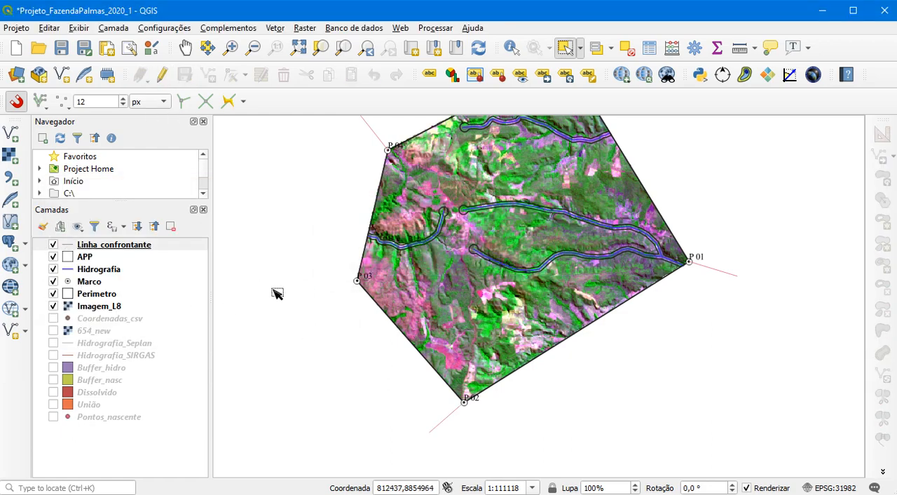
Style the Linha_confrontante layer with the dash black symbol and a line thickness of 0,4 mm
left_click_drag(277, 293, 290, 363)
left_click(98, 247)
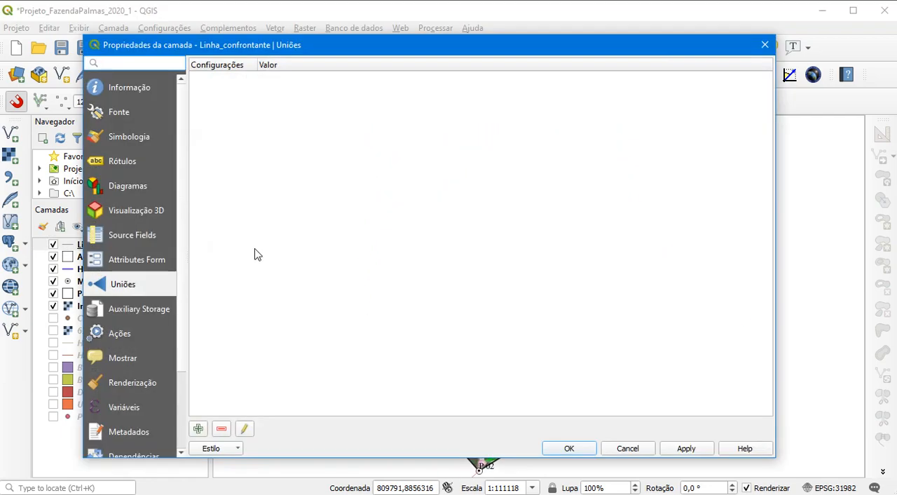
left_click(130, 141)
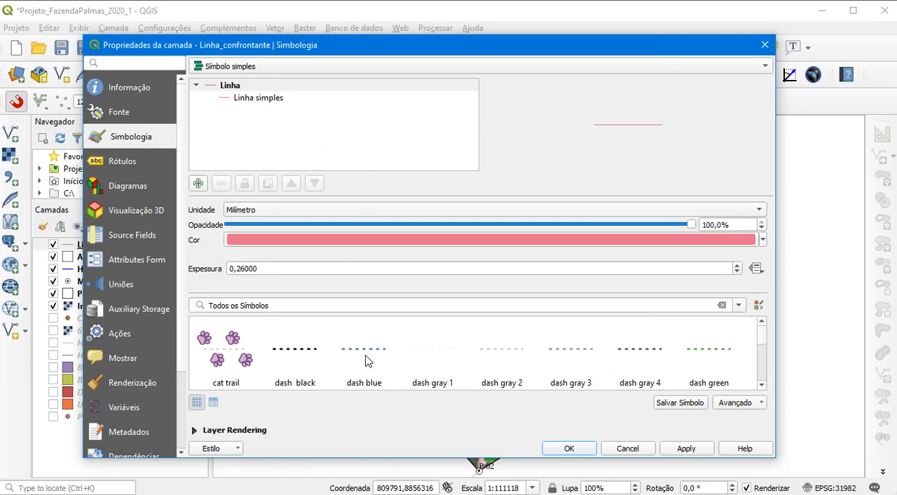
left_click(295, 356)
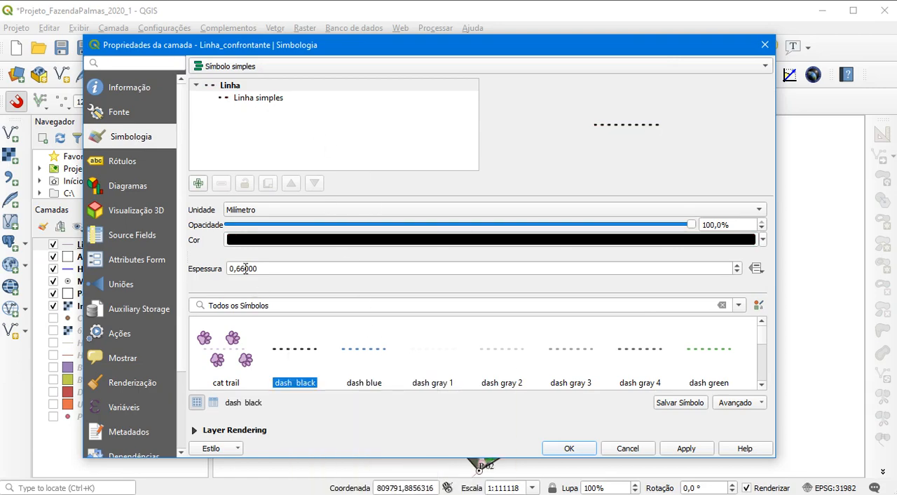
left_click_drag(238, 268, 266, 267)
type("4")
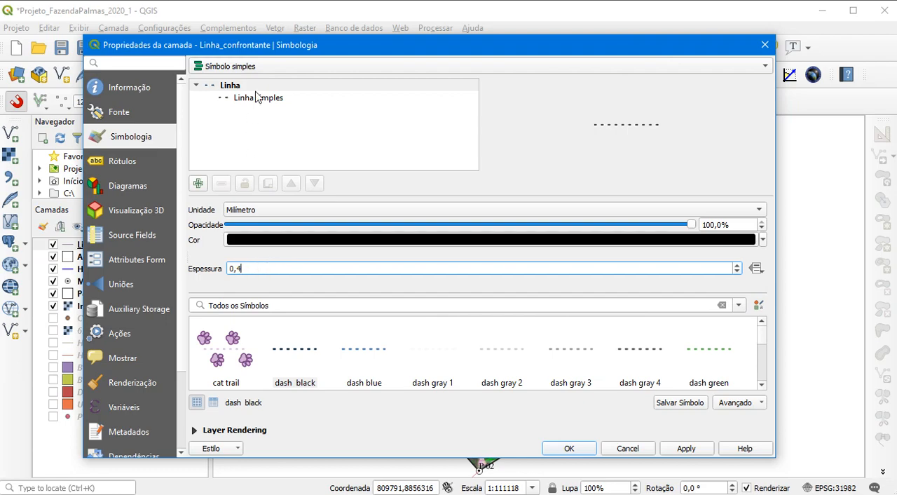
left_click(687, 448)
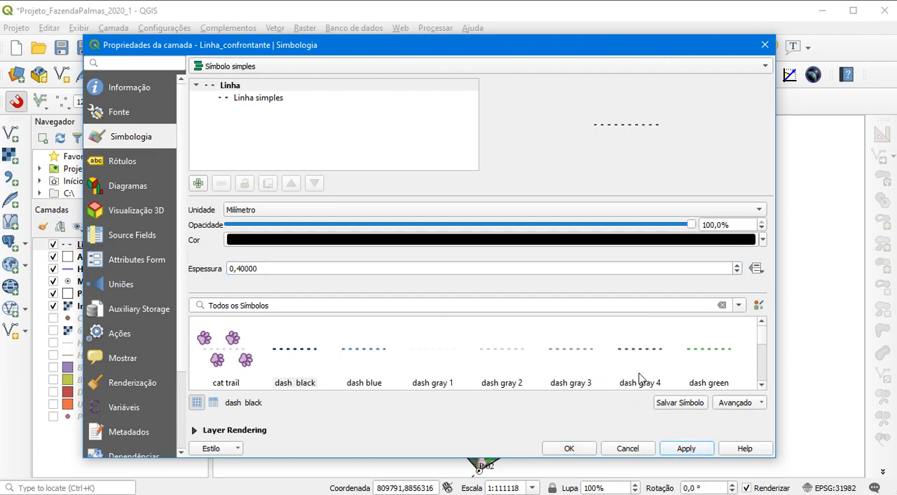
left_click_drag(628, 49, 481, 42)
left_click(420, 442)
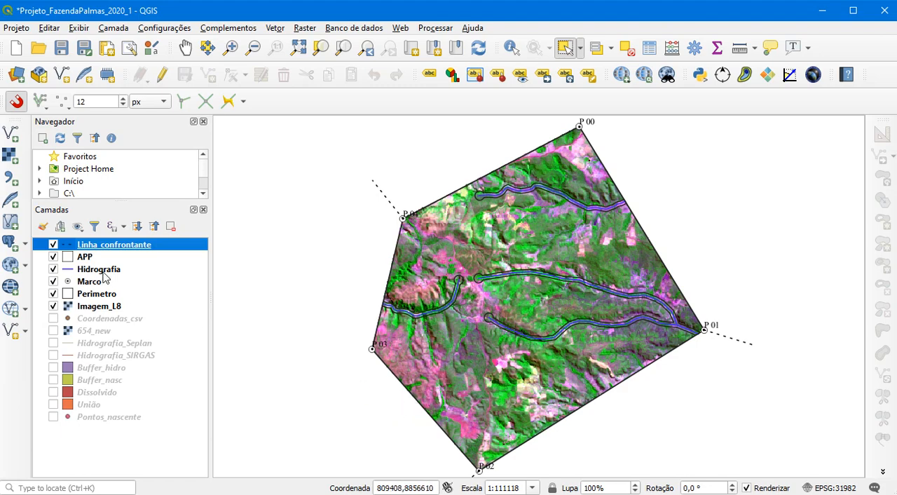
Move Linha_confrontante between Perimetro and Imagem_L8 in the layer order and save the project
left_click_drag(110, 251, 111, 311)
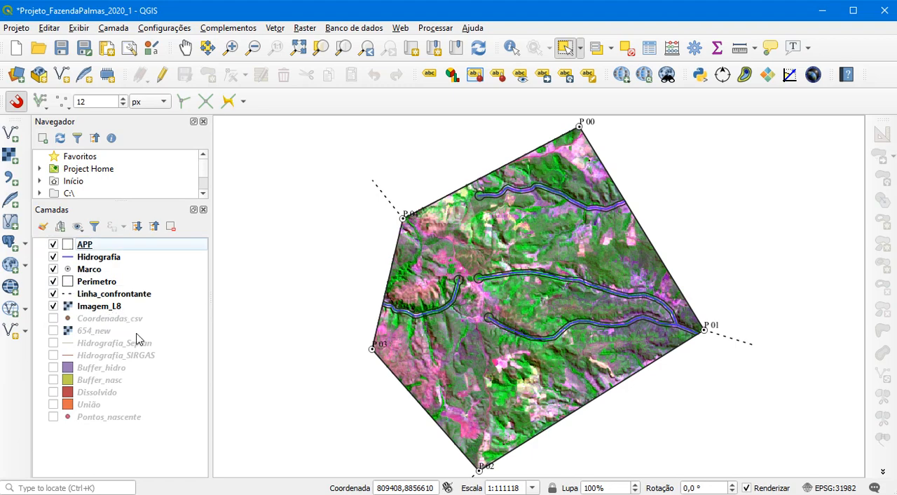
left_click(61, 49)
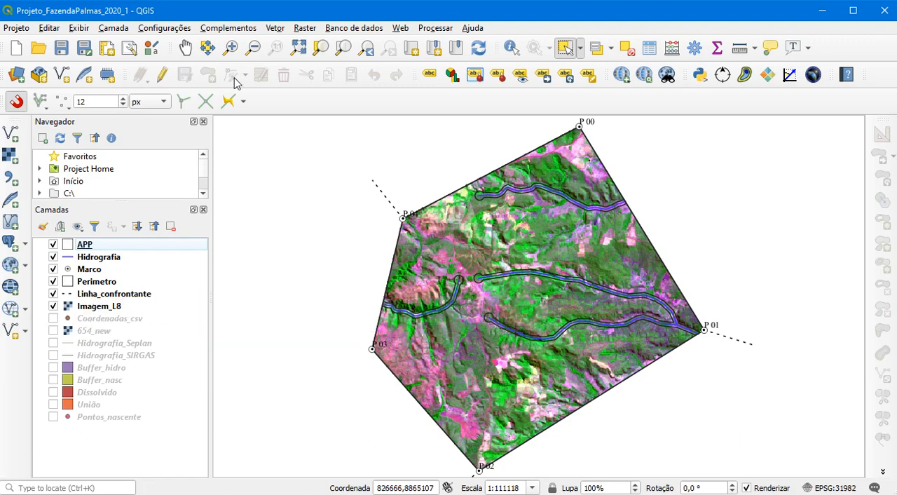
Hide the APP, Hidrografia, Marco, Linha_confrontante and Imagem_L8 layers, and make Perimetro the active layer
left_click(53, 244)
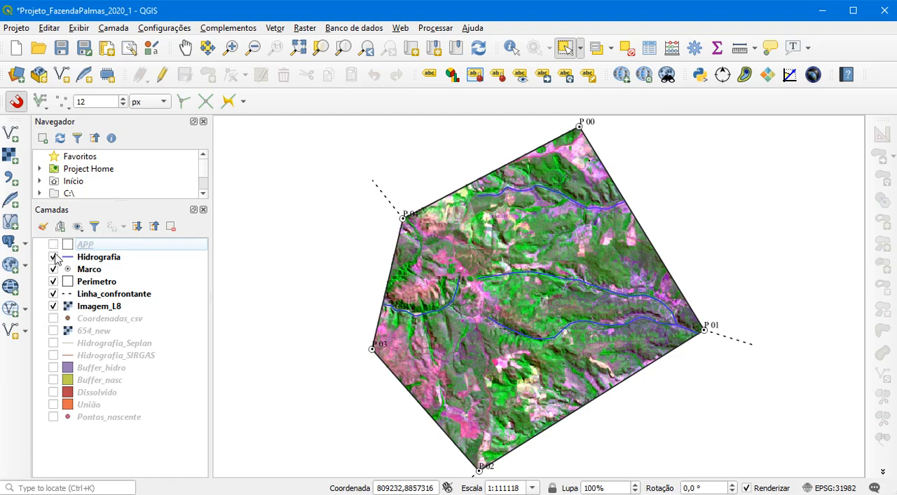
left_click(53, 257)
left_click(53, 269)
left_click(53, 293)
left_click(53, 305)
left_click(106, 282)
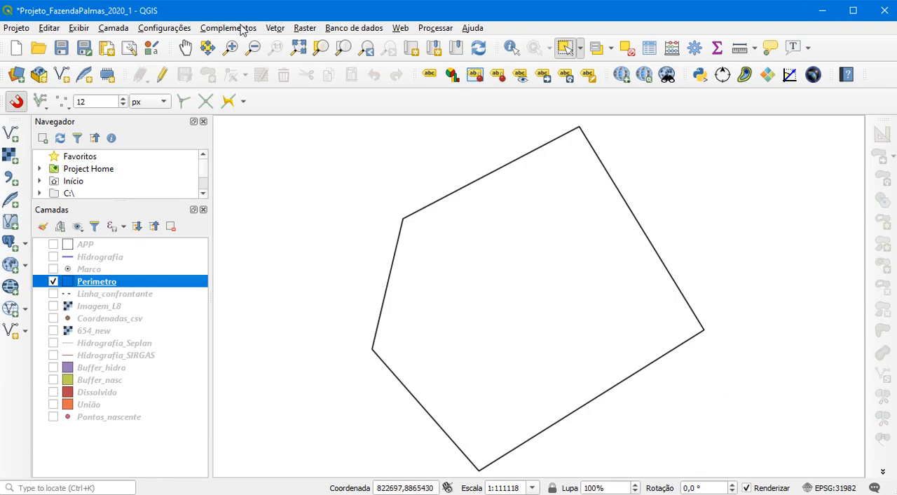
Search the installed plugins for "azimu" and examine the description of Azimuth and Distance Calculator
left_click(241, 29)
left_click(241, 44)
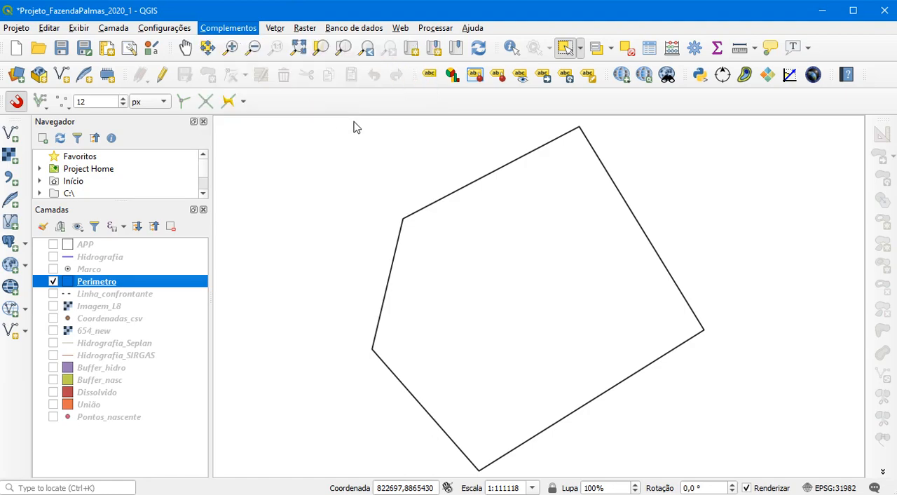
left_click_drag(190, 81, 145, 85)
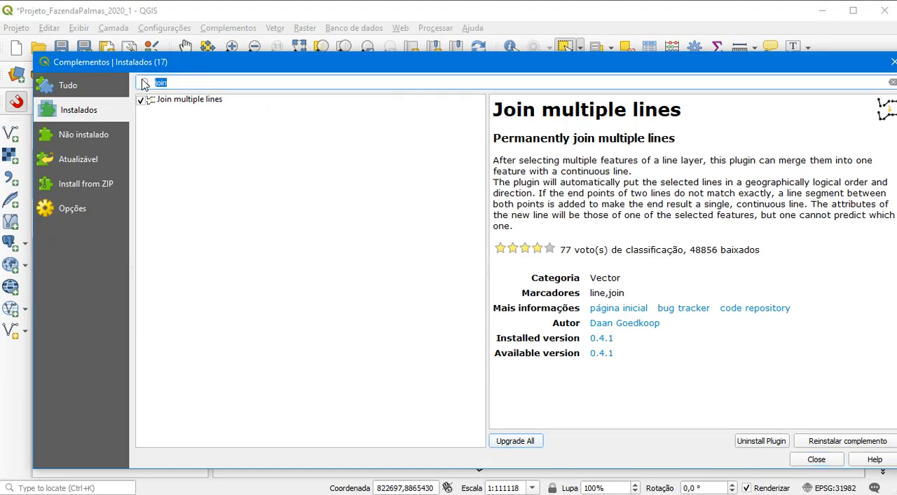
type("azimu")
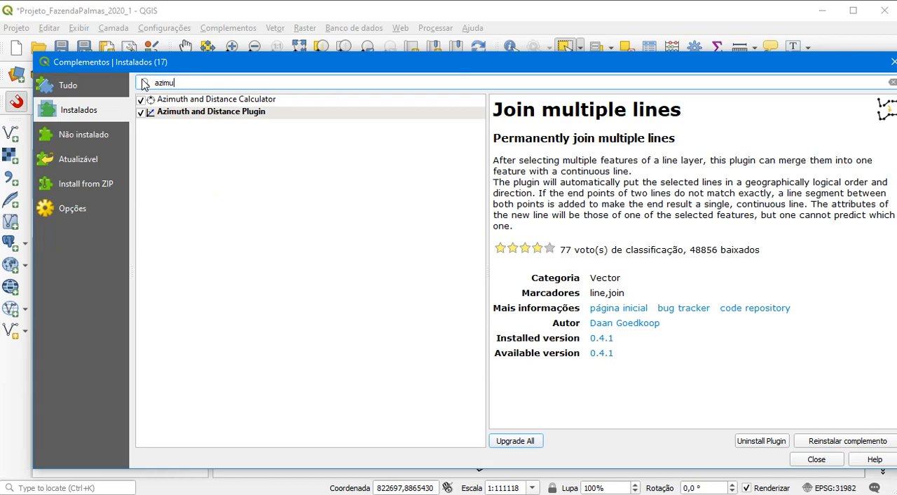
left_click(218, 100)
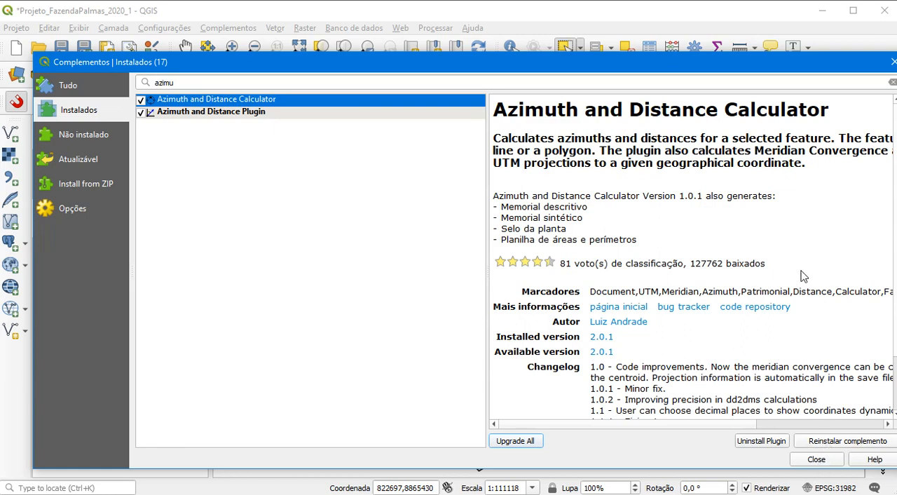
scroll(804, 276, "down", 2)
scroll(617, 312, "up", 1)
scroll(617, 312, "down", 1)
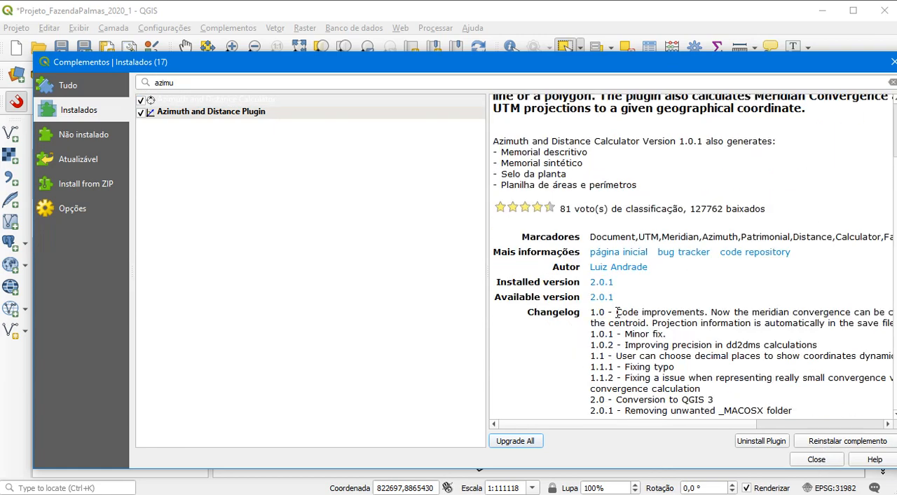
scroll(621, 311, "up", 1)
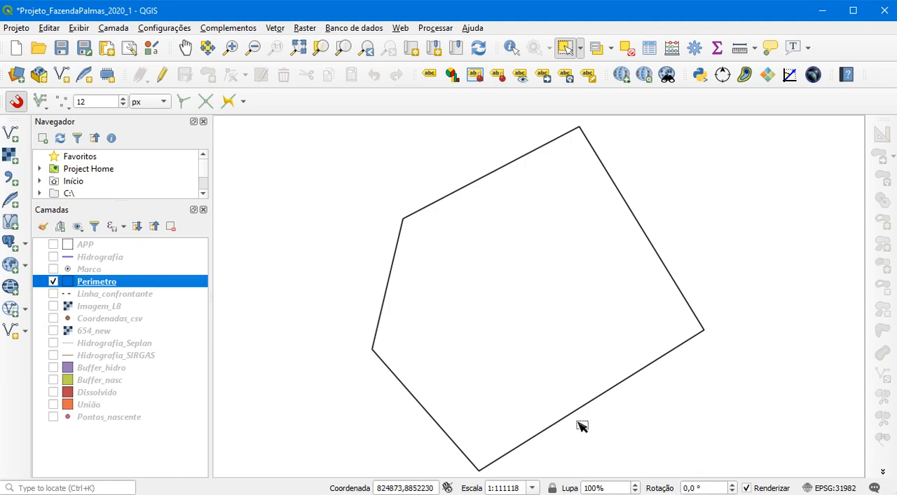
Start the Multipartes para partes simples geometry tool with Perimetro as the input layer
left_click(275, 29)
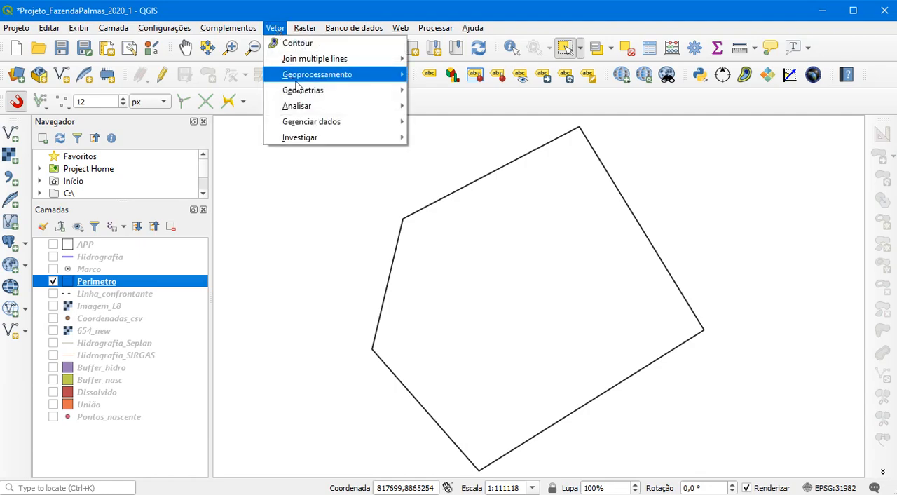
mouse_move(306, 91)
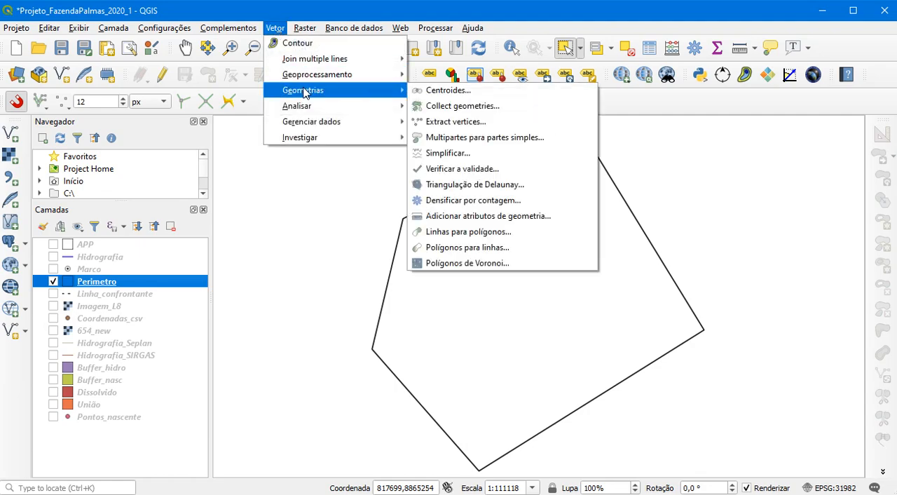
left_click(481, 139)
left_click(278, 83)
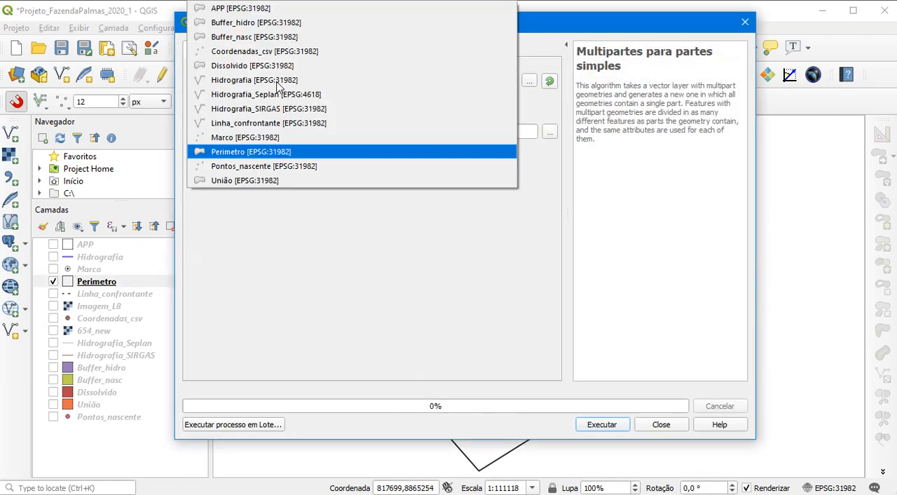
left_click(285, 152)
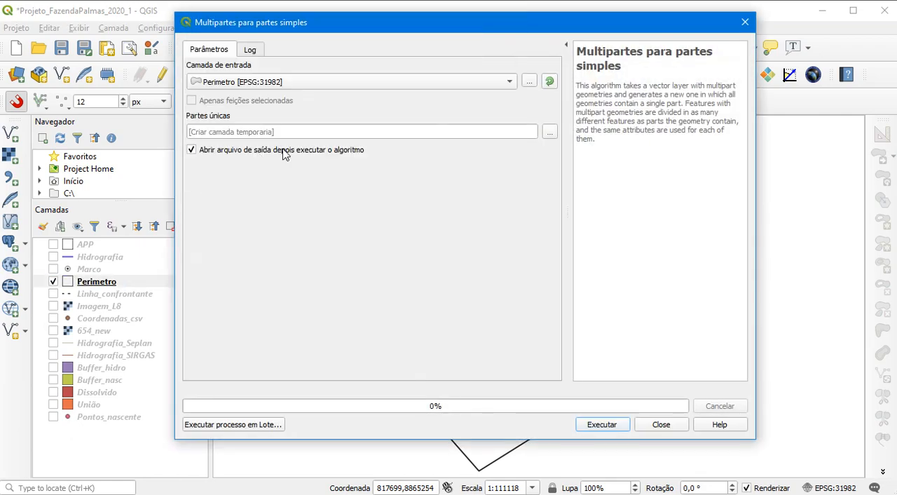
Set the single-parts output to a shapefile named Perimetro_partesimples in the Dados_gerados folder
left_click(550, 132)
left_click(601, 149)
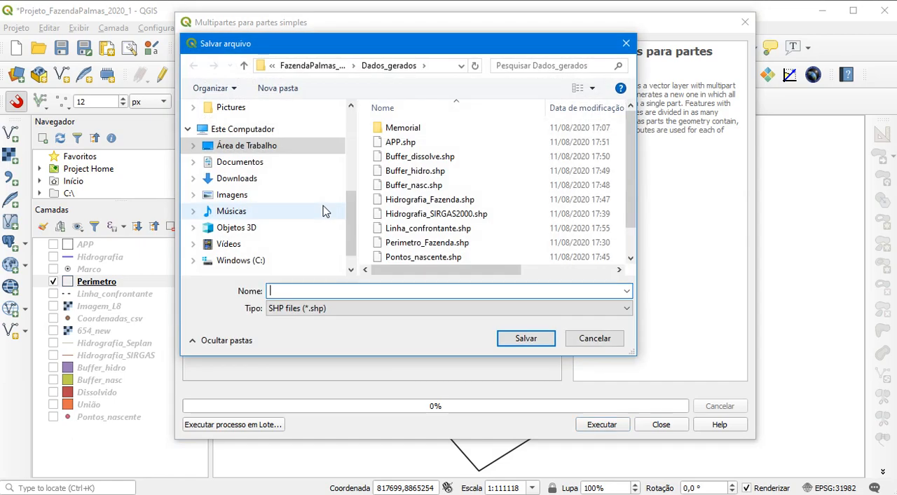
type("Perimeto")
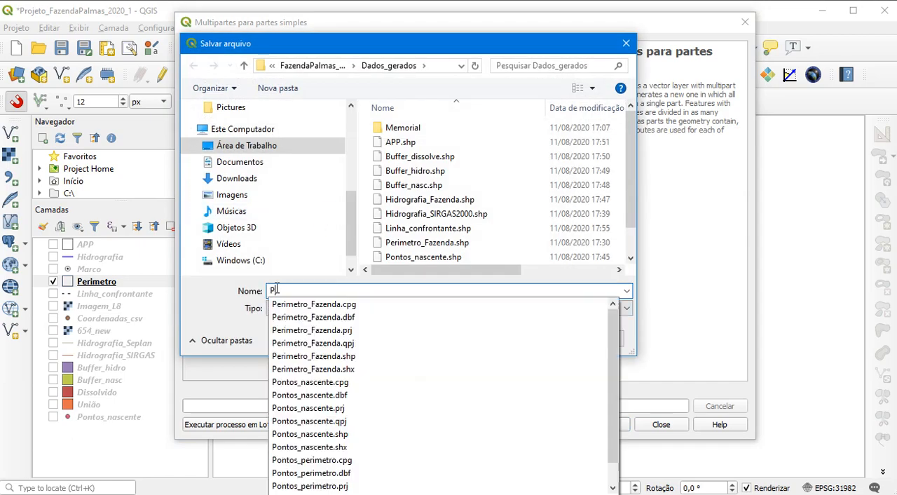
key("BackSpace")
key("BackSpace")
type("ro_pa")
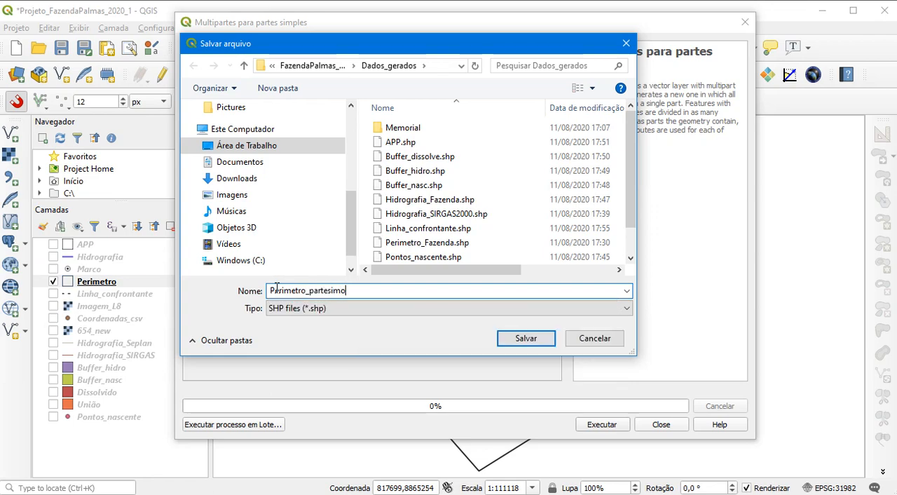
type("rtesimples")
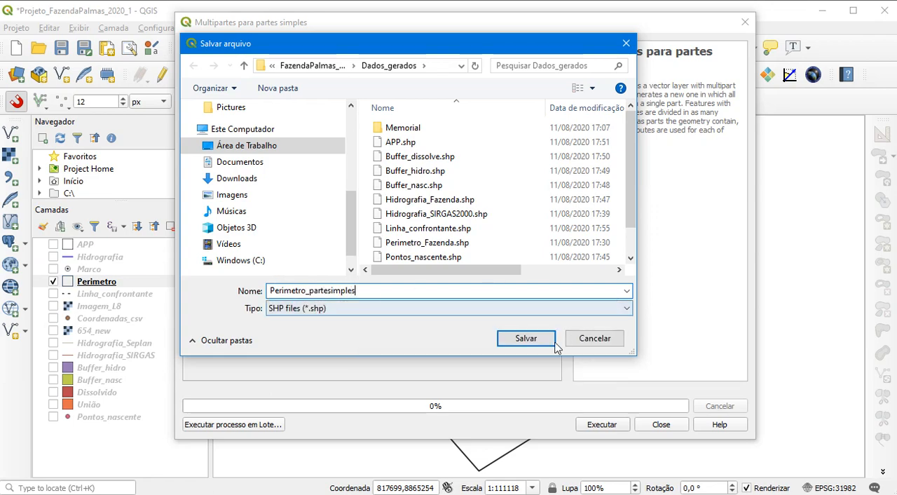
left_click(539, 342)
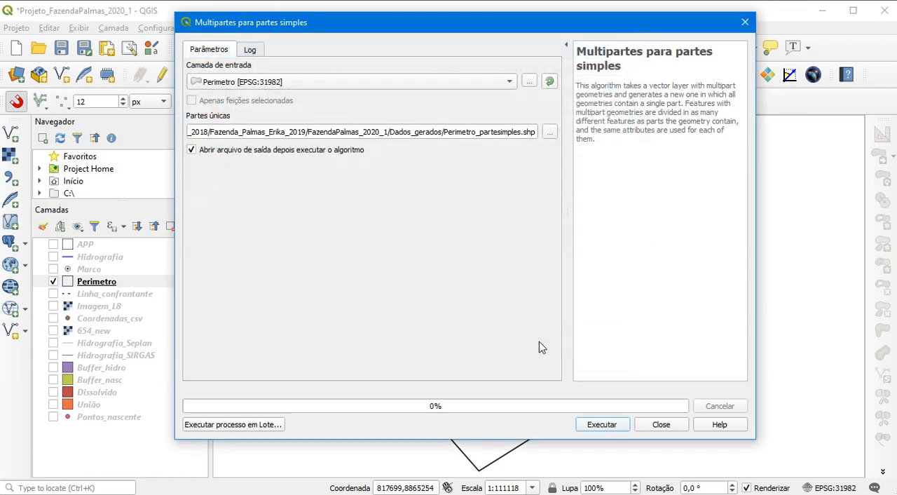
Run the multipart to single-part conversion, hide the original Perimetro layer and save the project
left_click(595, 428)
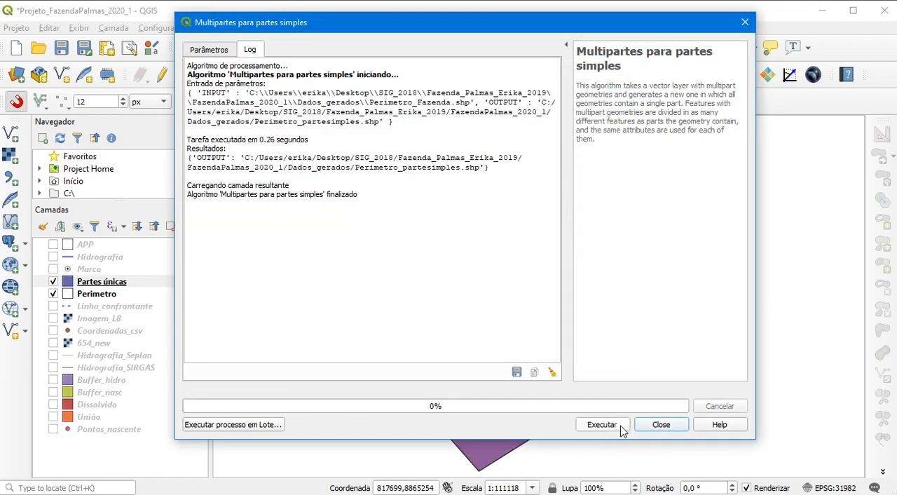
left_click(661, 424)
left_click(53, 295)
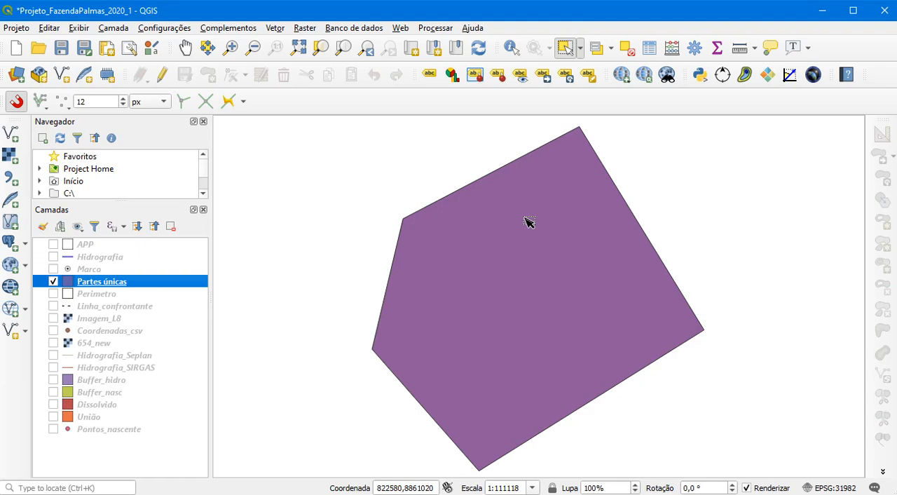
left_click(61, 47)
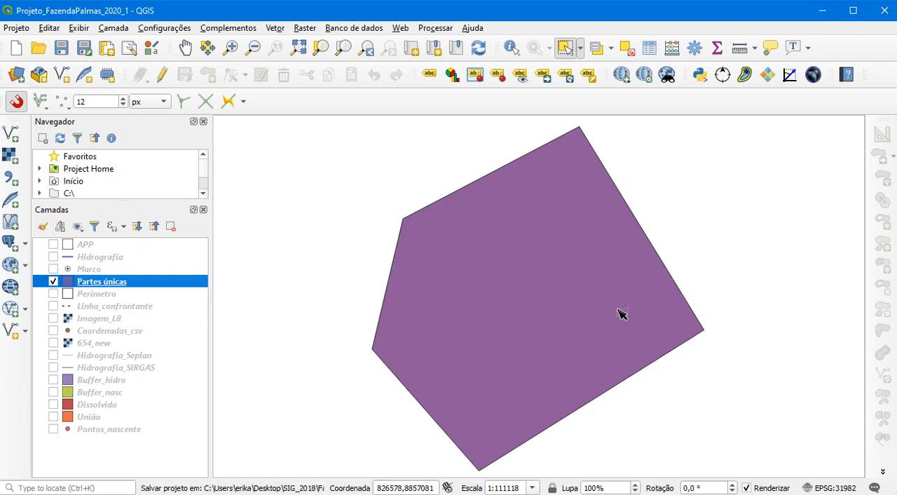
Try to calculate azimuths and distances for Partes únicas with the Azimuth and Distance Calculator without selecting a feature
left_click(722, 75)
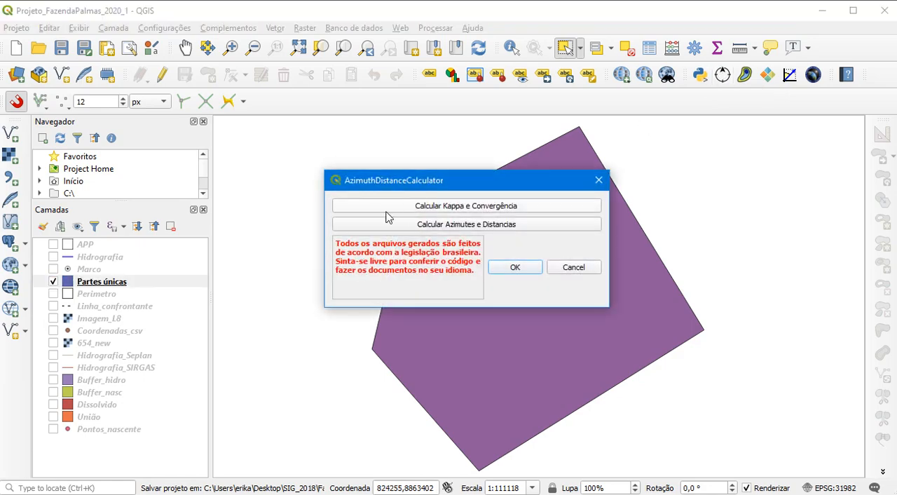
left_click(403, 224)
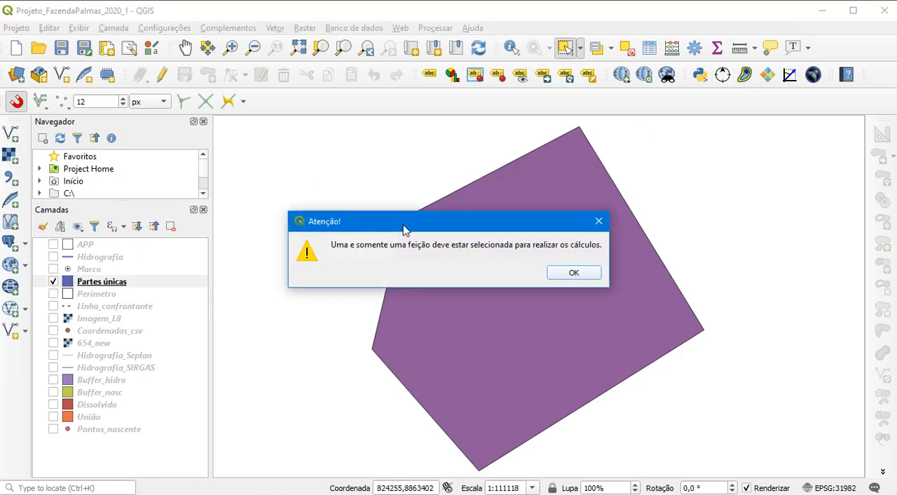
left_click(574, 274)
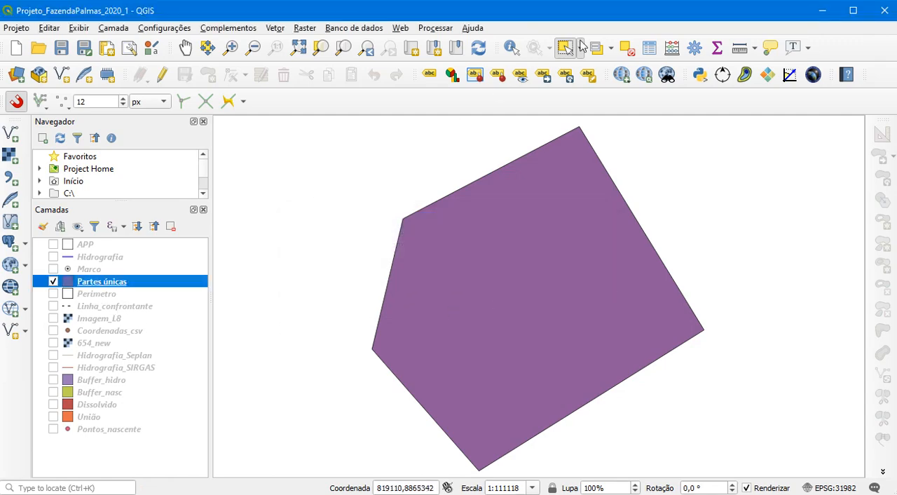
Select the Partes únicas polygon on the map and close the leftover Azimuth and Distance Calculator dialog
left_click(575, 220)
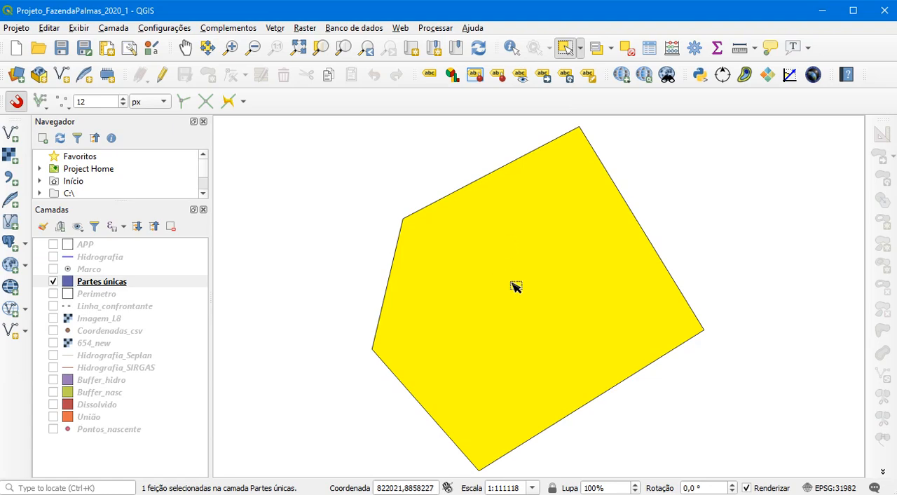
left_click(571, 494)
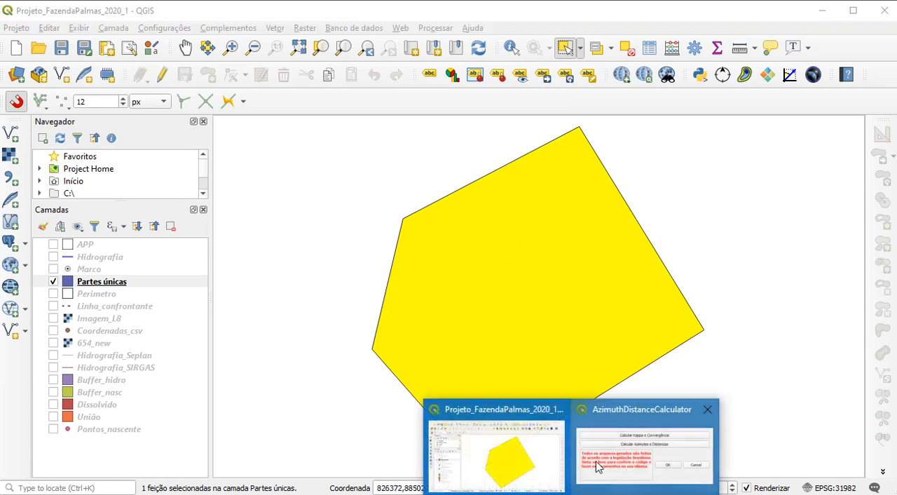
left_click(631, 408)
left_click(596, 179)
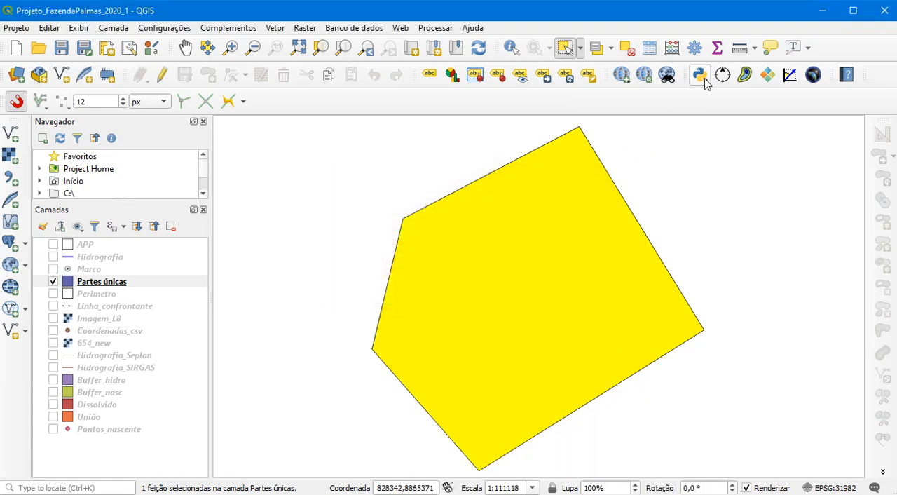
Try to calculate azimuths and distances for the selected polygon, using the centroid-based meridian convergence, two decimal places and vertex prefix Pt
left_click(723, 74)
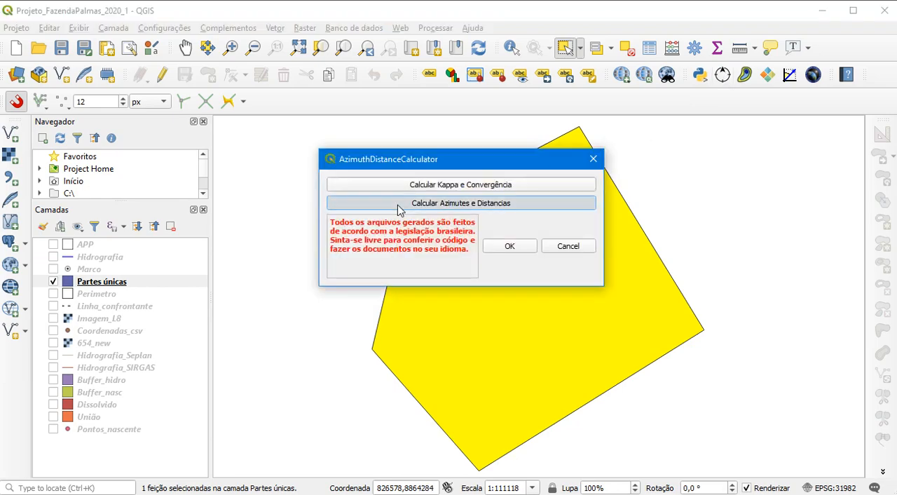
left_click(399, 208)
left_click(652, 128)
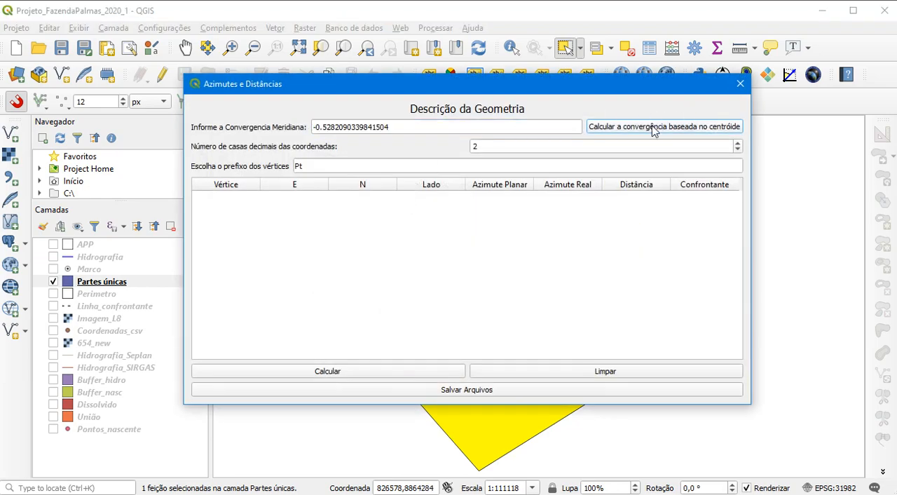
left_click(298, 377)
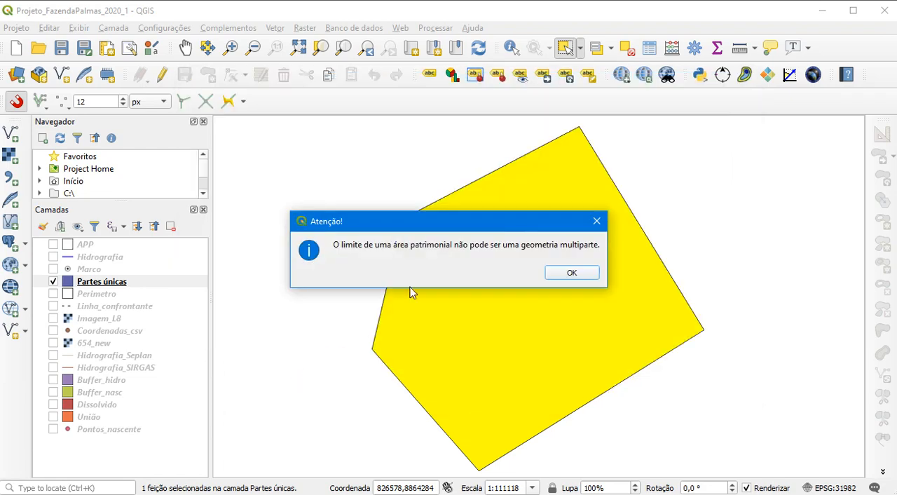
left_click(569, 273)
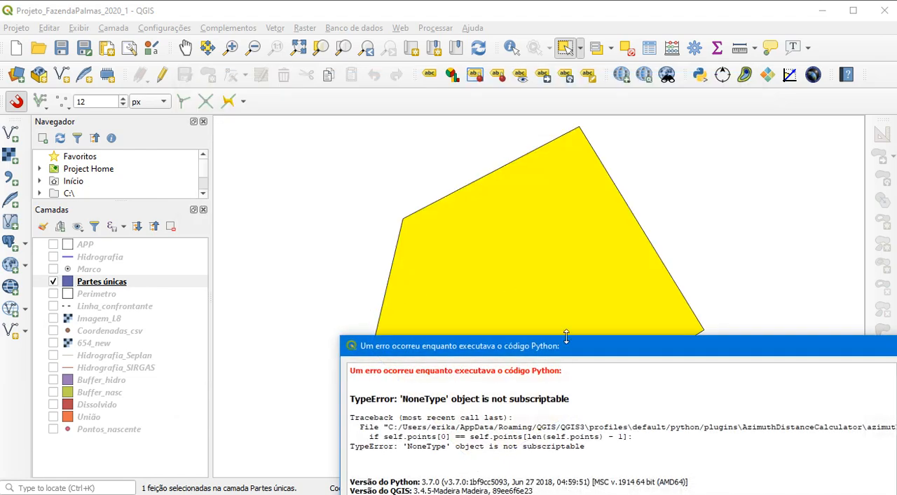
left_click(792, 213)
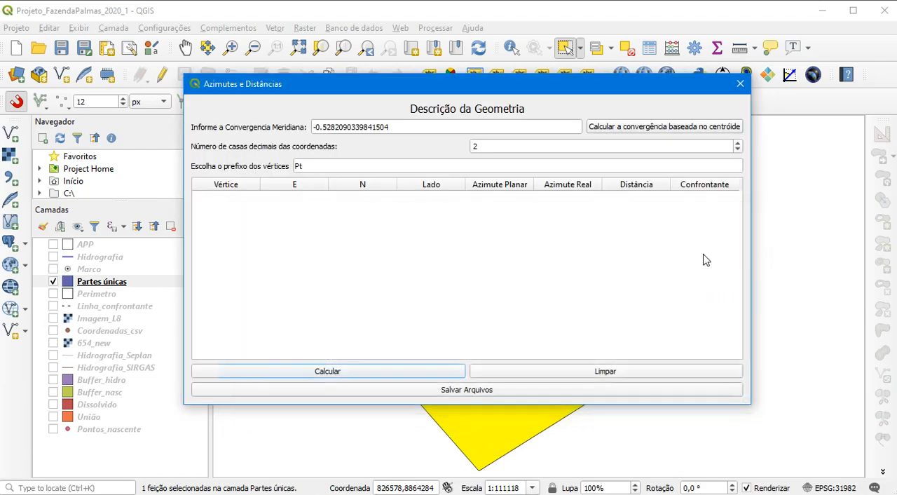
left_click(740, 84)
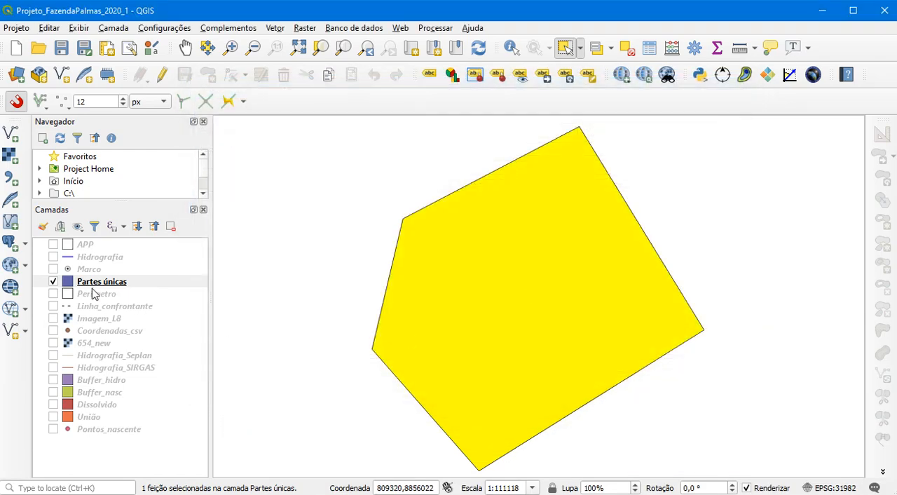
Remove the Partes únicas layer from the project, show the Perimetro layer again and save the project
right_click(94, 285)
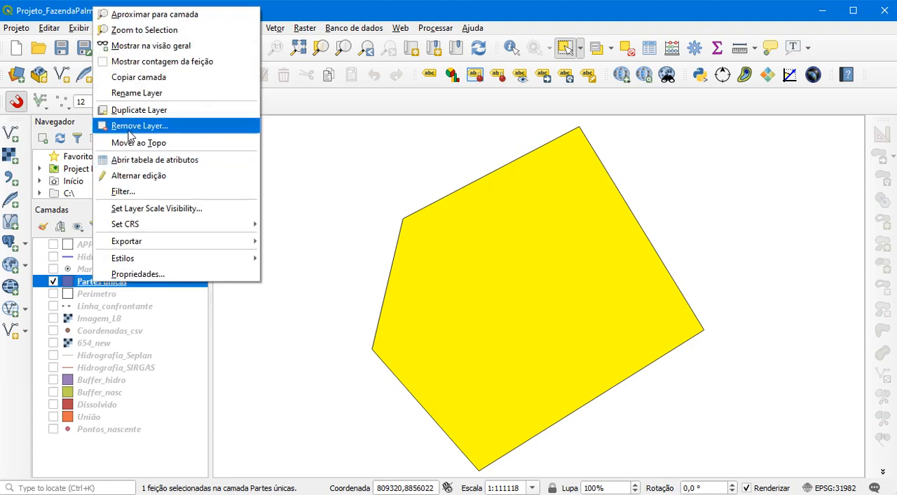
left_click(139, 125)
left_click(436, 273)
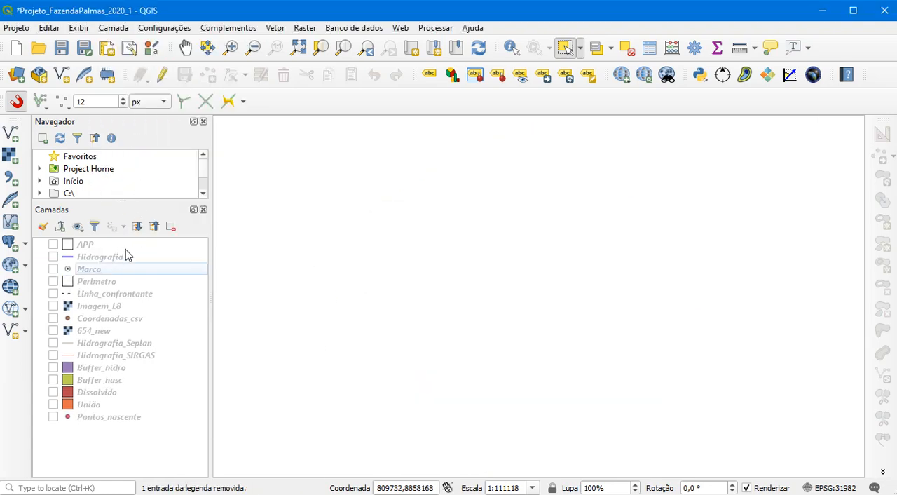
left_click(54, 281)
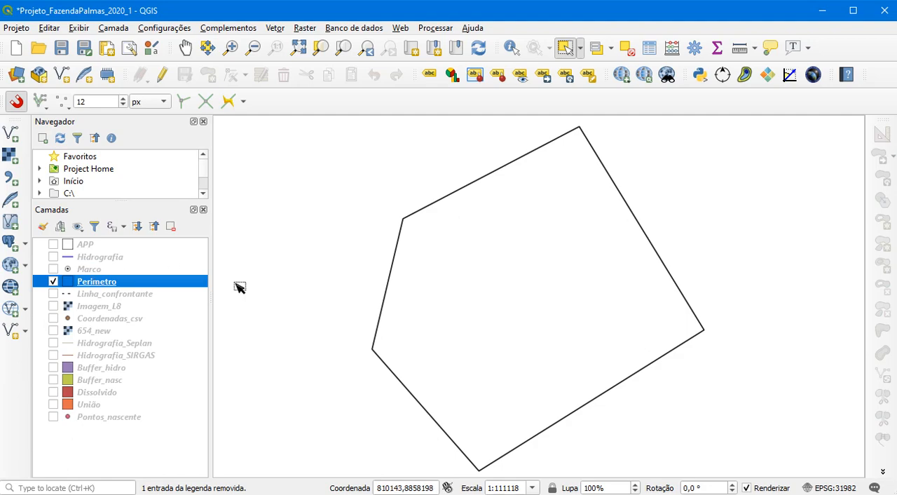
left_click(69, 49)
Start Multipartes para partes simples again with Perimetro as the input layer and open the output destination options
left_click(273, 30)
mouse_move(328, 77)
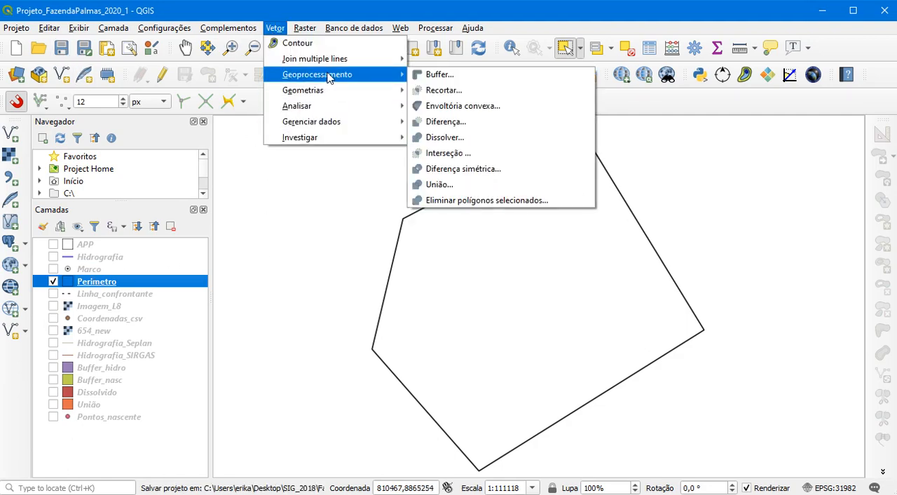
mouse_move(321, 126)
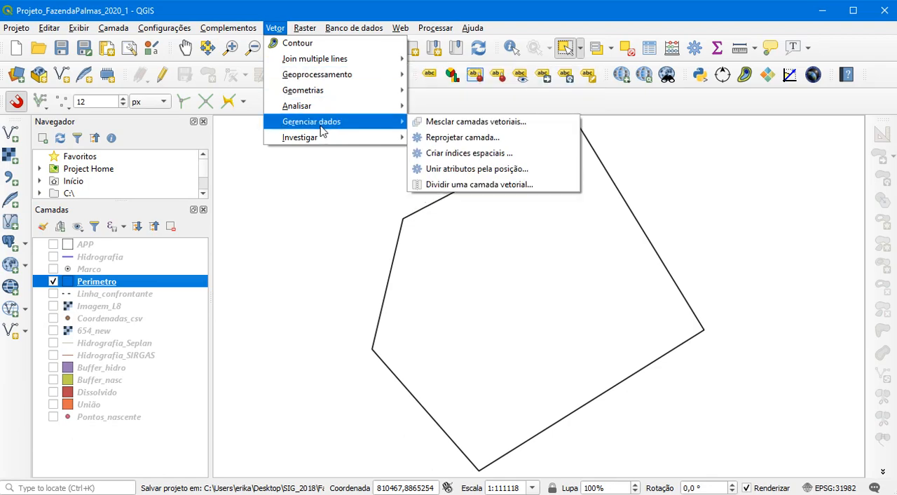
mouse_move(321, 92)
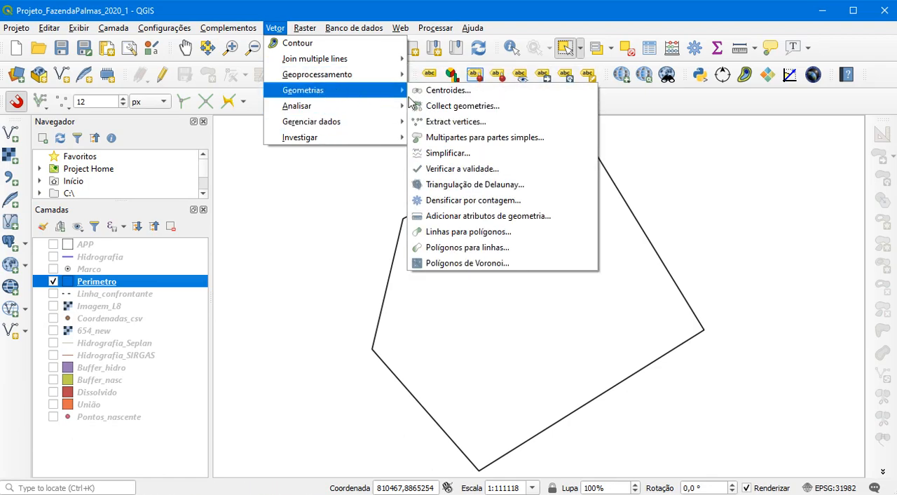
left_click(457, 137)
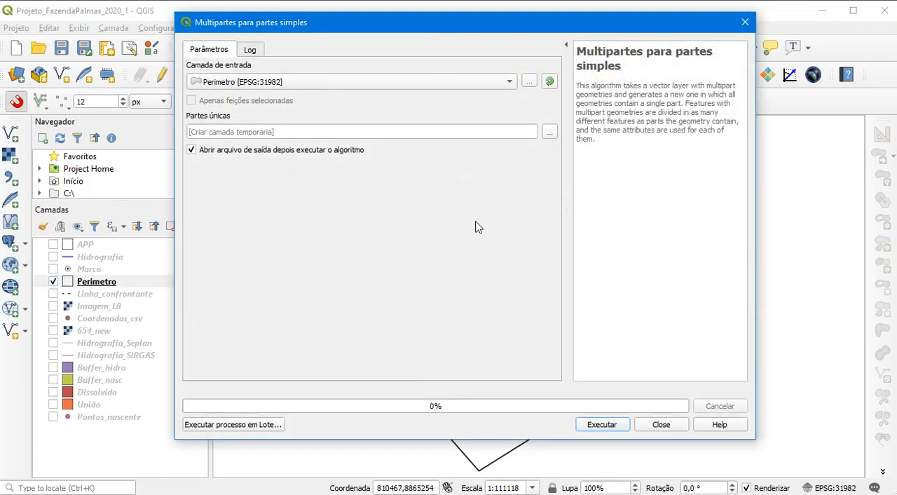
left_click(550, 131)
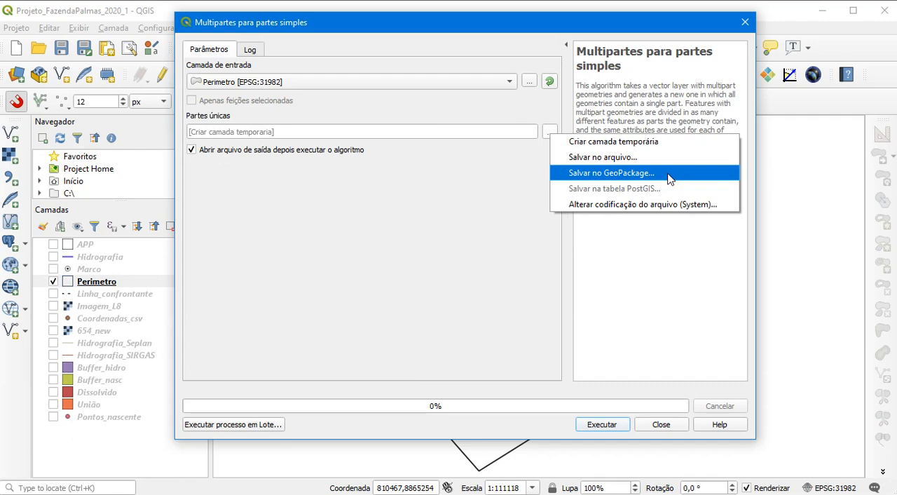
Set the single-part output to a GeoPackage named Perimetro_parte_simples in the Dados_gerados folder
left_click(602, 180)
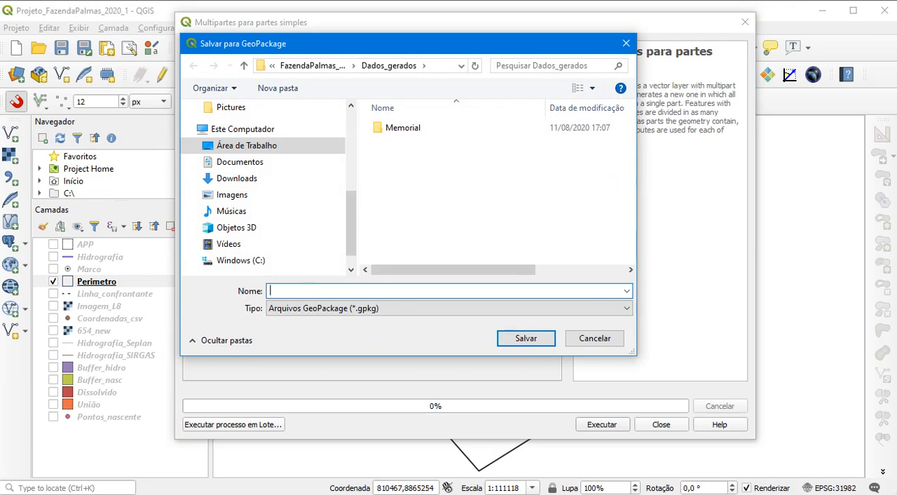
type("Perimetro")
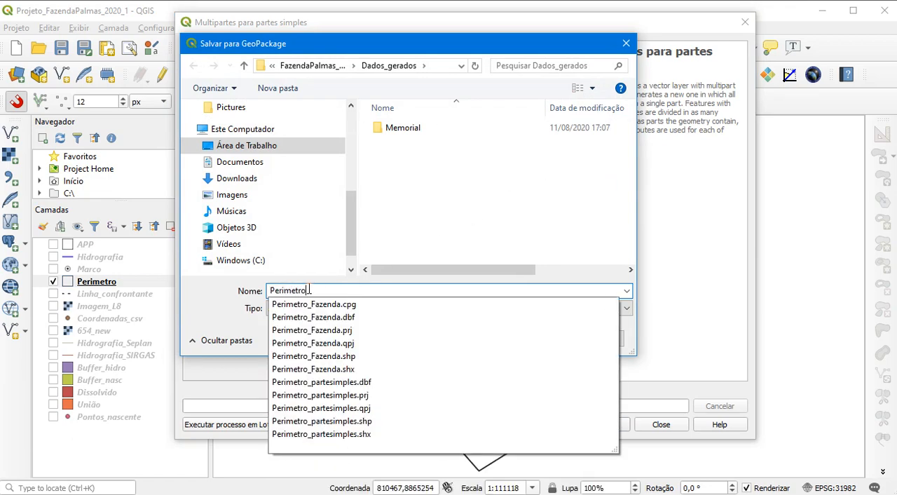
type("_parte_simples")
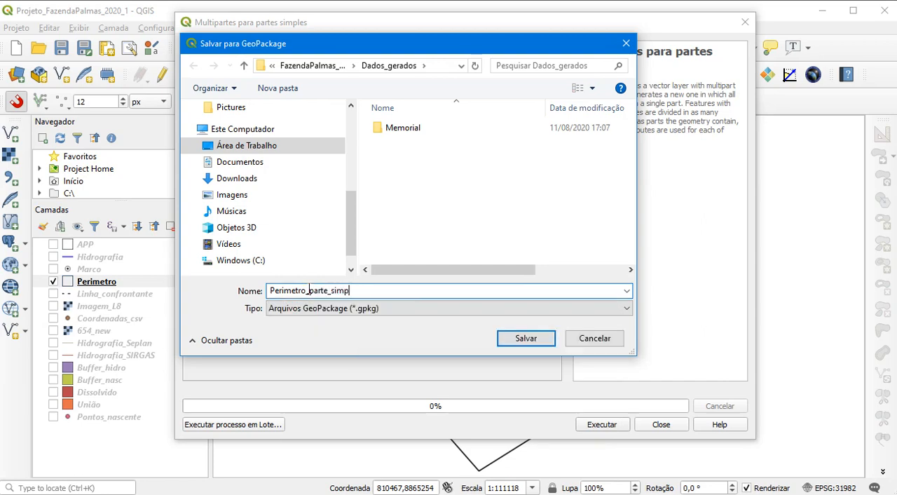
left_click(512, 340)
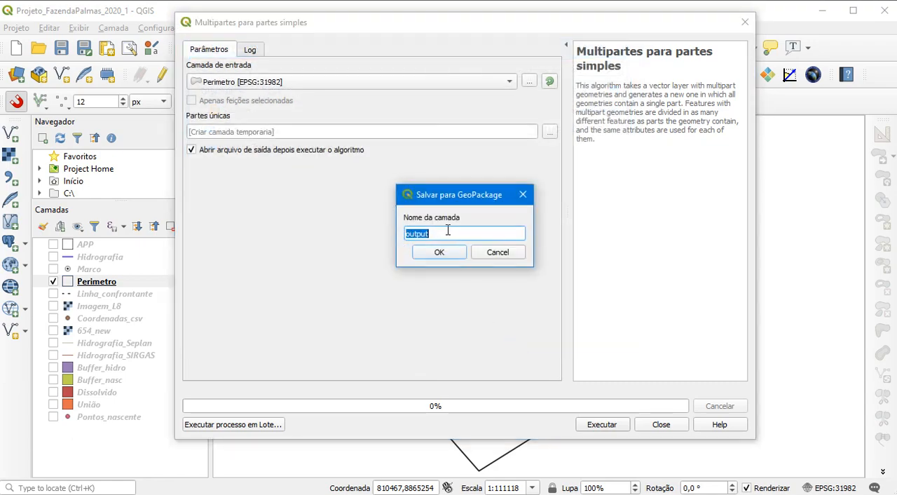
Name the output layer Perimetro_partesimples, run the multipart-to-single-part conversion and close the tool
type("Part")
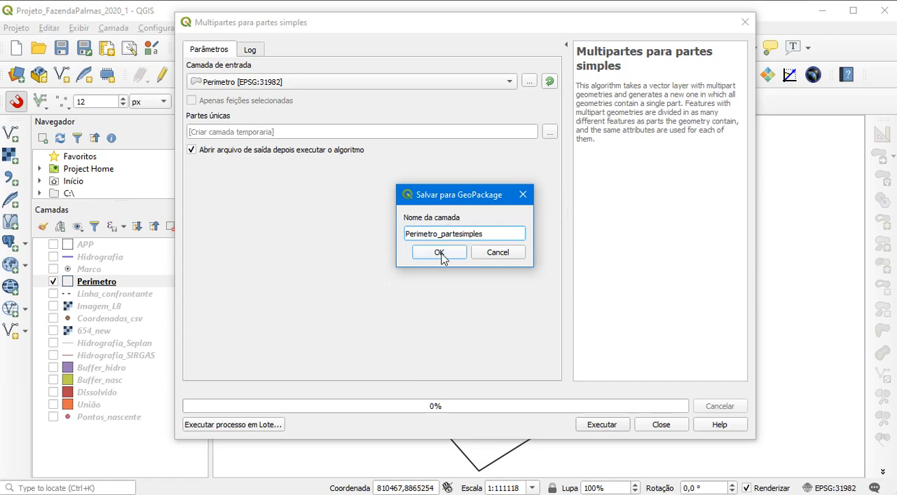
left_click(442, 254)
left_click(607, 428)
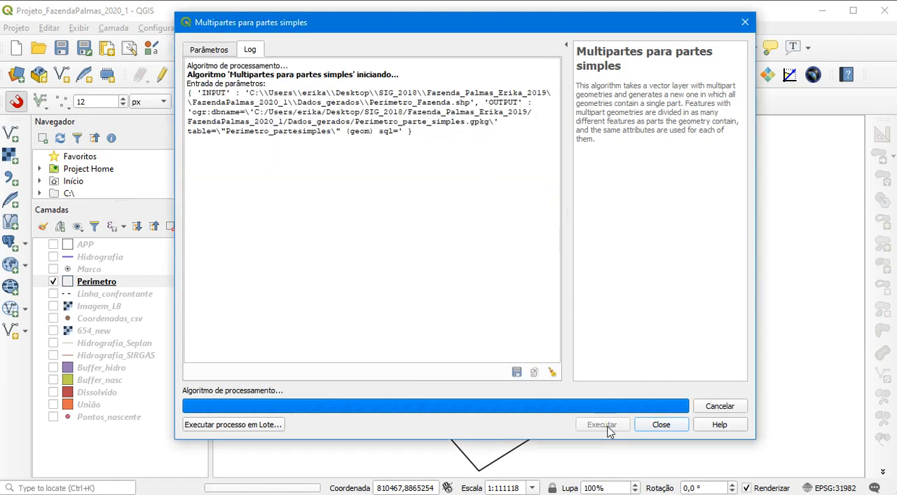
left_click(661, 425)
Hide the original Perimetro layer, make Partes únicas the active layer and select its polygon on the map
left_click(95, 281)
left_click(54, 294)
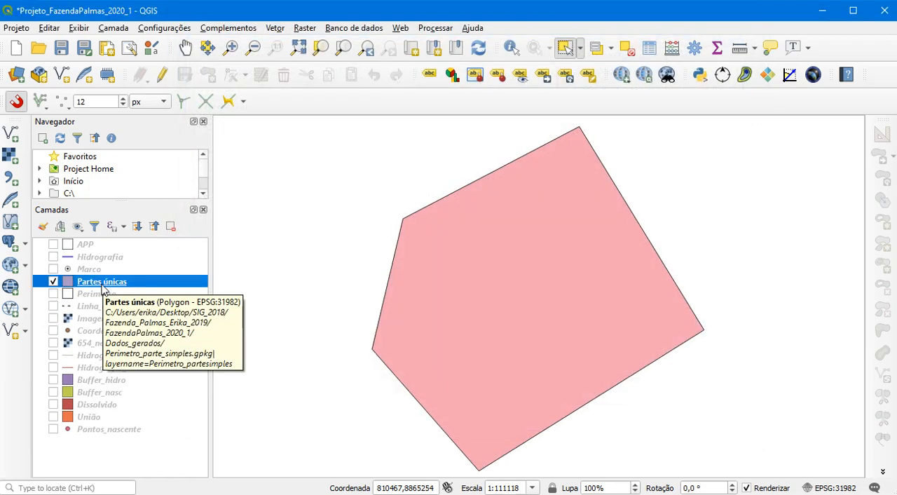
left_click(539, 261)
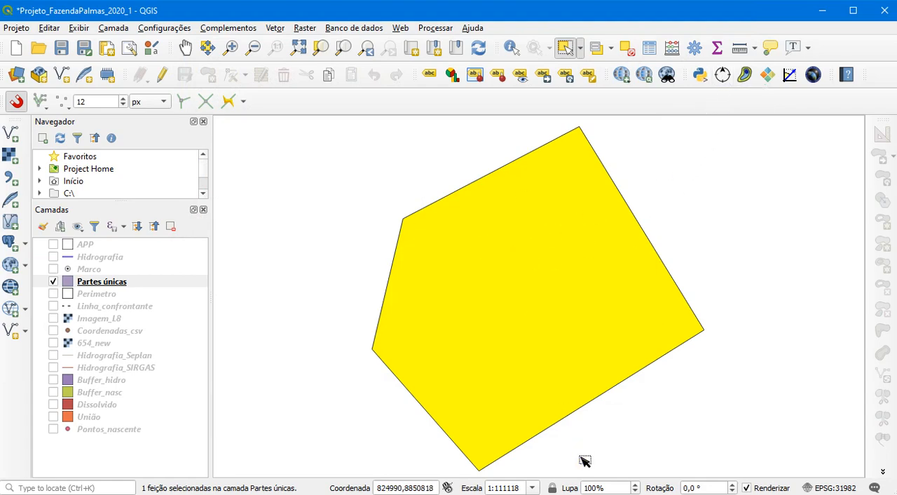
Calculate the selected polygon's azimuths and distances in the Azimuth and Distance Calculator, using the meridian convergence based on the centroid
left_click(581, 494)
left_click(644, 407)
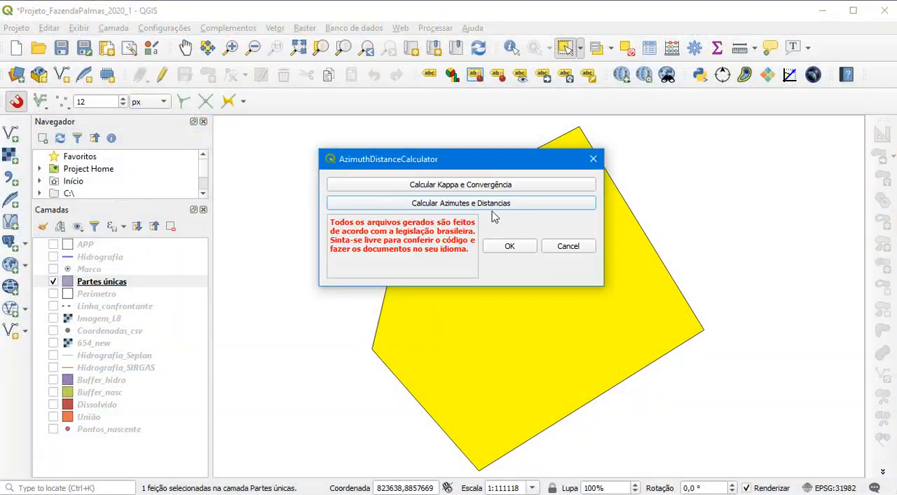
left_click(485, 202)
left_click(623, 128)
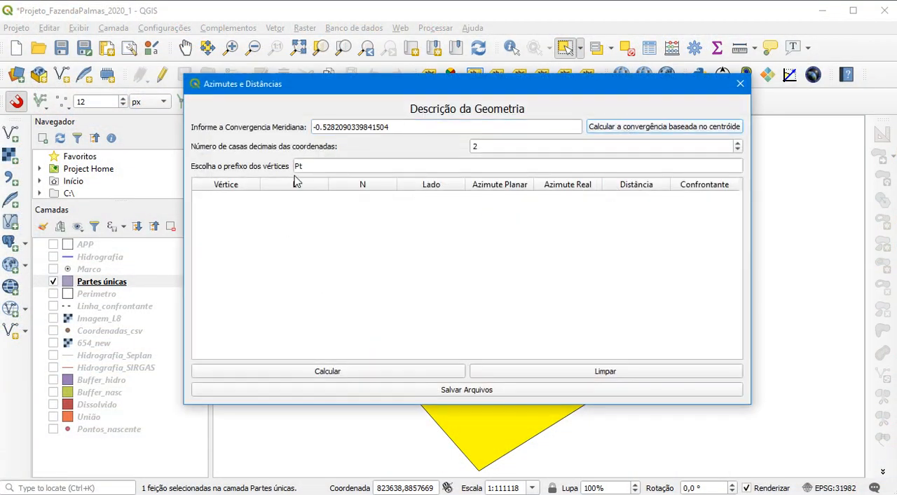
left_click(321, 372)
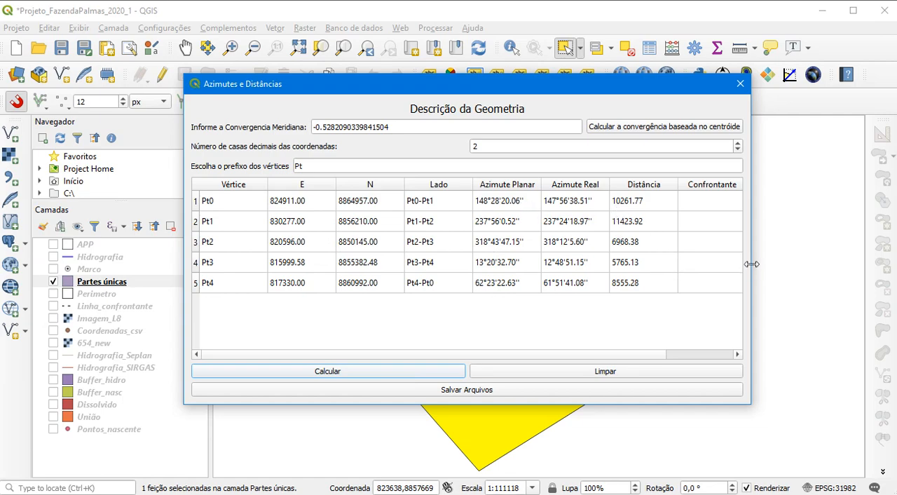
Widen the Azimutes e Distâncias dialog and set the vertex prefix to P-0
left_click_drag(750, 263, 854, 262)
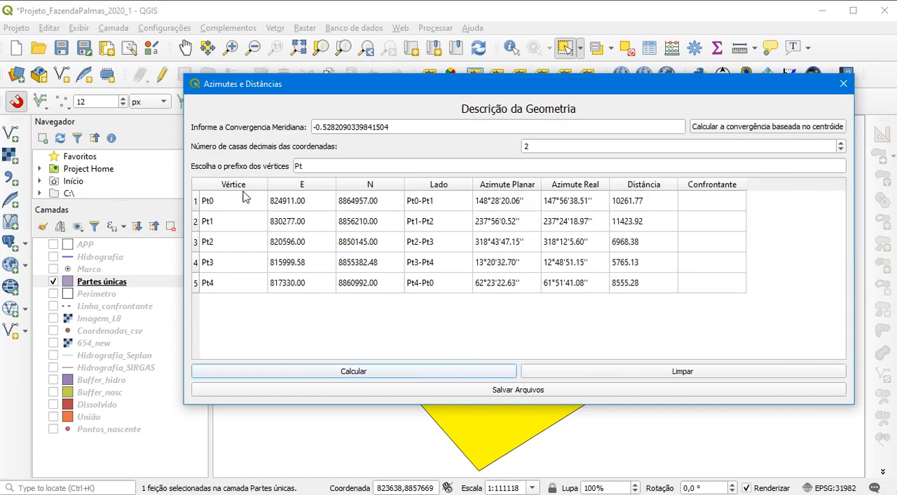
left_click(305, 166)
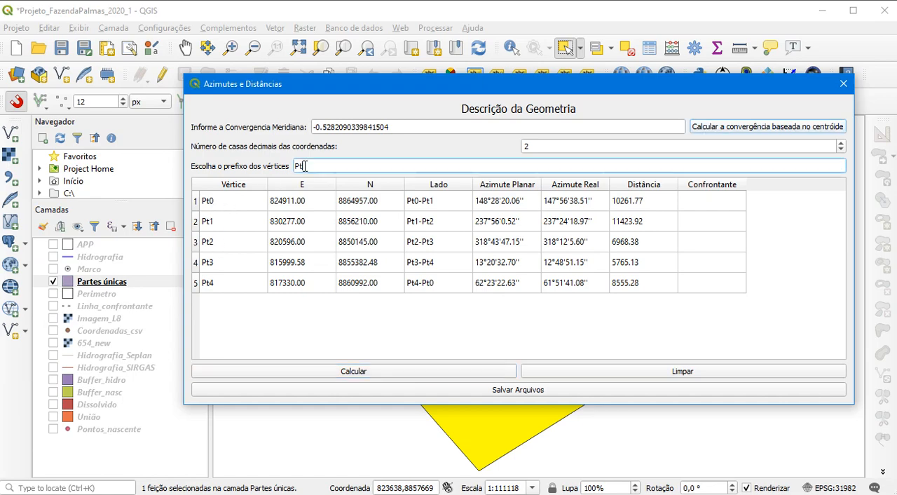
key("BackSpace")
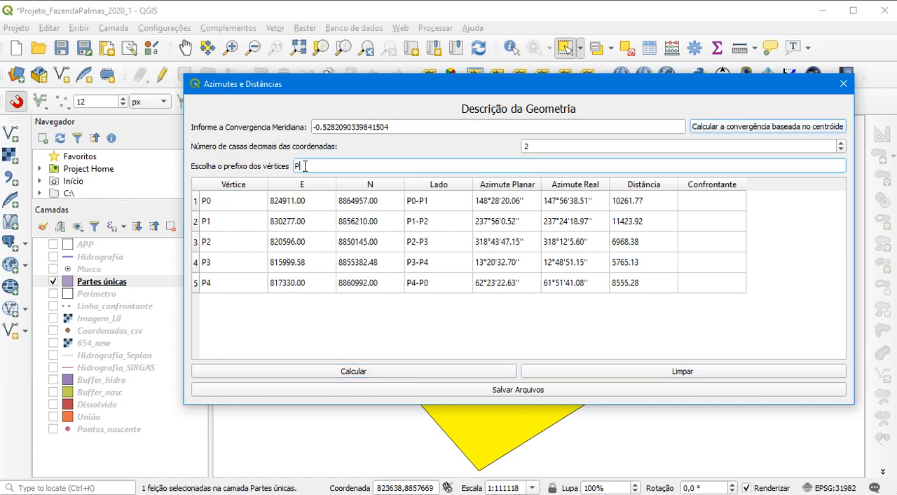
type("--")
key("BackSpace")
type("0")
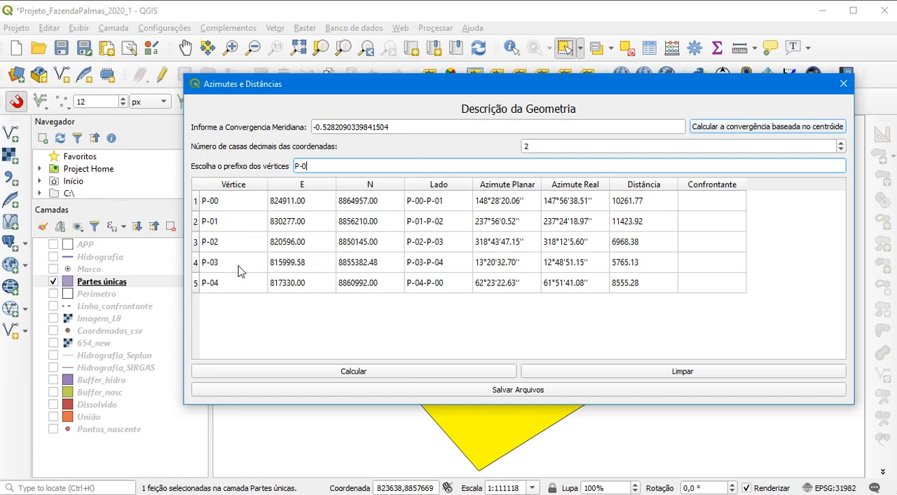
Copy the neighbour's name for side P-00 to P-01 from FazendaPalmas_Final.pdf in Acrobat Reader into that side's Confrontante cell in QGIS
left_click(698, 203)
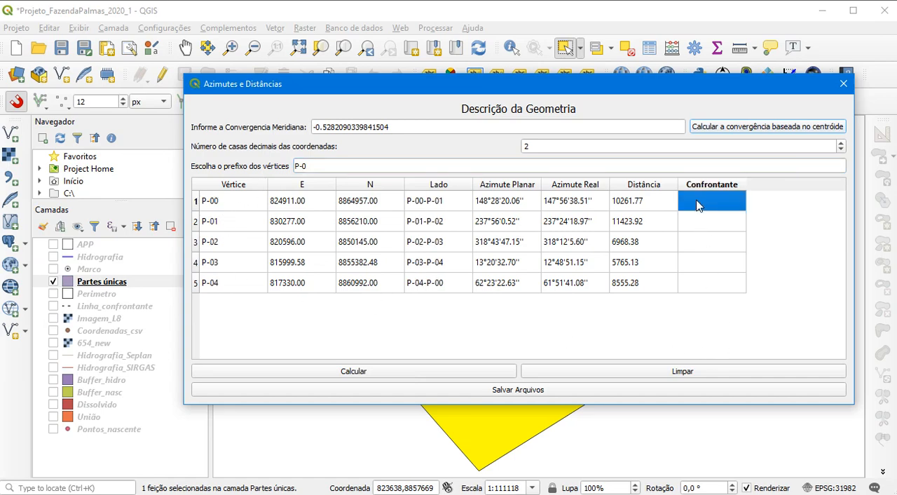
key("Left")
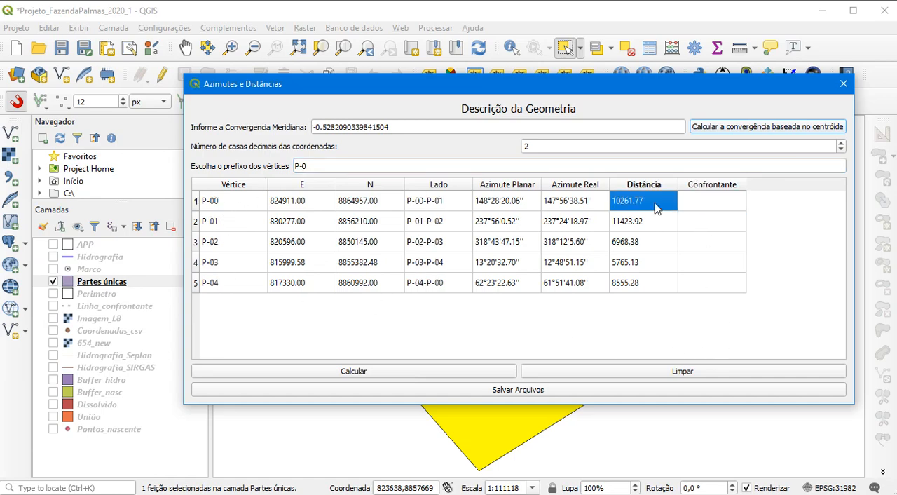
left_click(699, 207)
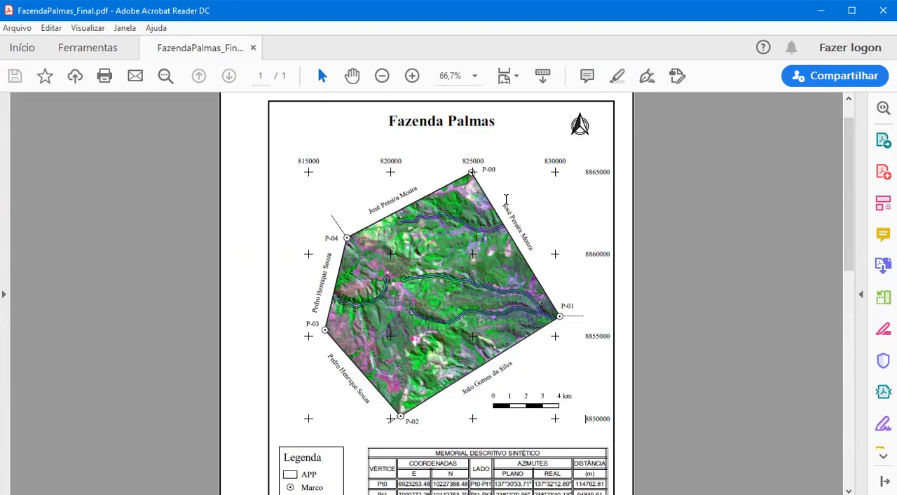
left_click_drag(506, 199, 538, 250)
key("ctrl+c")
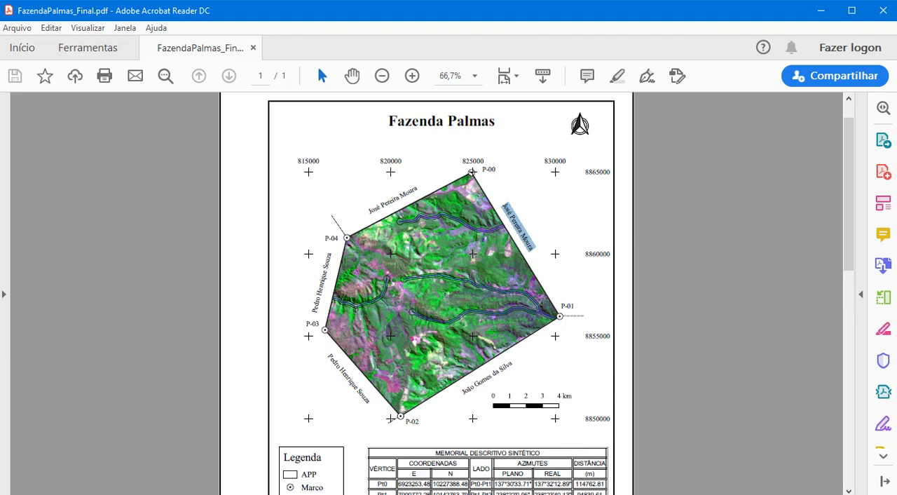
left_click(684, 459)
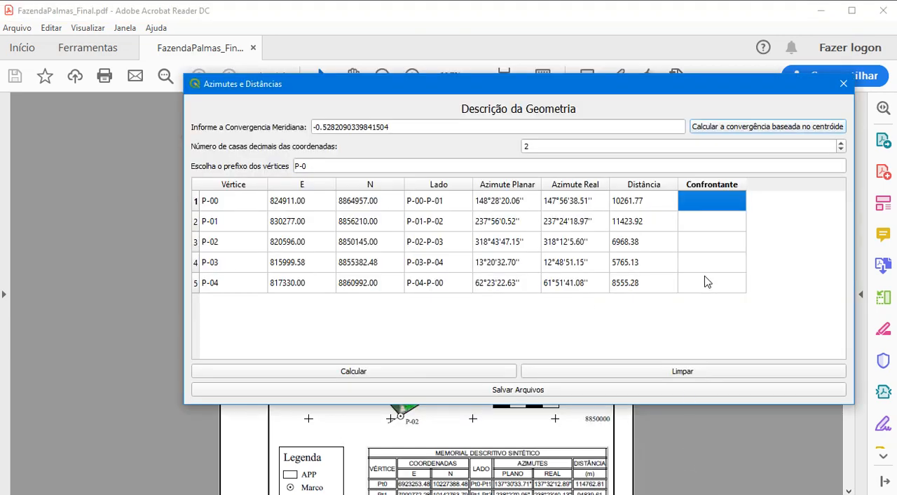
double_click(712, 201)
key("ctrl+v")
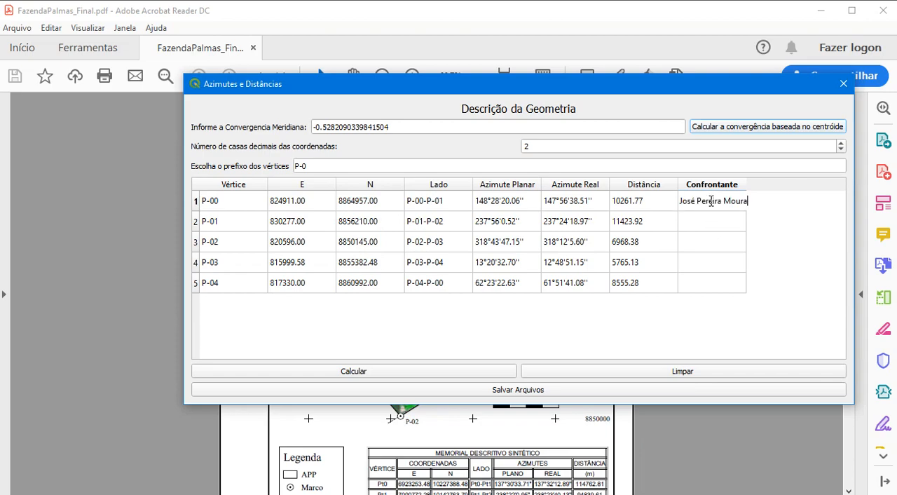
left_click(709, 226)
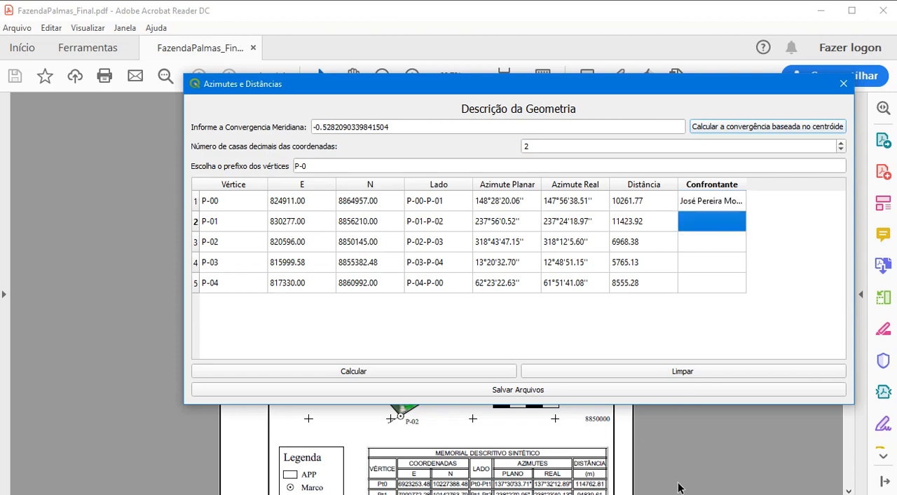
Copy the neighbour's name along side P-01 to P-02 from the PDF map into the second row's Confrontante cell
key("alt+Tab")
left_click_drag(460, 393, 516, 363)
key("ctrl+c")
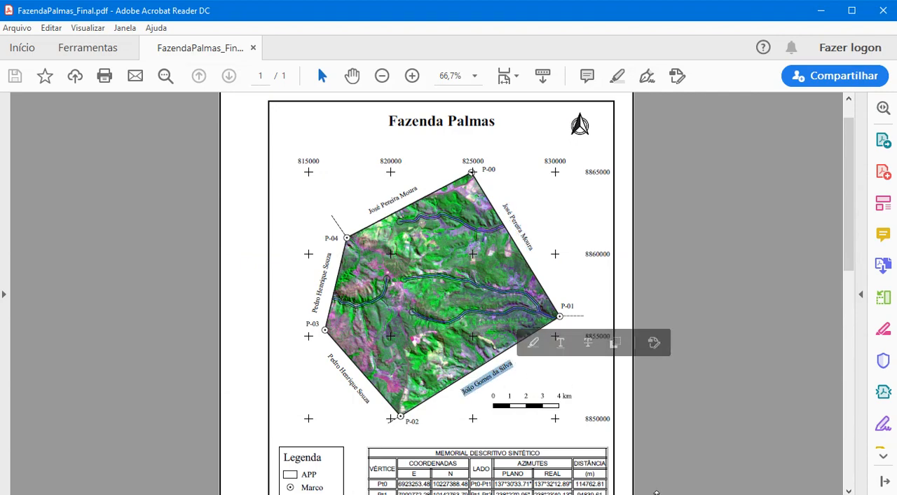
key("alt+Tab")
double_click(691, 218)
key("ctrl+v")
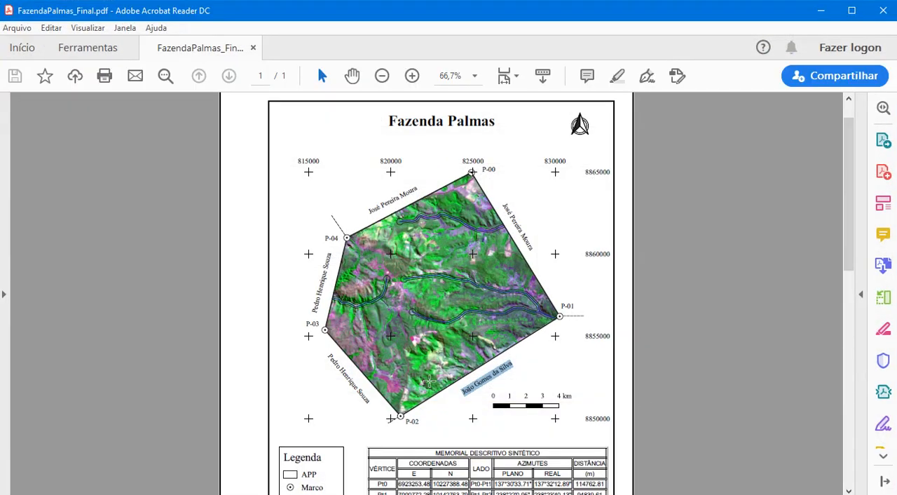
Copy the neighbour's name along side P-02 to P-03 from the PDF map into the third row's Confrontante cell
left_click_drag(329, 355, 368, 404)
key("ctrl+c")
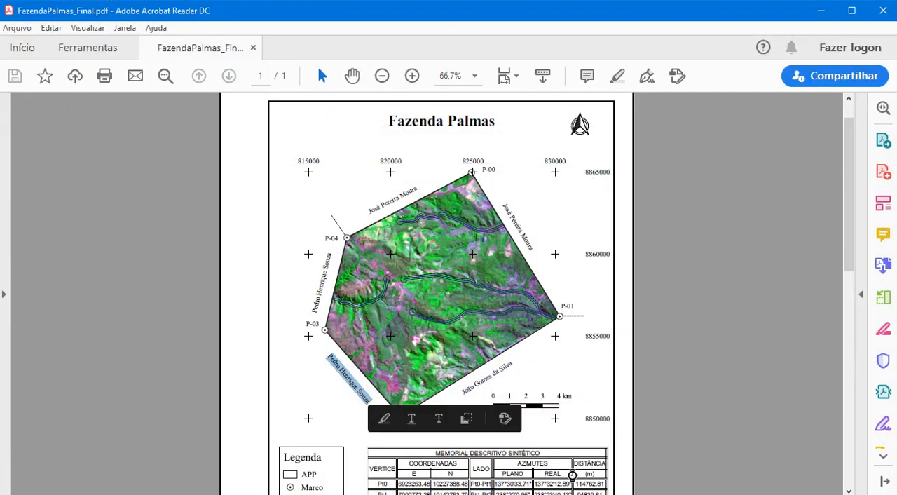
key("alt+Tab")
left_click(695, 245)
left_click(693, 241)
key("ctrl+v")
left_click(719, 357)
Check the neighbour along side P-03 to P-04 in the PDF and paste the same name as the third row into its Confrontante cell
key("alt+Tab")
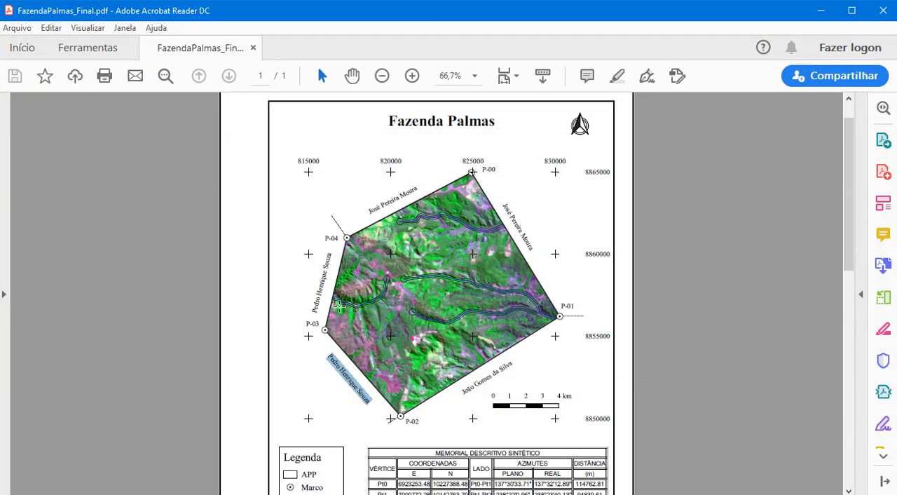
key("alt+Tab")
left_click(695, 266)
left_click(696, 266)
key("ctrl+v")
left_click(709, 324)
Copy the first row's neighbour name into the Confrontante cell of side P-04 to P-00, after checking the PDF map
key("alt+Tab")
key("alt+Tab")
left_click(698, 202)
left_click(698, 201)
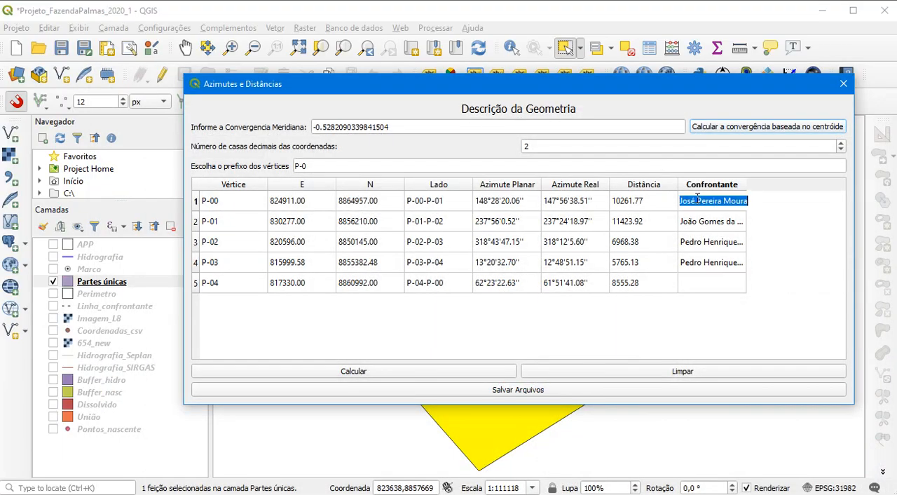
left_click(729, 287)
left_click(729, 284)
key("ctrl+v")
left_click(643, 335)
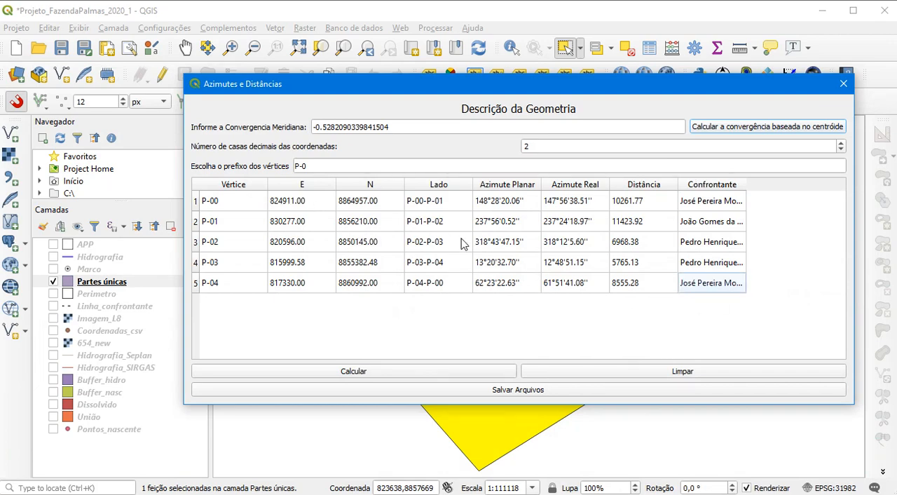
Start saving the calculation files and enter Fazenda Palmas as the property name
left_click(540, 393)
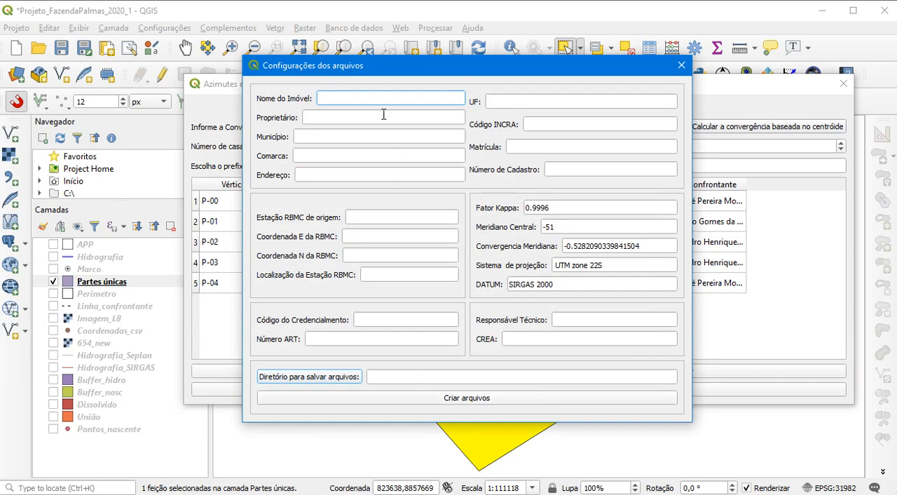
type("Fazenda Palmas")
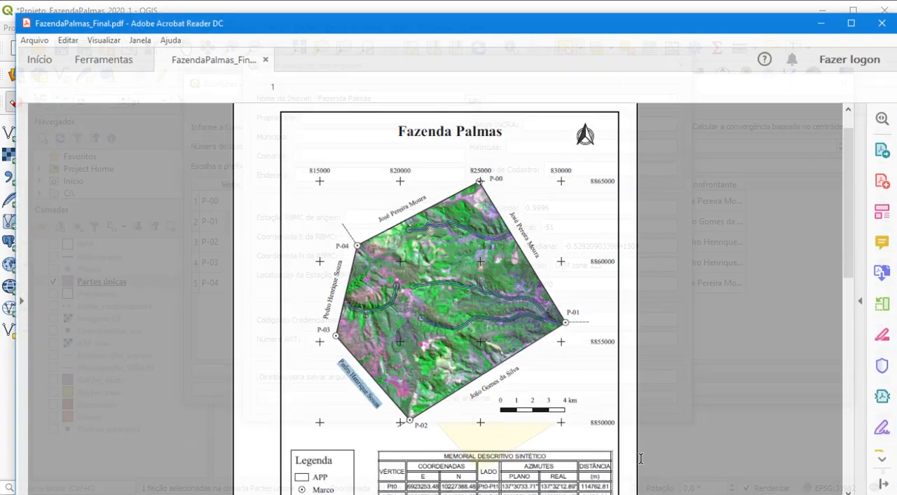
Copy the owner's full name from the property details in the PDF into the Proprietário field in QGIS
scroll(323, 424, "down", 5)
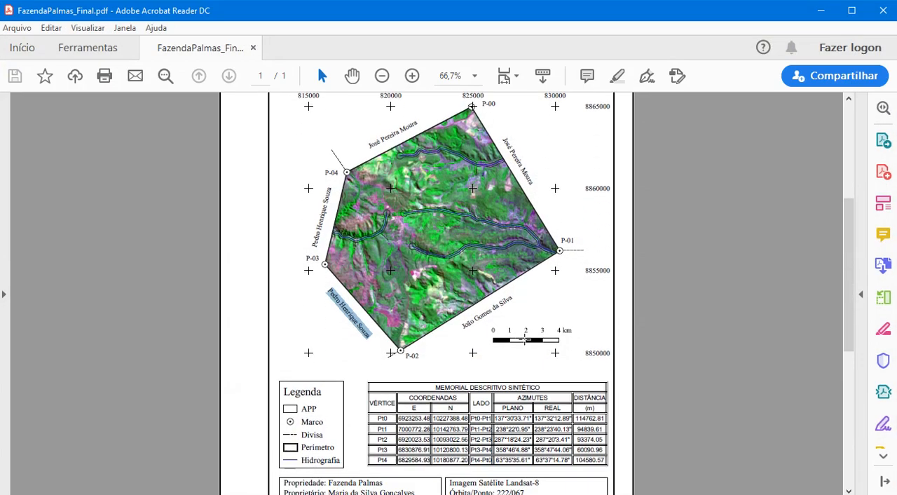
left_click_drag(329, 416, 416, 423)
right_click(417, 424)
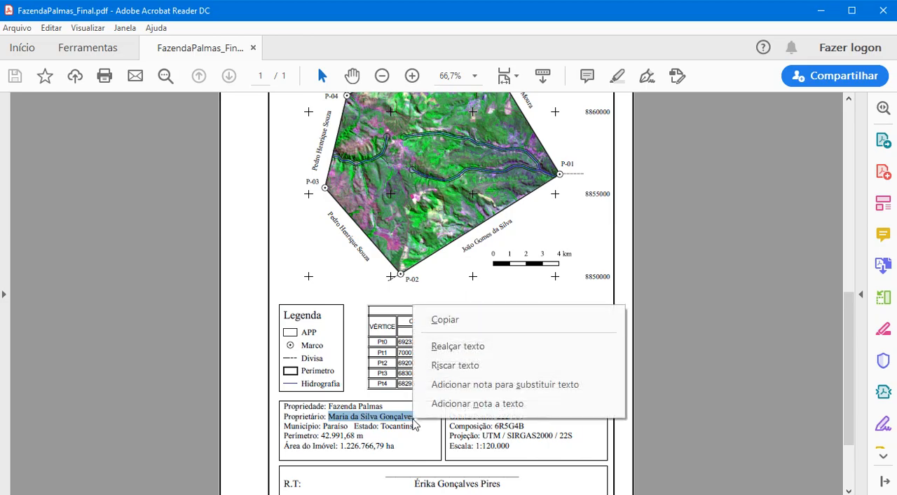
left_click(485, 319)
left_click(820, 12)
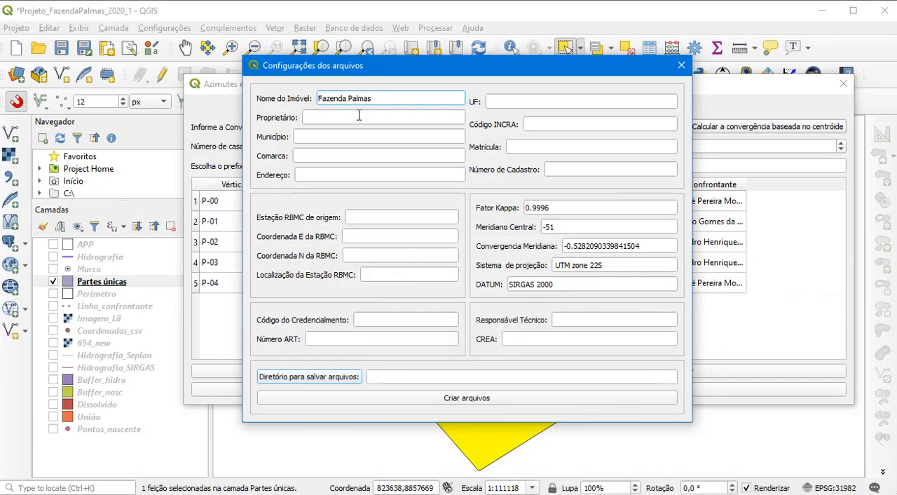
left_click(360, 117)
key("ctrl+v")
Check the municipality in the PDF and enter Paraíso do Tocantins as the Município
left_click(313, 139)
key("alt+Tab")
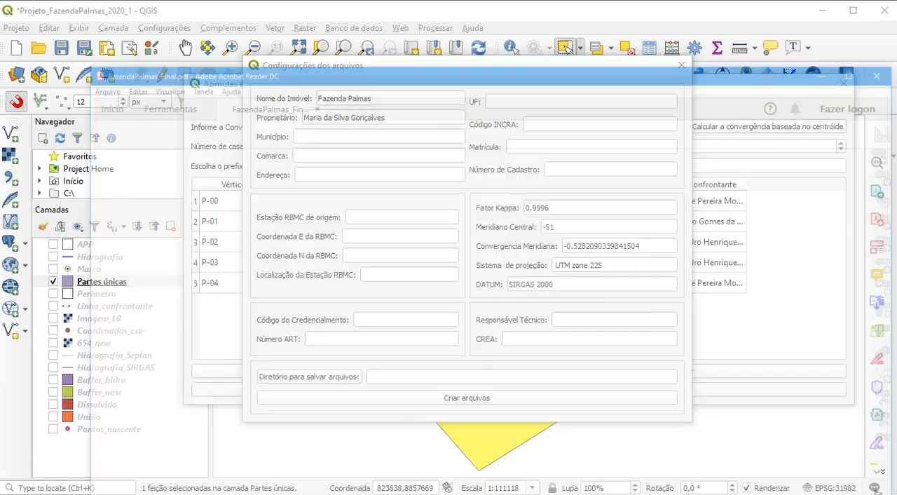
key("alt+Tab")
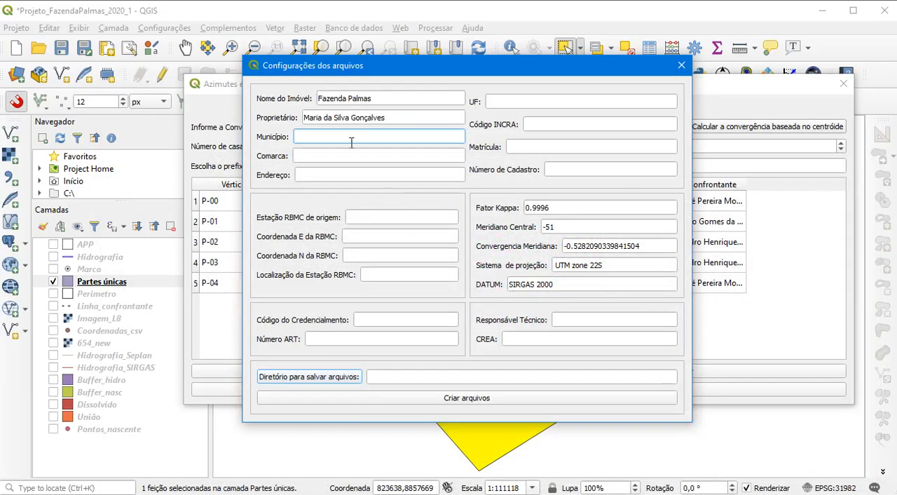
type("Paraíso do Tocantins")
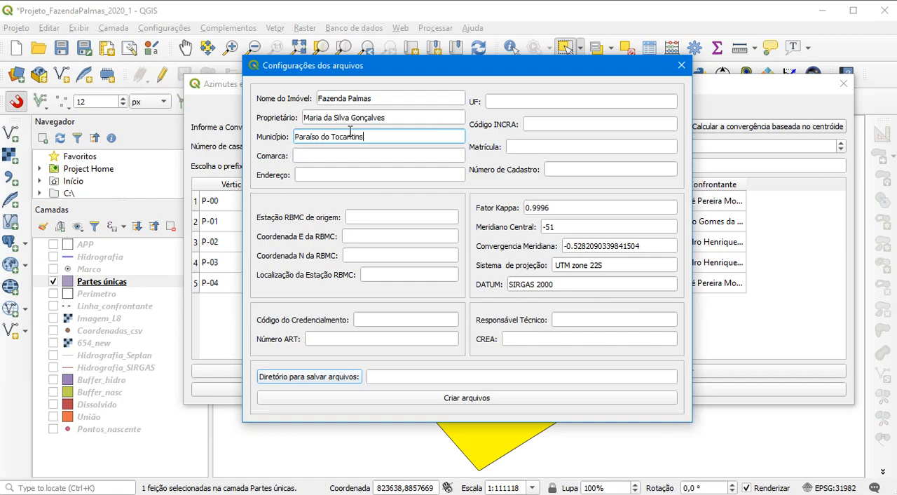
Copy the municipality name into the Comarca field and enter the property's address in Endereço
left_click_drag(369, 137, 272, 130)
key("ctrl+c")
left_click(339, 155)
key("ctrl+v")
left_click(332, 177)
type("Zona Rural - Km 45")
Enter TO as the UF and fill in the property's INCRA code
left_click(512, 101)
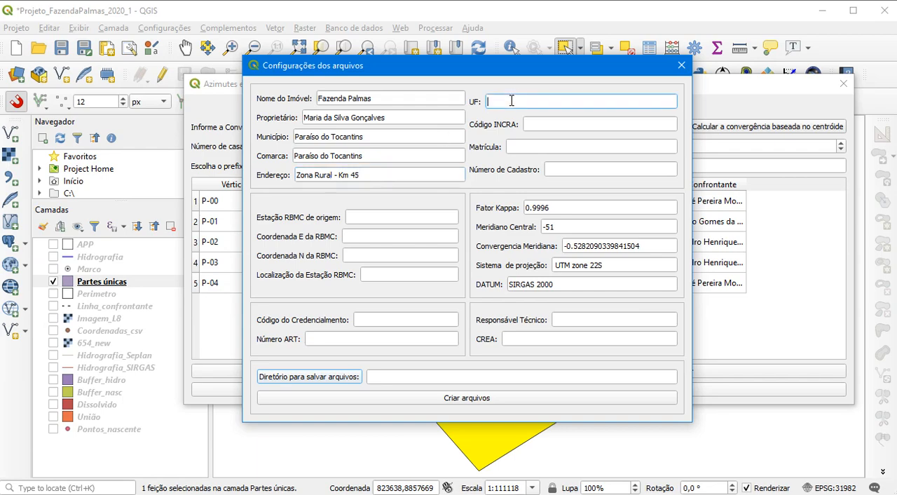
type("TO")
left_click(538, 125)
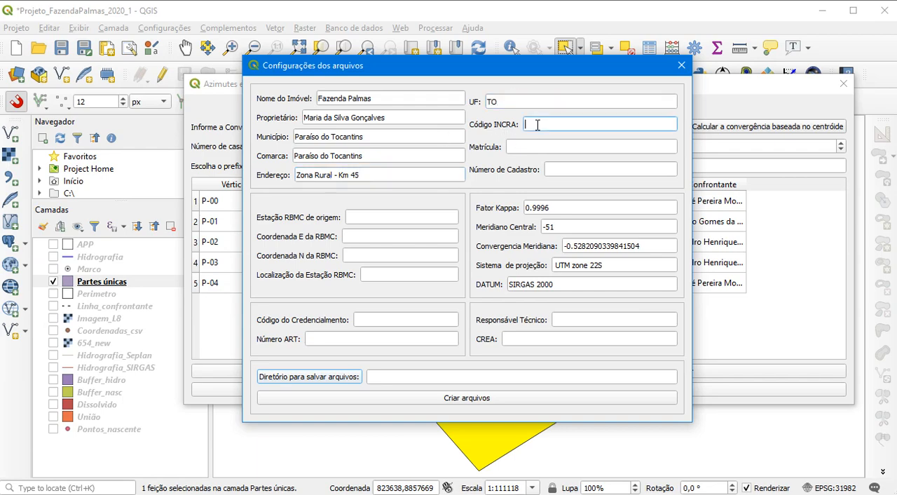
Fill in the property's registration number in Matrícula and its cadastre number in Número de Cadastro
left_click(517, 149)
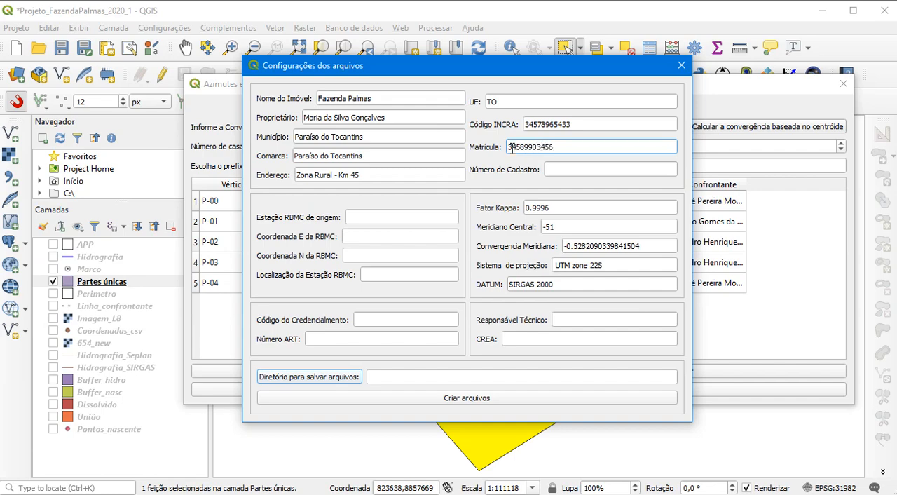
left_click(569, 170)
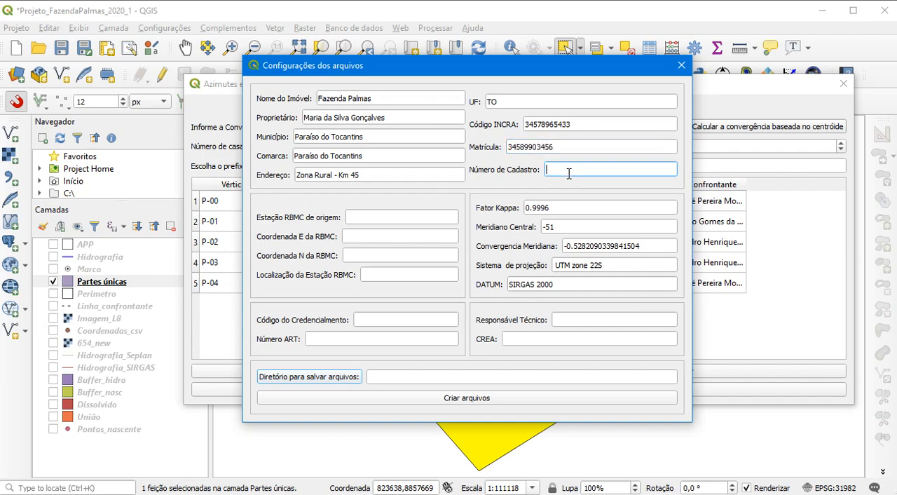
type("865433")
Enter Palmas as the origin RBMC station and INCRA as the station's location
left_click(352, 217)
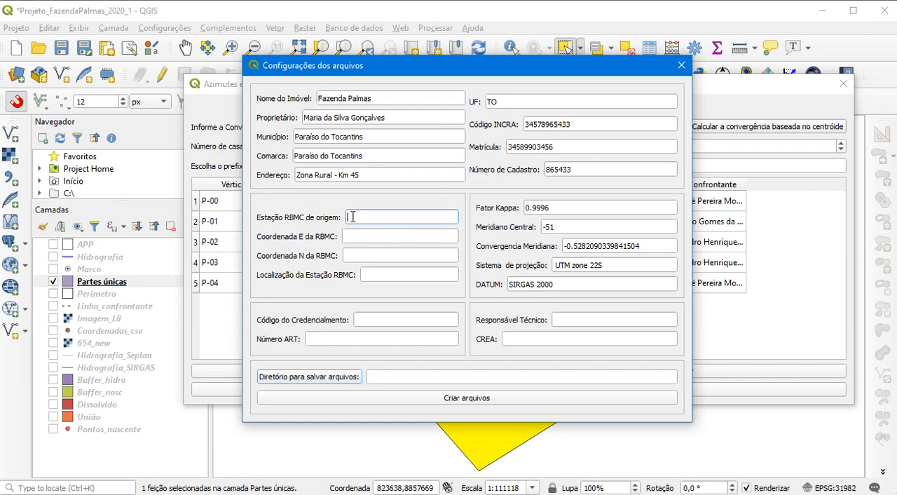
type("Palmas")
left_click(361, 233)
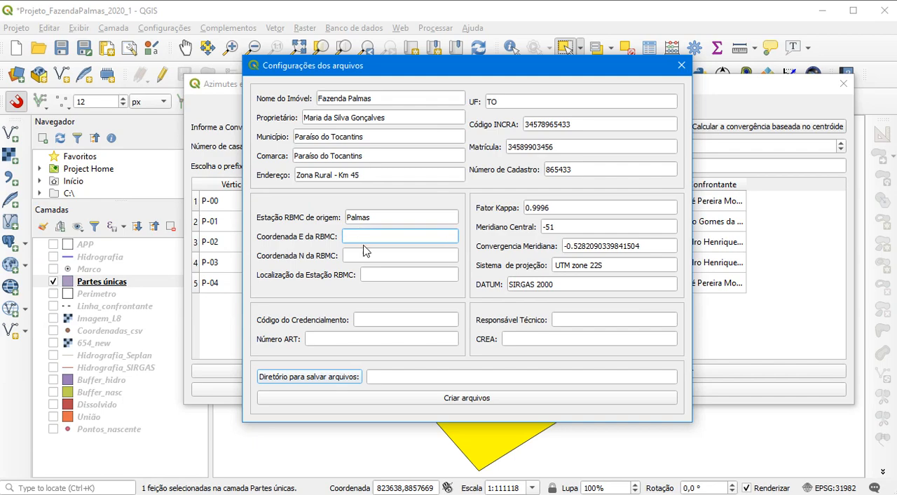
left_click(372, 275)
type("INCRA")
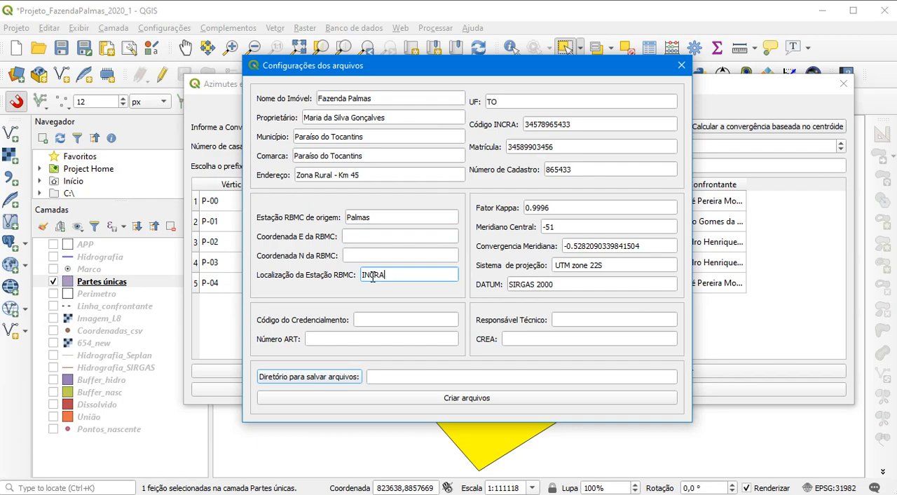
Set the RBMC station's E coordinate to 500.000 and its N coordinate to 10.000.000
left_click(360, 238)
type("500.000")
left_click(361, 256)
type("10.000")
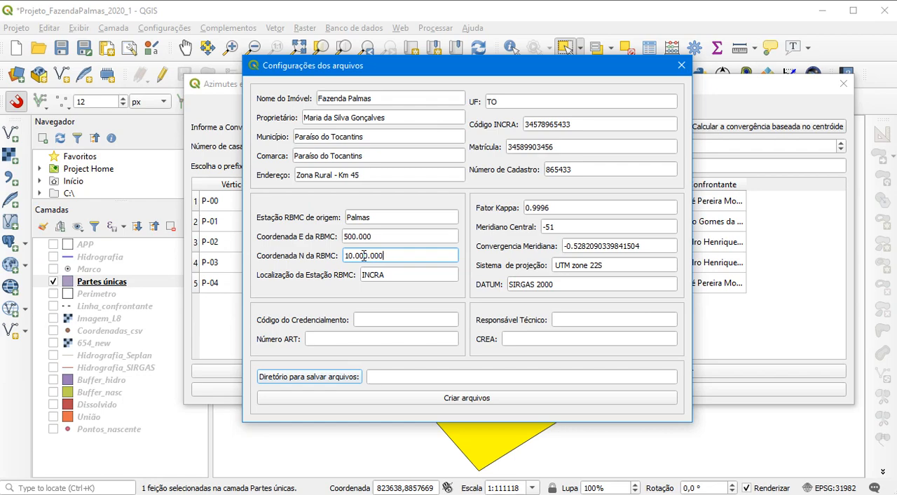
Enter EGP as the accreditation code and fill in the ART number
left_click(363, 321)
type("EGP")
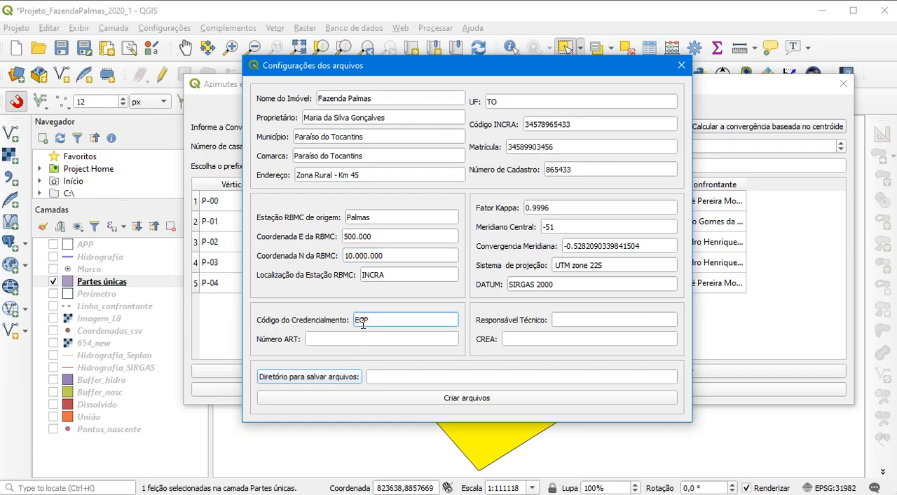
left_click(340, 339)
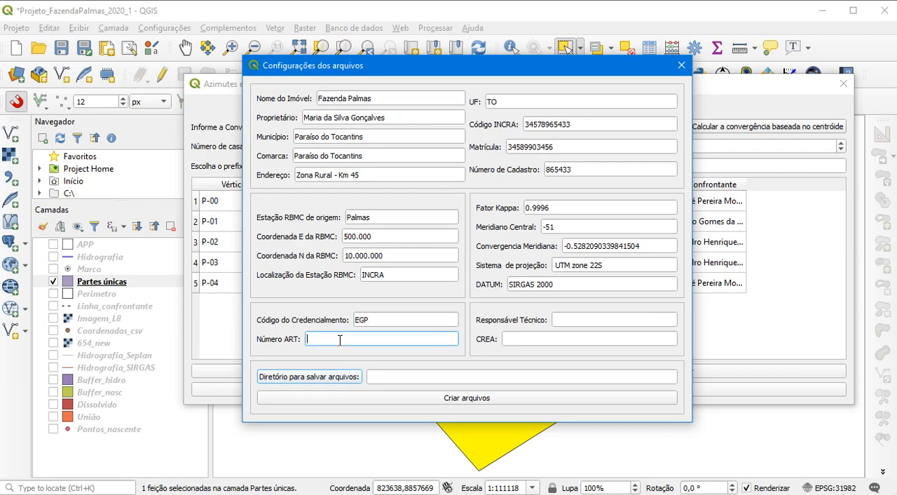
Enter the technician's full name in Responsável Técnico and the professional registration number in CREA
left_click(565, 321)
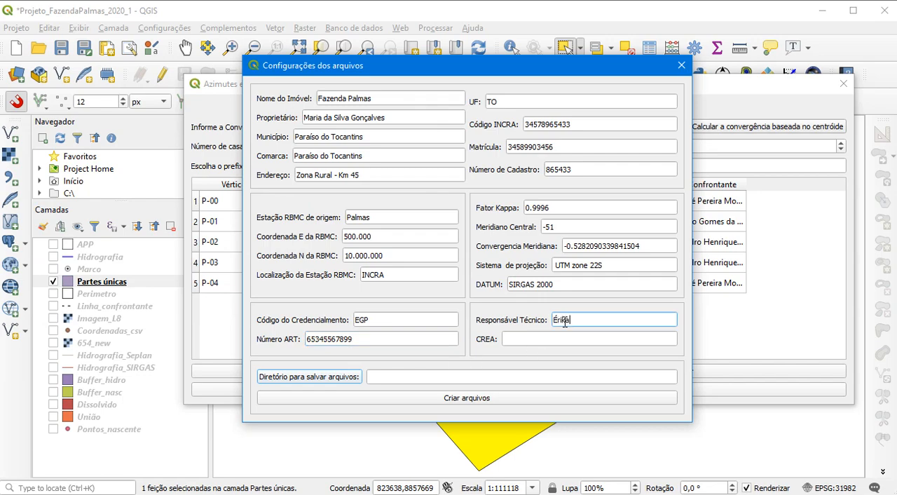
left_click(512, 339)
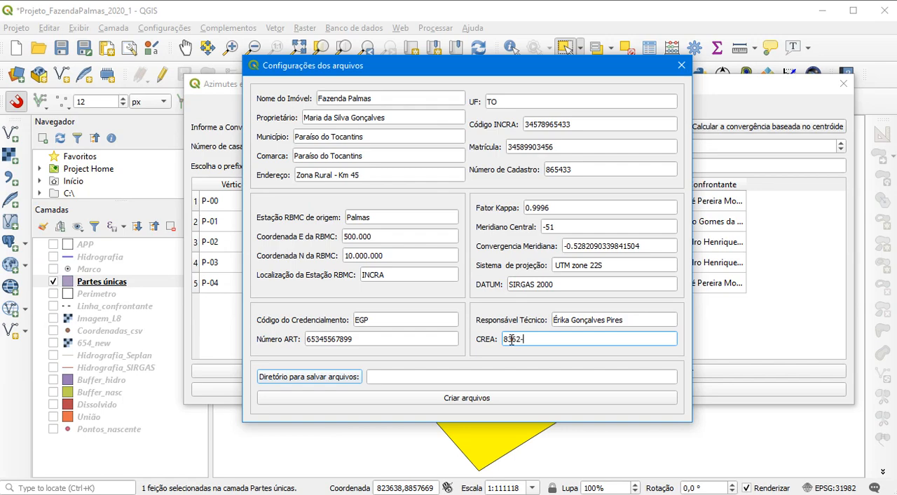
Choose the Memorial folder in Dados_gerados as the output directory and create the memorial files
left_click(335, 379)
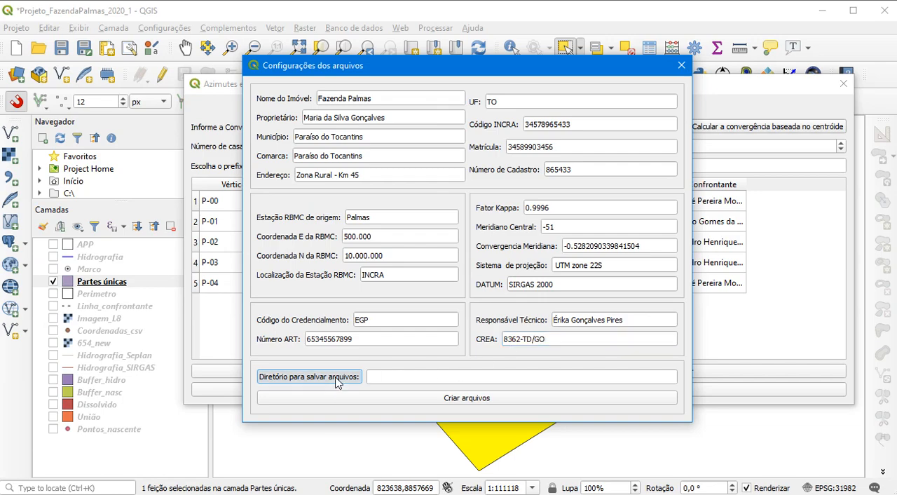
left_click(490, 175)
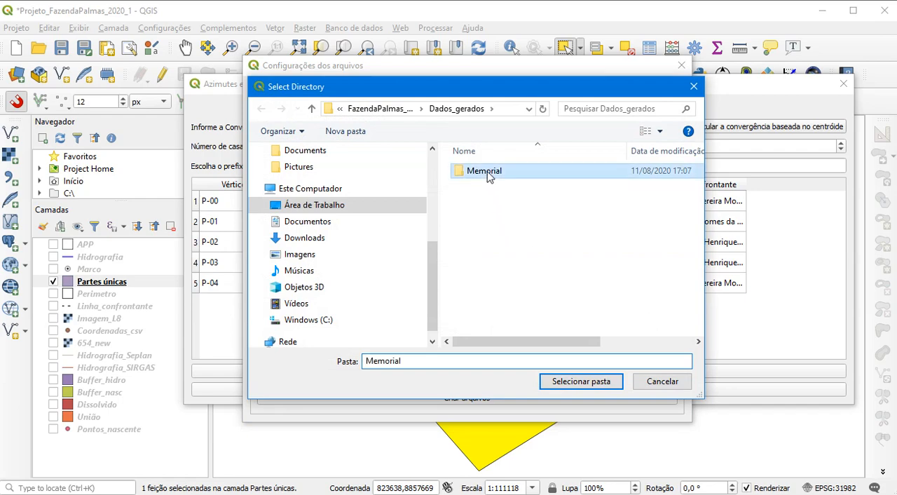
left_click(576, 385)
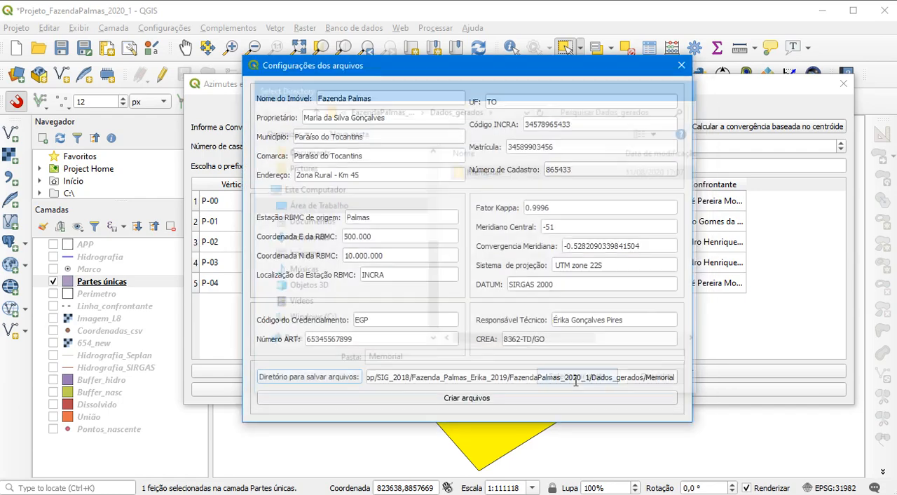
left_click(479, 404)
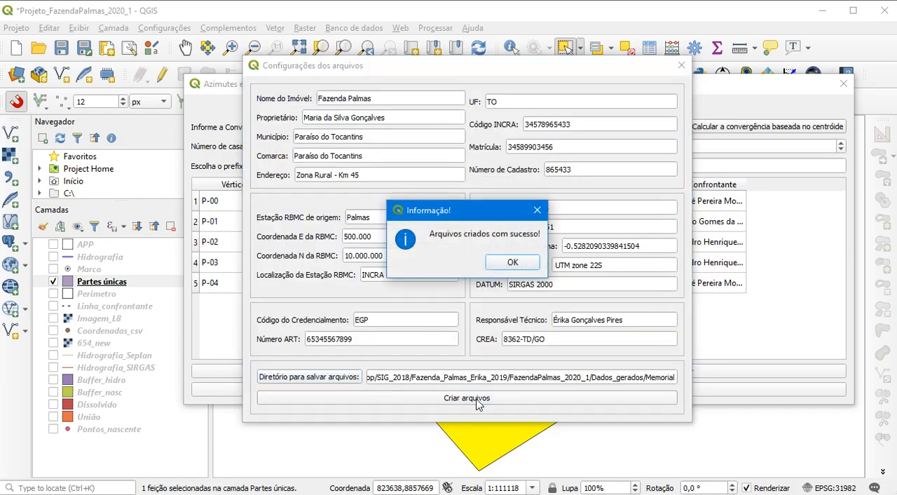
left_click(513, 262)
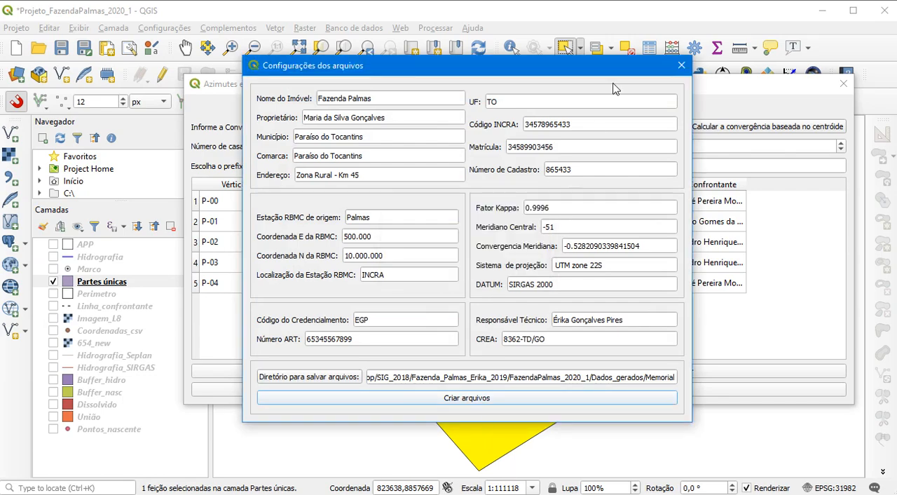
Close the azimuth calculator windows, and move the Partes únicas layer to the end of the layer list and hide it
left_click(682, 65)
left_click(843, 83)
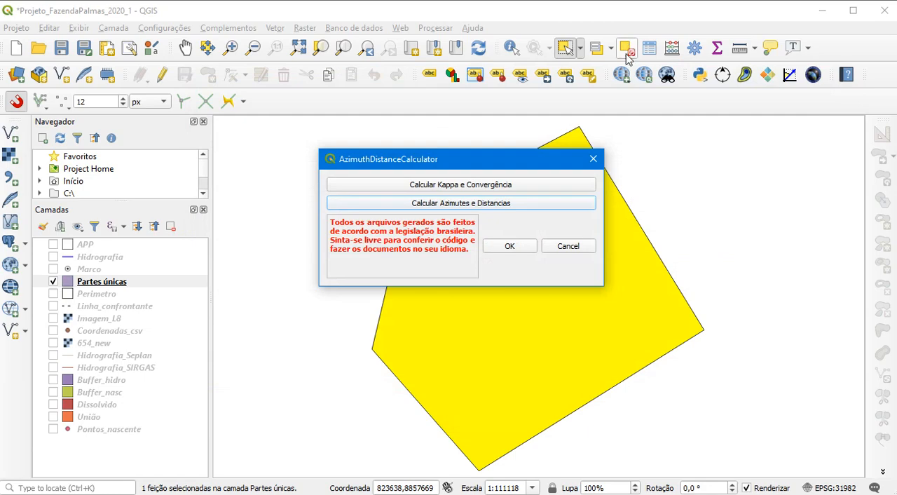
left_click(593, 160)
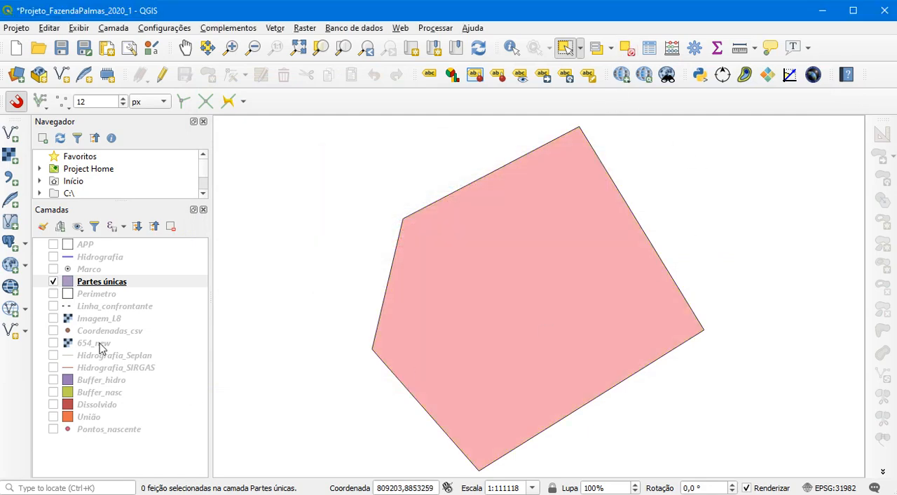
left_click_drag(89, 284, 91, 449)
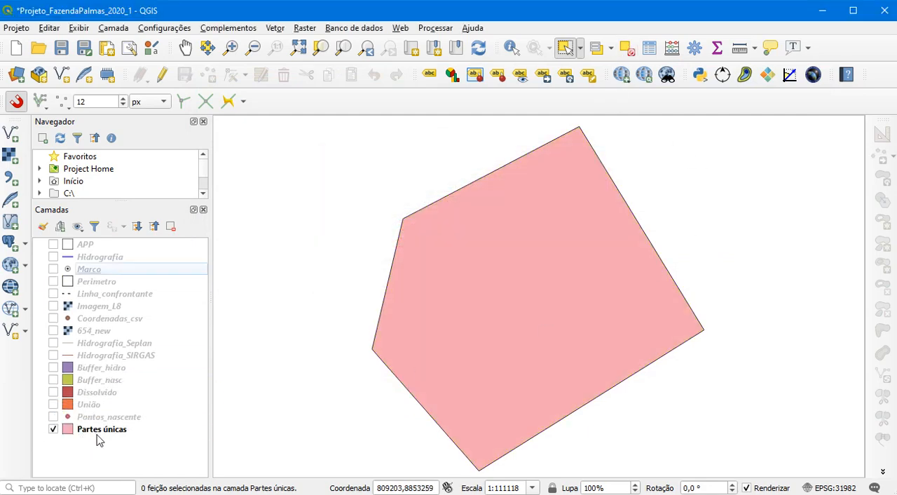
left_click(53, 428)
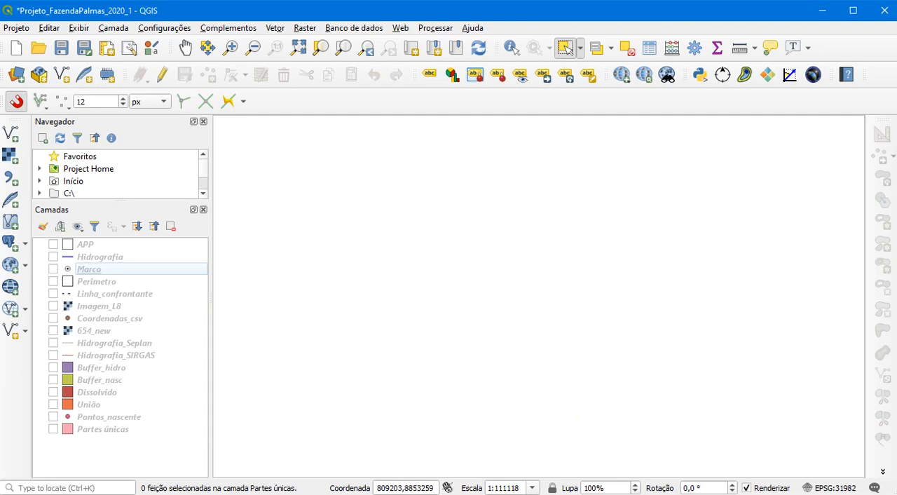
Switch to File Explorer and open the Memorial folder inside Dados_gerados of FazendaPalmas_2020_1
key("alt+Tab")
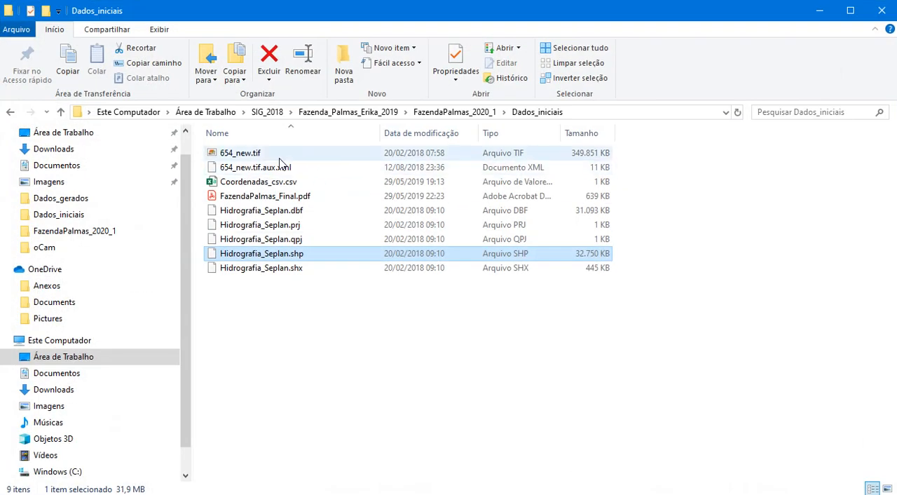
left_click(452, 112)
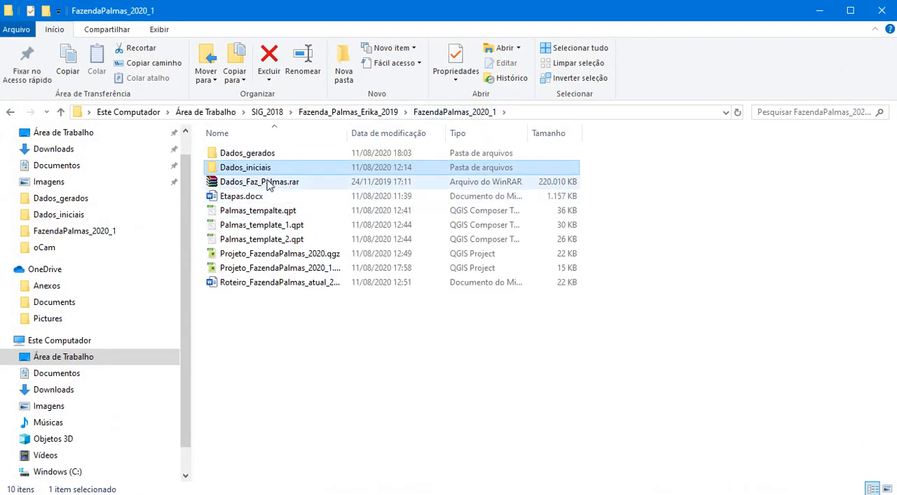
left_click(268, 158)
double_click(268, 157)
double_click(266, 155)
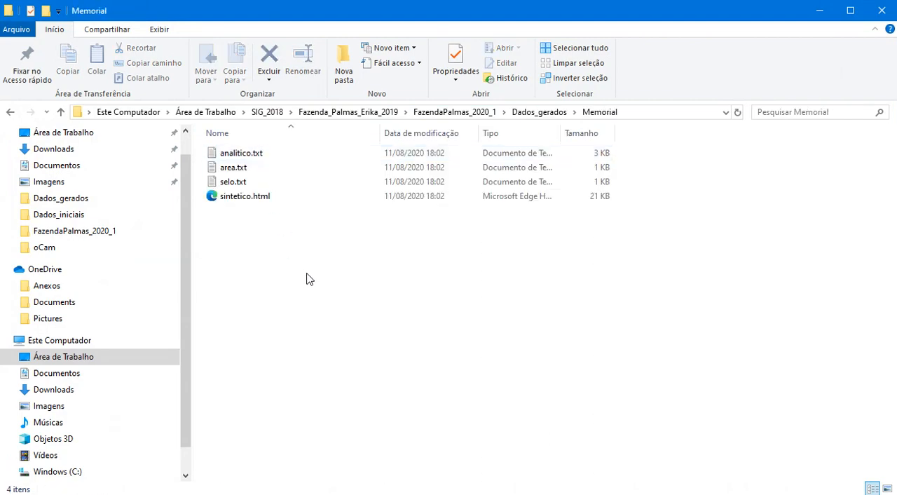
Review the contents of area.txt in a widened Notepad window, followed by those of selo.txt
double_click(234, 168)
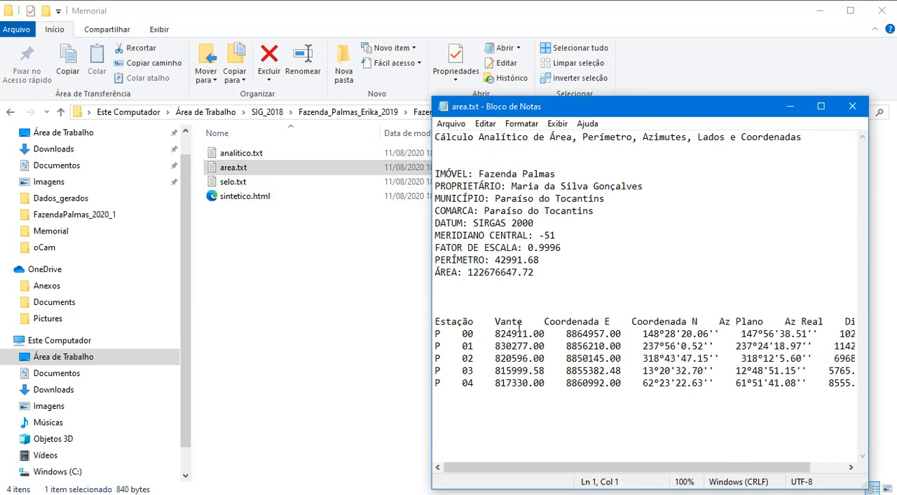
left_click_drag(619, 106, 467, 91)
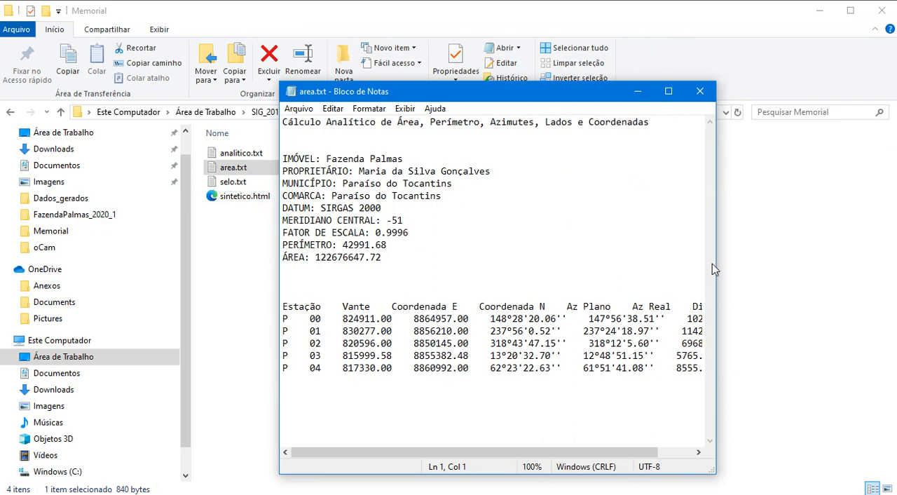
left_click_drag(715, 269, 868, 259)
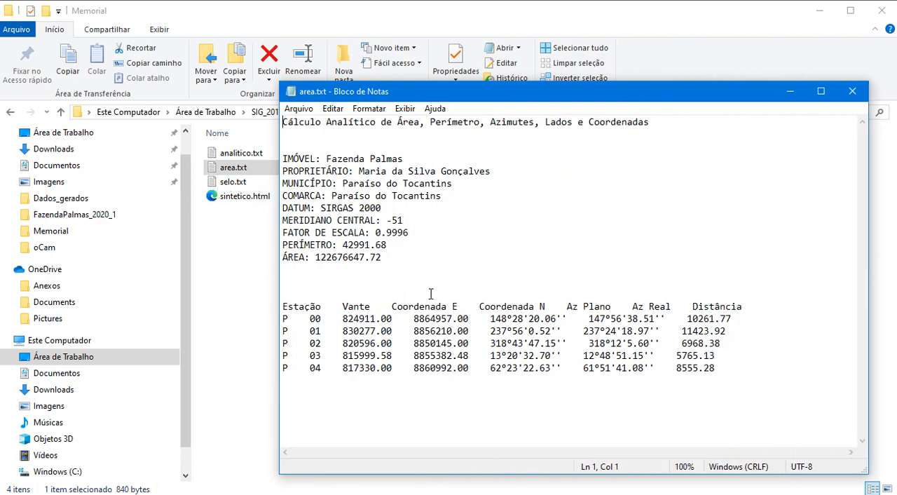
left_click(852, 91)
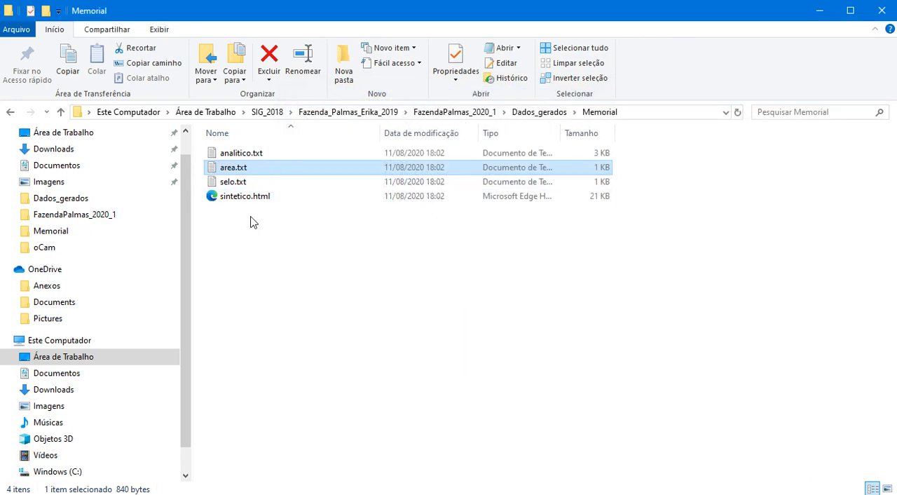
double_click(238, 183)
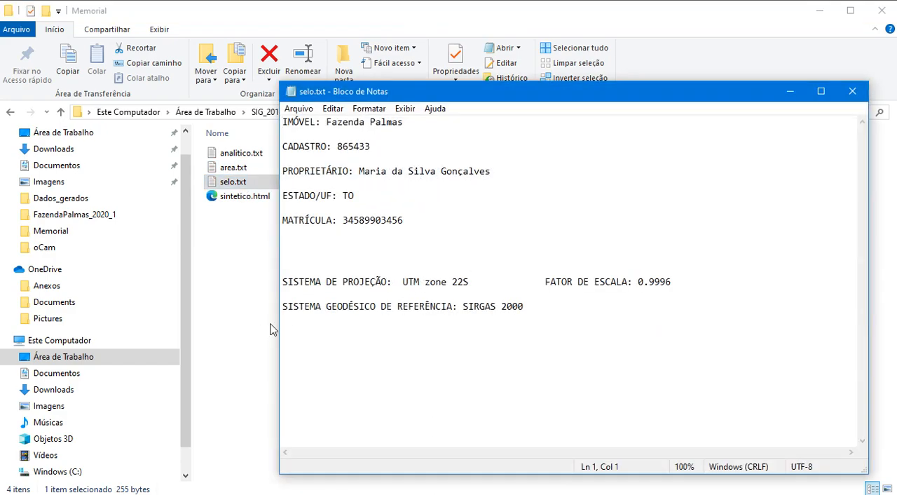
left_click(852, 91)
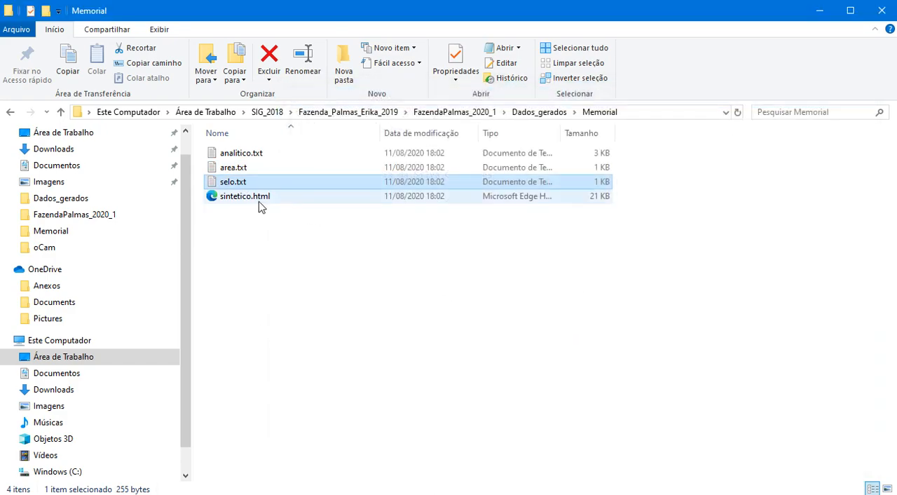
Review the synthetic descriptive memorial table in sintetico.html in the browser, dismissing the translation offer
double_click(253, 200)
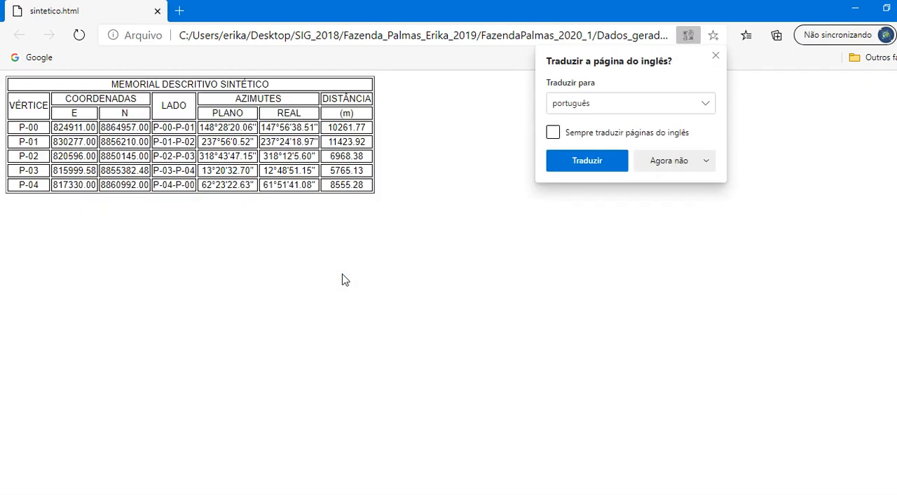
left_click(716, 55)
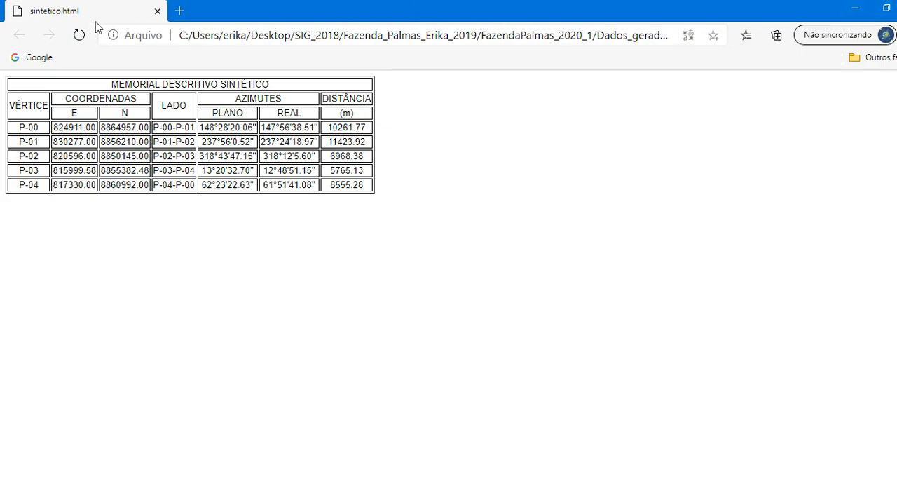
left_click(153, 12)
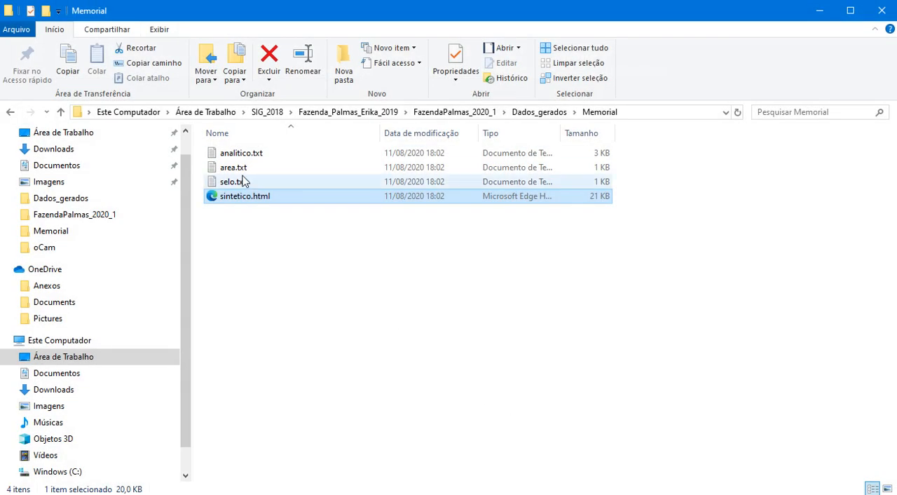
Open the descriptive memorial file analitico.txt in WordPad
left_click(240, 155)
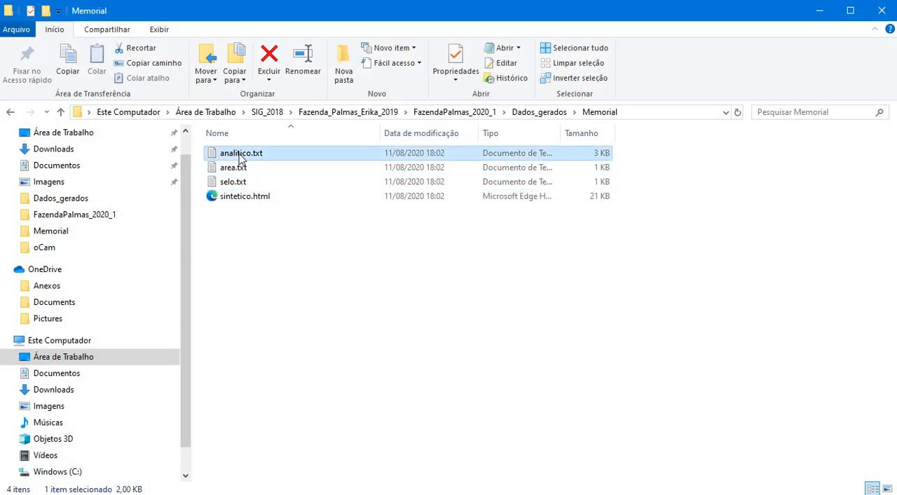
right_click(240, 158)
mouse_move(403, 258)
left_click(519, 268)
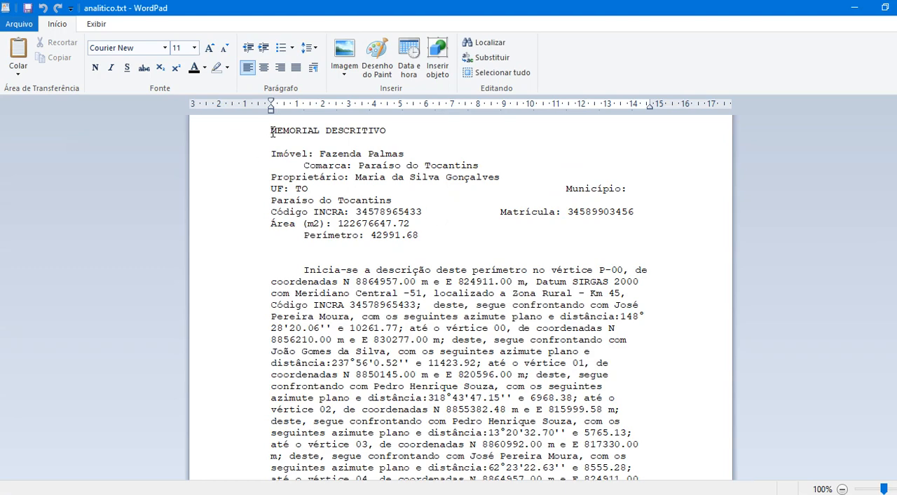
key("ctrl+a")
left_click(115, 48)
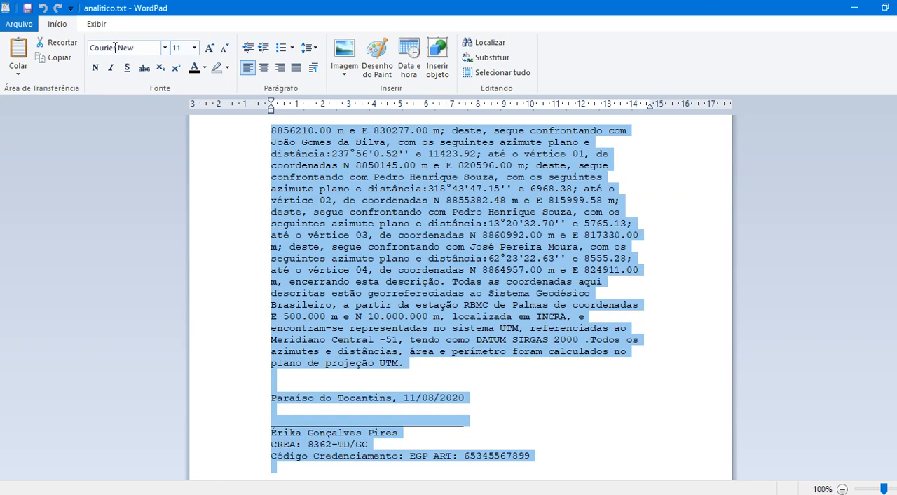
type("T")
key("BackSpace")
key("Escape")
key("BackSpace")
key("ctrl+z")
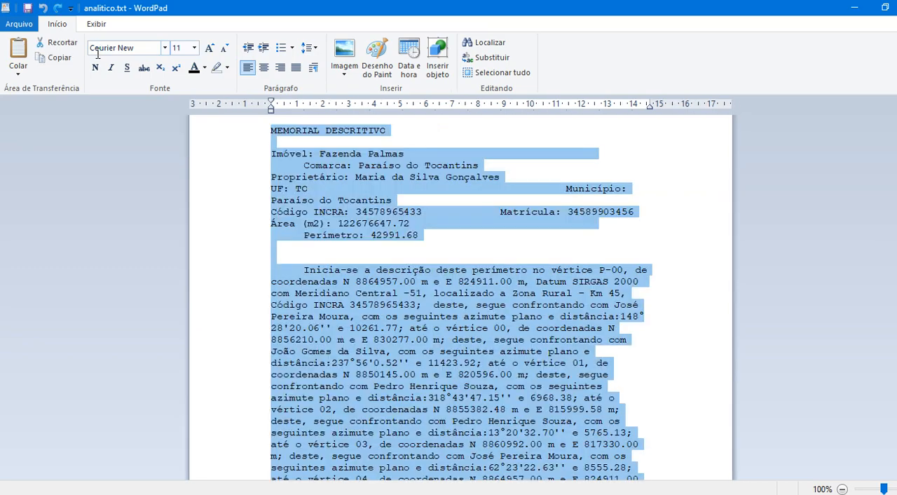
Format the entire memorial text in Times New Roman, size 12
left_click(100, 49)
type("Times")
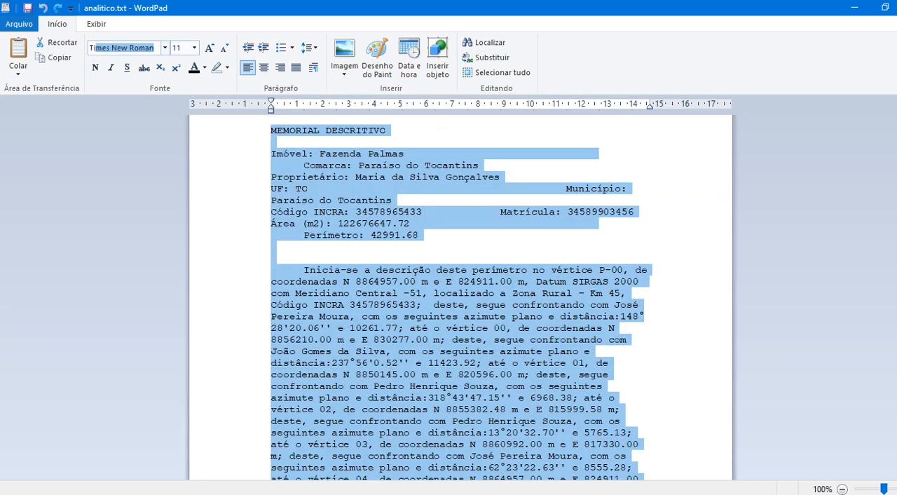
key("Return")
left_click(179, 49)
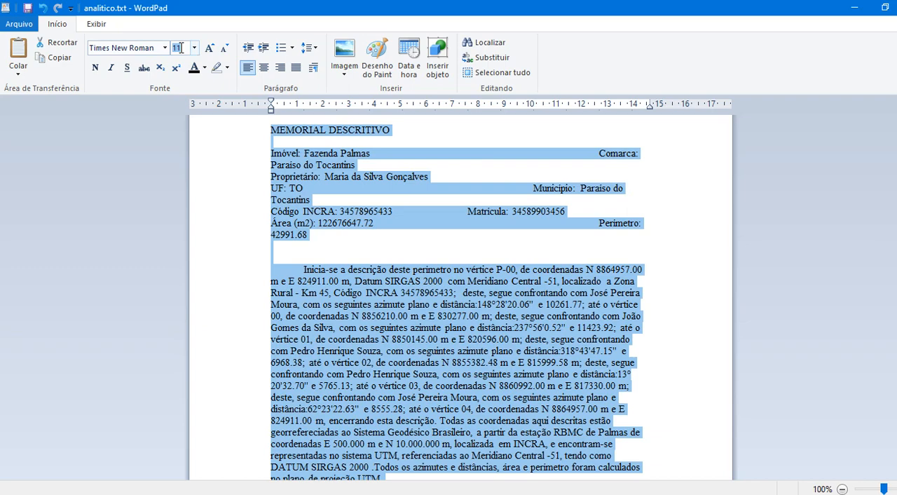
type("12")
key("Return")
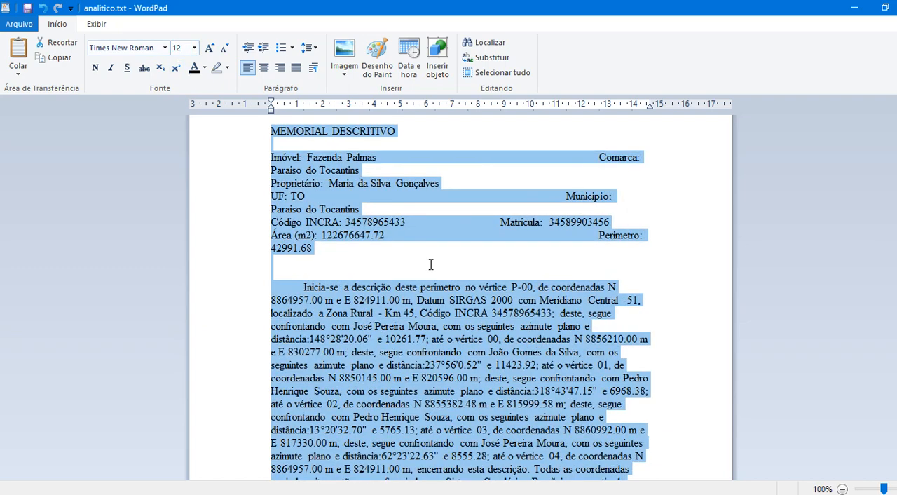
Center the title MEMORIAL DESCRITIVO and make it bold
left_click(328, 290)
left_click(224, 132)
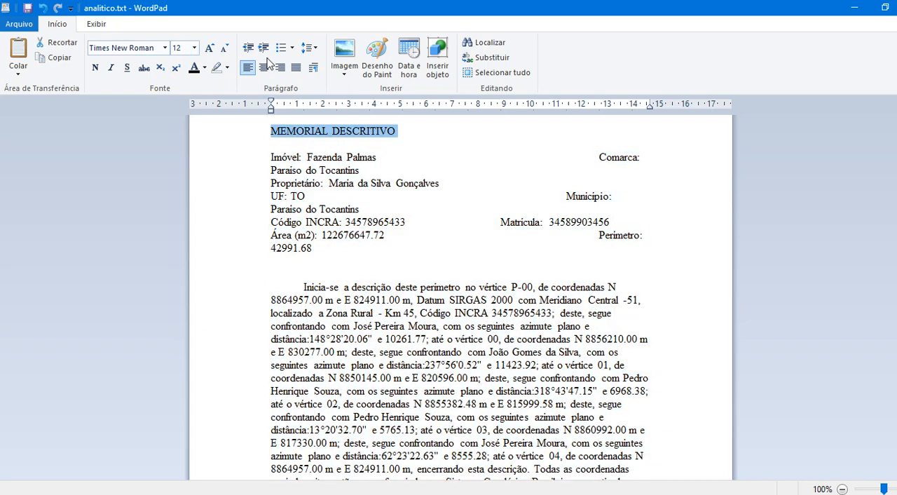
left_click(263, 67)
left_click(94, 67)
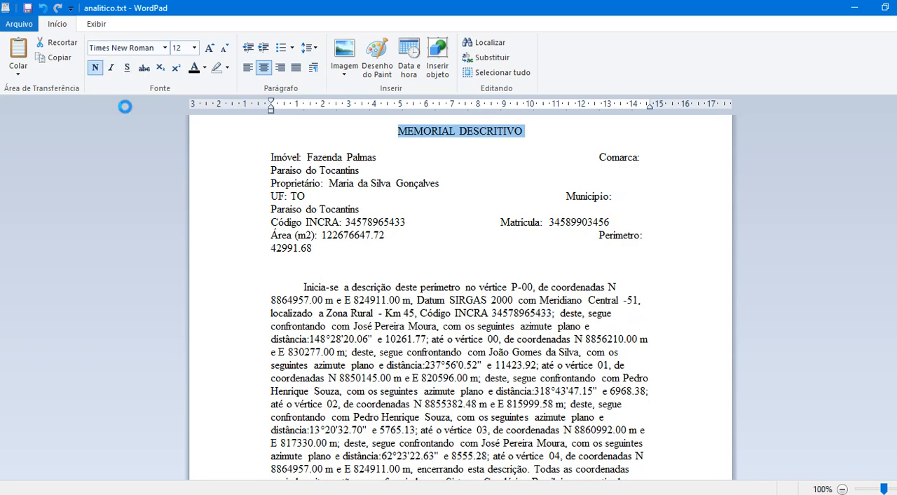
Justify the long perimeter description paragraph, from "Inicia-se a descrição" to "plano de projeção UTM"
left_click(523, 212)
left_click(579, 245)
scroll(580, 236, "down", 5)
scroll(594, 440, "up", 2)
left_click_drag(595, 440, 303, 188)
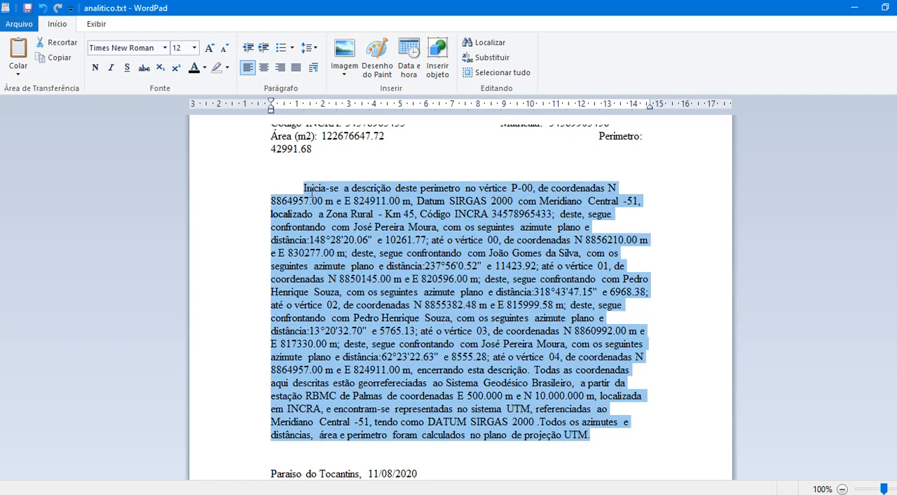
left_click(296, 67)
Center the place-and-date line and the signature block at the end of the memorial
scroll(368, 282, "down", 2)
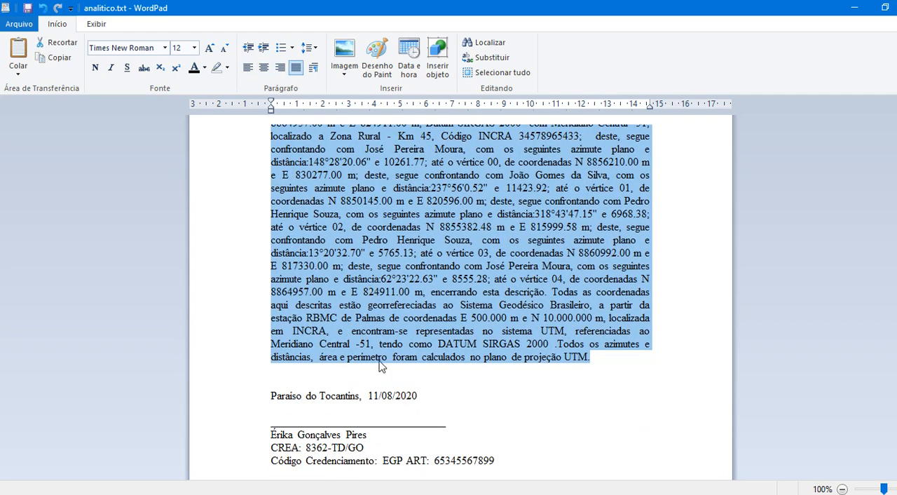
left_click(235, 395)
left_click(264, 67)
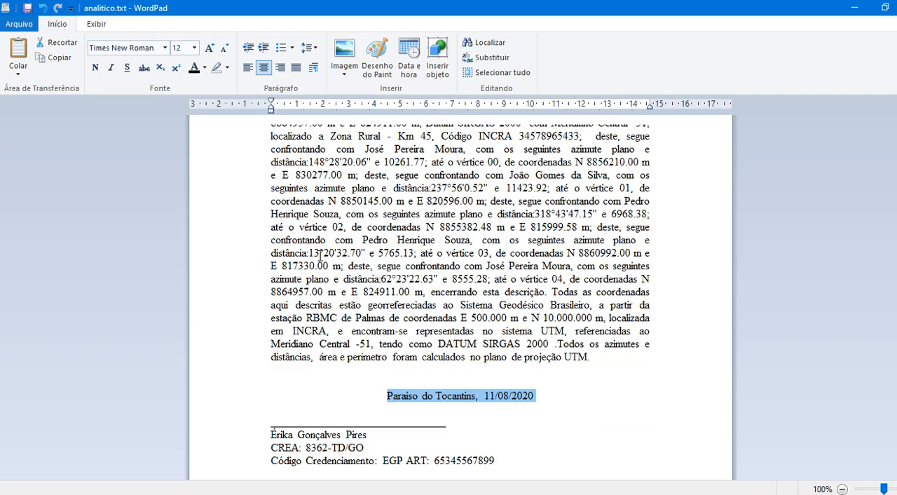
mouse_move(474, 469)
left_mouse_down()
mouse_move(272, 433)
mouse_move(270, 421)
left_mouse_up()
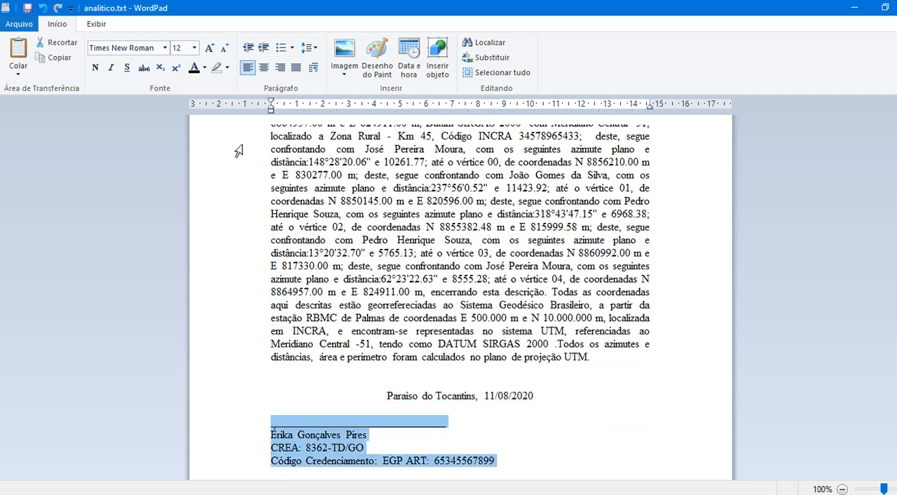
left_click(265, 67)
scroll(579, 430, "up", 5)
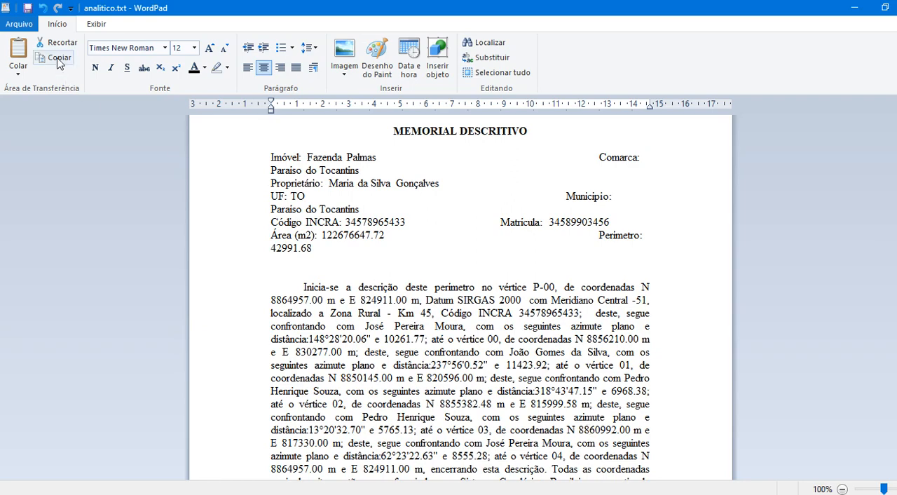
scroll(426, 336, "down", 2)
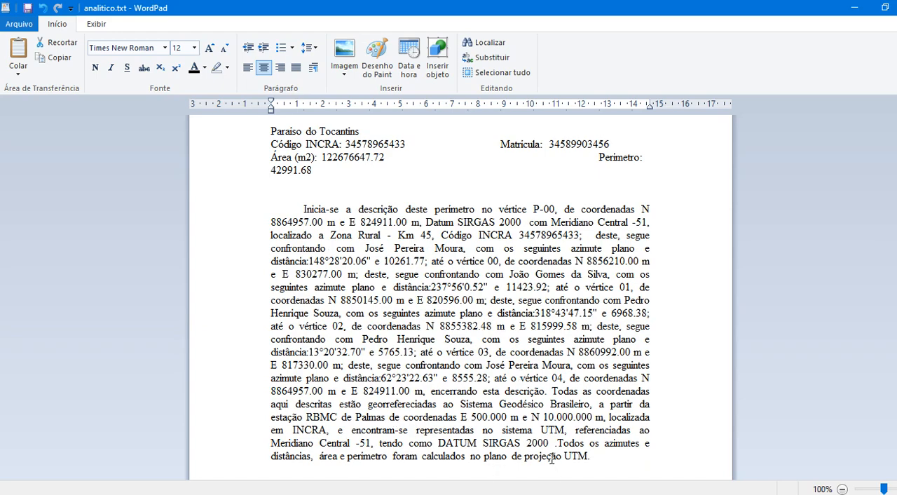
scroll(543, 435, "up", 2)
scroll(534, 405, "down", 5)
scroll(534, 406, "up", 5)
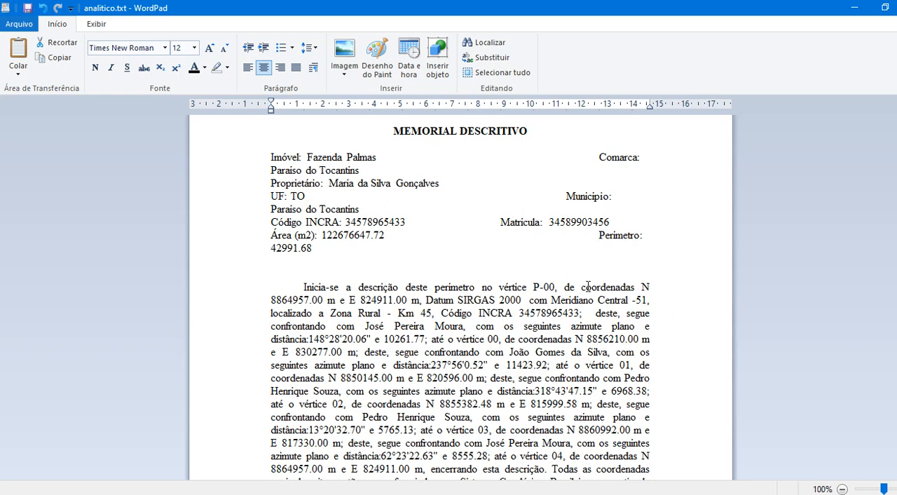
left_click(10, 26)
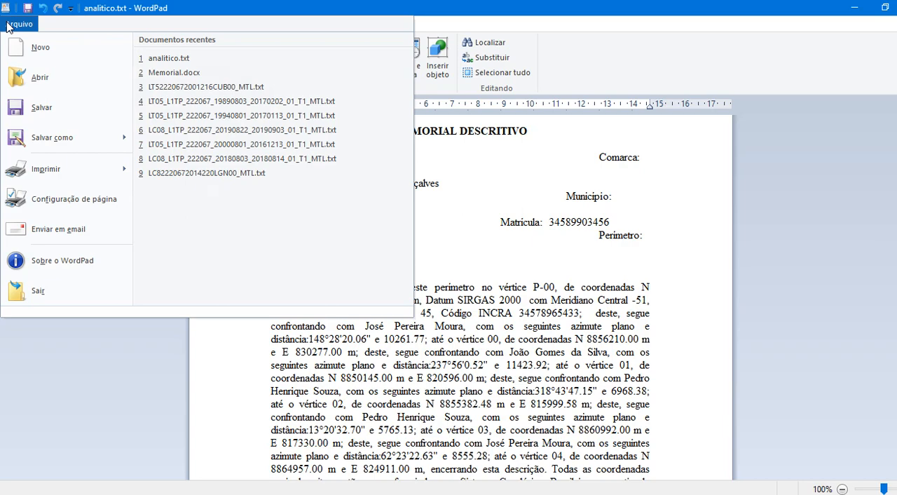
mouse_move(62, 172)
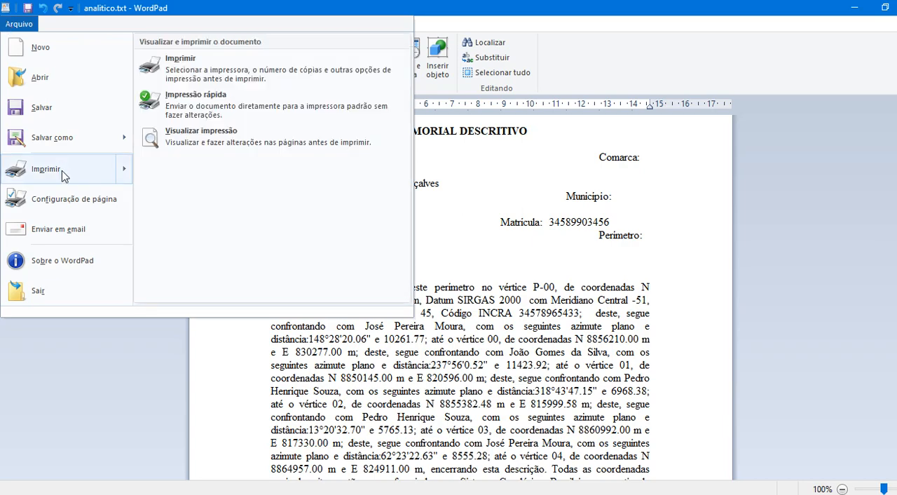
left_click(188, 74)
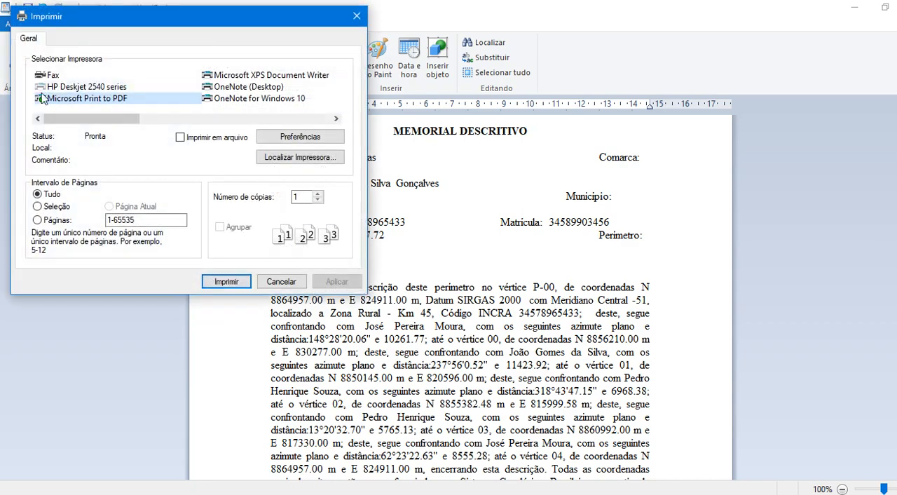
left_click(275, 282)
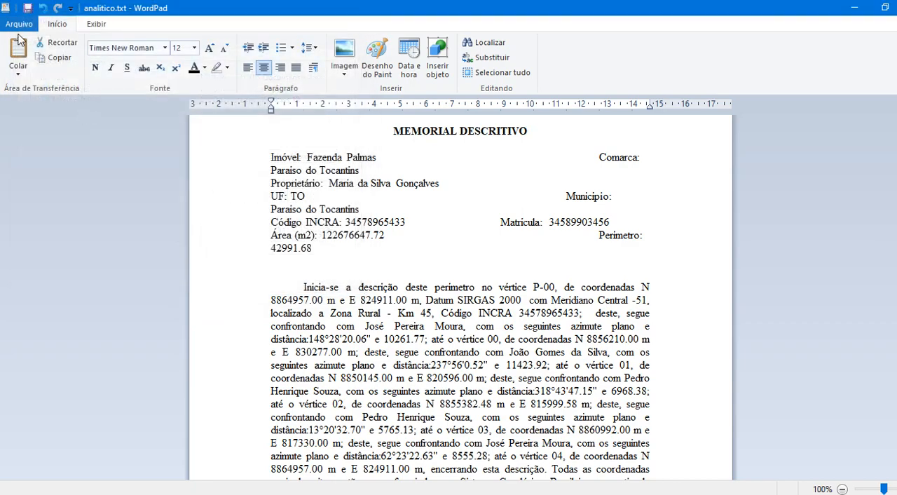
Save the formatted document in the Memorial folder as Memorial.docx, in Office Open XML format
left_click(19, 25)
mouse_move(78, 145)
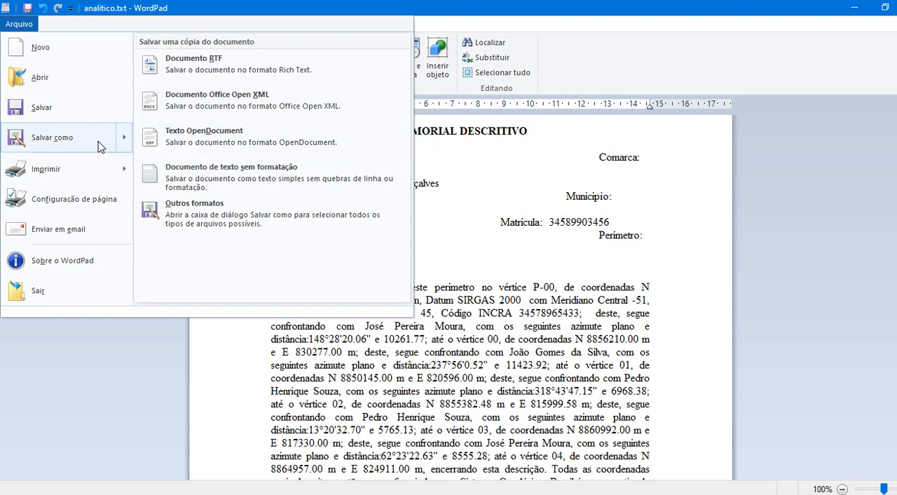
left_click(98, 144)
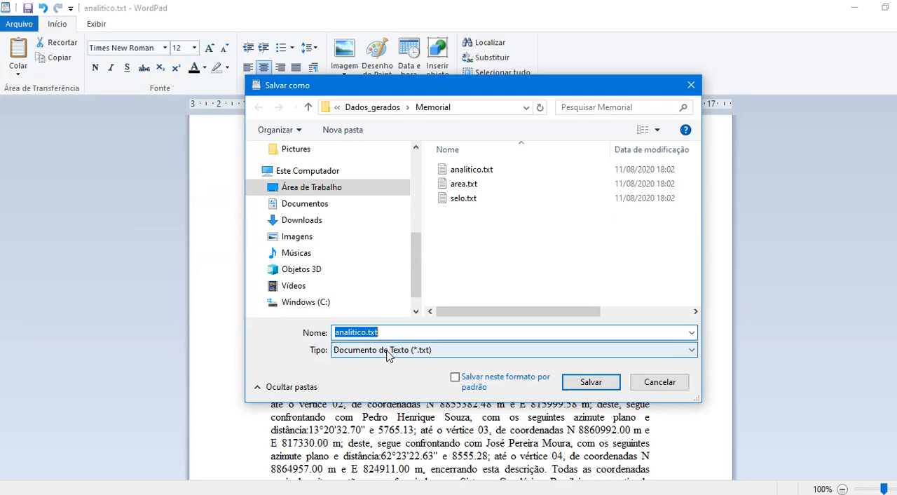
left_click(389, 350)
left_click(371, 371)
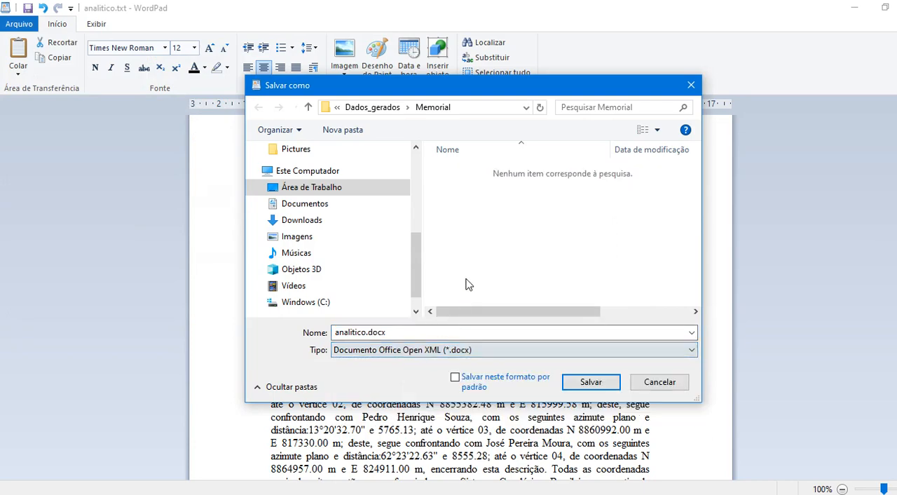
double_click(362, 333)
type("Memorial")
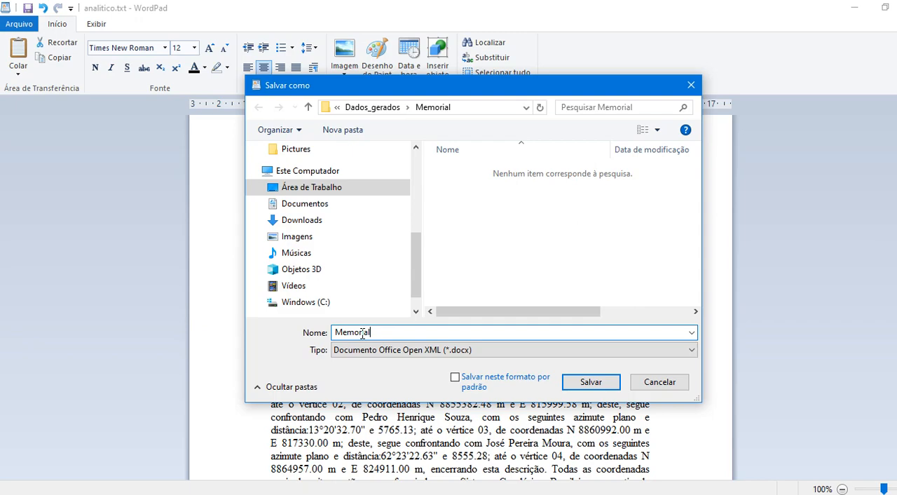
key("Return")
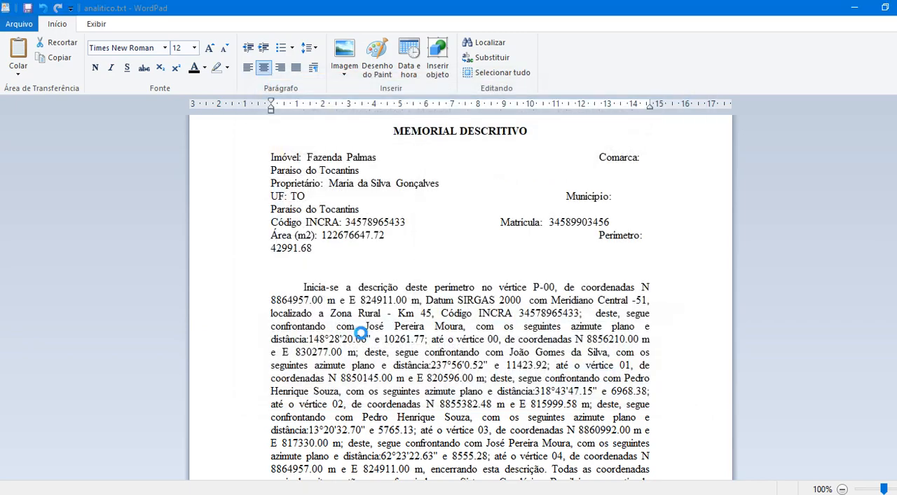
scroll(693, 217, "up", 5)
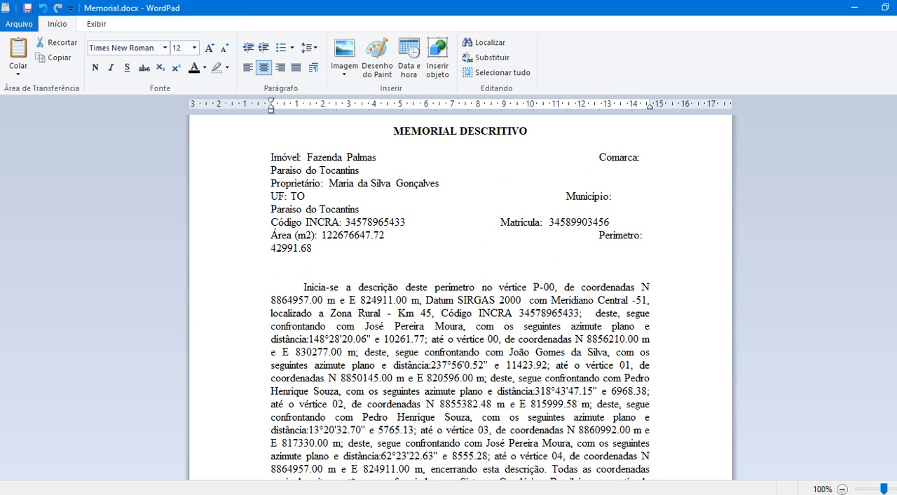
Close the memorial document, select Memorial.docx in File Explorer, and return to QGIS
left_click(896, 8)
left_click(256, 183)
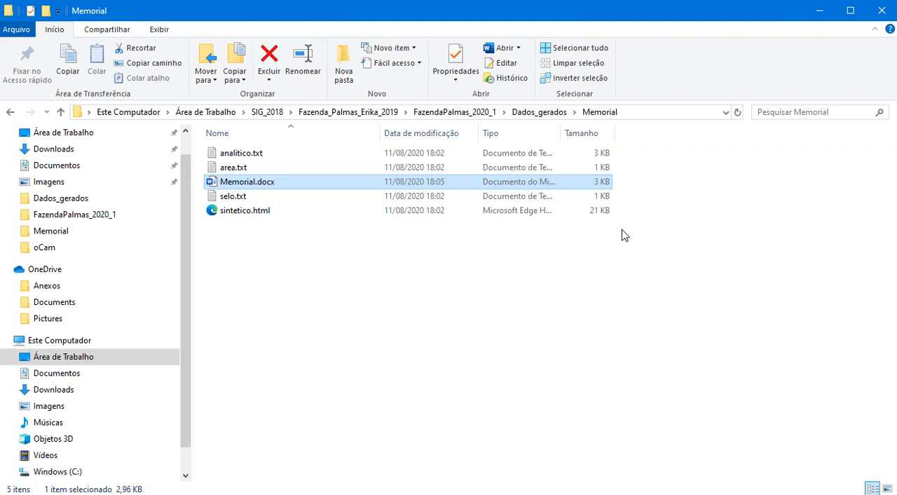
left_click(820, 11)
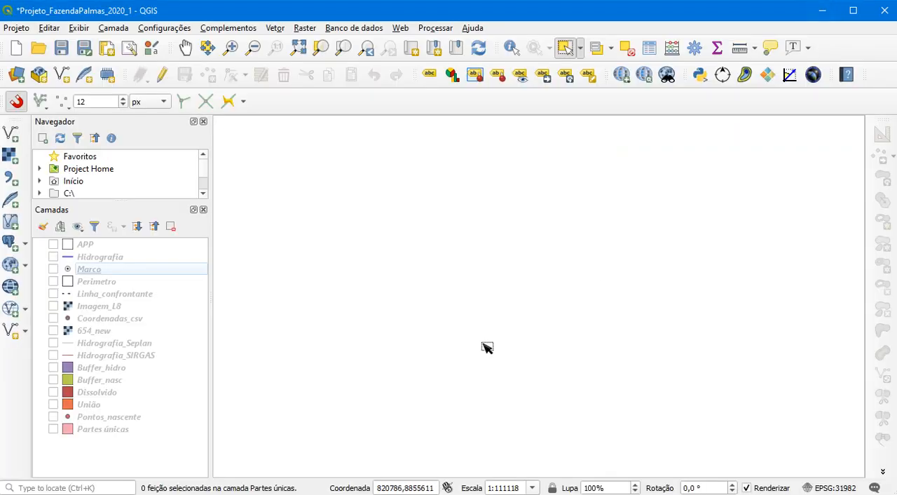
Make the Perimetro layer visible and open its attribute table
left_click(53, 281)
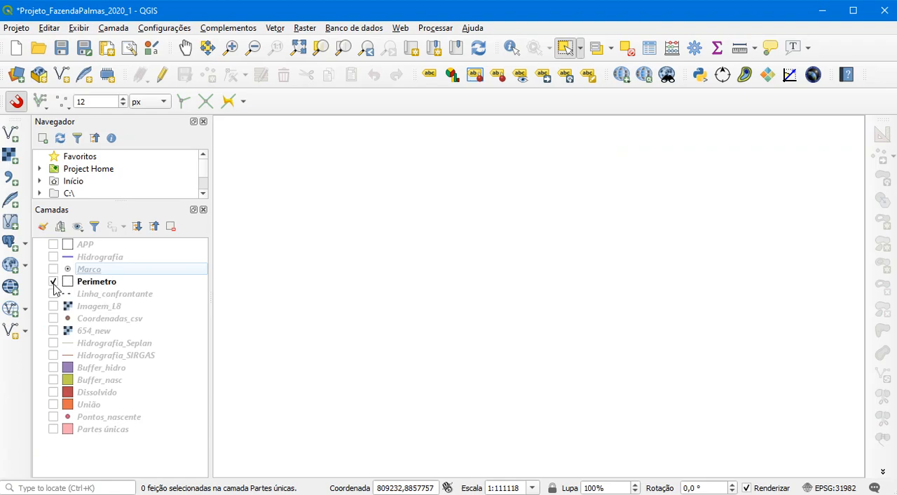
left_click(96, 281)
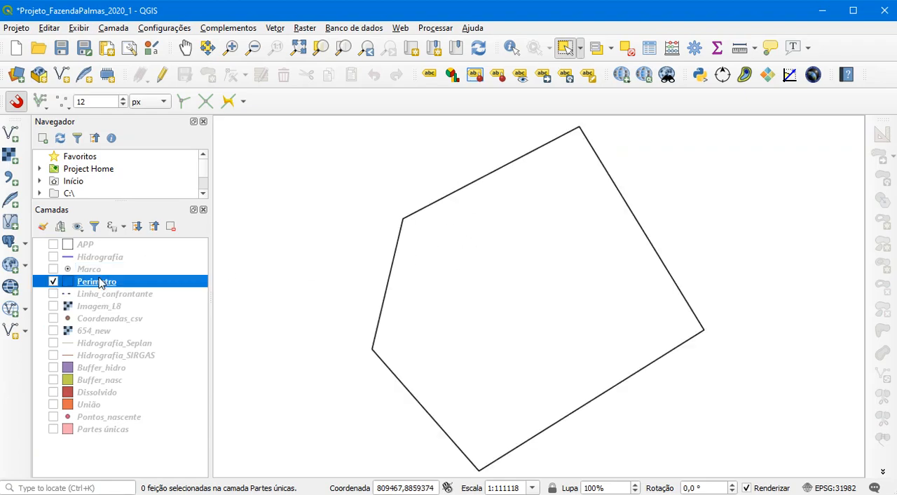
right_click(99, 281)
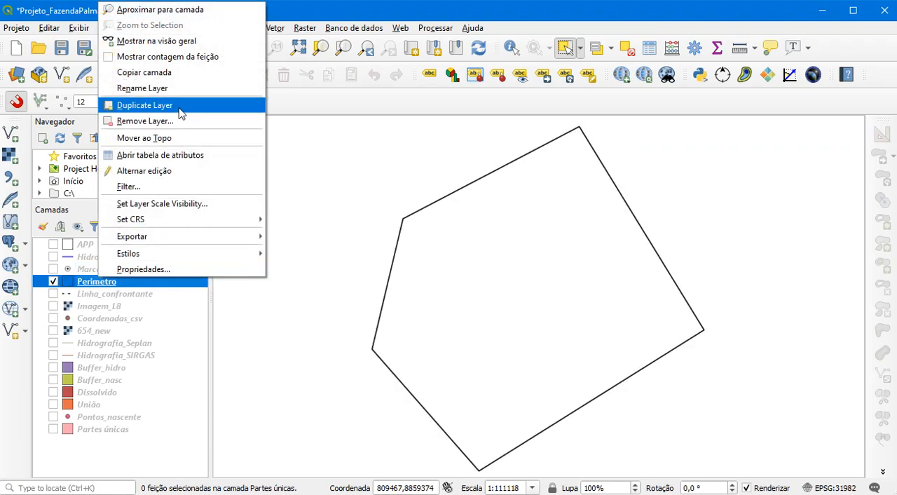
left_click(177, 155)
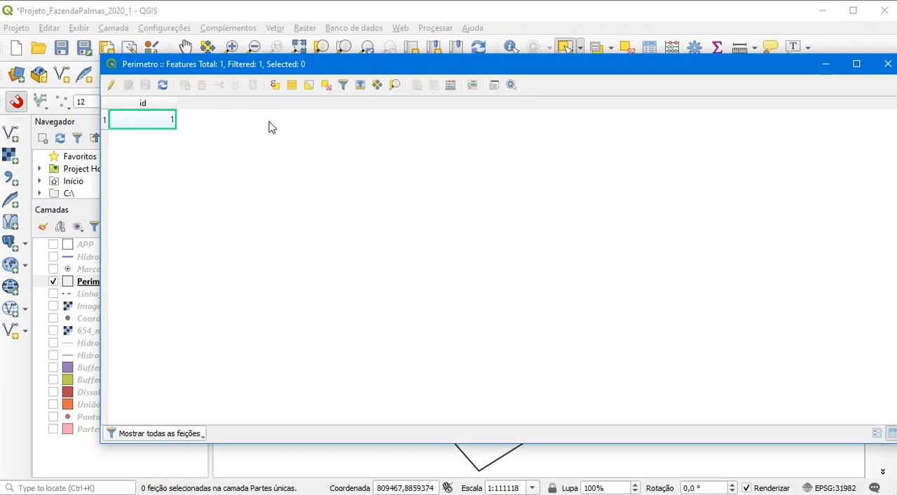
Set up a new field Area_m² in the field calculator, as a decimal number with precision 2
left_click(450, 87)
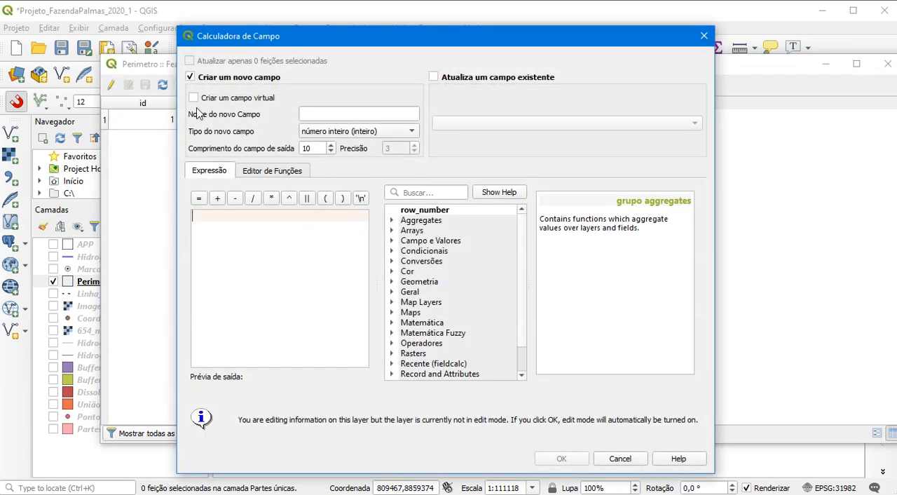
left_click(312, 115)
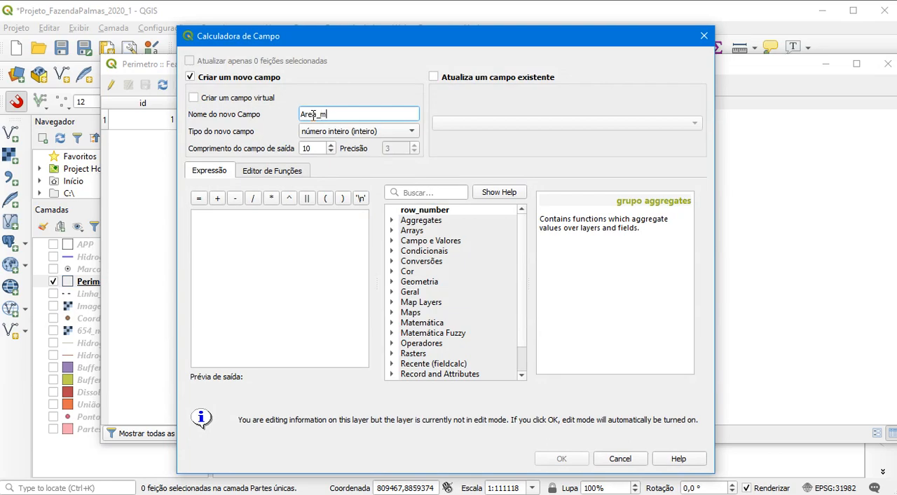
type("Area_m²")
left_click(338, 134)
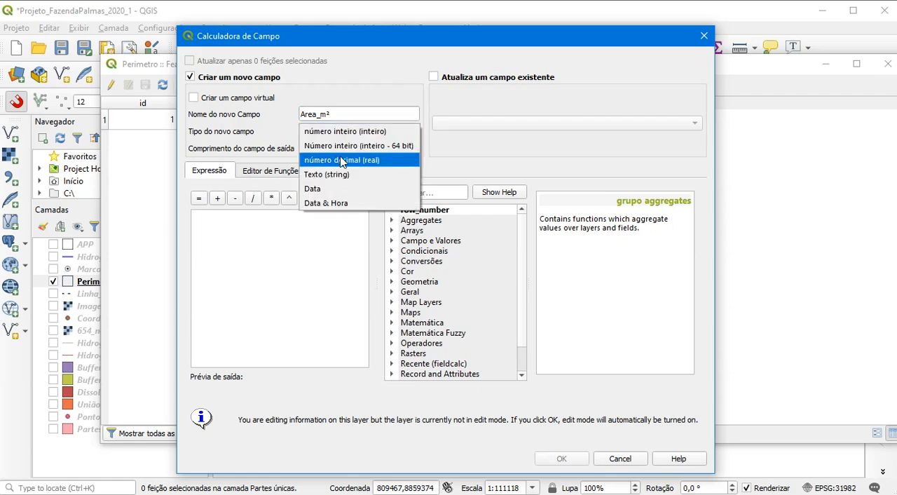
left_click(342, 160)
left_click(388, 149)
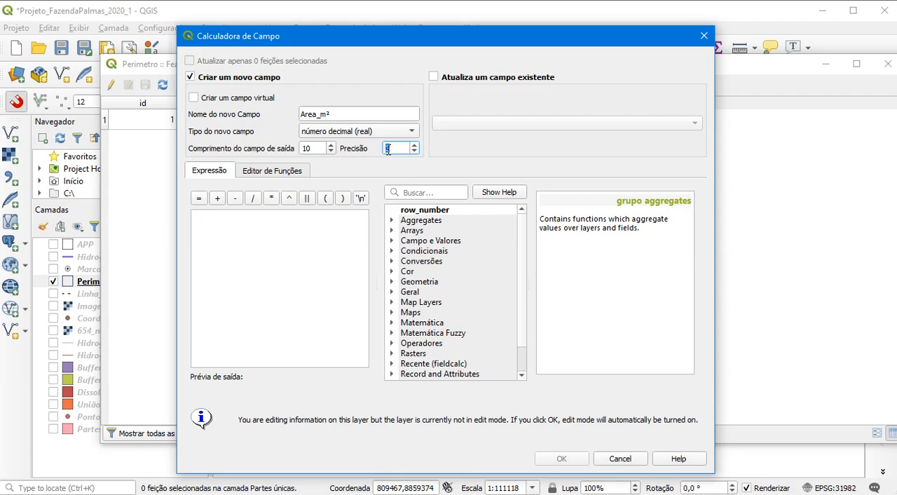
type("2")
Fill the new Area_m² field with the $area function and create it in the Perimetro attribute table
left_click(419, 193)
type("area")
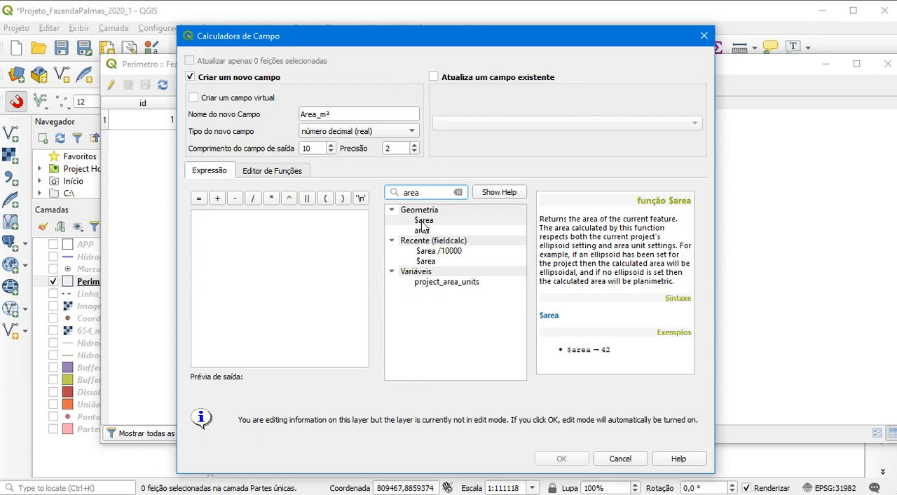
double_click(423, 222)
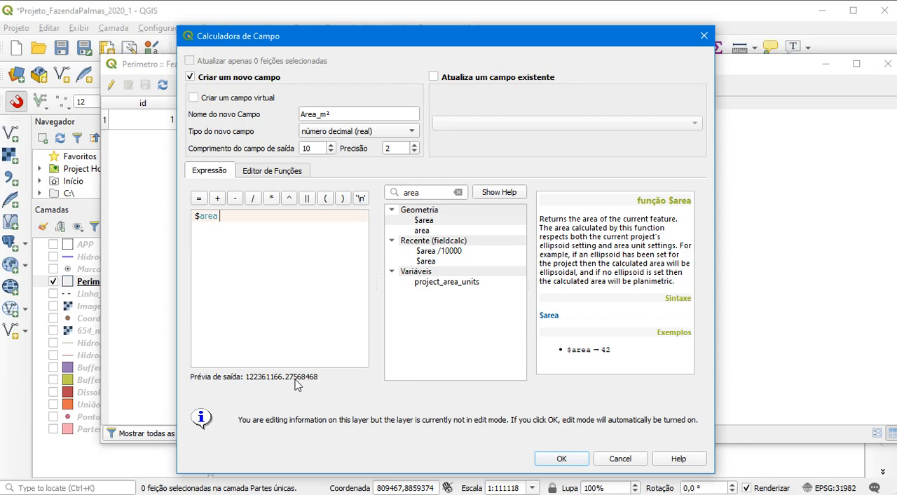
left_click(562, 461)
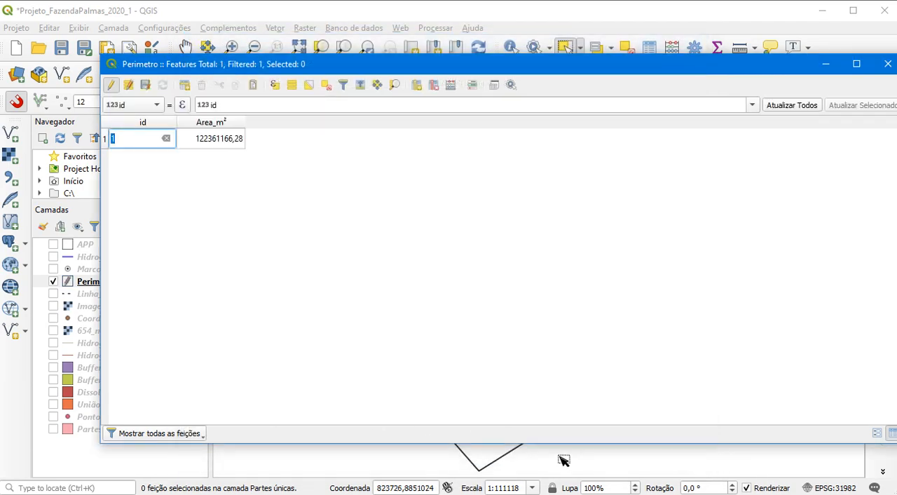
double_click(239, 143)
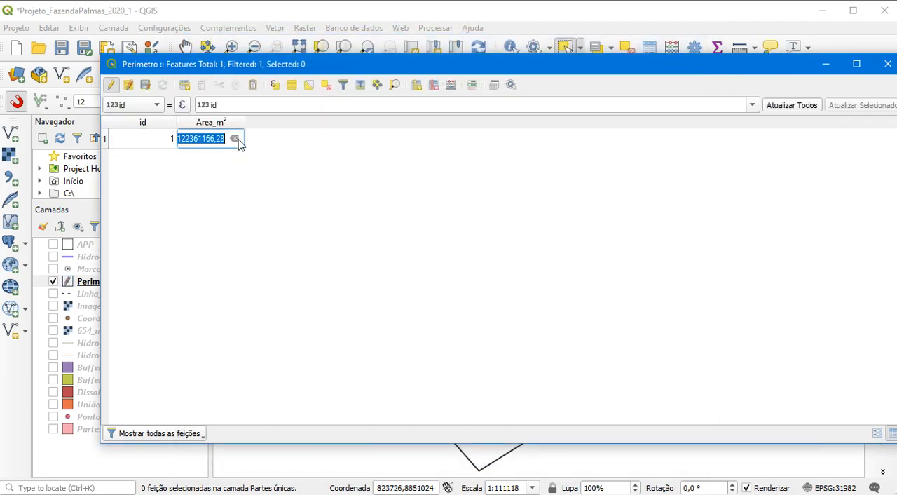
left_click(291, 187)
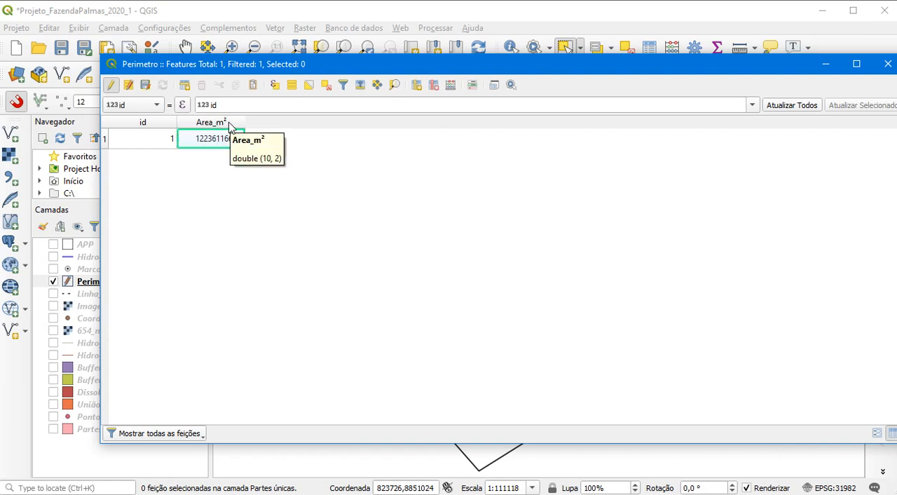
Set up another new field Area_ha in the field calculator, as a decimal number with precision 4
left_click(451, 85)
left_click(308, 115)
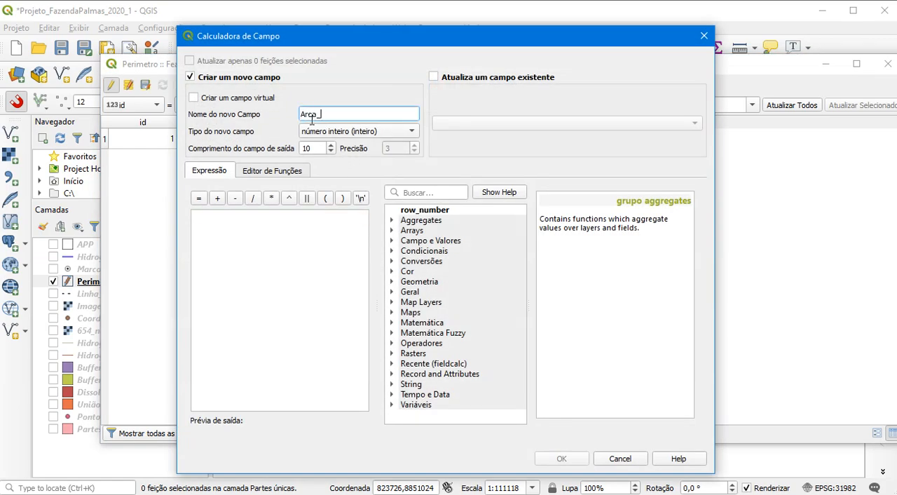
type("Area_ha")
left_click(337, 132)
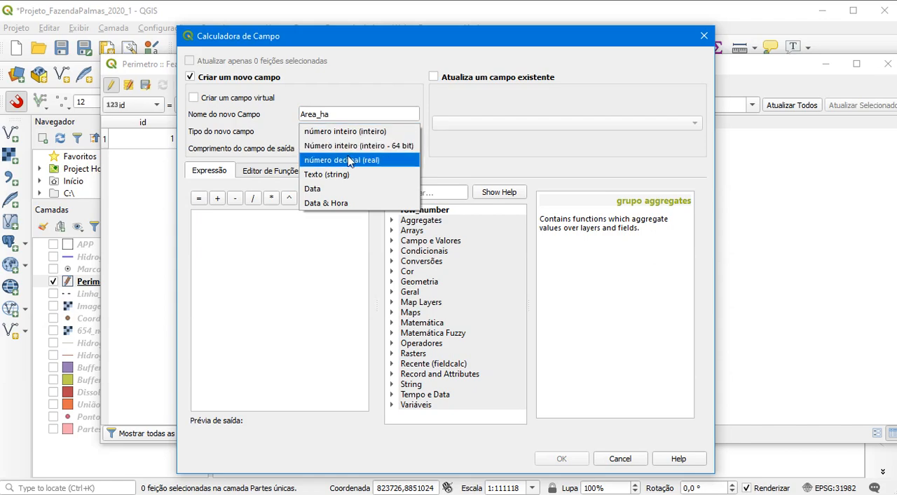
left_click(347, 160)
double_click(387, 150)
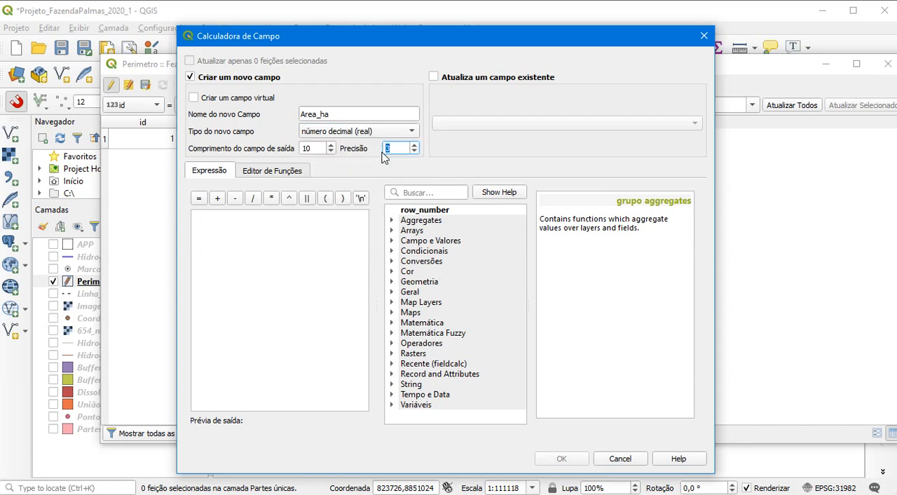
type("4")
Calculate the Area_ha field with the recent expression $area /10000
left_click(429, 194)
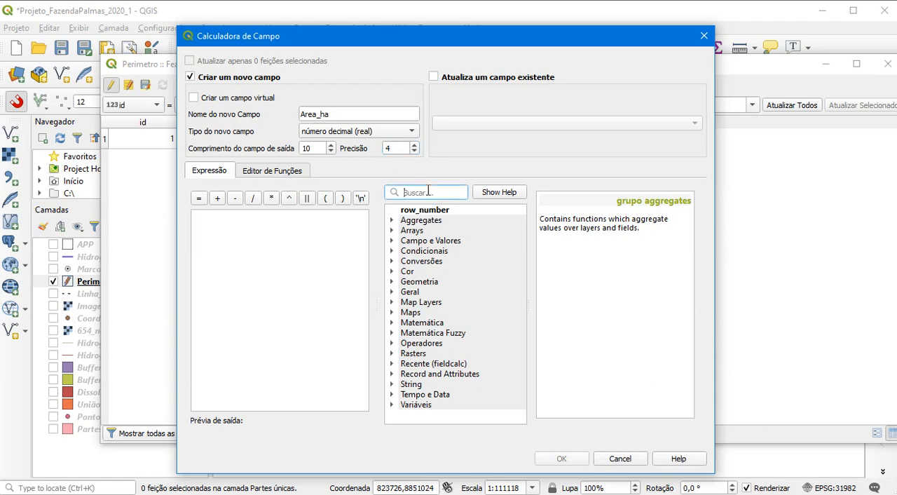
type("area")
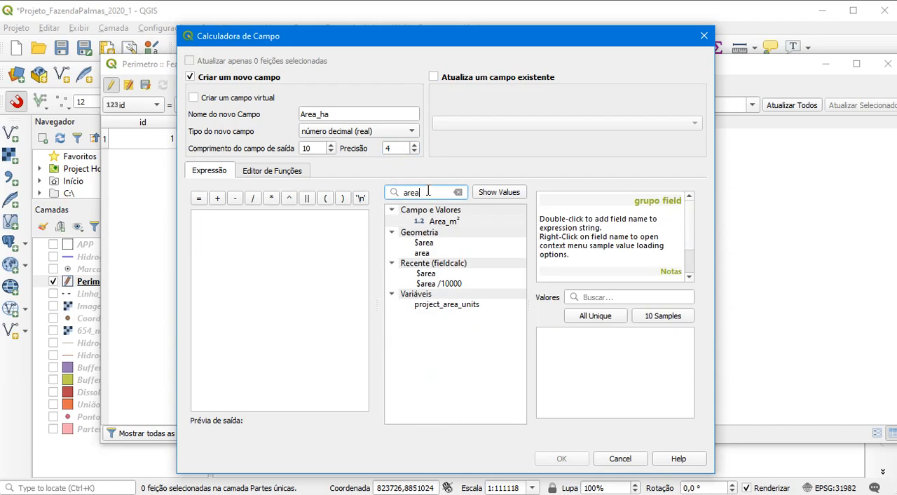
double_click(452, 284)
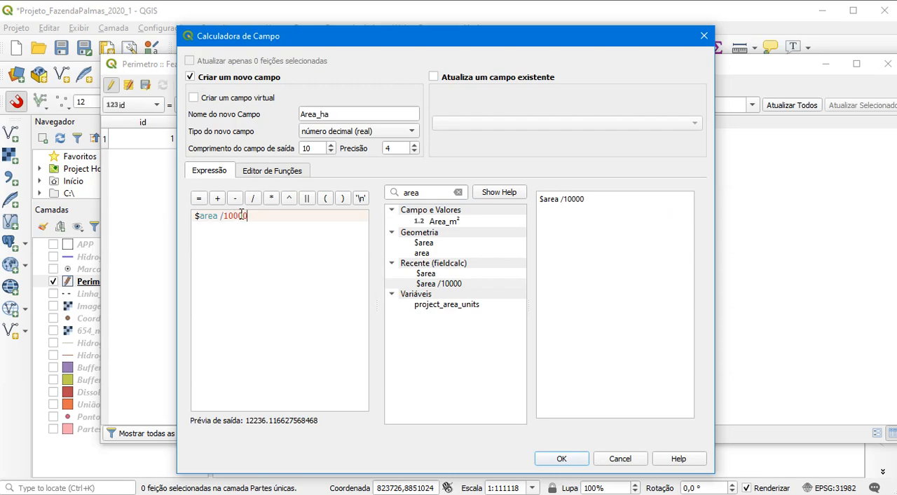
key("BackSpace")
left_click(569, 458)
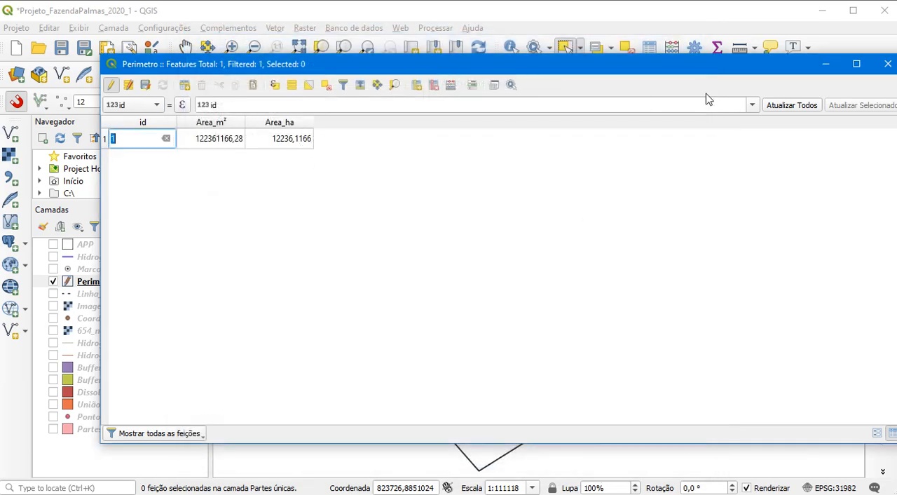
Close the attribute table, end editing of the Perimetro layer and save its changes
left_click(886, 67)
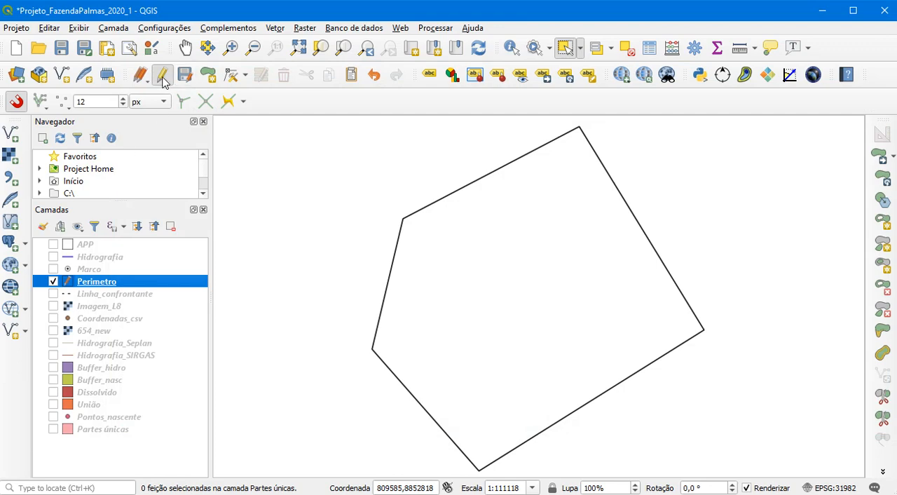
left_click(163, 77)
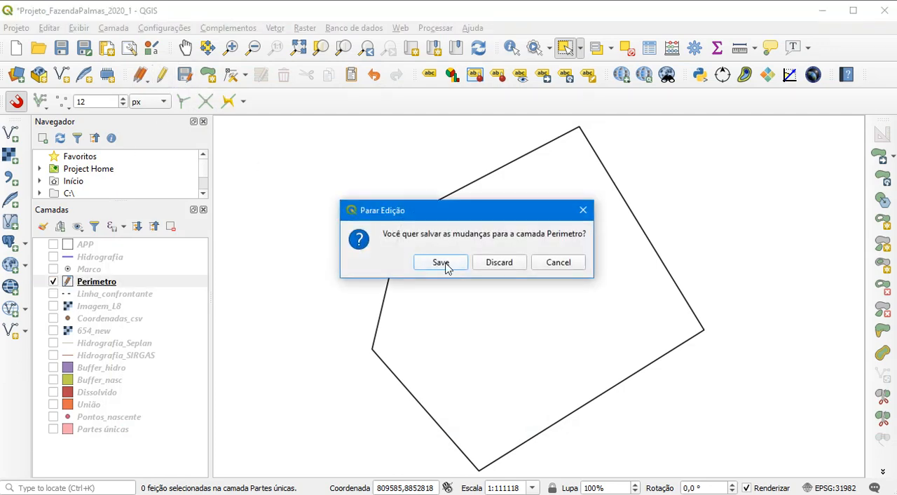
left_click(441, 263)
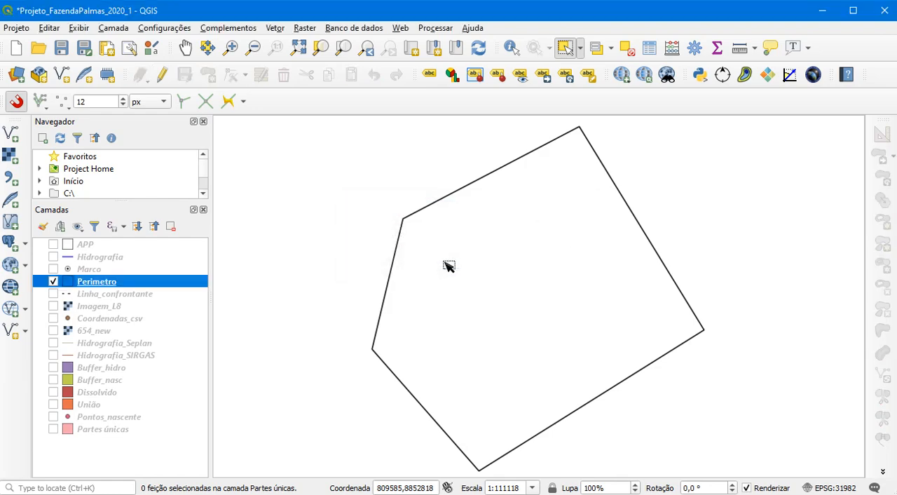
Make the Marco layer visible and turn off its labels with the Não rotular option
left_click(53, 270)
right_click(82, 269)
left_click(129, 267)
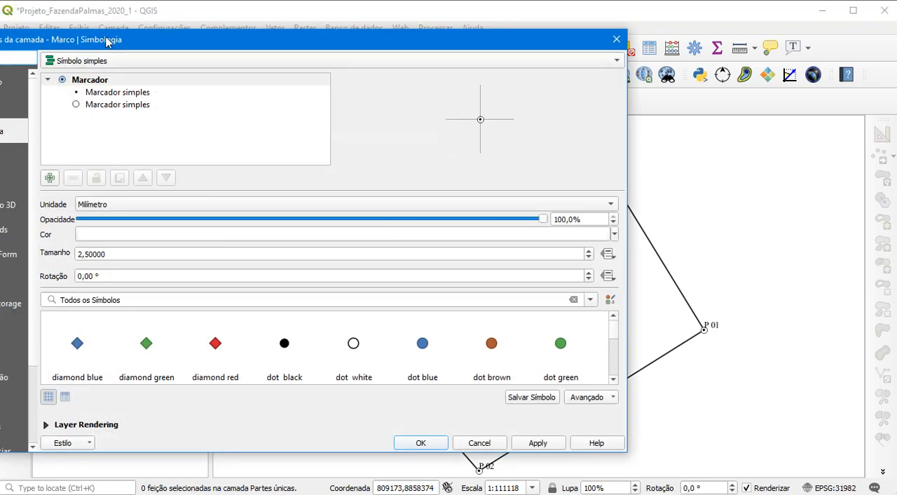
left_click_drag(114, 37, 312, 33)
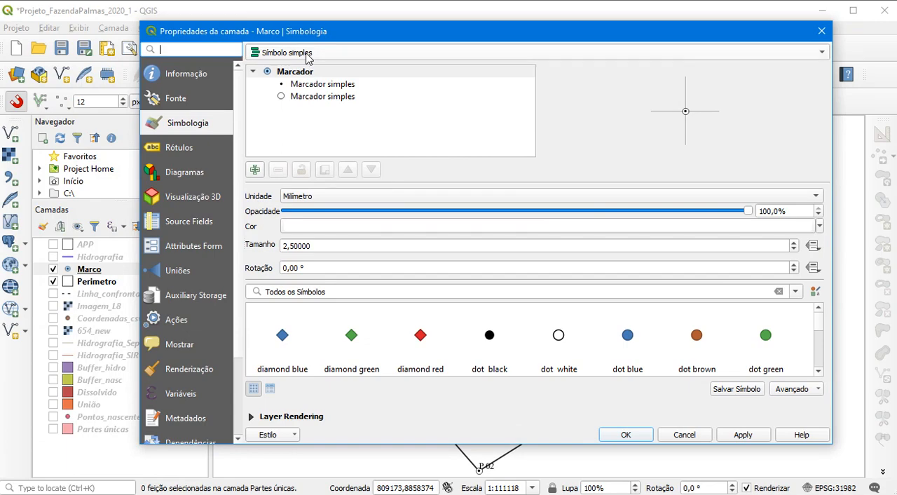
left_click(203, 147)
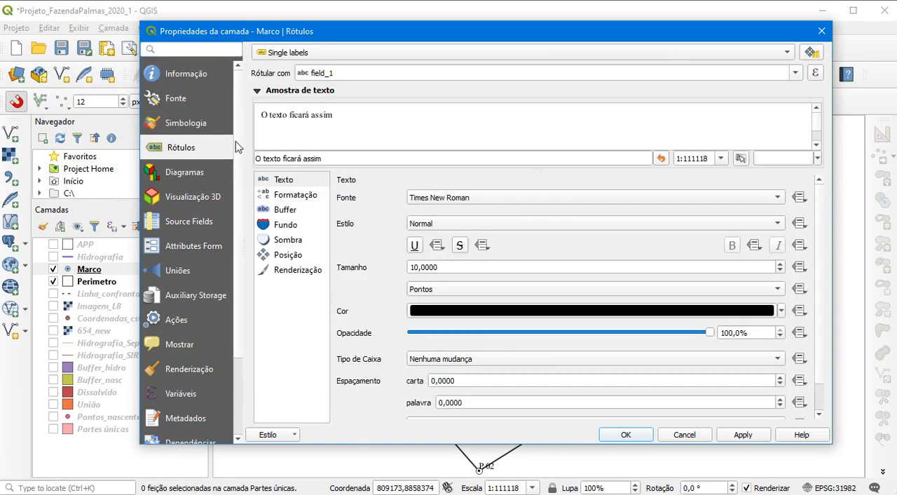
left_click(324, 54)
left_click(303, 39)
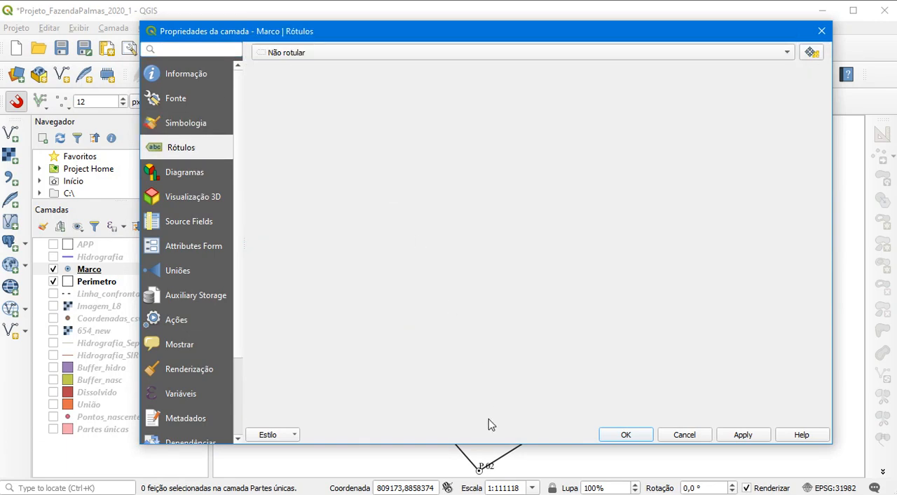
left_click(622, 435)
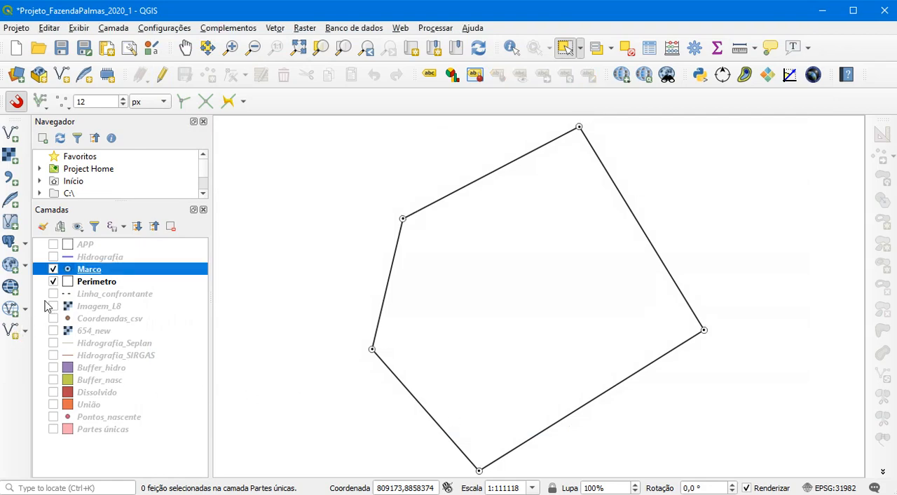
Make the Hidrografia, APP, Linha_confrontante and Imagem_L8 layers visible and save the project
left_click(54, 256)
left_click(54, 244)
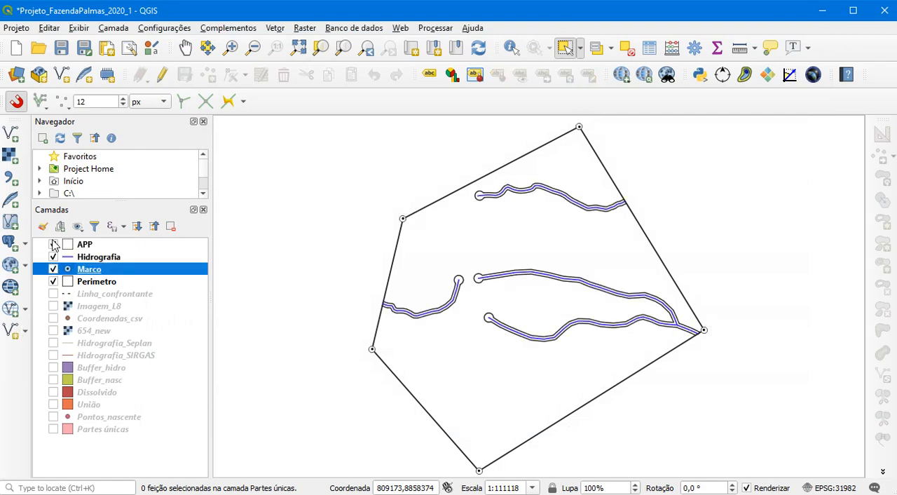
left_click(54, 294)
left_click(54, 306)
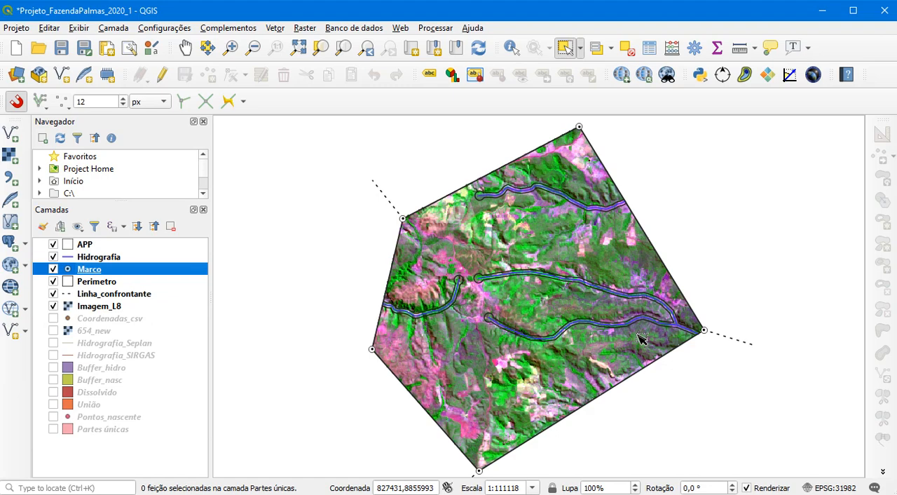
left_click(62, 49)
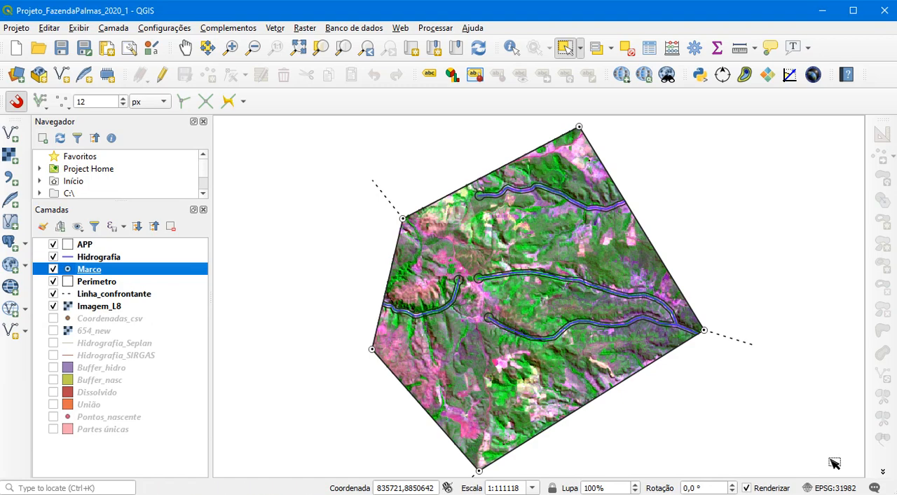
Create a new print layout titled Mapa_Fazenda_Palmas
left_click(23, 30)
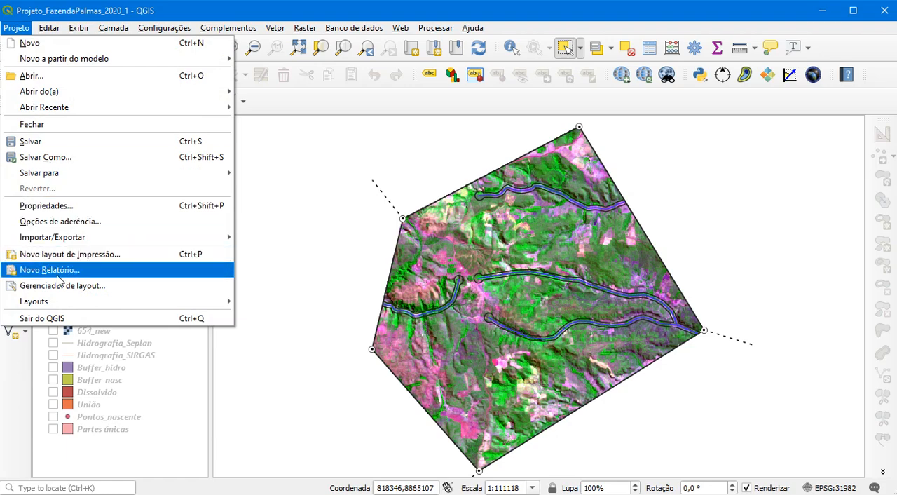
left_click(80, 260)
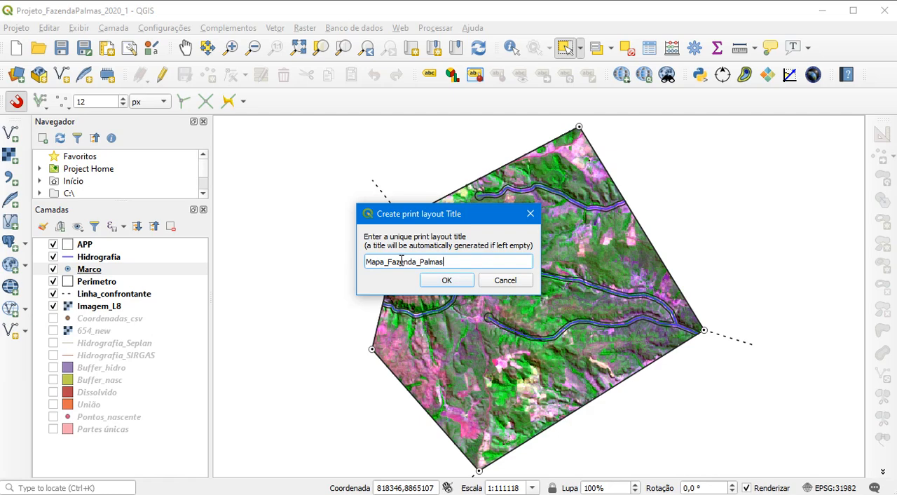
left_click(446, 279)
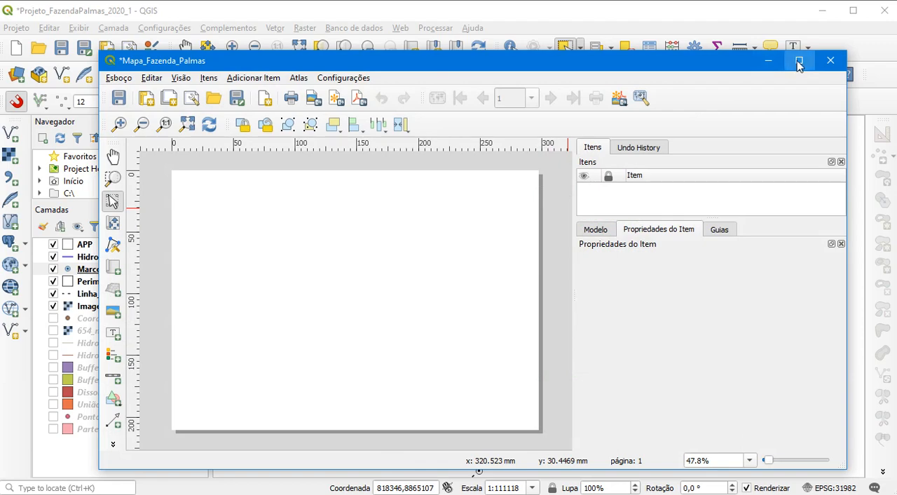
Enlarge the Mapa_Fazenda_Palmas layout window to cover the whole screen
left_click(798, 61)
left_click(886, 8)
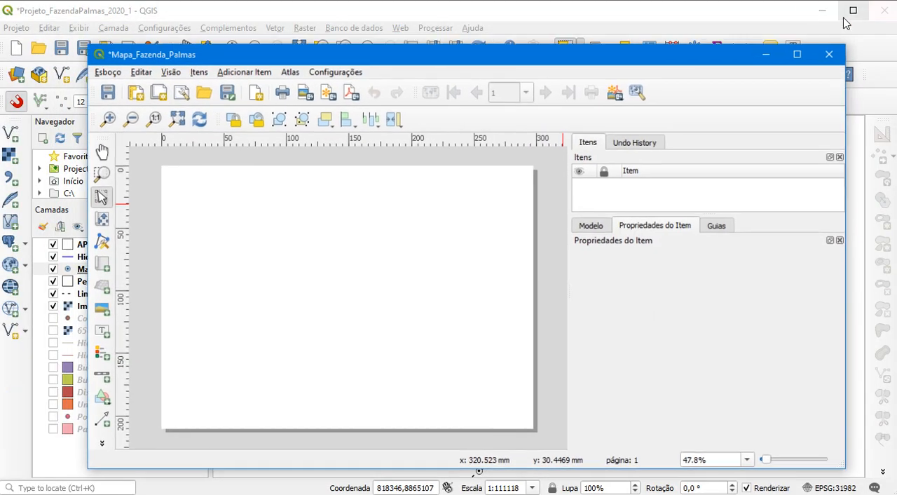
left_click_drag(100, 52, 3, 4)
left_click_drag(846, 152, 895, 154)
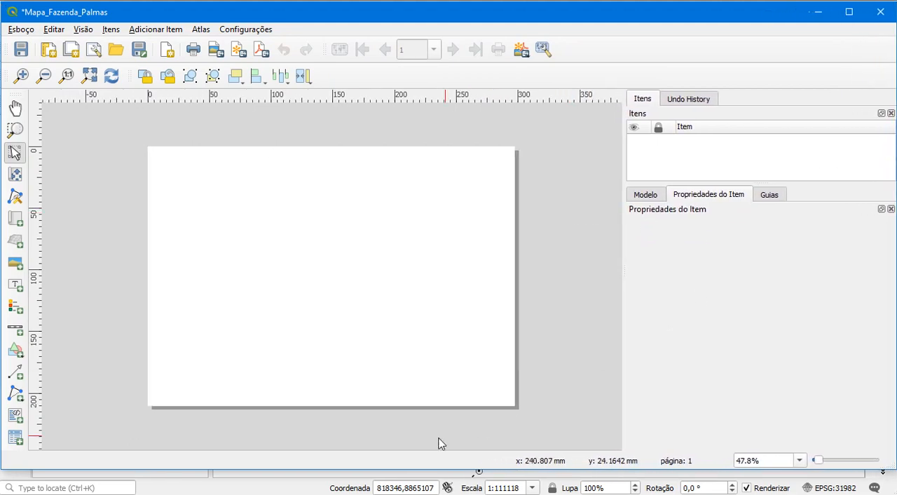
left_click_drag(311, 469, 312, 494)
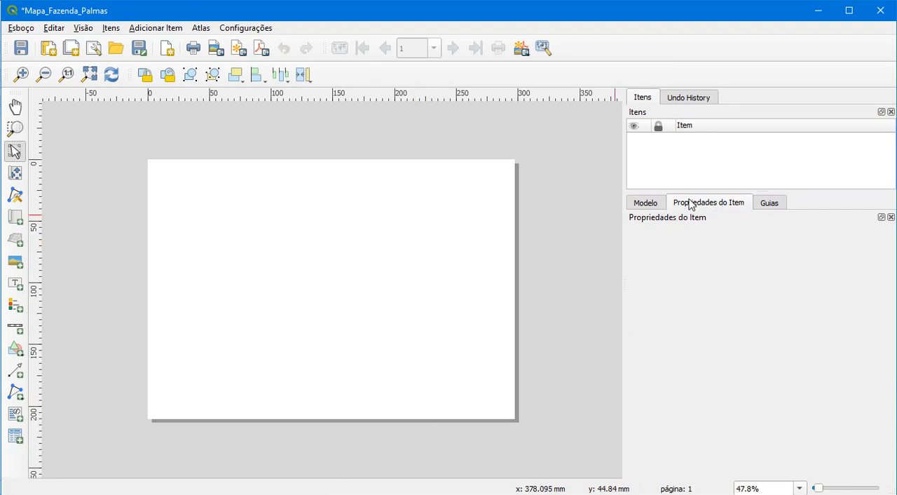
Open the layout page's properties and set the A4 page orientation to Retrato
left_click(645, 203)
left_click(705, 204)
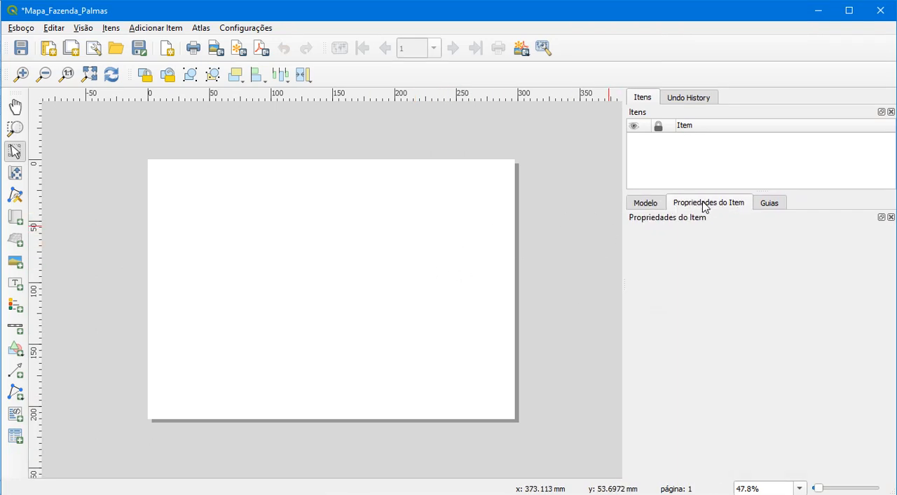
right_click(377, 239)
left_click(412, 282)
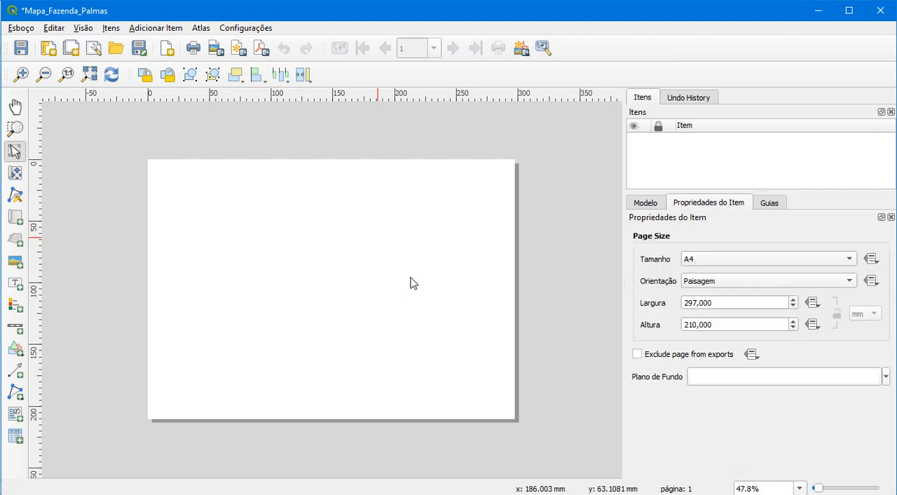
left_click(711, 284)
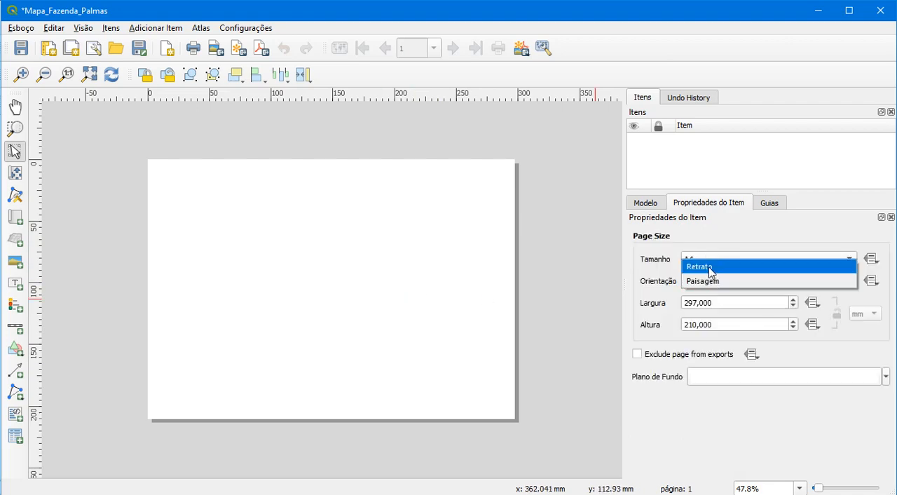
left_click(706, 266)
right_click(307, 204)
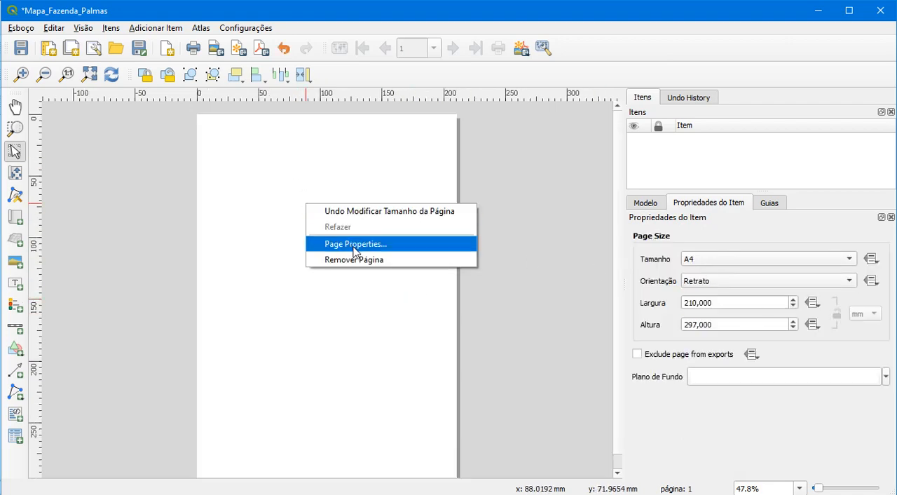
left_click(534, 257)
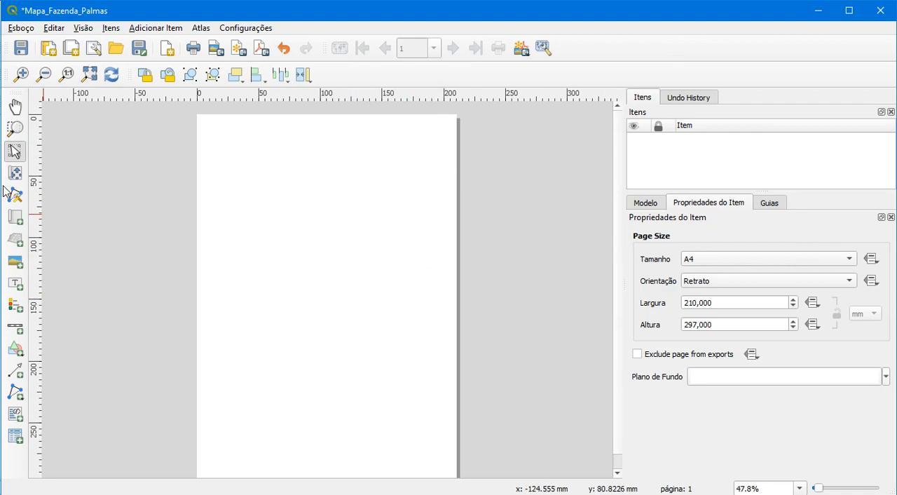
Add a map item about 150 mm wide to the upper half of the page
left_click(16, 217)
left_click_drag(236, 168, 421, 336)
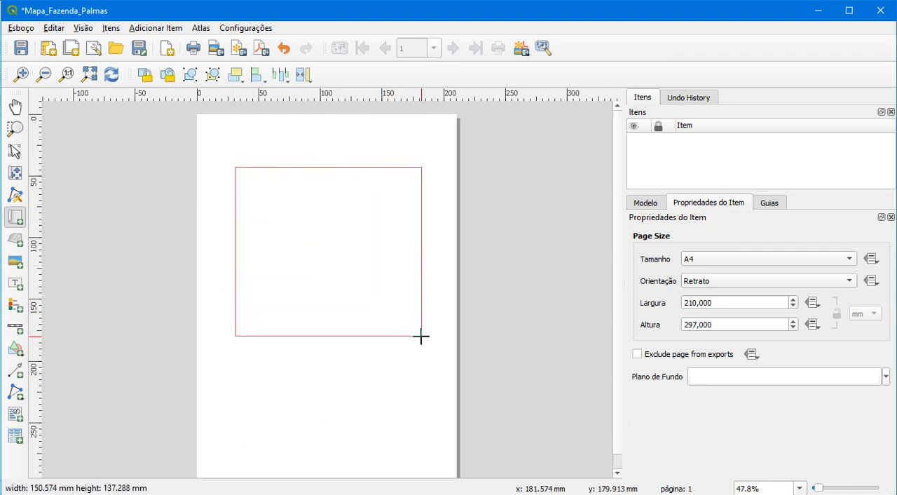
left_click_drag(421, 336, 419, 328)
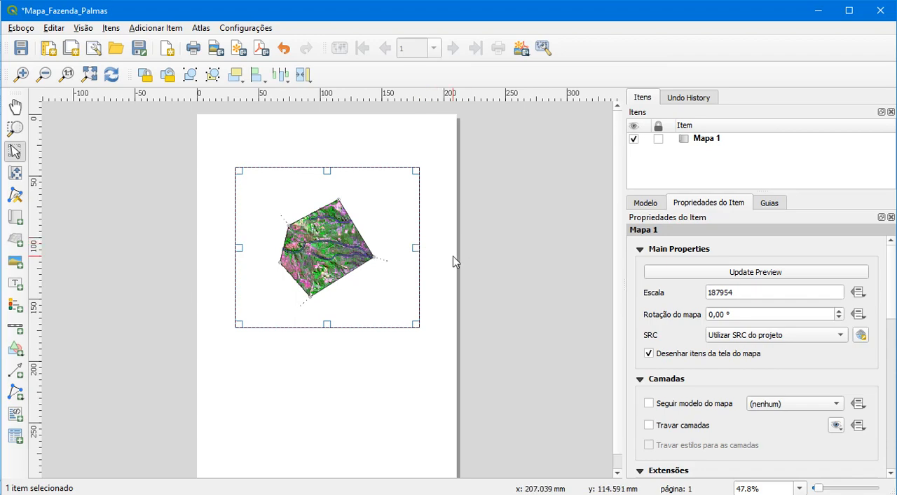
Set the map item's scale to 120000 and shift it slightly upward on the page
left_click_drag(746, 293, 713, 295)
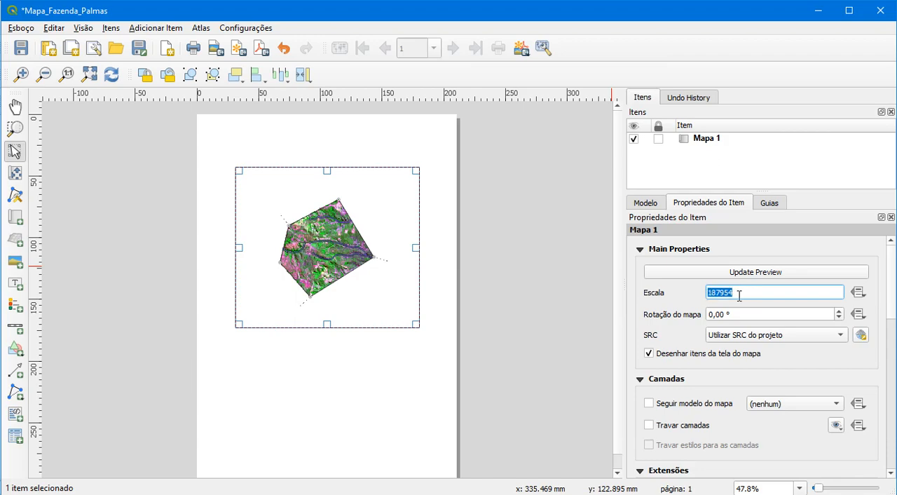
type("120000")
key("Return")
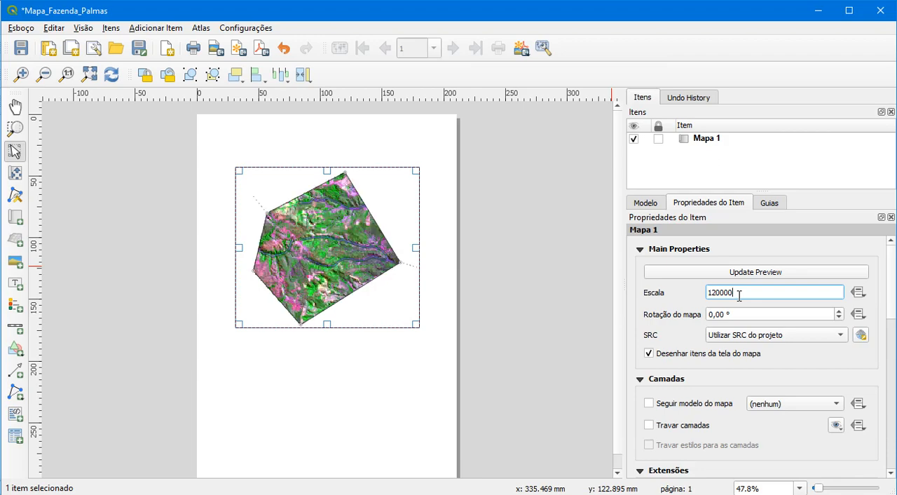
left_click(483, 271)
left_click(293, 186)
mouse_move(293, 185)
left_mouse_down()
mouse_move(292, 174)
mouse_move(281, 173)
mouse_move(293, 171)
left_mouse_up()
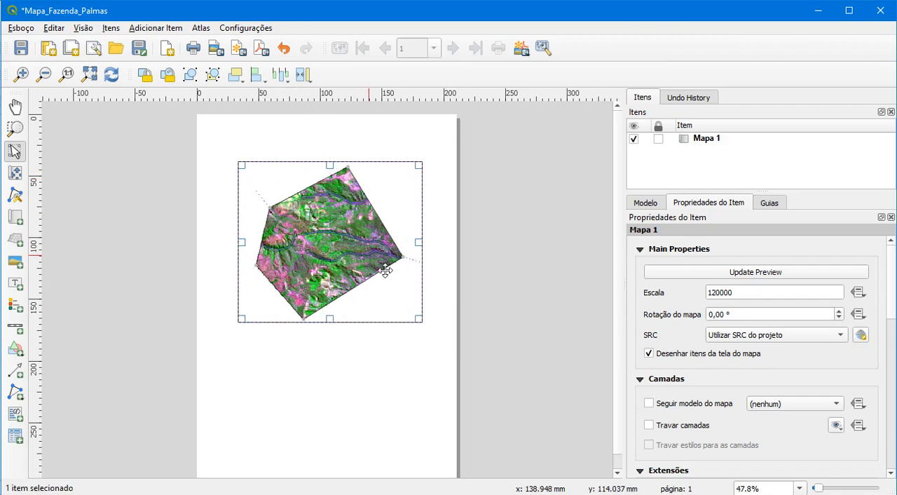
Switch to FazendaPalmas_Final.pdf in Adobe Acrobat Reader and examine the finished map's title, north arrow, coordinate grid, scale bar and memorial table
left_click(506, 339)
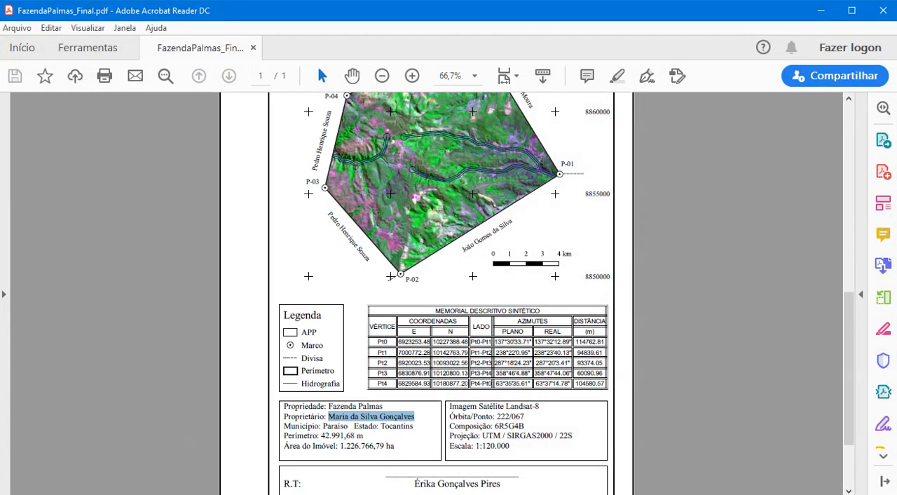
scroll(392, 122, "up", 5)
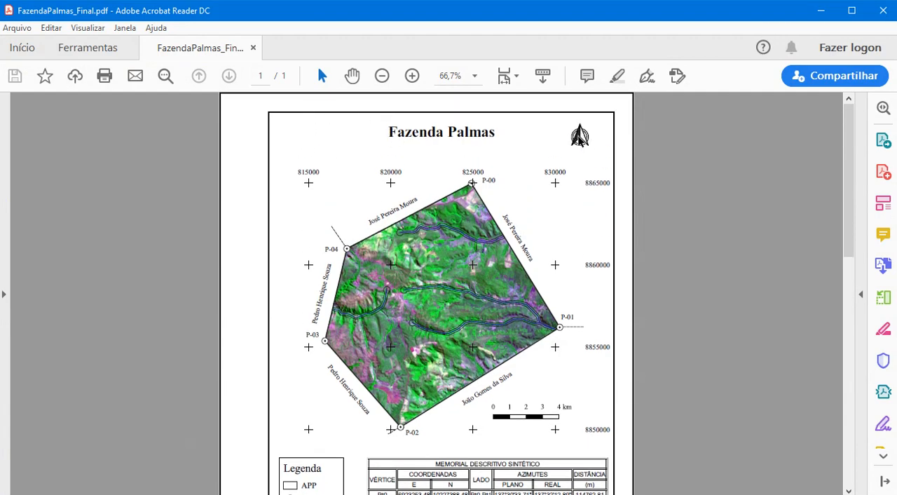
scroll(571, 211, "down", 1)
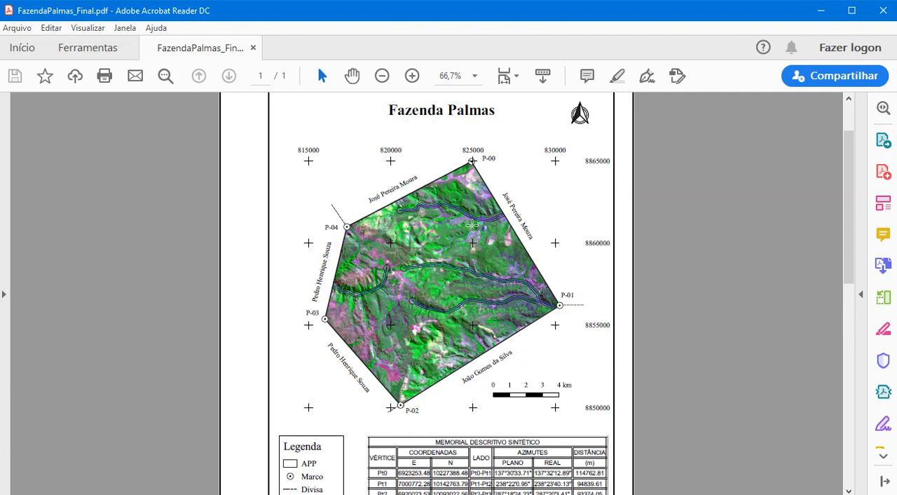
scroll(483, 221, "down", 2)
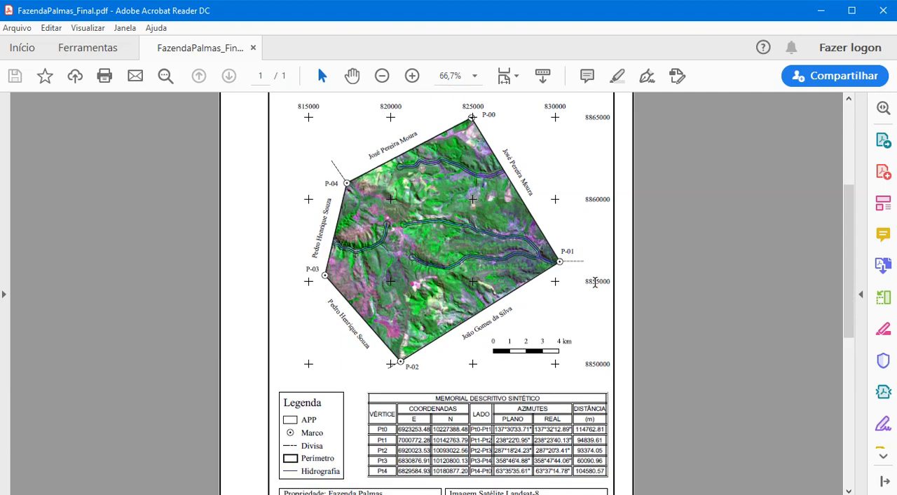
scroll(595, 262, "down", 1)
scroll(363, 144, "down", 4)
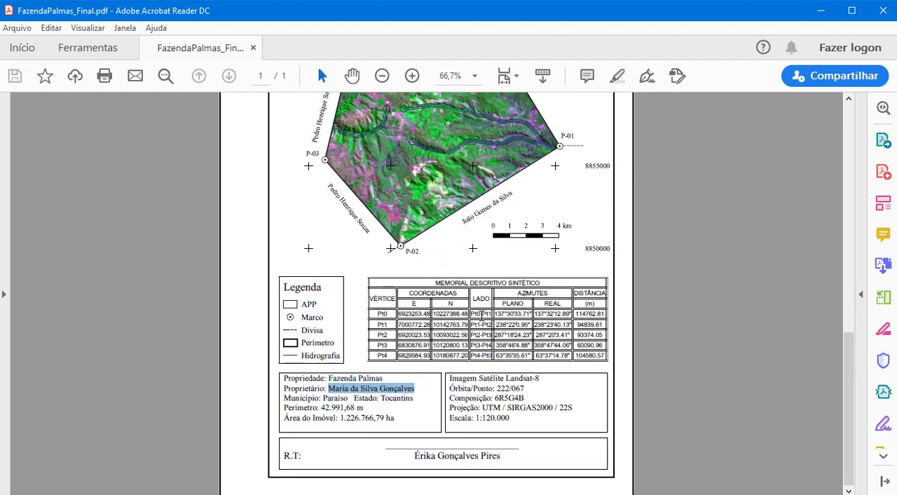
Examine the property data, satellite image data, signature block and legend of the finished map sheet
left_click(361, 399)
left_click_drag(281, 380, 349, 414)
left_click(504, 395)
left_click_drag(495, 398, 553, 408)
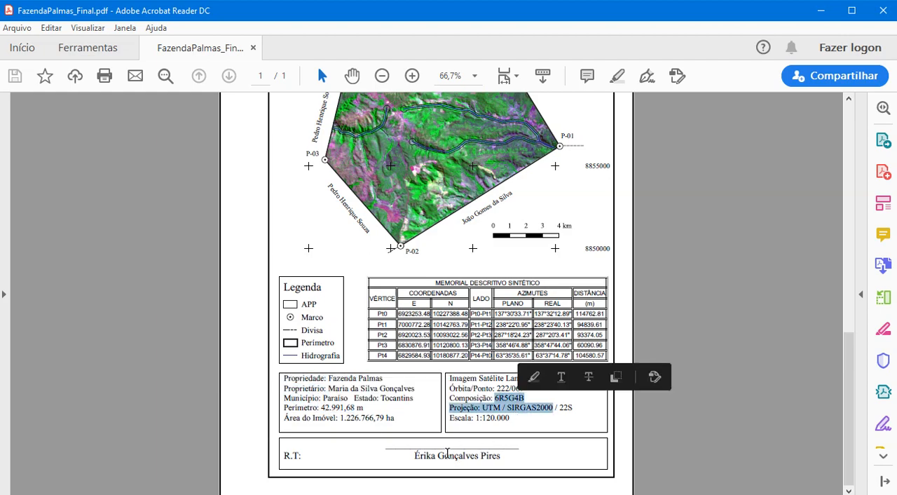
left_click_drag(447, 455, 466, 456)
left_click(306, 299)
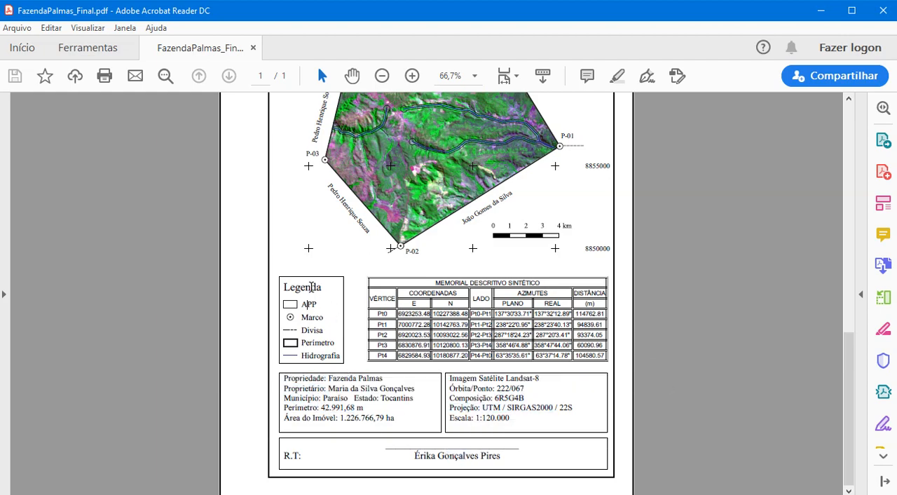
scroll(354, 342, "up", 5)
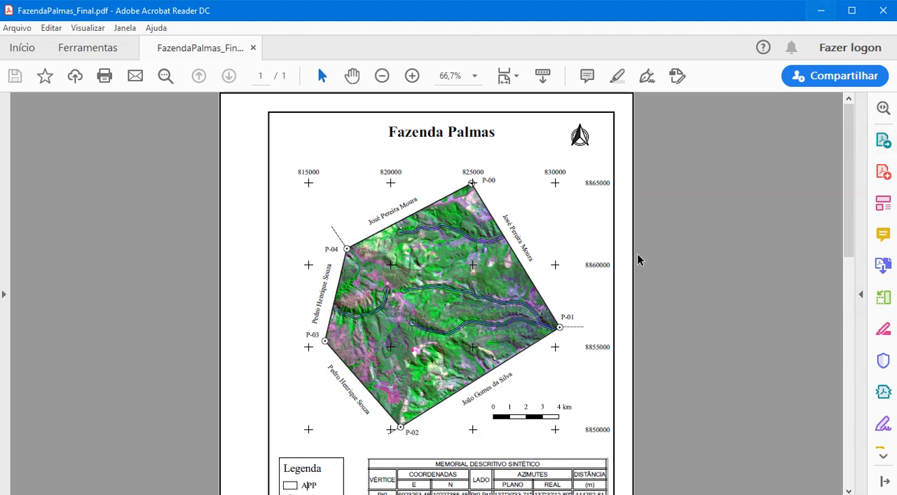
Return to the Mapa_Fazenda_Palmas layout in QGIS and save the project
left_click(819, 11)
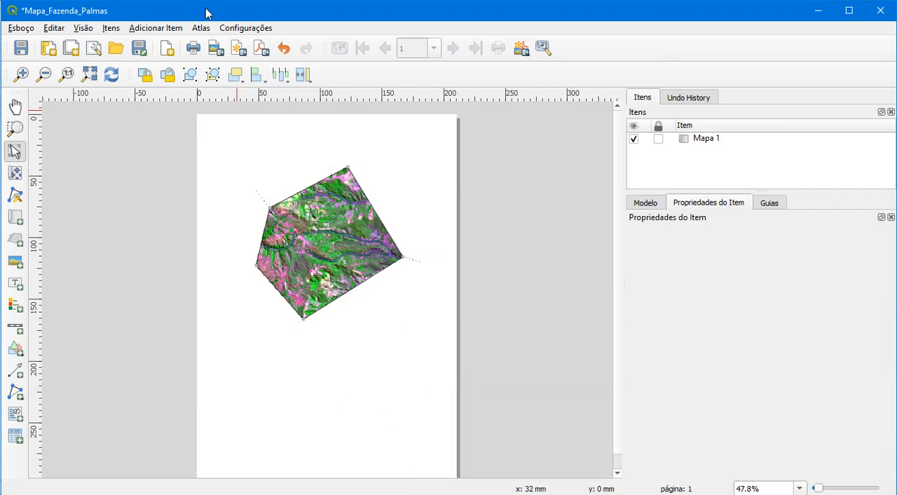
left_click(21, 48)
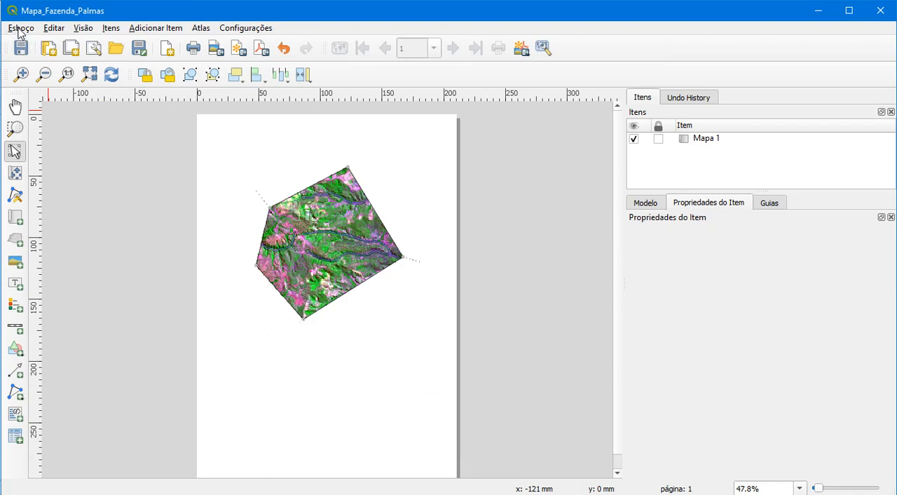
Add the items from the Palmas_template_1.qpt template to the layout
left_click(20, 28)
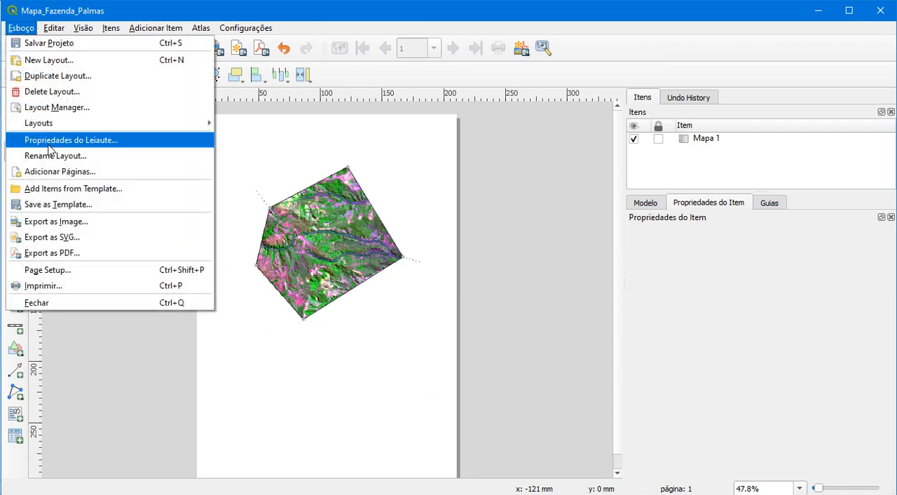
left_click(58, 190)
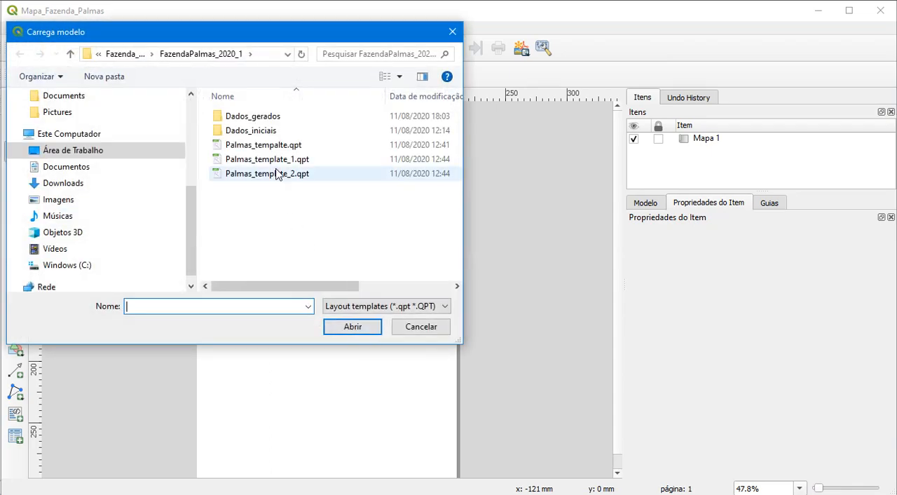
left_click(275, 163)
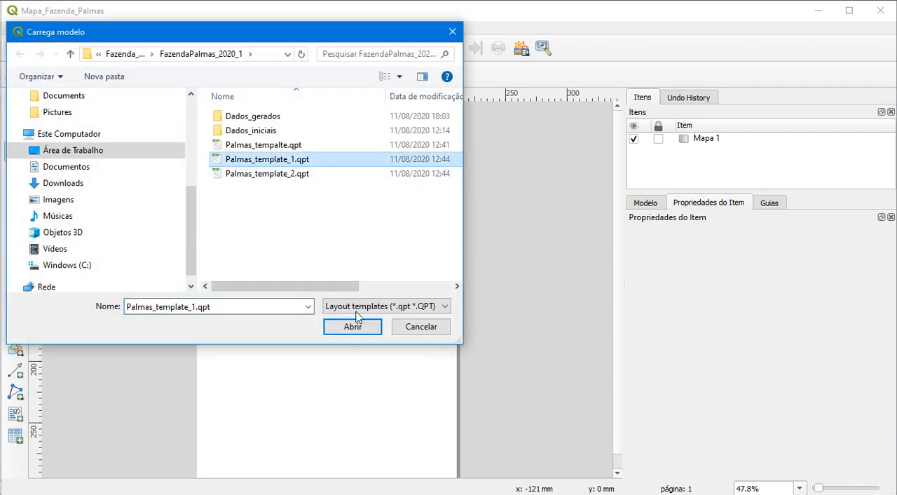
left_click(357, 330)
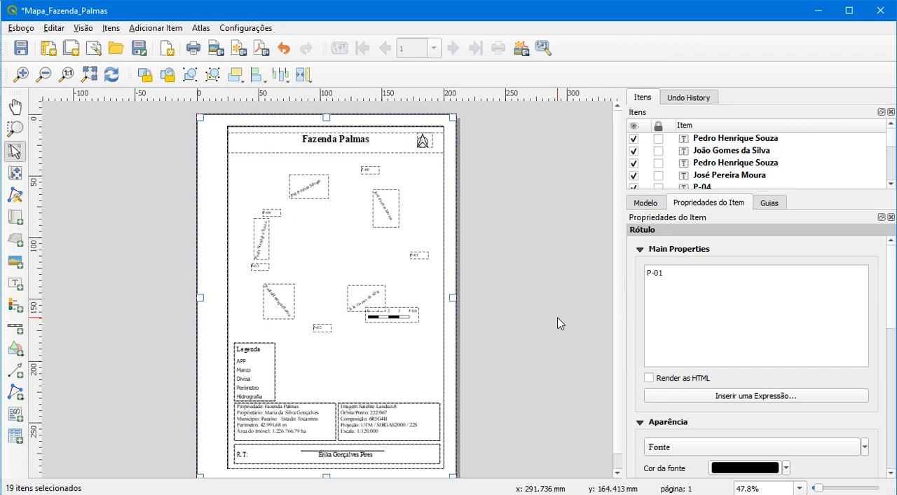
left_click(481, 289)
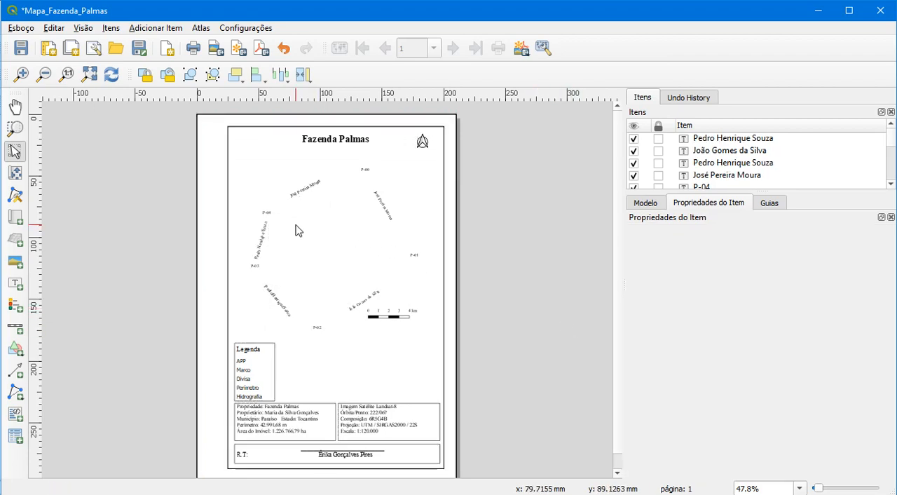
Try to send the template's frame rectangle behind the other items, and undo the last two layout changes
left_click(296, 228)
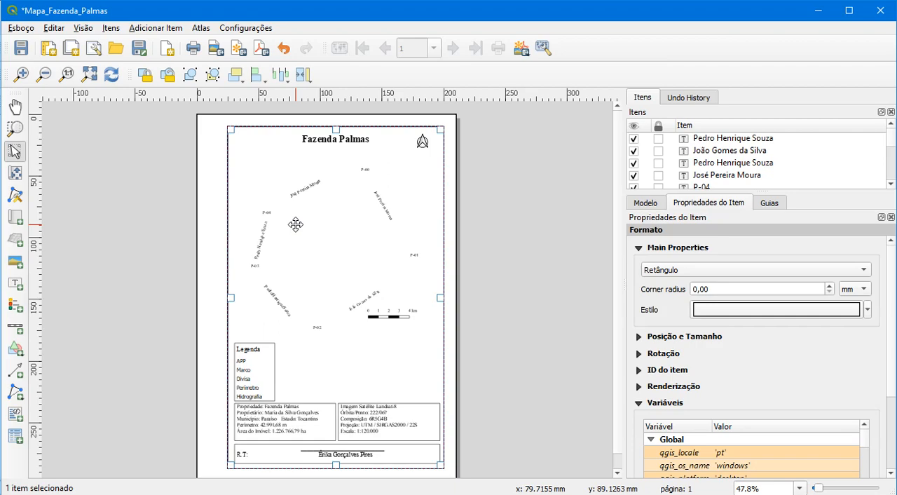
left_click(240, 82)
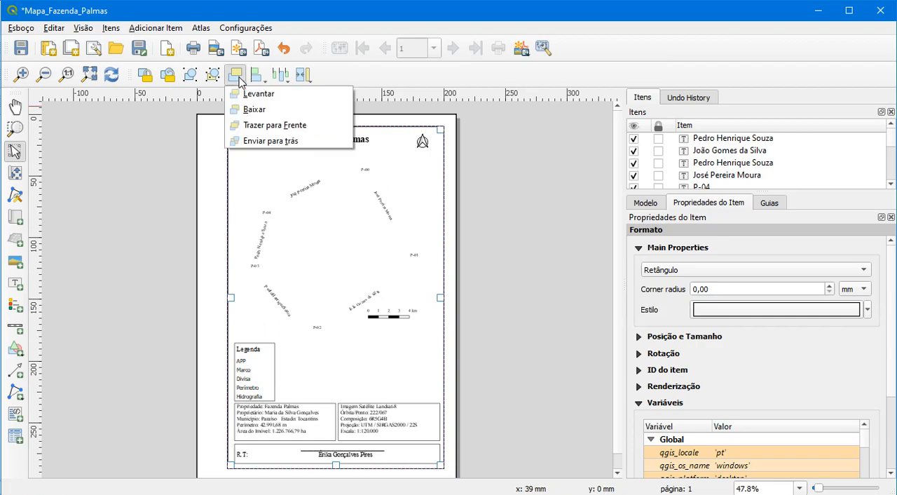
left_click(249, 141)
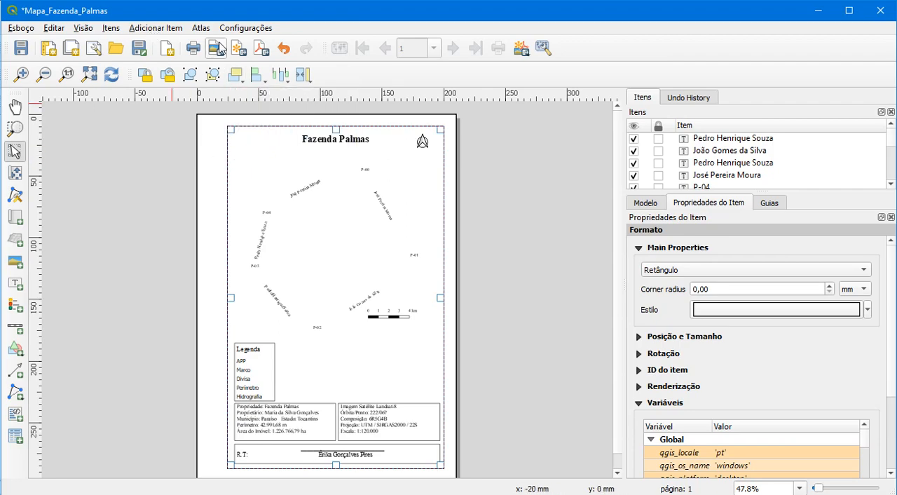
left_click(284, 48)
left_click(284, 47)
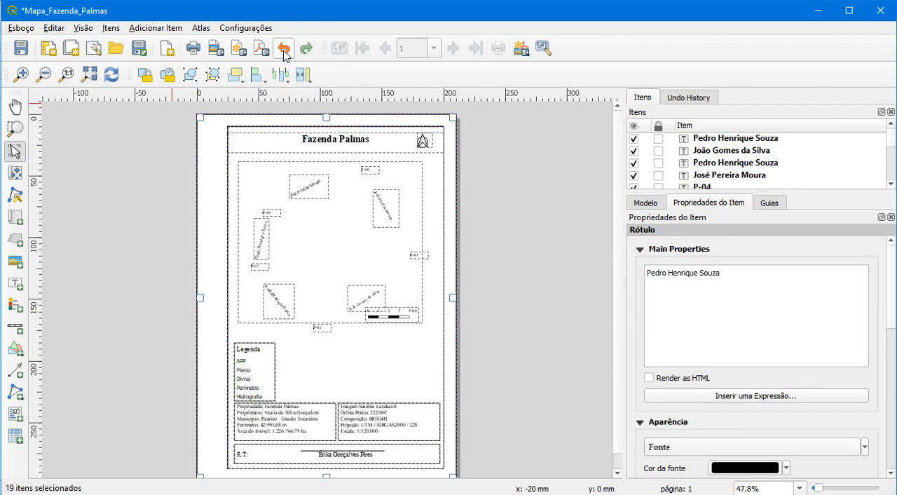
left_click(571, 277)
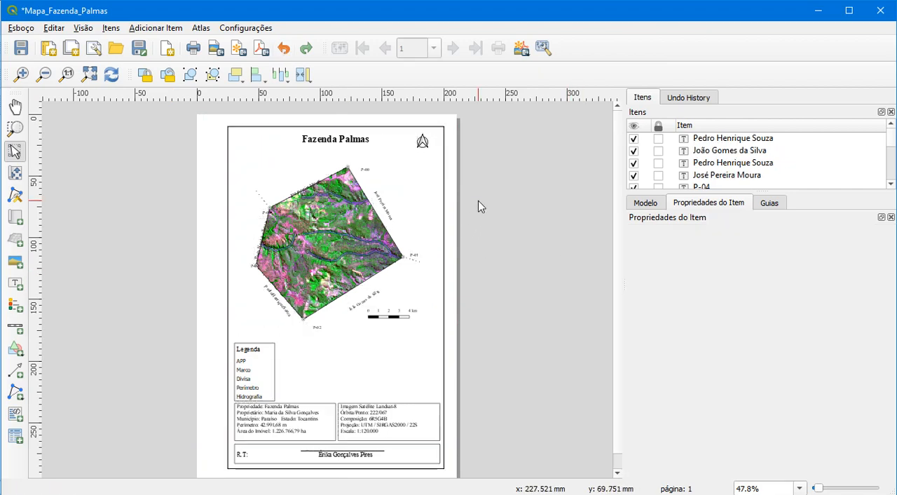
Try to move the map within the template frame, and undo the resulting shift of the frame
left_click(333, 220)
left_click_drag(319, 224, 326, 224)
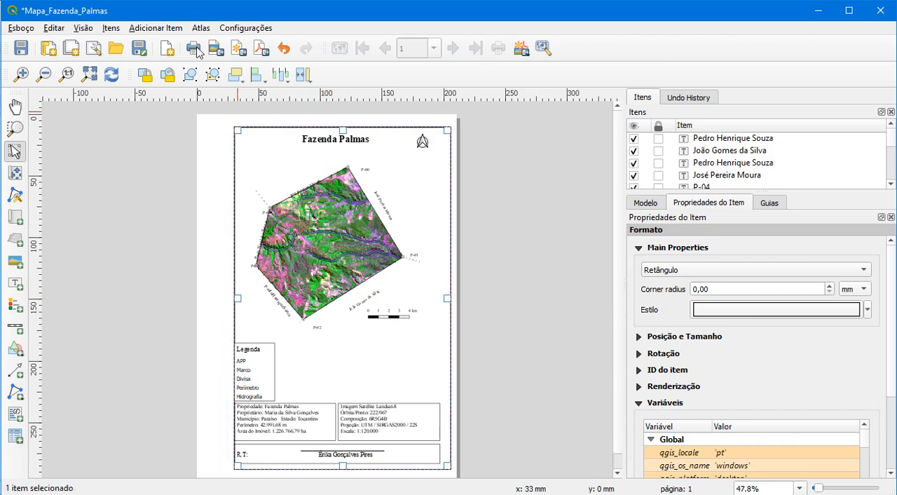
left_click(284, 48)
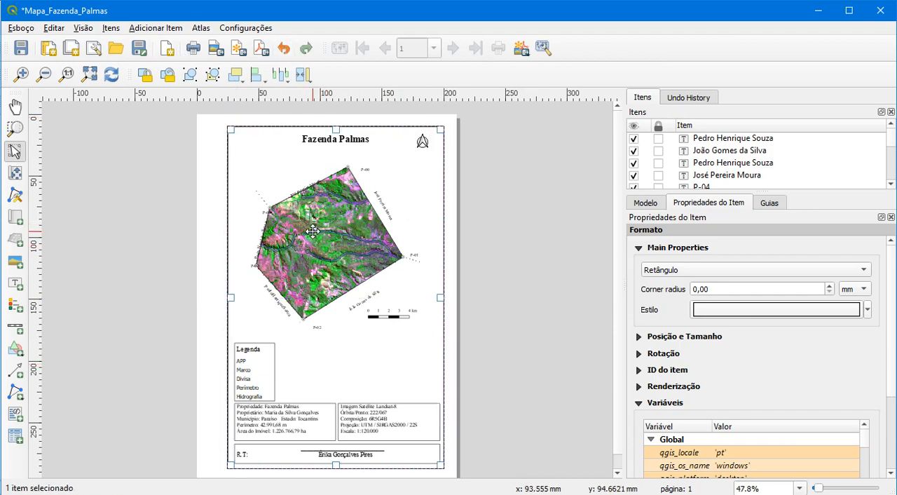
left_click(452, 232)
left_click(413, 179)
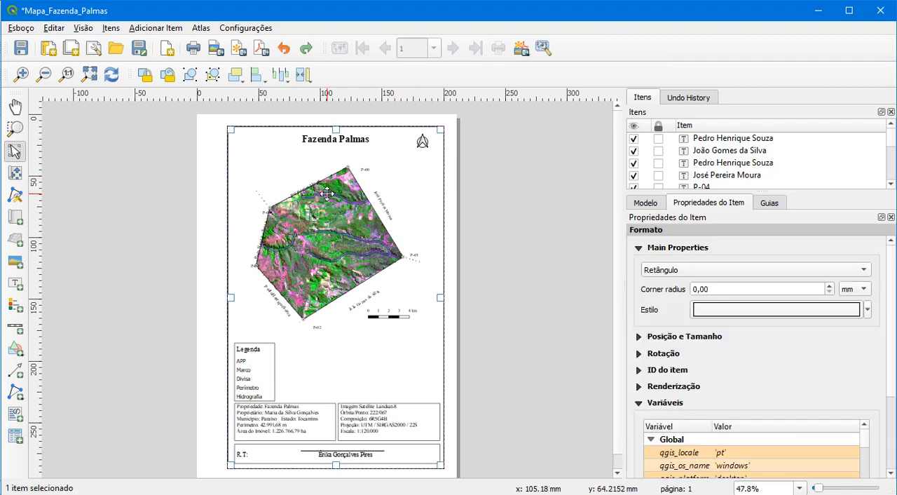
left_click(203, 180)
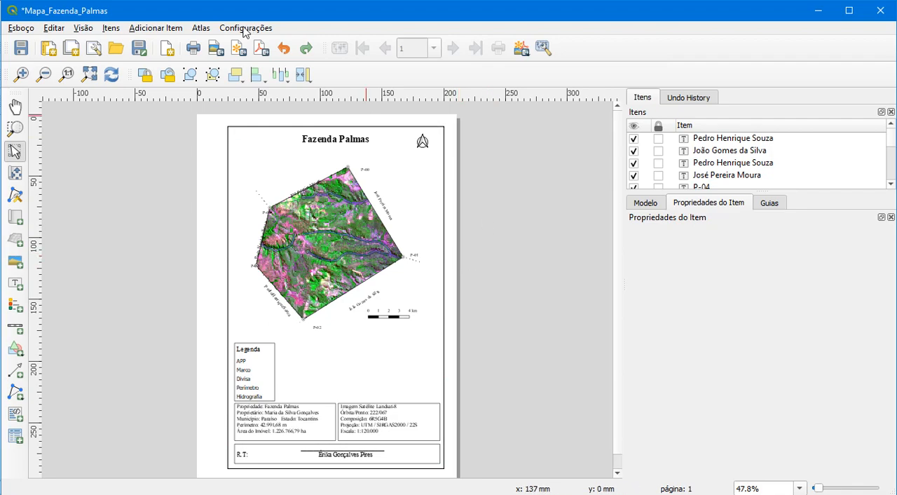
Undo the insertion of the template's frame, title, legend, scale bar and text boxes, and save the project
left_click(284, 49)
left_click(284, 48)
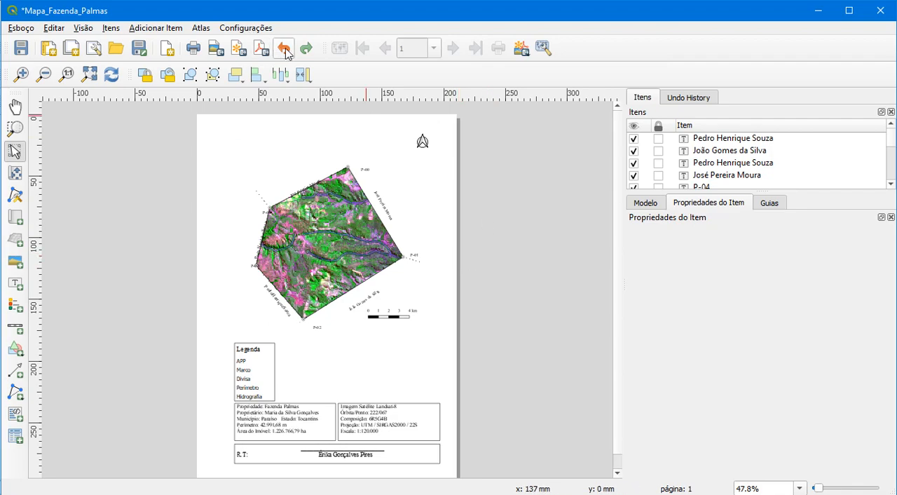
left_click(284, 48)
left_click(284, 49)
left_click(284, 48)
left_click(284, 48)
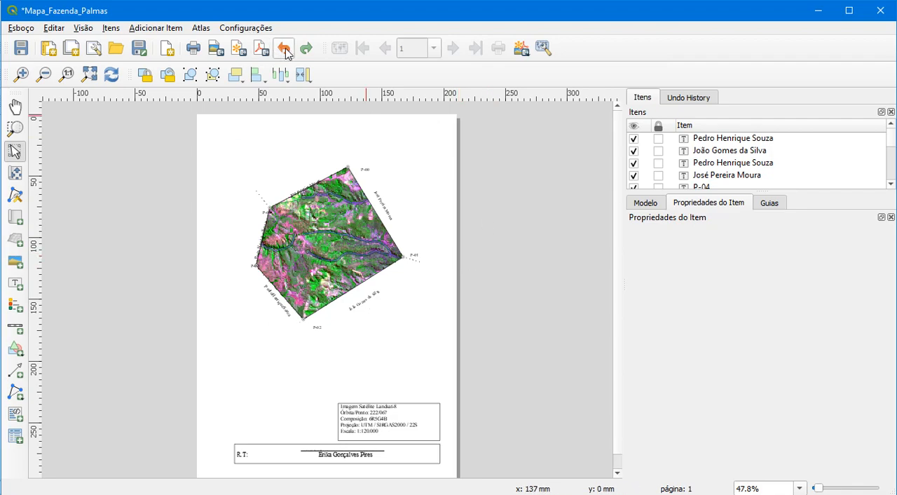
left_click(284, 48)
left_click(284, 49)
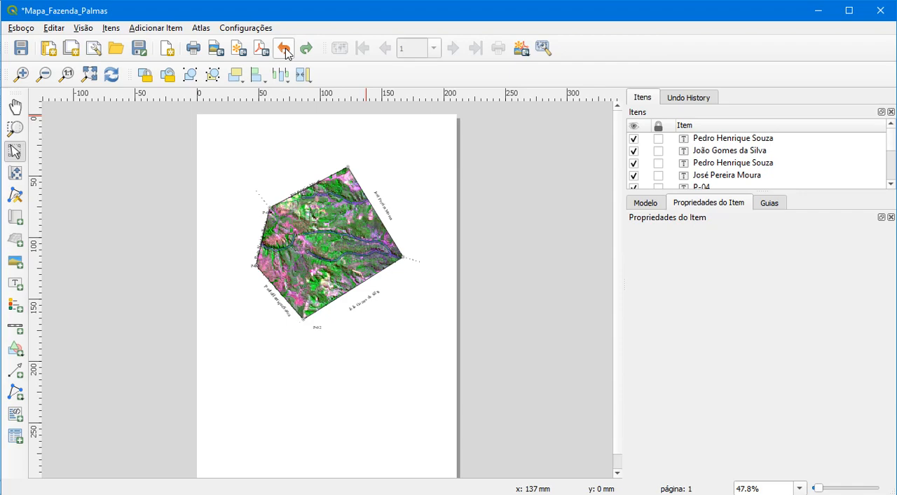
left_click(22, 49)
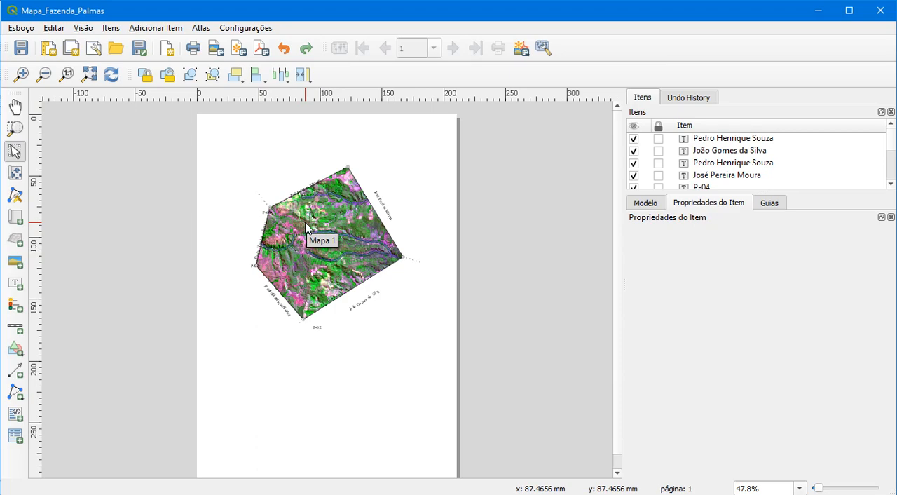
Undo the insertion of the remaining template labels around the map until only Mapa 1 is left in the layout
left_click(383, 205)
left_click(371, 295)
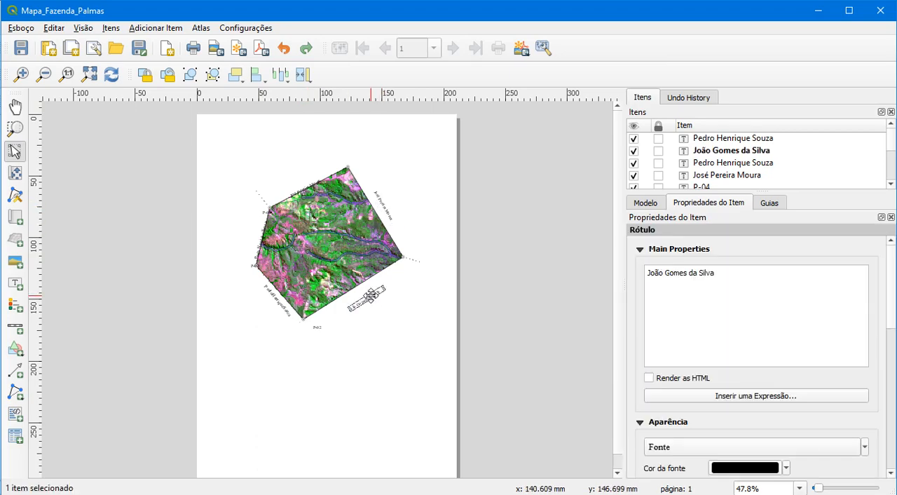
left_click(285, 51)
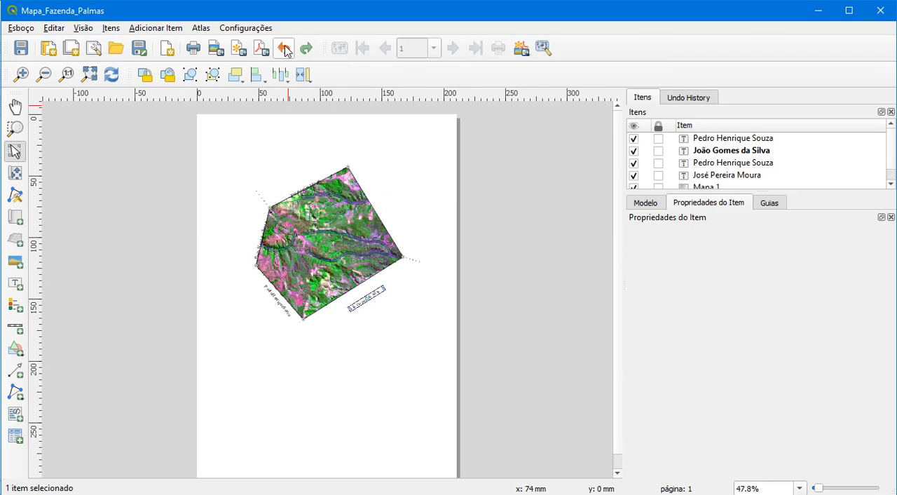
left_click(285, 50)
left_click(286, 50)
left_click(285, 51)
left_click(285, 50)
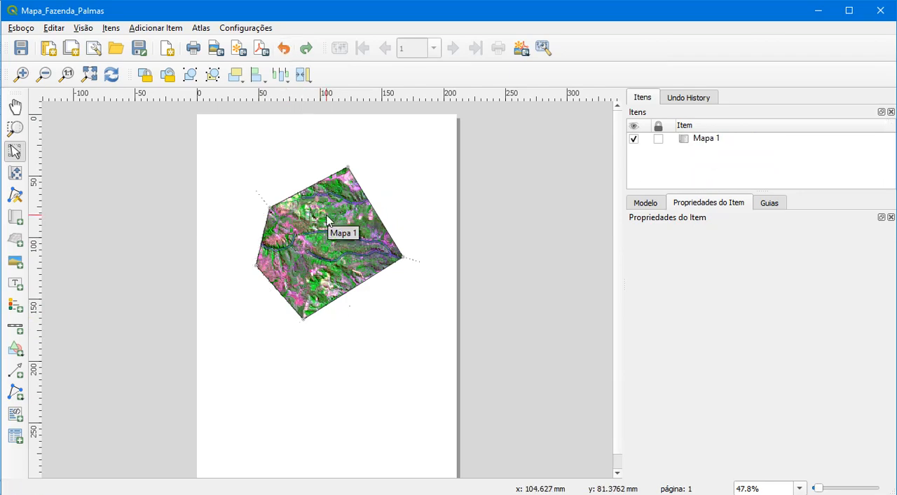
Add the items from the template Palmas_template_2.qpt to the layout and clear the selection
left_click(20, 29)
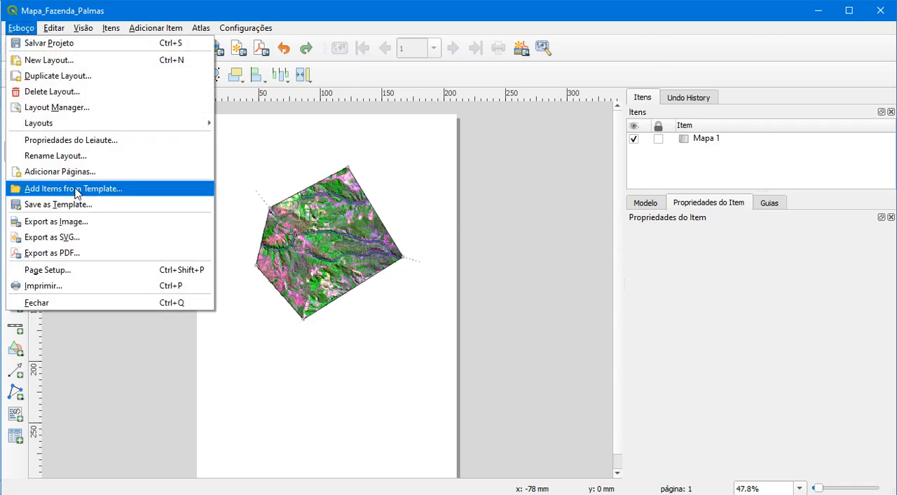
left_click(75, 189)
left_click(267, 174)
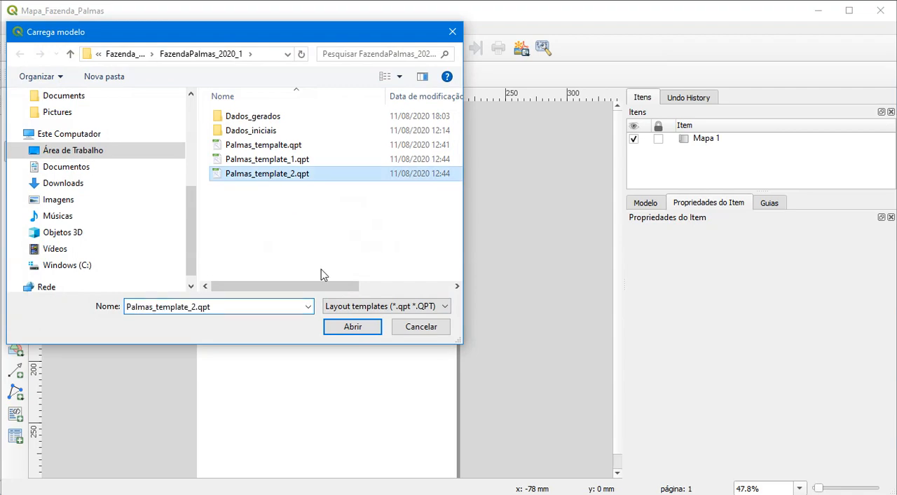
left_click(353, 326)
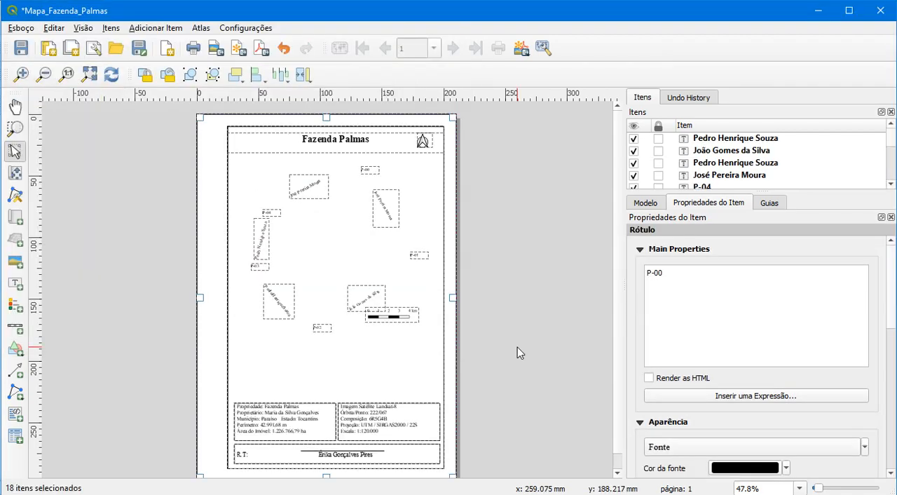
left_click(518, 343)
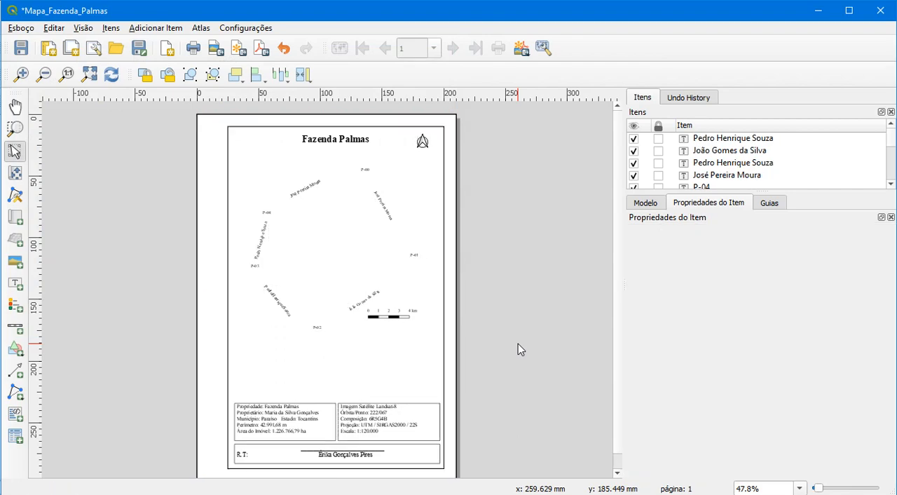
Set the simple fill of the inner frame rectangle to transparent
left_click(323, 223)
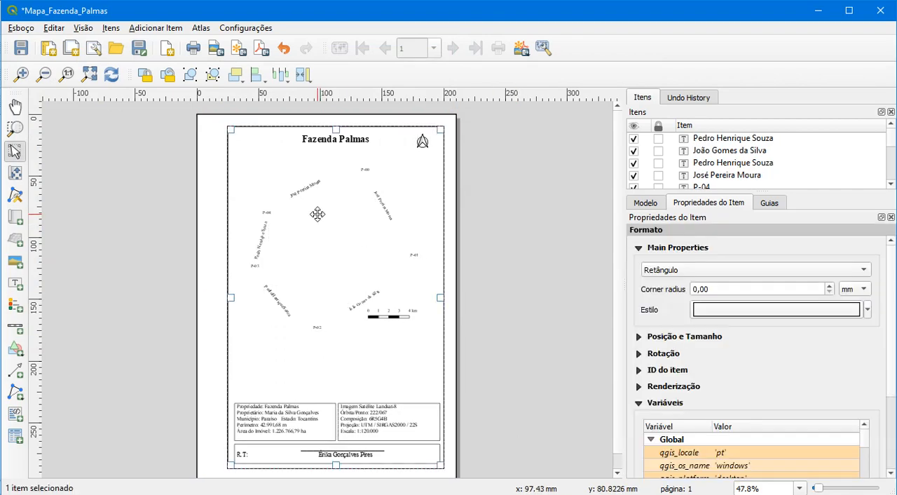
left_click(868, 309)
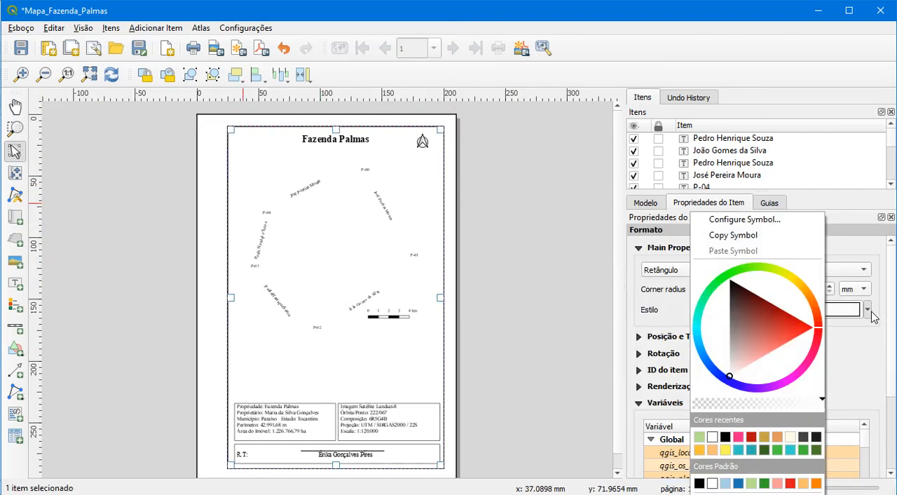
left_click(760, 235)
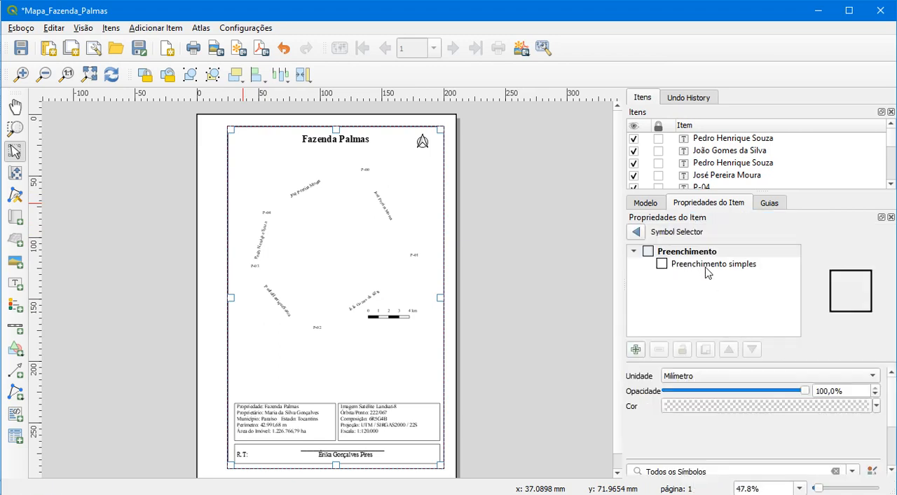
left_click(706, 266)
left_click(863, 401)
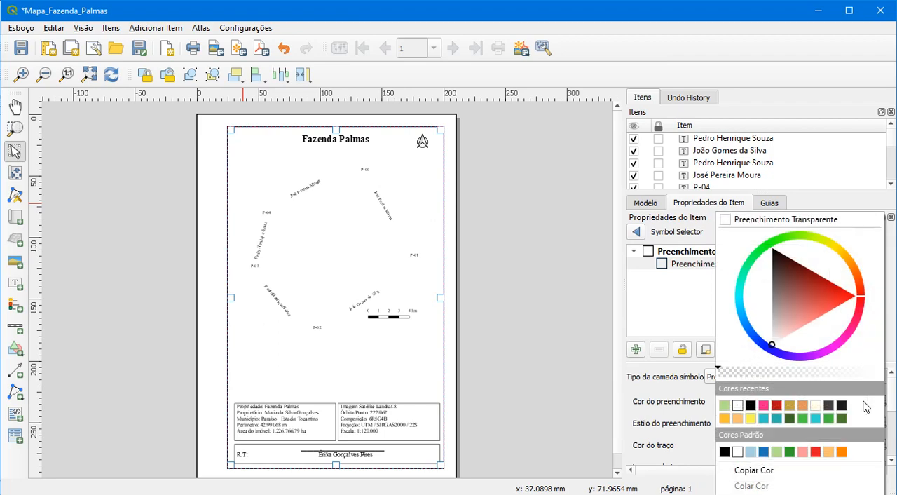
left_click(734, 218)
left_click(539, 334)
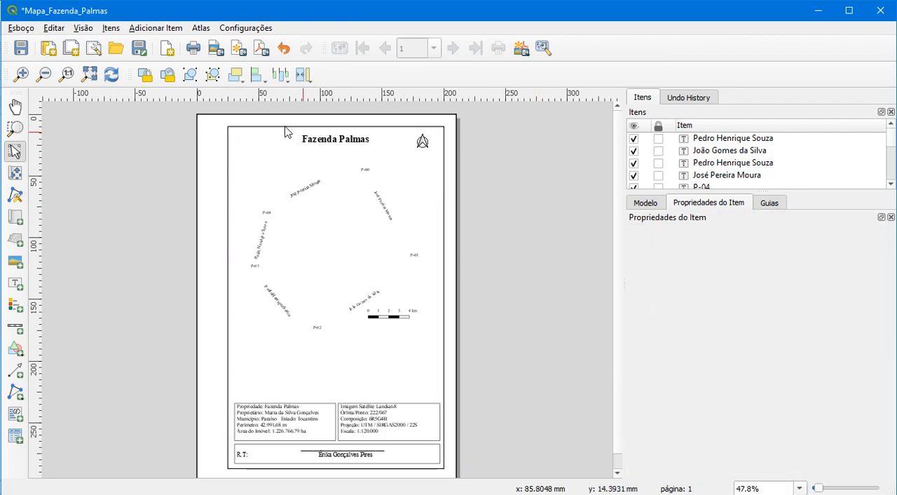
left_click(201, 263)
left_click(541, 293)
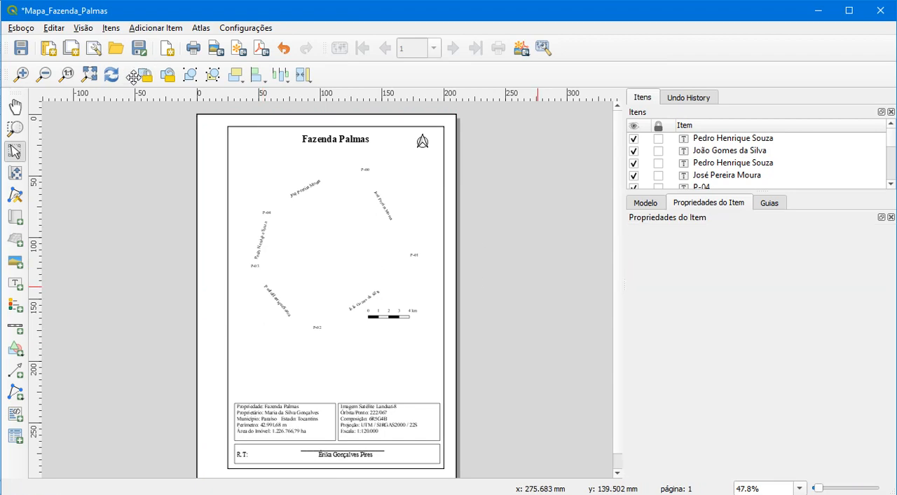
Lower the inner frame rectangle by two levels in the item stacking order
left_click(90, 74)
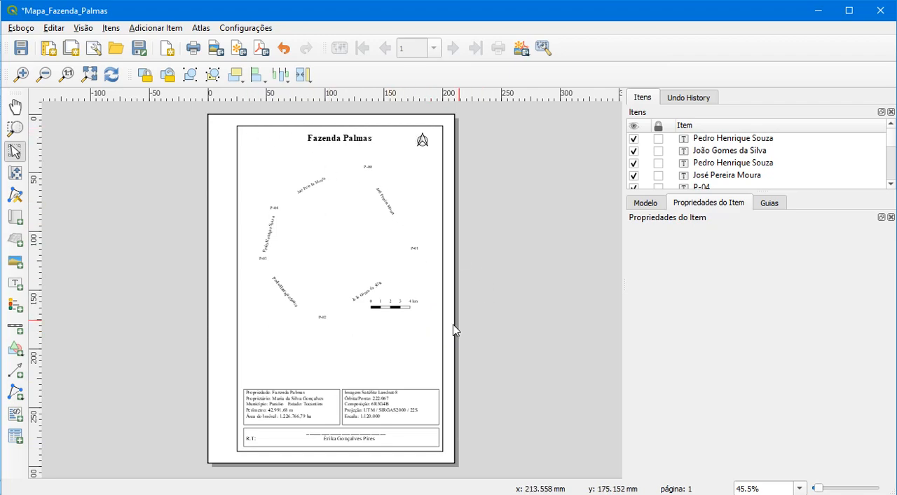
left_click(303, 219)
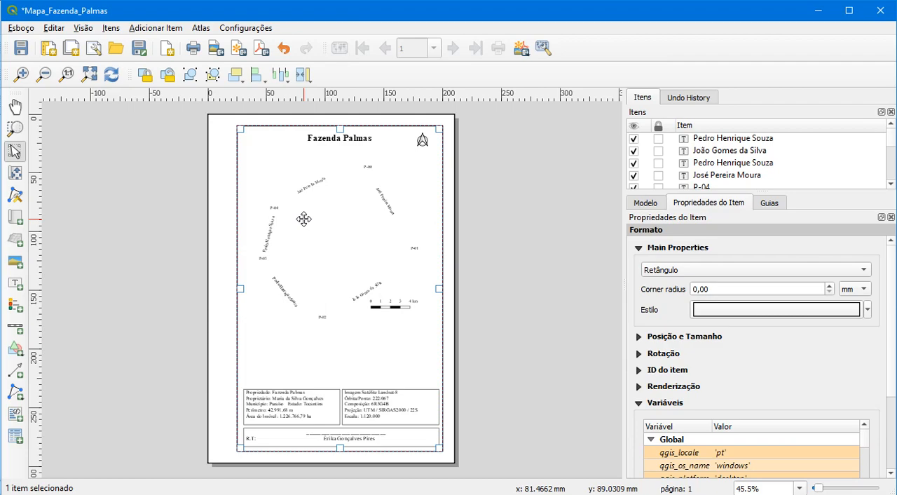
left_click(236, 75)
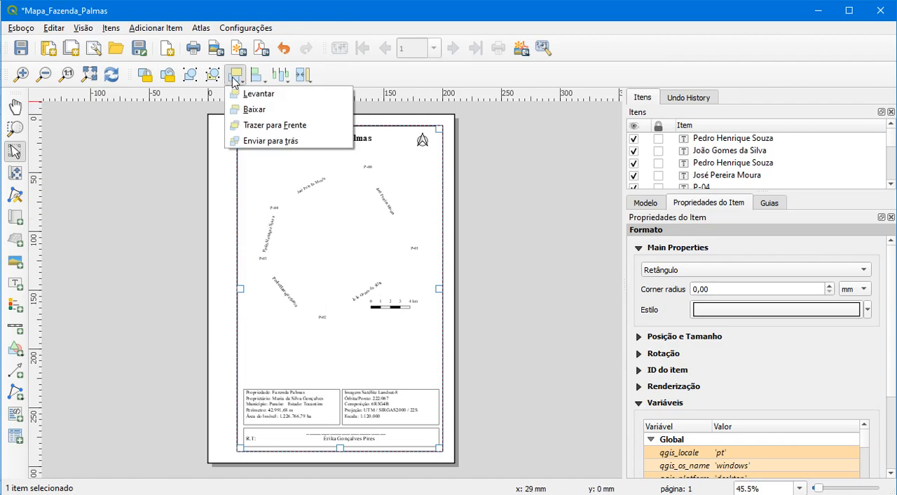
left_click(249, 110)
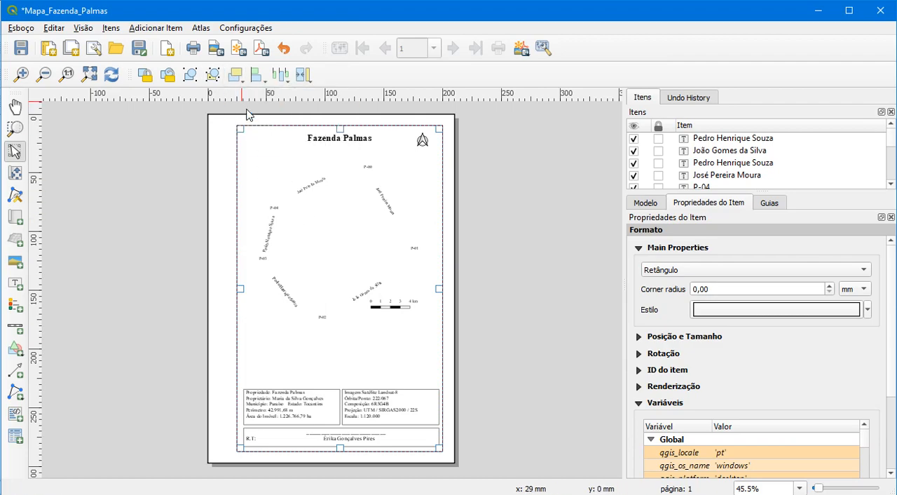
left_click(230, 79)
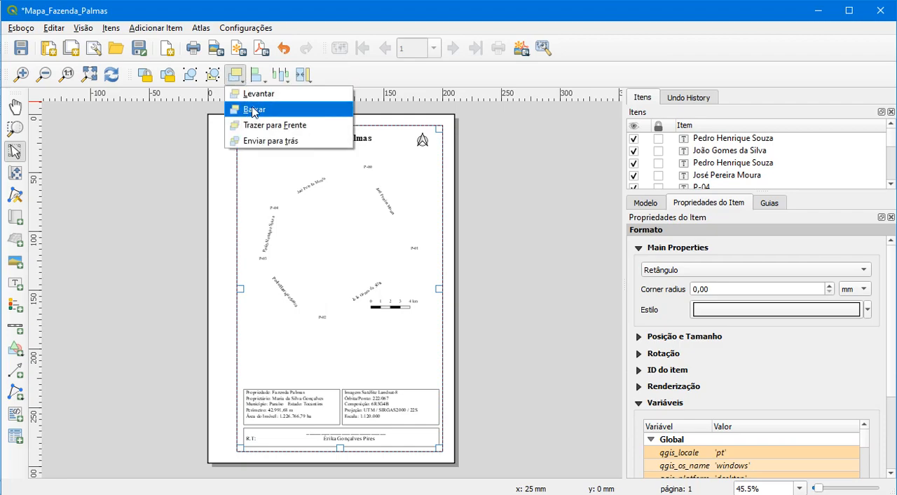
left_click(247, 109)
Send the outer page rectangle to the back, behind the map and all other items
left_click(221, 138)
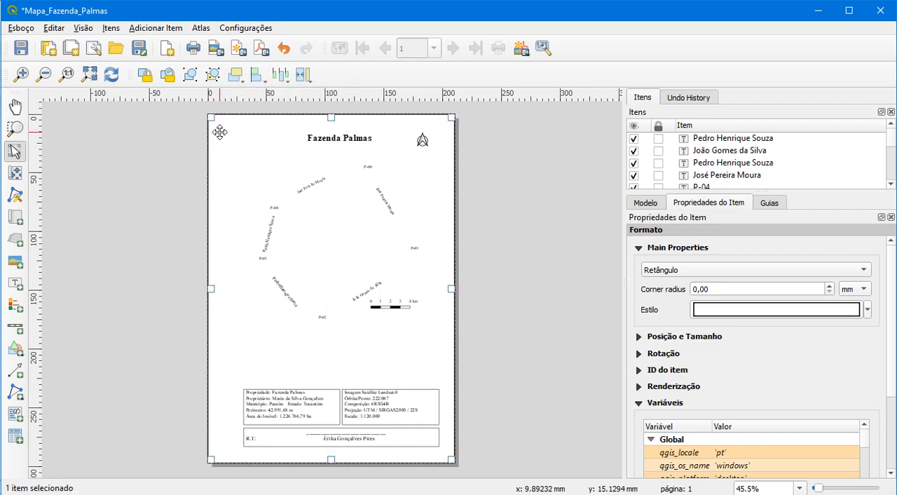
left_click(235, 80)
left_click(256, 141)
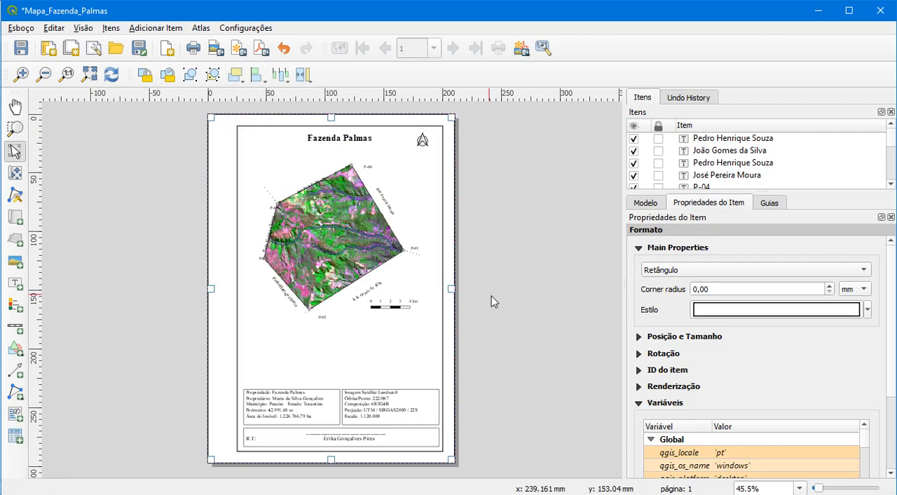
Move the map so its vertices meet the P-00 to P-04 labels, and nudge the neighbour label between P-01 and P-02 along the boundary
left_click(354, 233)
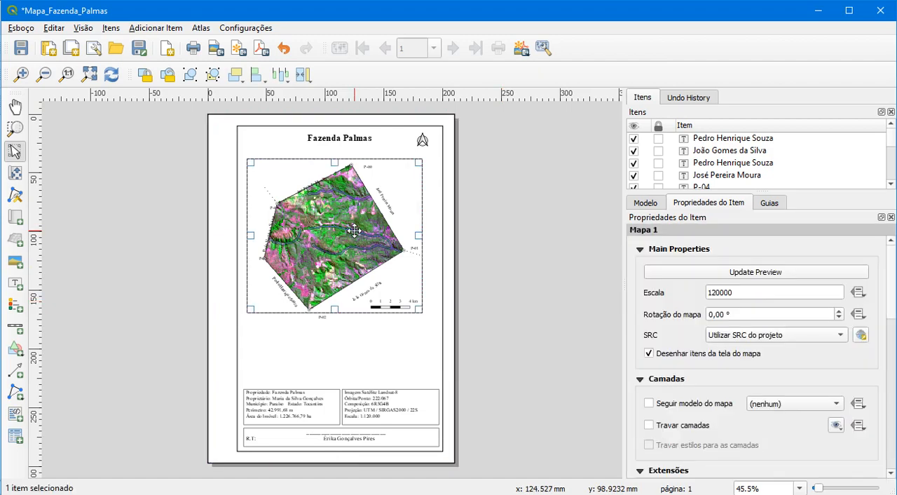
left_click_drag(355, 231, 354, 253)
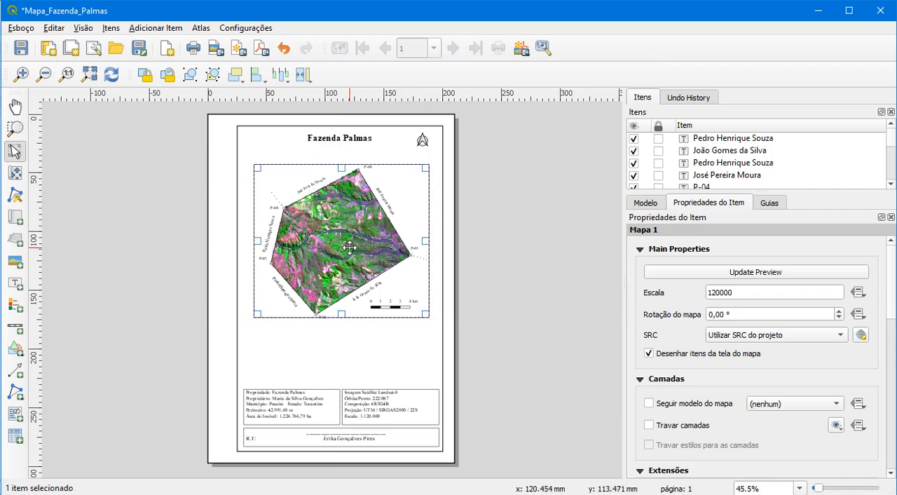
left_click(370, 296)
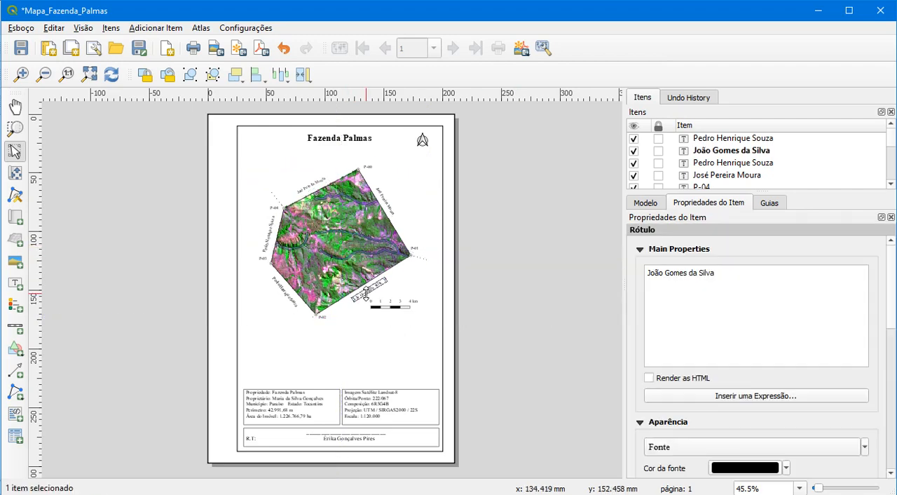
left_click_drag(366, 292, 367, 292)
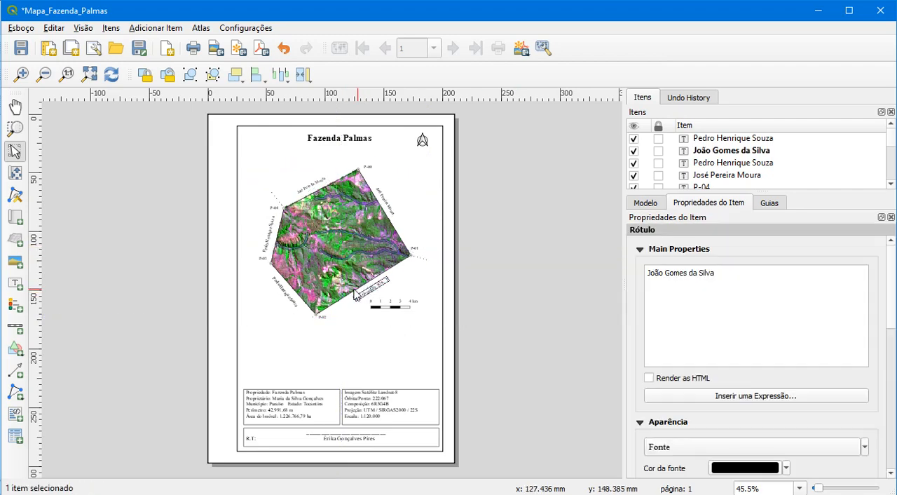
left_click(482, 278)
Inspect the vertex and neighbour labels around the property boundary, and save the project
scroll(310, 197, "down", 2)
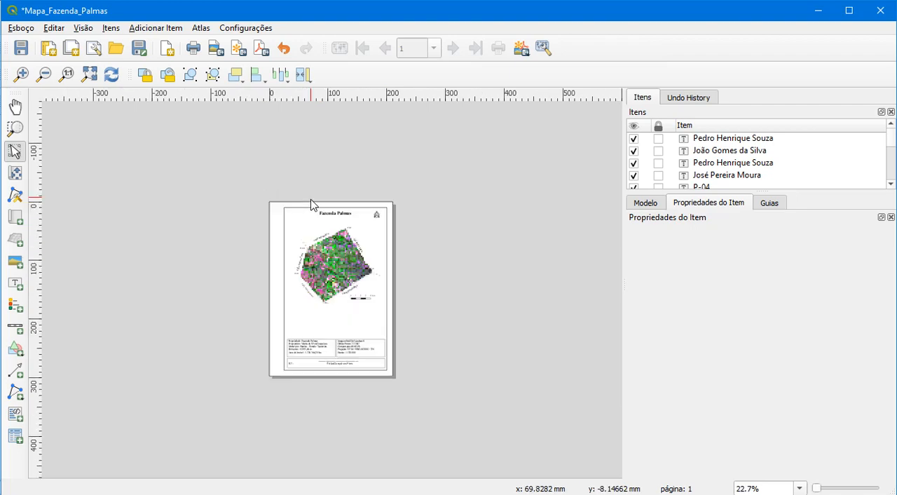
scroll(316, 231, "up", 3)
scroll(318, 242, "up", 1)
scroll(318, 243, "down", 1)
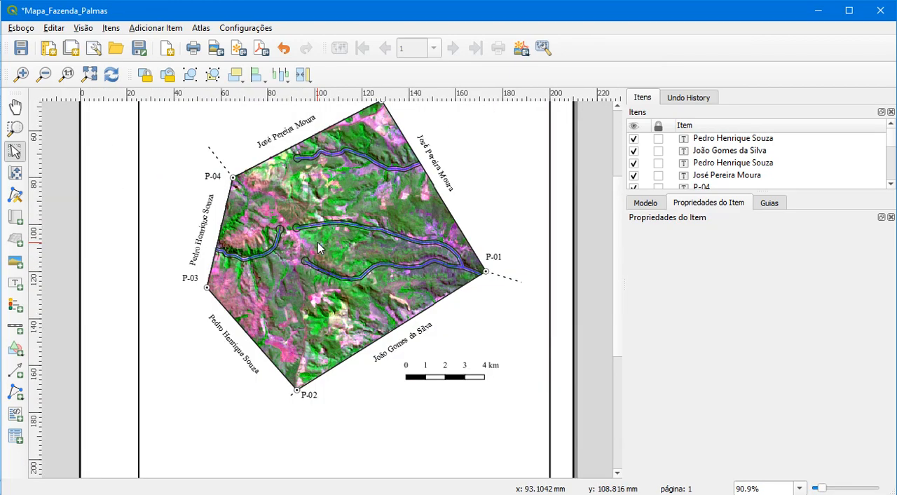
left_click(208, 226)
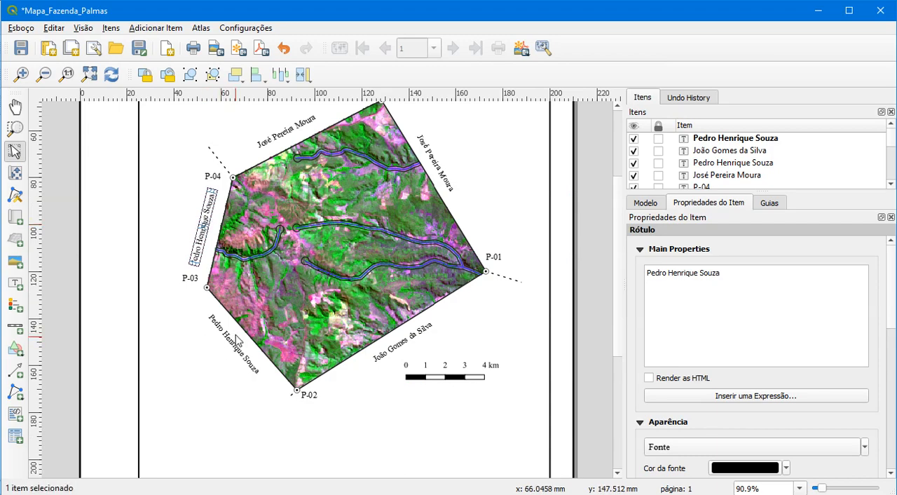
left_click(602, 307)
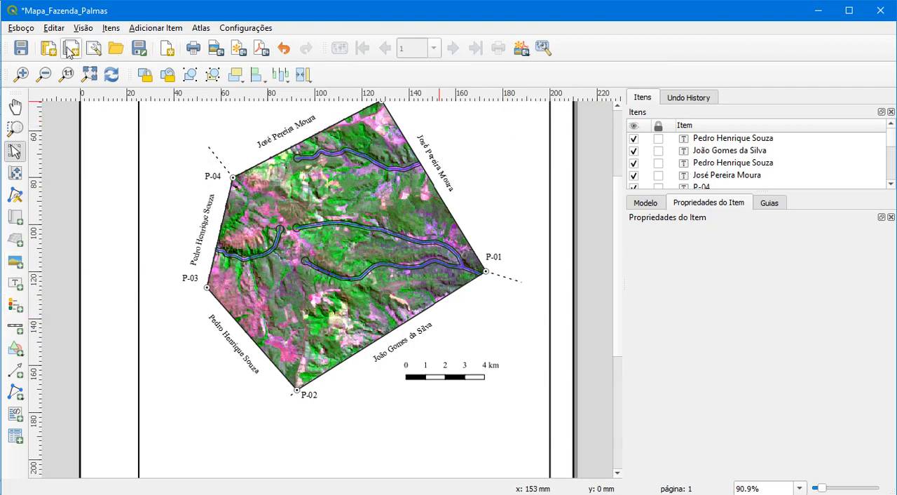
left_click(25, 51)
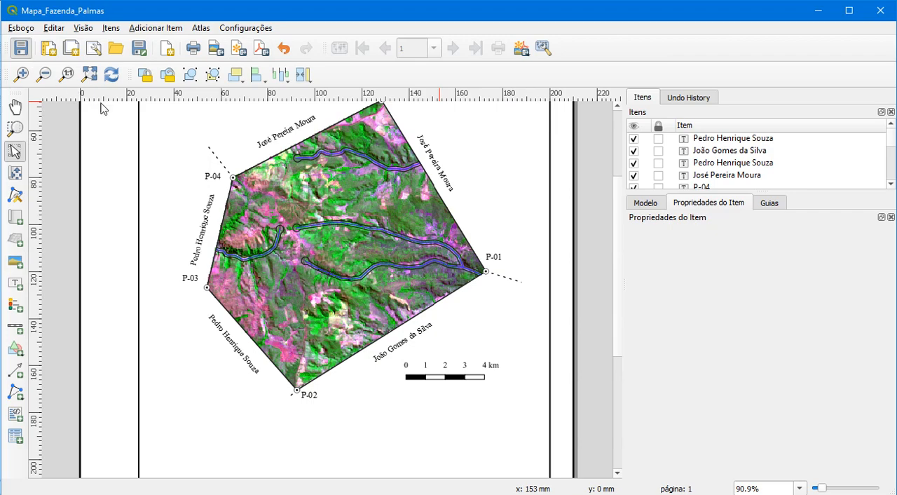
left_click(89, 74)
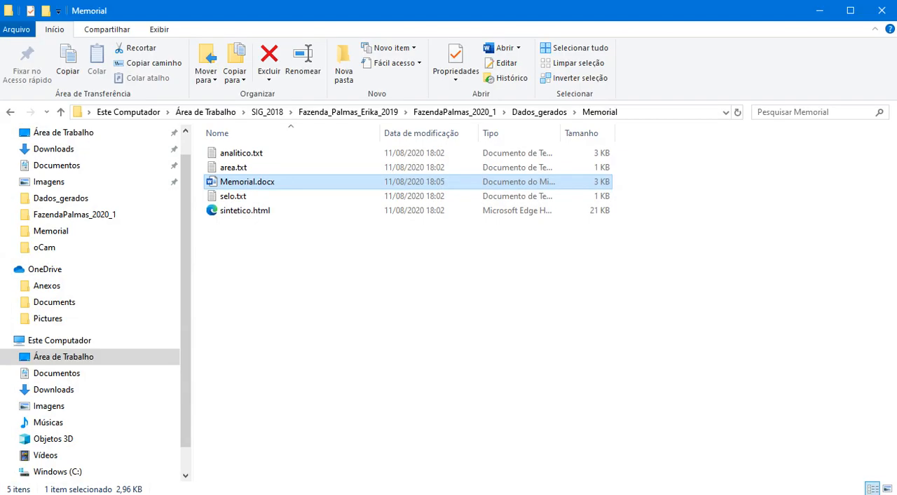
Locate sintetico.html in the Memorial folder, and back in the QGIS layout draw an HTML frame about 99 × 43 mm below the scale bar
left_click(244, 211)
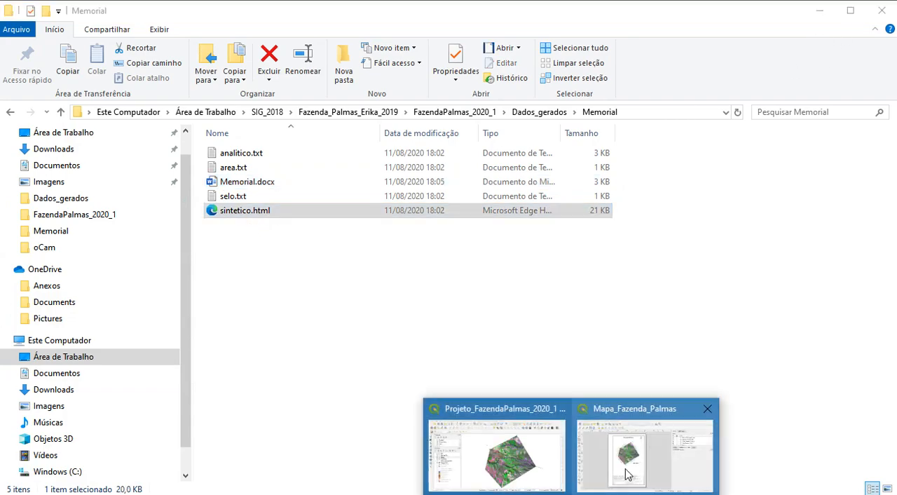
left_click(627, 474)
left_click(627, 475)
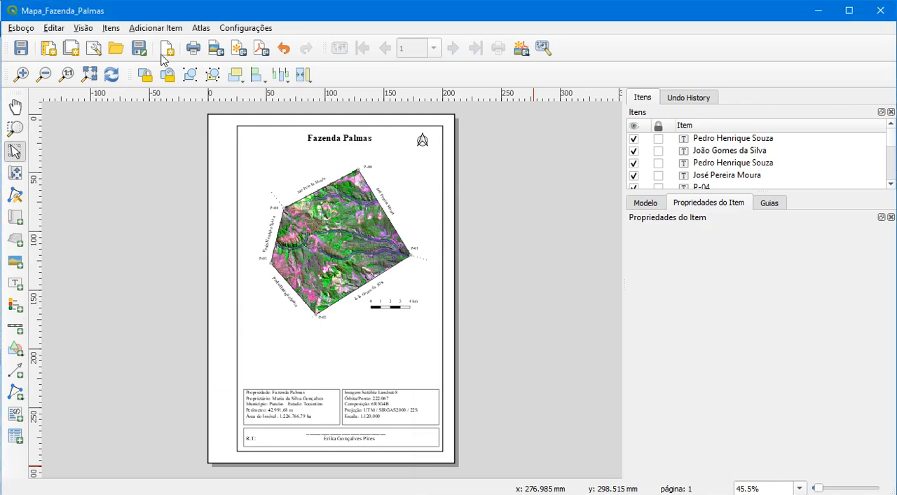
left_click(14, 415)
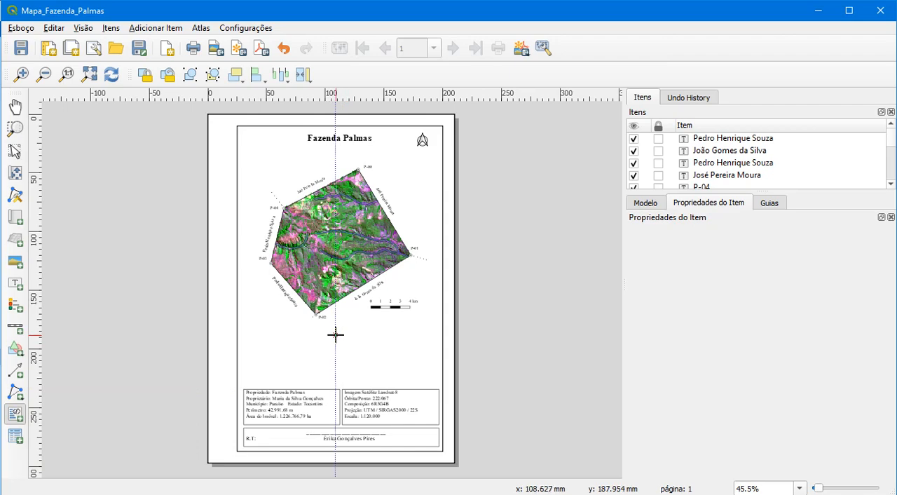
left_click_drag(323, 335, 439, 384)
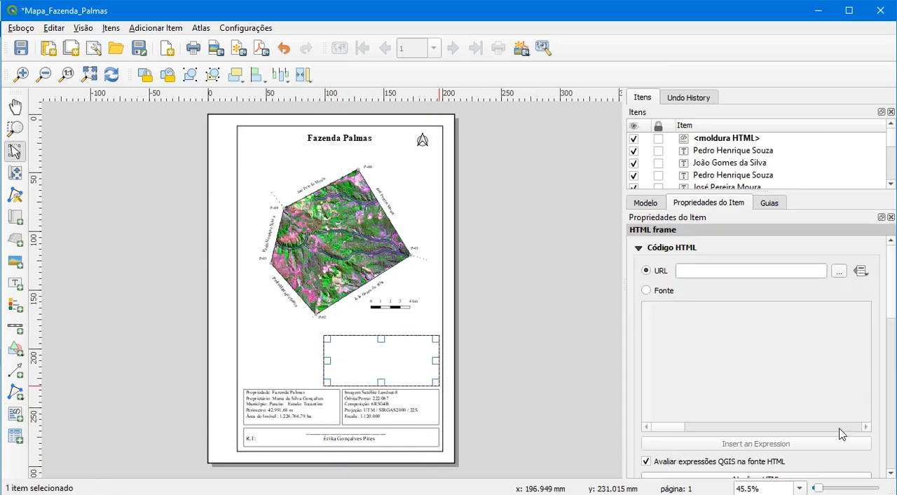
Load sintetico.html from the FazendaPalmas_2020_1 Dados_gerados/Memorial folder into the HTML frame
left_click(840, 272)
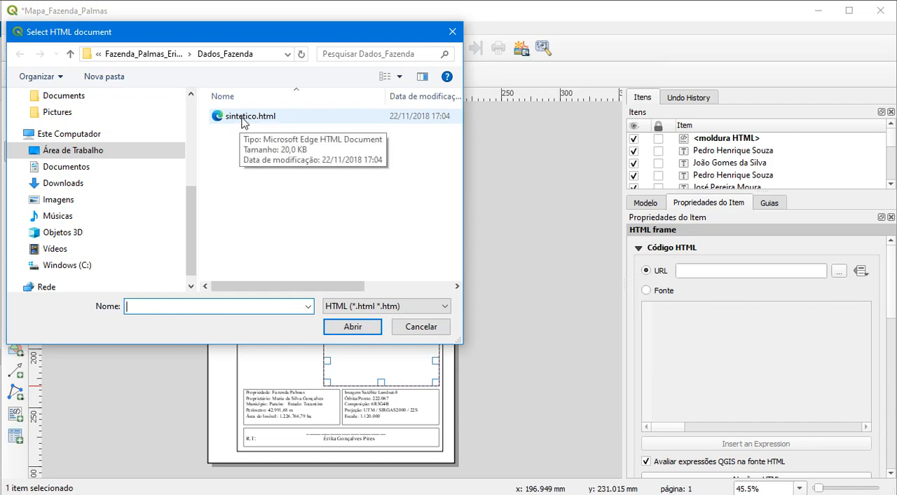
left_click(176, 56)
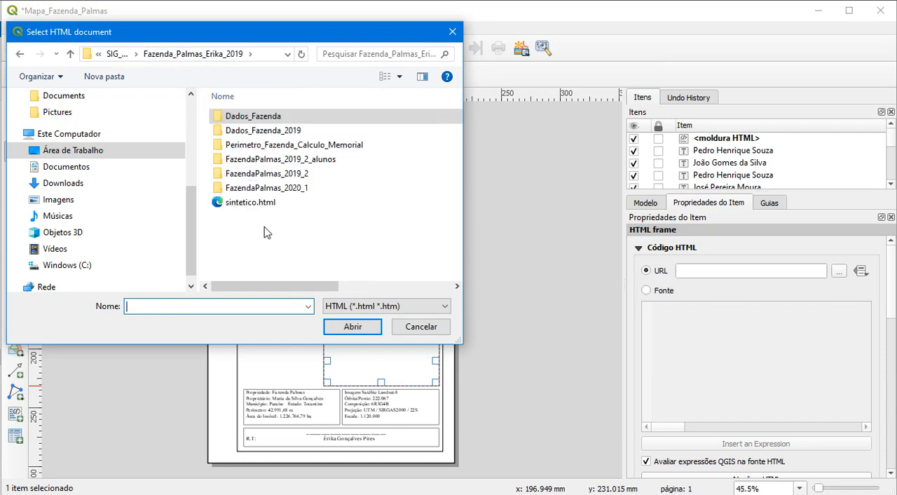
double_click(297, 188)
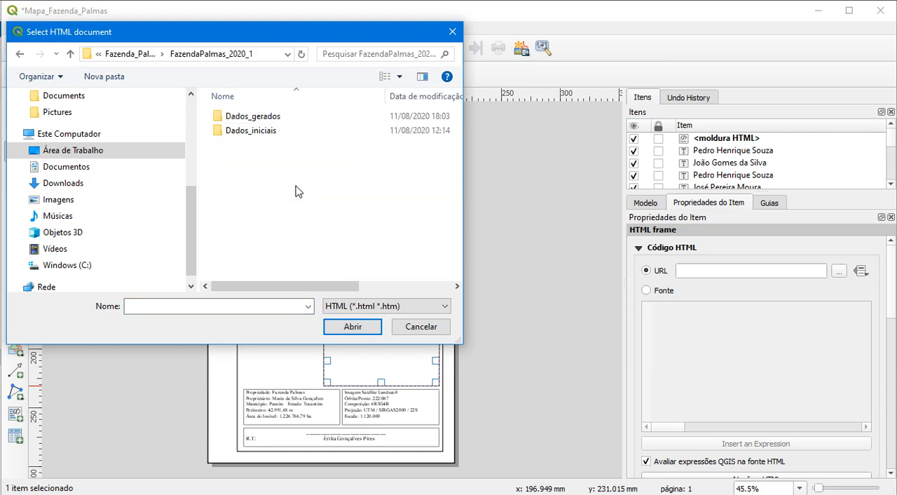
double_click(258, 116)
double_click(246, 116)
left_click(251, 118)
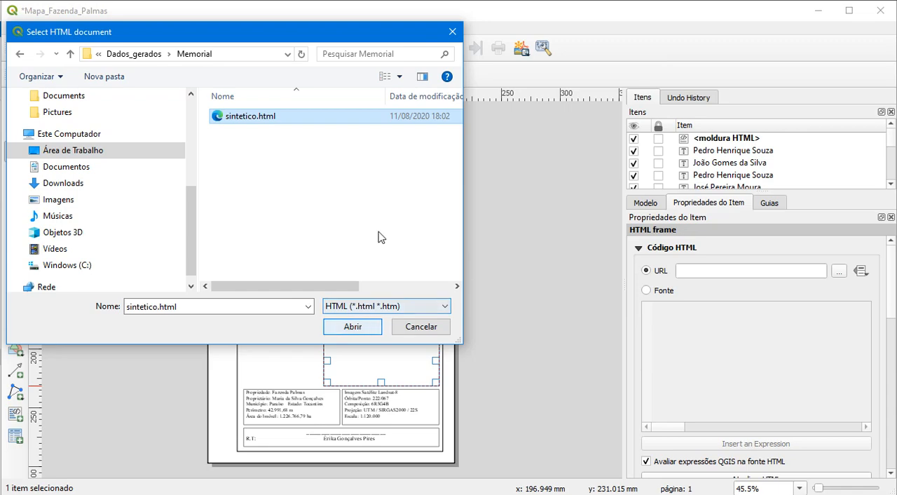
left_click(355, 326)
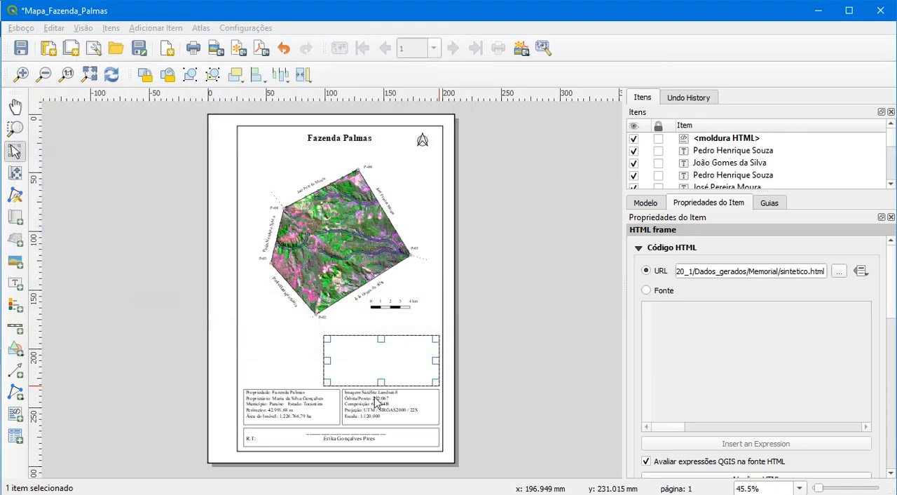
Enlarge the HTML frame leftward and upward to about 129 × 48 mm so the whole memorial table fits
left_click_drag(328, 364, 292, 365)
left_click_drag(365, 336, 366, 330)
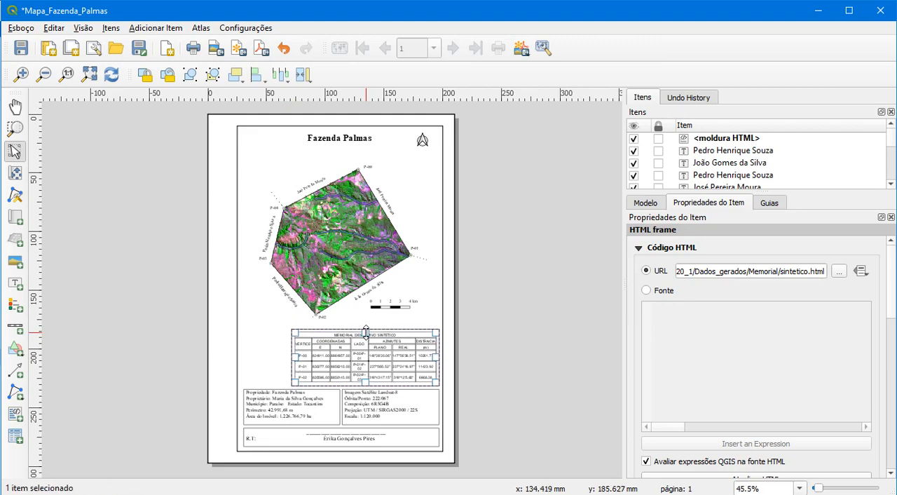
left_click_drag(291, 356, 287, 359)
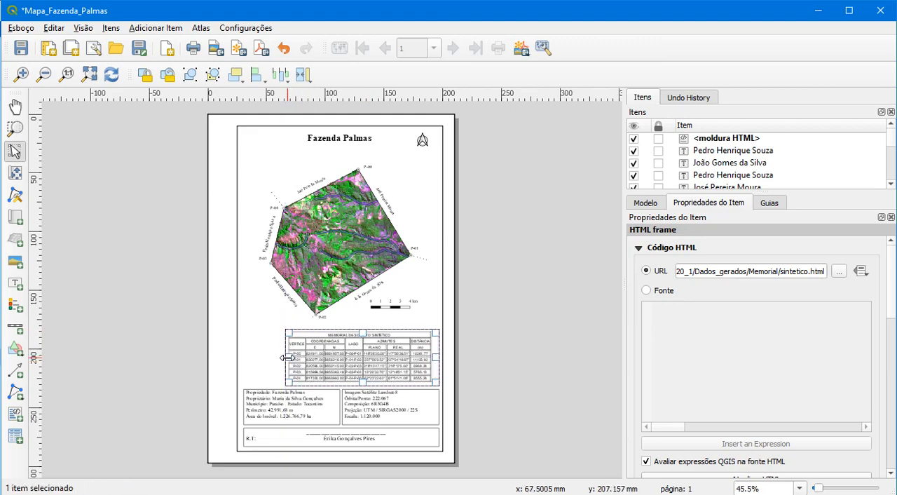
left_click(518, 376)
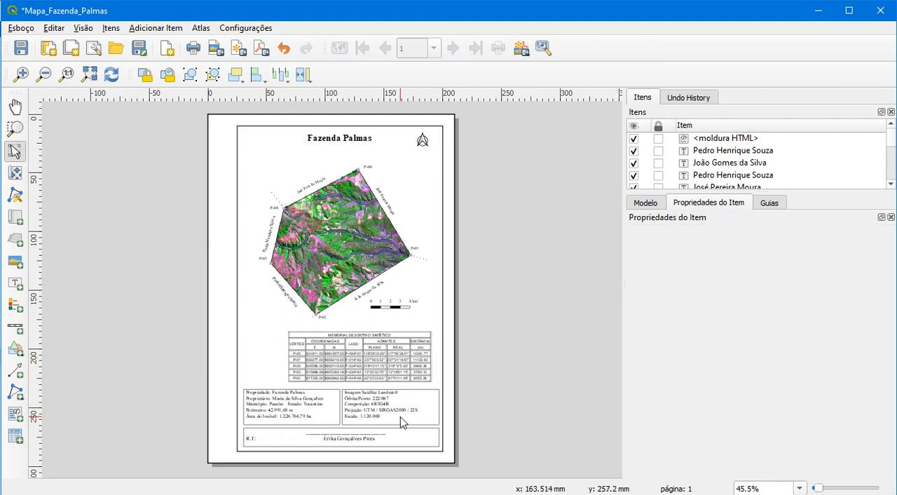
scroll(401, 416, "down", 2)
scroll(332, 307, "up", 3)
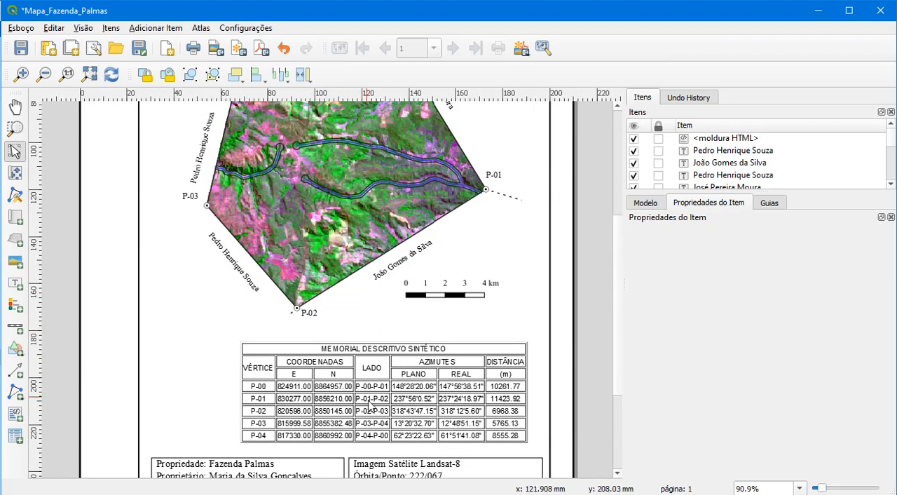
left_click(374, 385)
left_click_drag(299, 379, 299, 378)
left_click_drag(239, 394, 242, 394)
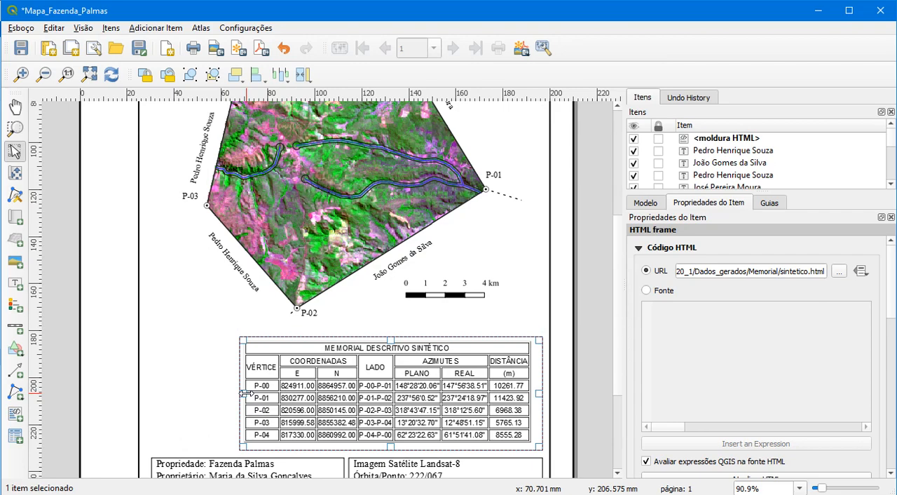
left_click(587, 401)
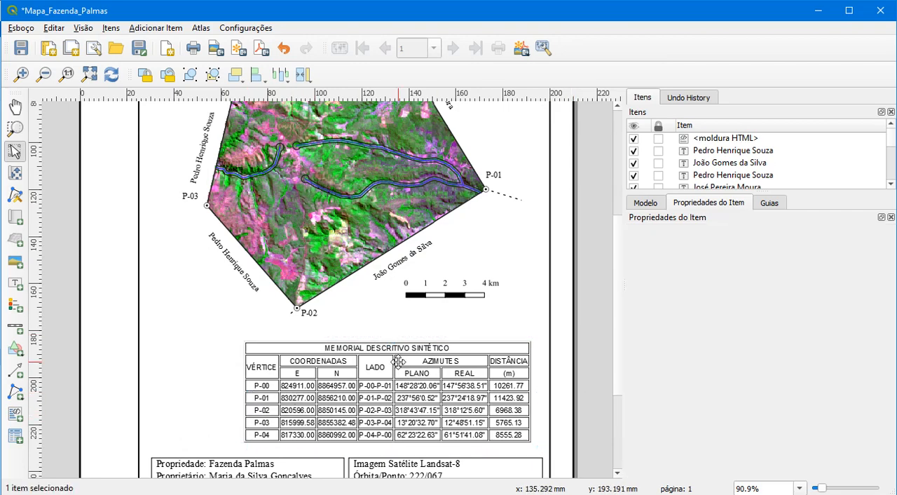
Shift the memorial table slightly down and right, placing it just above the information boxes and close to the inner border
left_click(320, 358)
left_click_drag(316, 351, 324, 359)
mouse_move(251, 401)
left_mouse_down()
mouse_move(260, 399)
mouse_move(249, 400)
left_mouse_up()
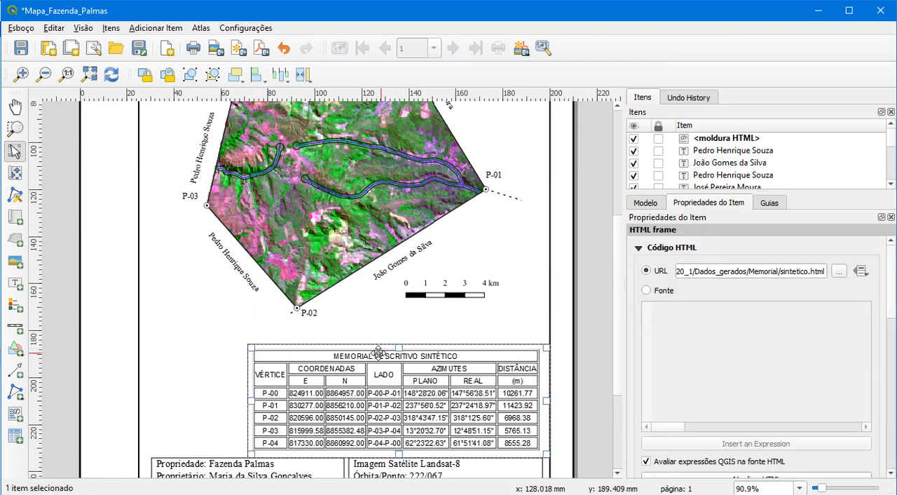
mouse_move(375, 353)
left_mouse_down()
mouse_move(383, 353)
mouse_move(373, 353)
left_mouse_up()
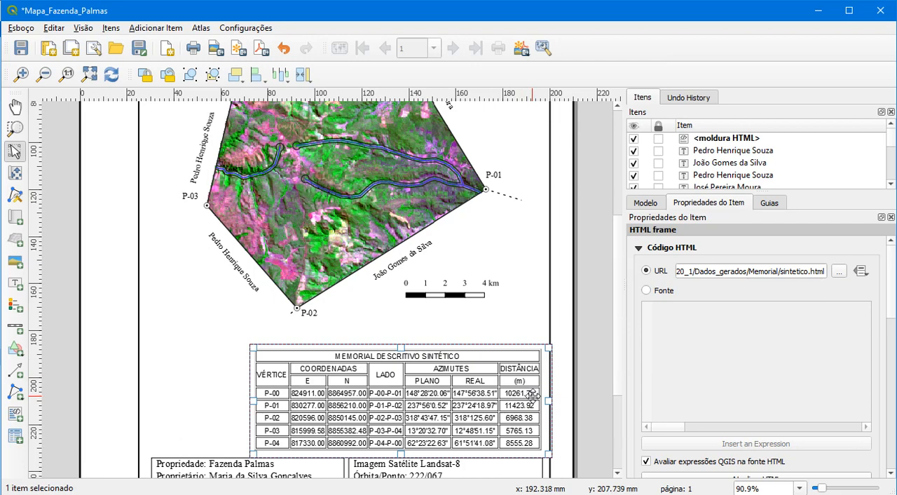
left_click(559, 349)
scroll(312, 273, "up", 2)
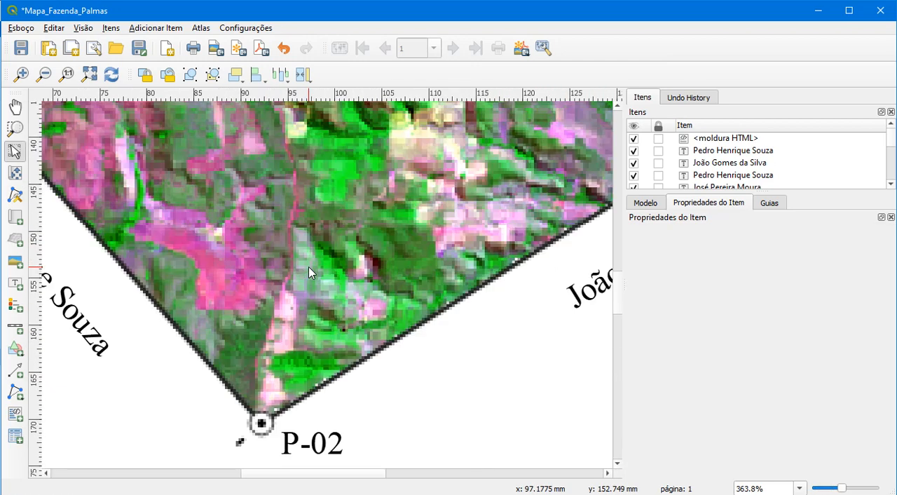
Add a legend in the lower-left part of the page below P-03, and check the reference legend in FazendaPalmas_Final.pdf
left_click(89, 75)
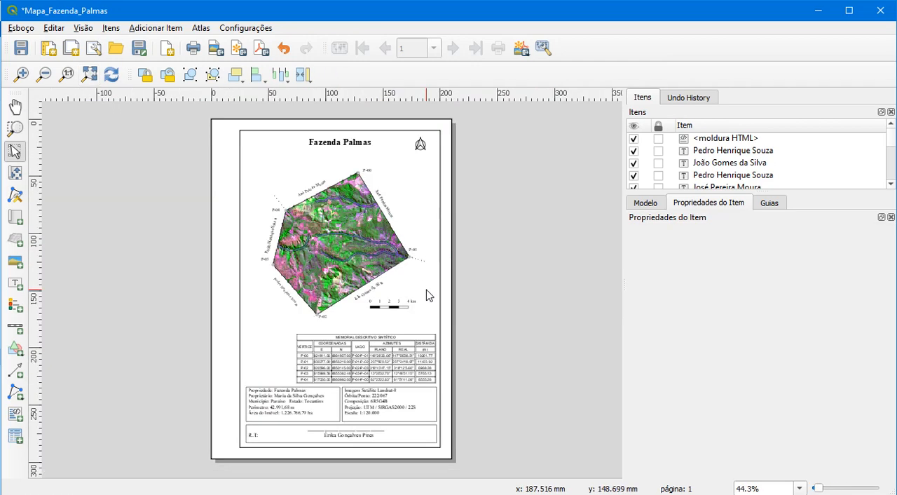
left_click(15, 304)
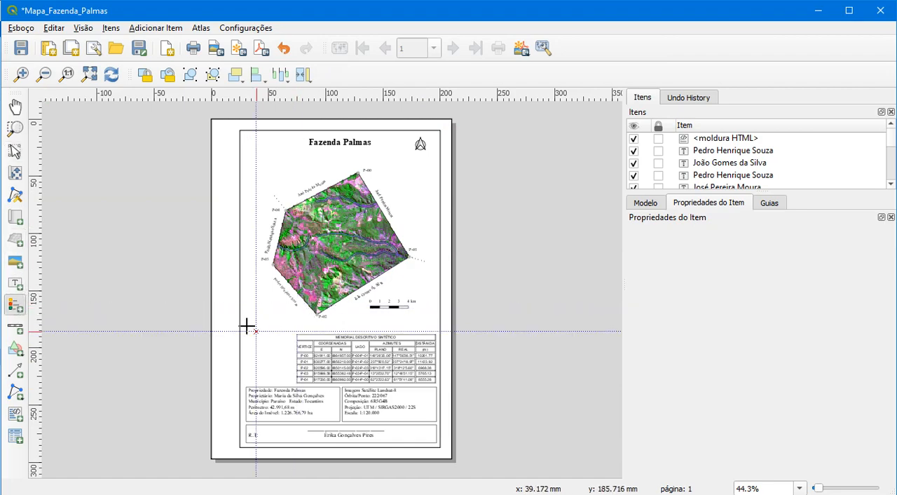
left_click_drag(250, 314, 288, 372)
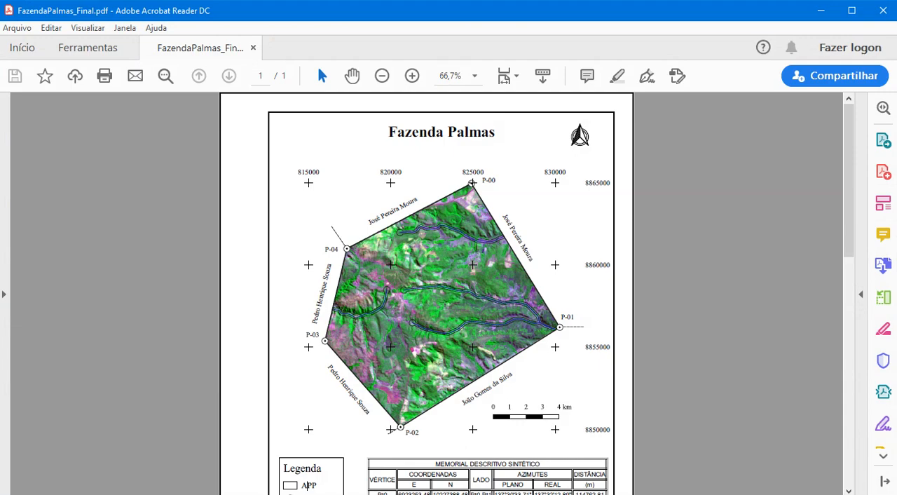
scroll(220, 411, "down", 3)
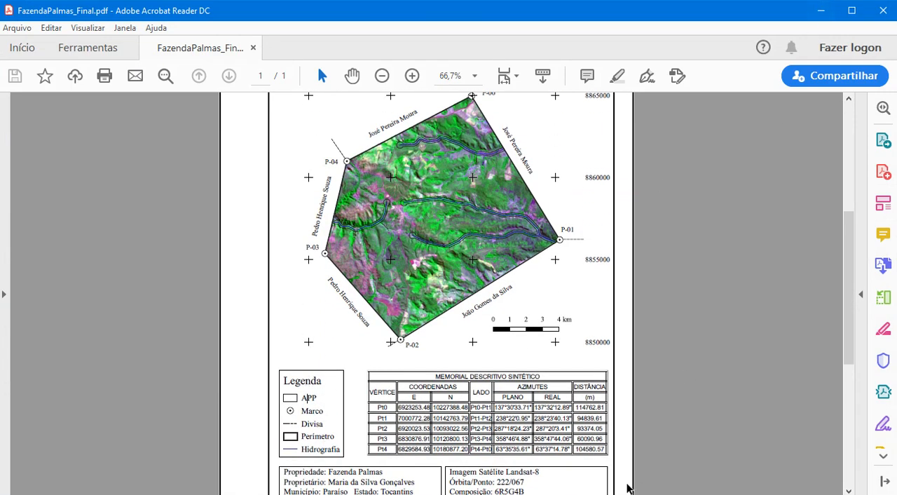
left_click(647, 452)
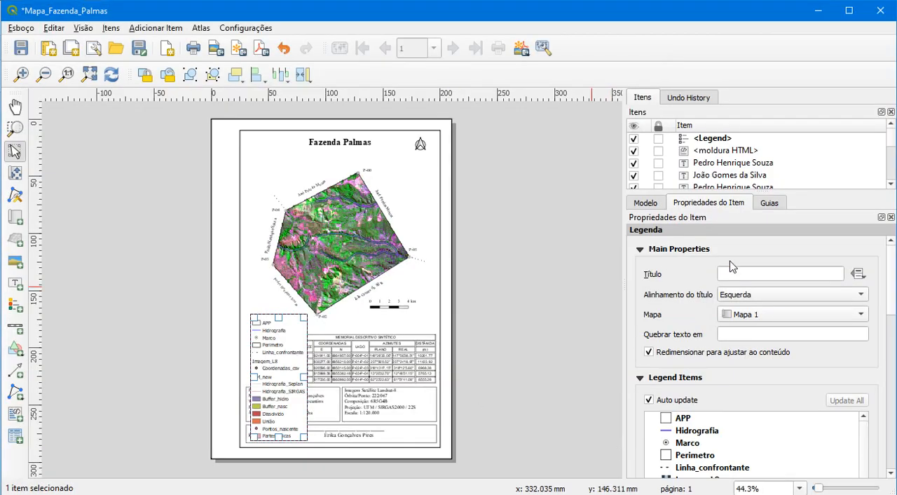
Set the legend's title to Legenda
left_click(767, 274)
type("L")
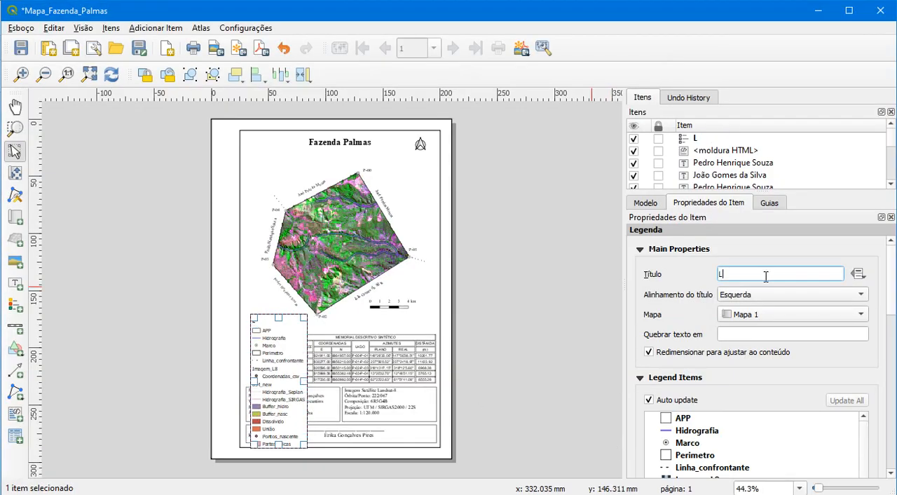
type("egenda")
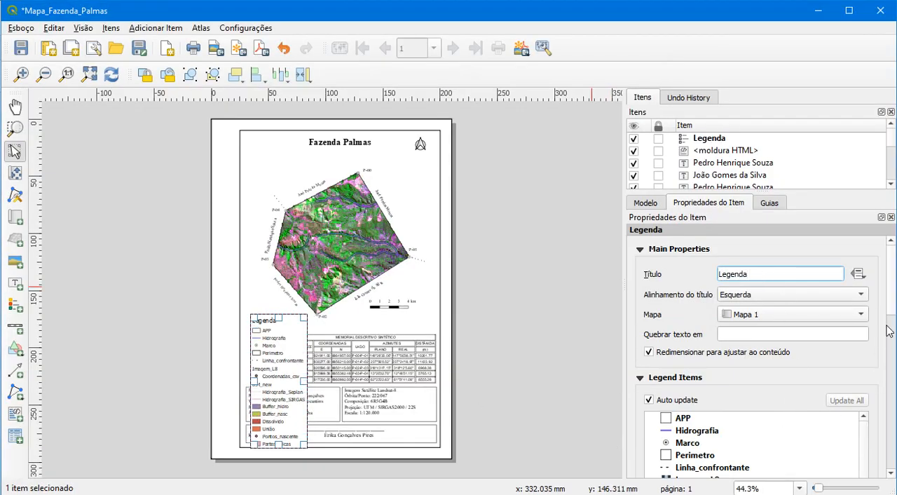
Turn off the legend's auto update and remove all entries below Imagem_L8, down to Partes únicas
left_click_drag(887, 291, 718, 351)
left_click(649, 302)
left_click_drag(894, 313, 891, 331)
left_click(689, 338)
scroll(682, 378, "down", 1)
scroll(683, 379, "down", 2)
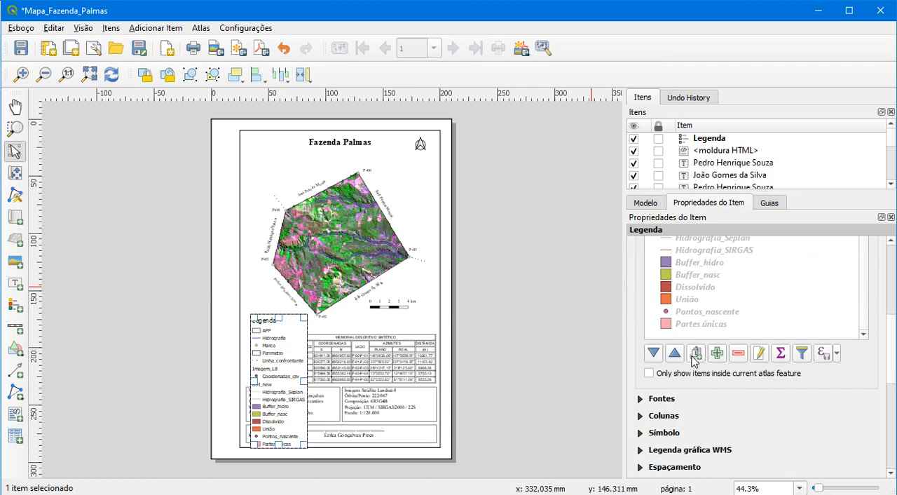
left_click(701, 325, "shift")
left_click(737, 353)
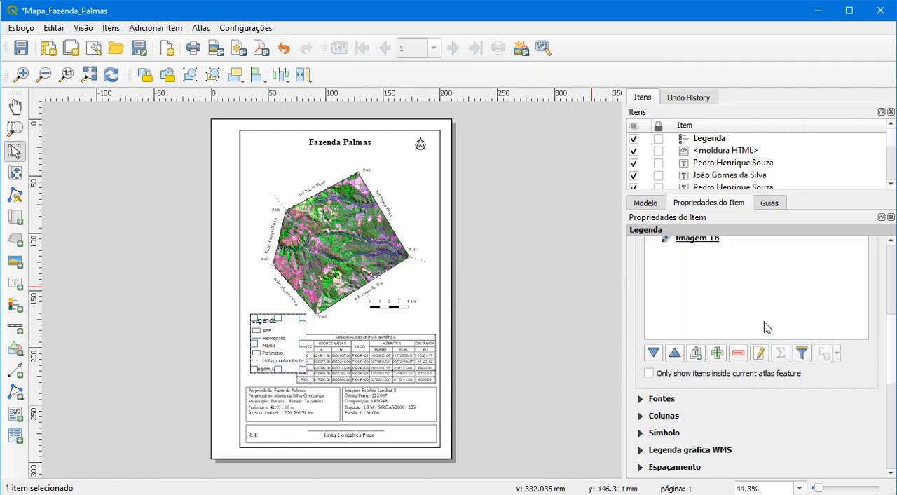
Remove the Imagem_L8 entry from the legend
scroll(763, 325, "up", 2)
left_click(707, 404)
scroll(726, 406, "down", 2)
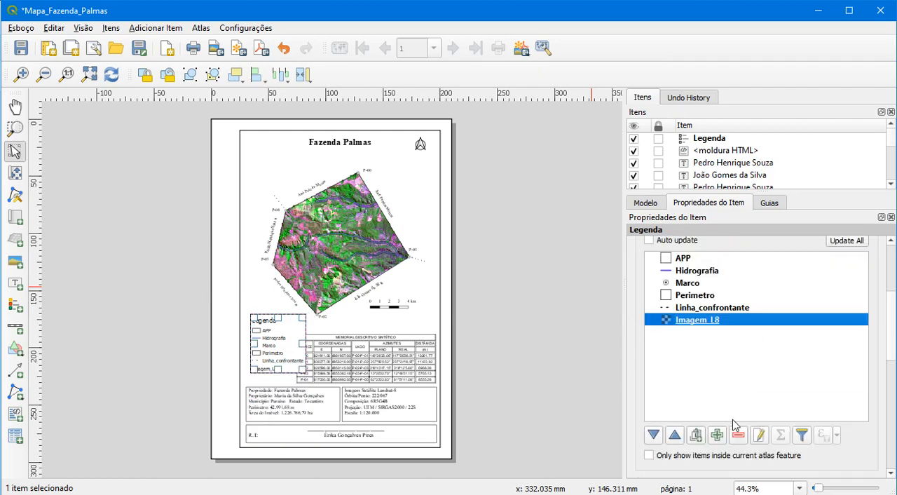
left_click(738, 435)
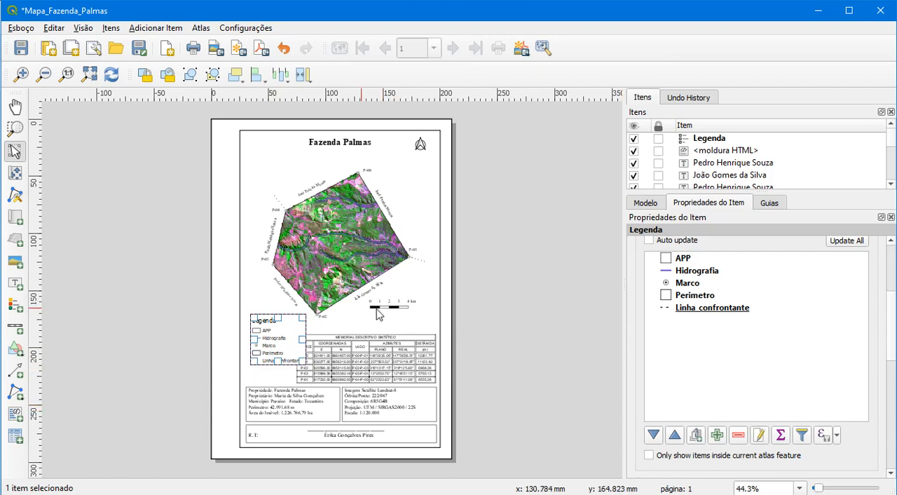
Move the legend down beside the memorial table, just above the property information box and aligned with its left edge
left_click(535, 370)
left_click(264, 343)
left_click_drag(274, 332, 264, 365)
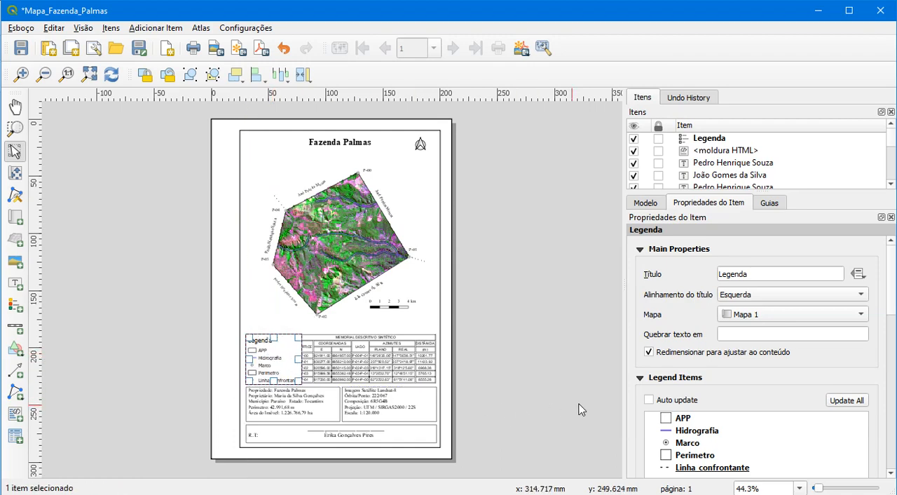
Set the legend's item font to Times New Roman in a smaller size
left_click_drag(889, 294, 889, 331)
scroll(662, 386, "down", 4)
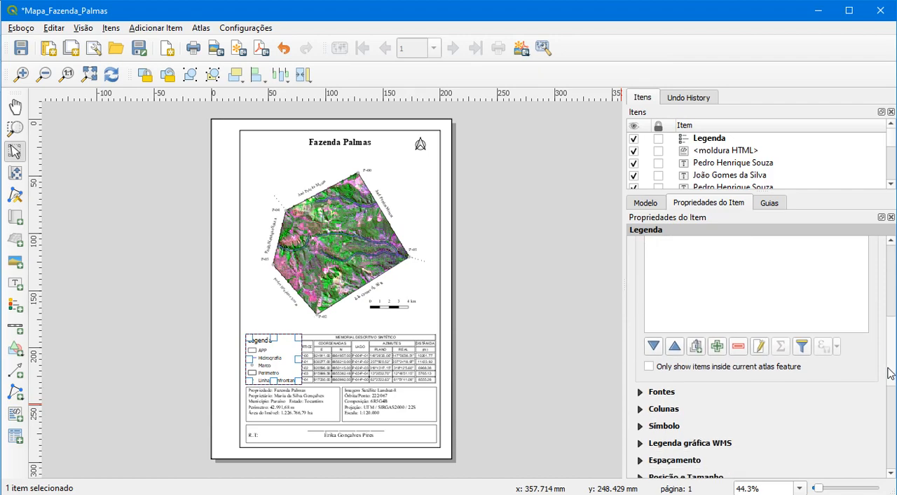
left_click(659, 366)
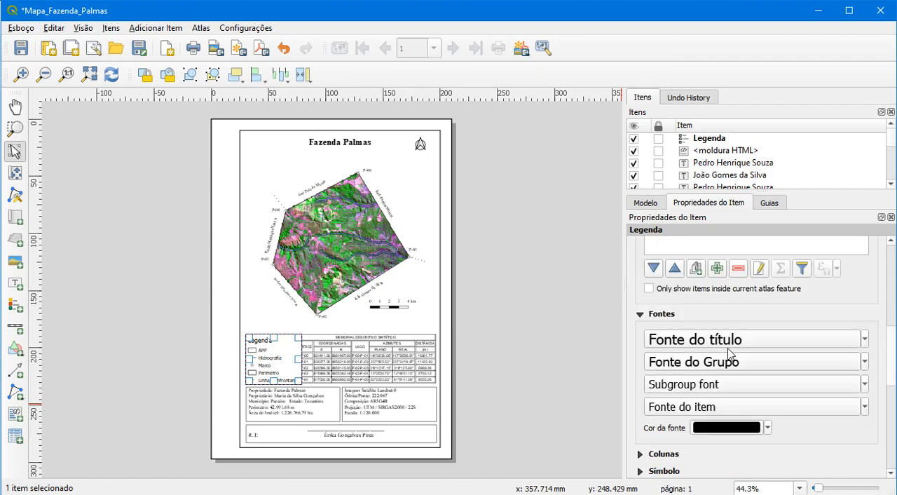
left_click(681, 409)
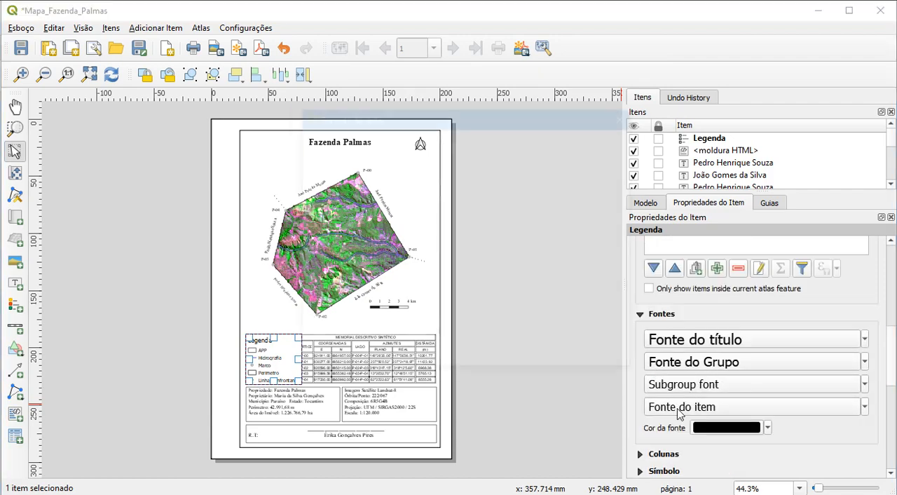
type("ti")
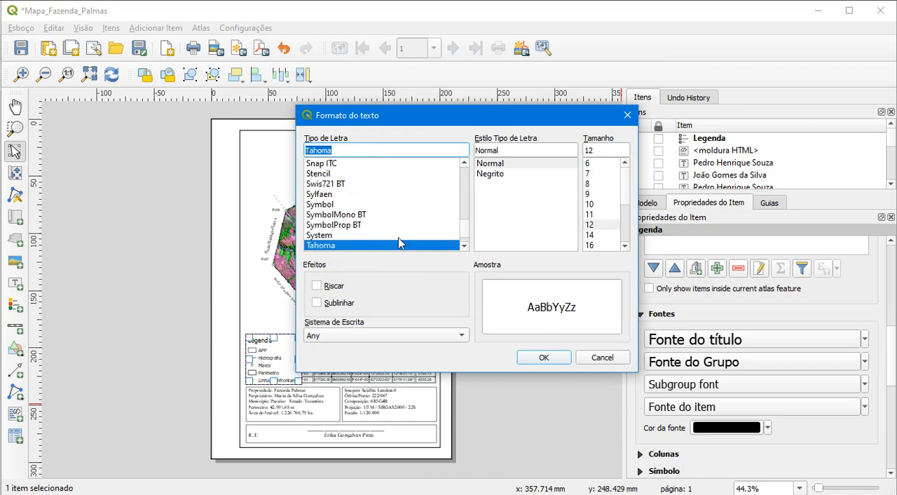
left_click(590, 200)
left_click(545, 358)
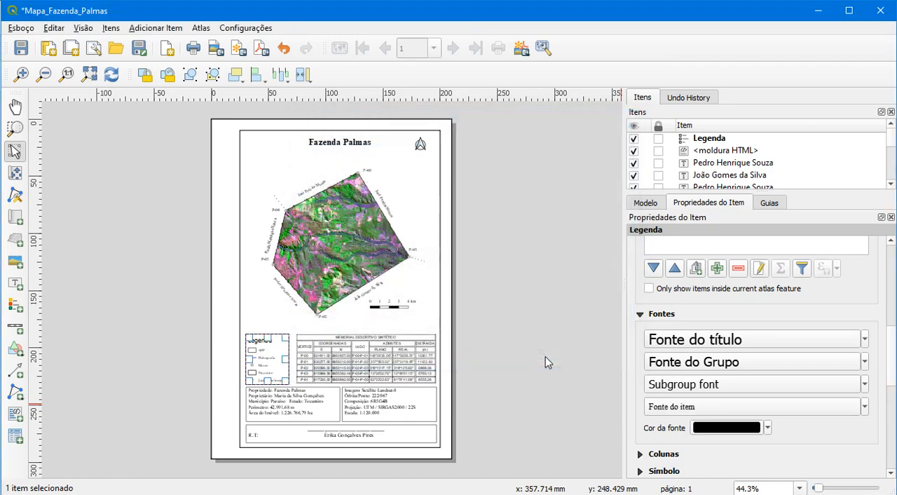
Set the legend's title font to Times New Roman, size 12
left_click(268, 358)
left_click(268, 357)
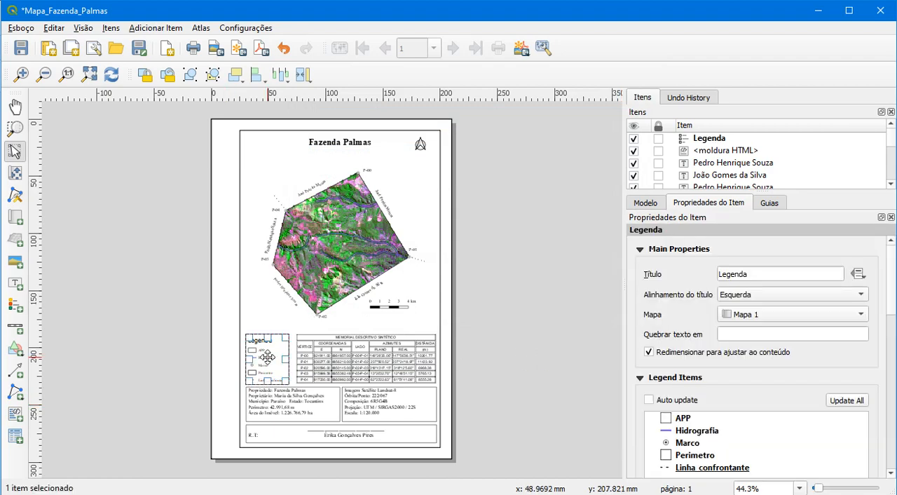
scroll(694, 354, "down", 10)
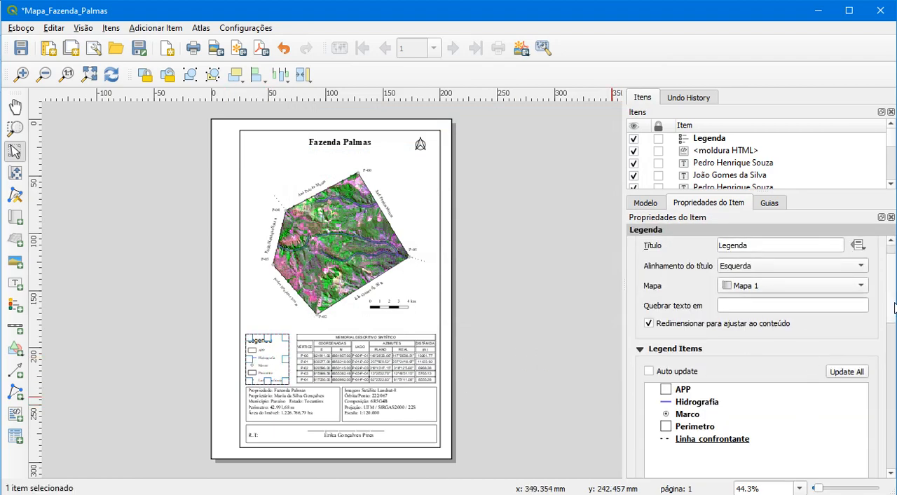
left_click(662, 343)
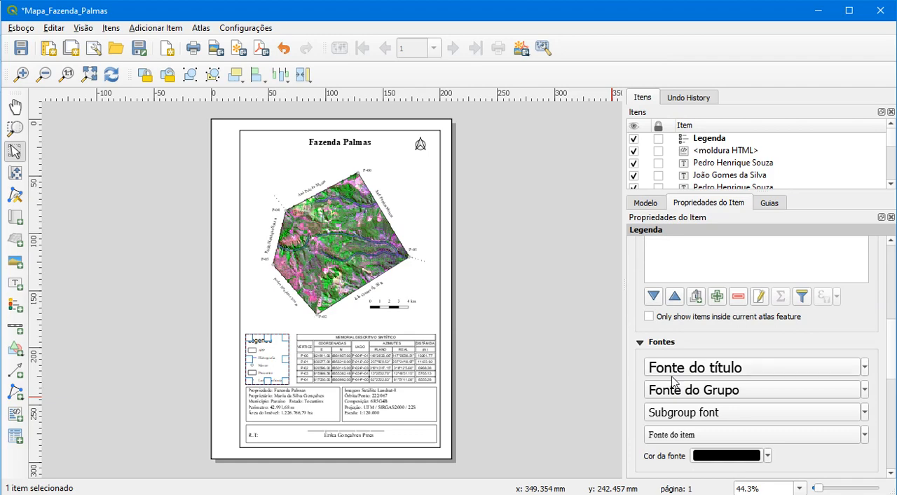
left_click(674, 370)
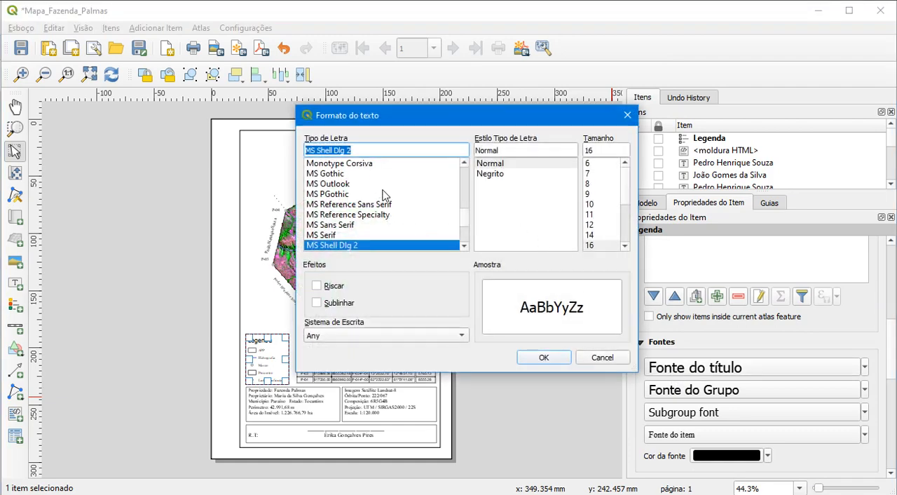
type("times")
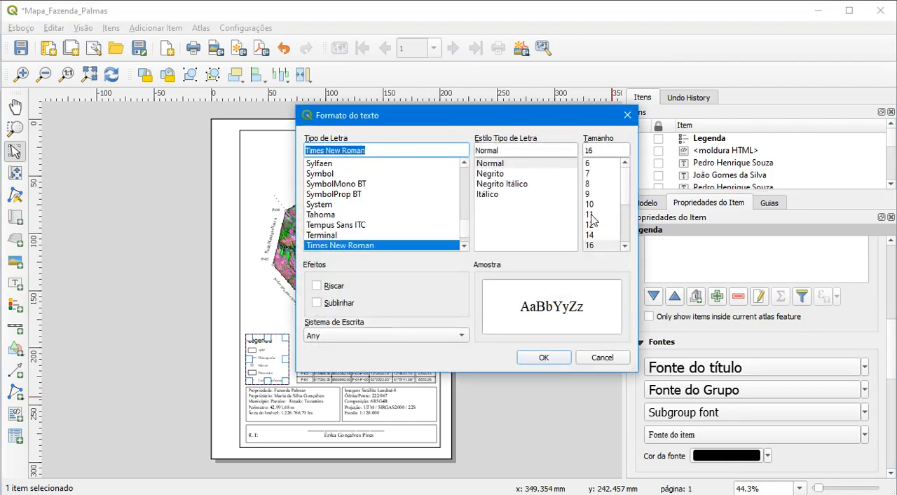
left_click(591, 223)
left_click(545, 357)
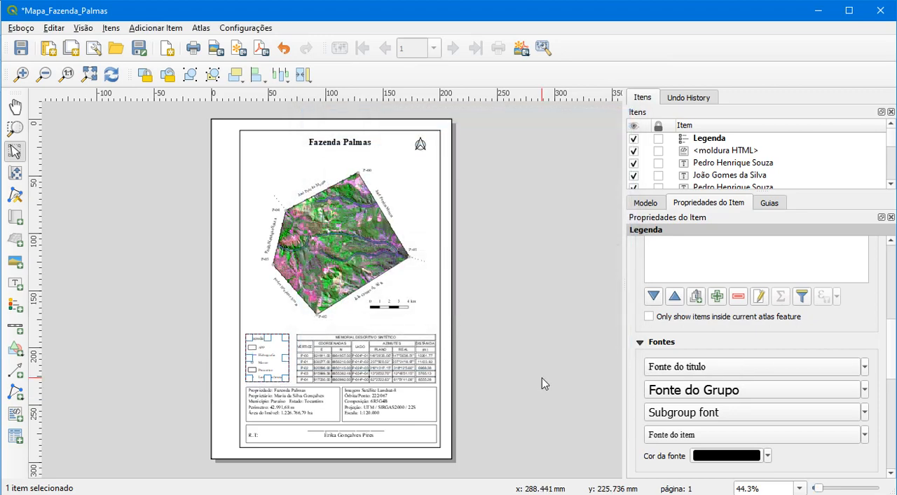
Nudge the legend slightly right to centre it in the space beside the memorial table, and deselect it
left_click(542, 378)
left_click(258, 352)
left_click_drag(254, 348, 258, 349)
left_click(518, 369)
left_click(263, 349)
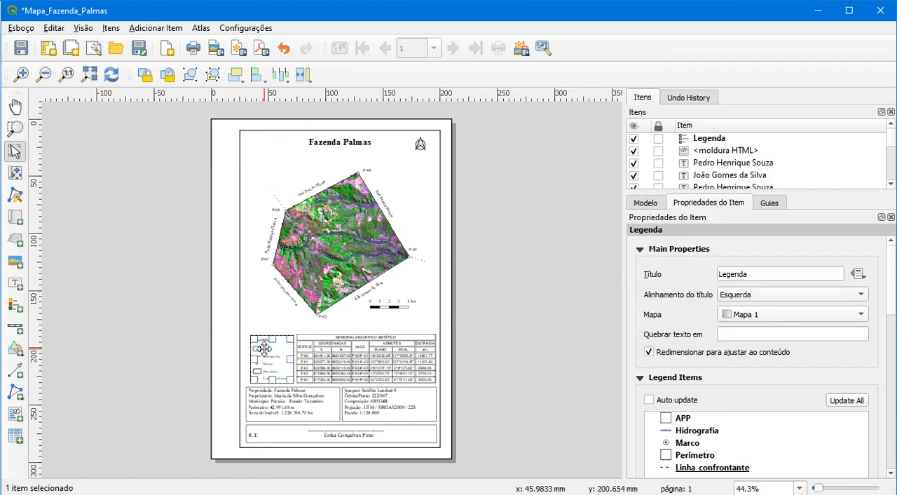
left_click(510, 365)
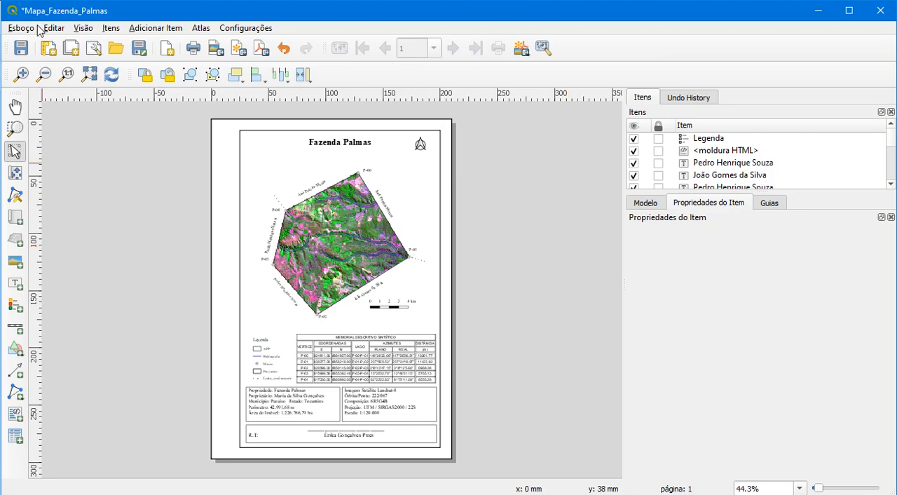
Save the project and export the layout to Mapa_Fazenda_Palmas.pdf in FazendaPalmas_2020_1, with Always export as vectors enabled
left_click(21, 48)
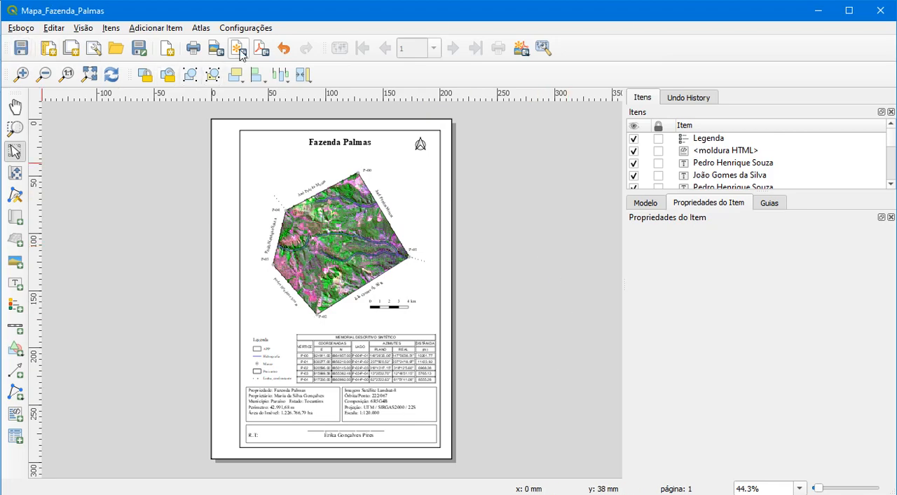
left_click(261, 49)
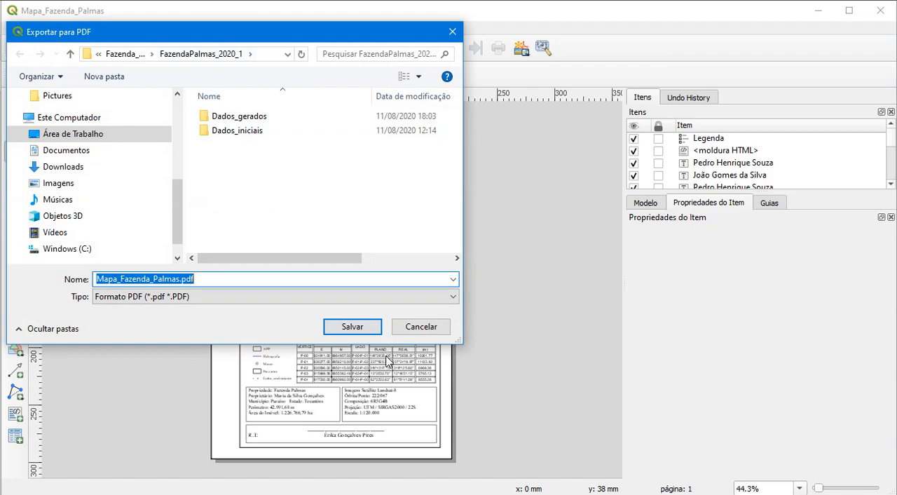
left_click(355, 328)
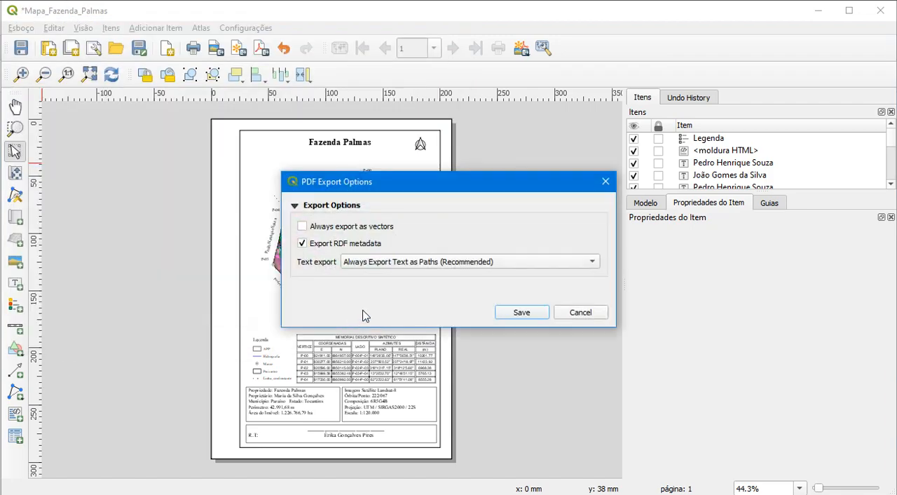
left_click(321, 227)
left_click(518, 314)
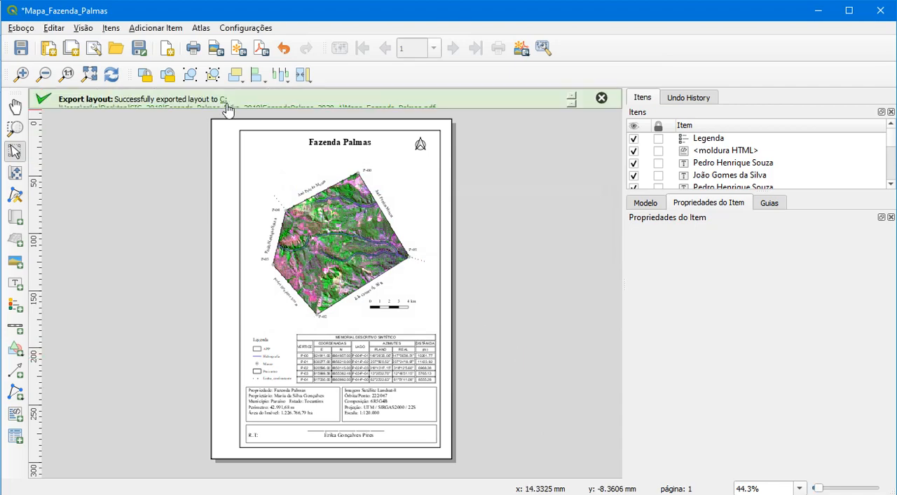
Switch to File Explorer and open Mapa_Fazenda_Palmas.pdf from the FazendaPalmas_2020_1 folder
key("alt+Tab")
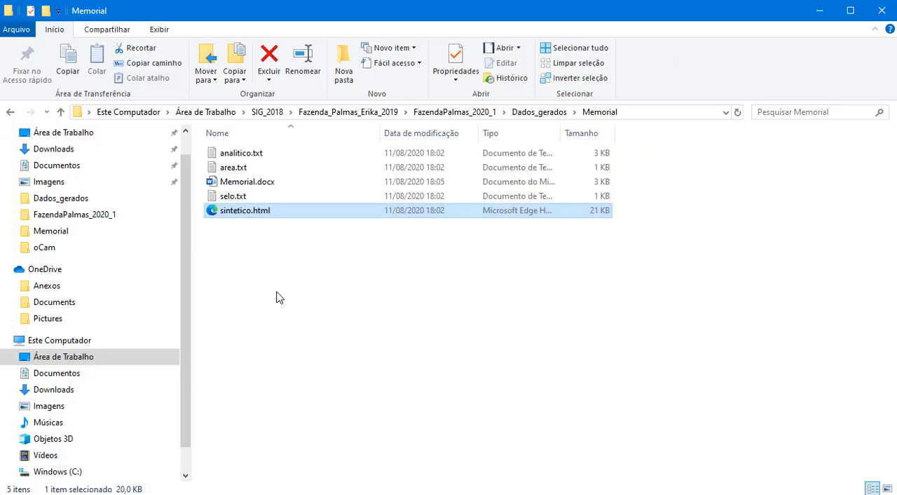
left_click(535, 112)
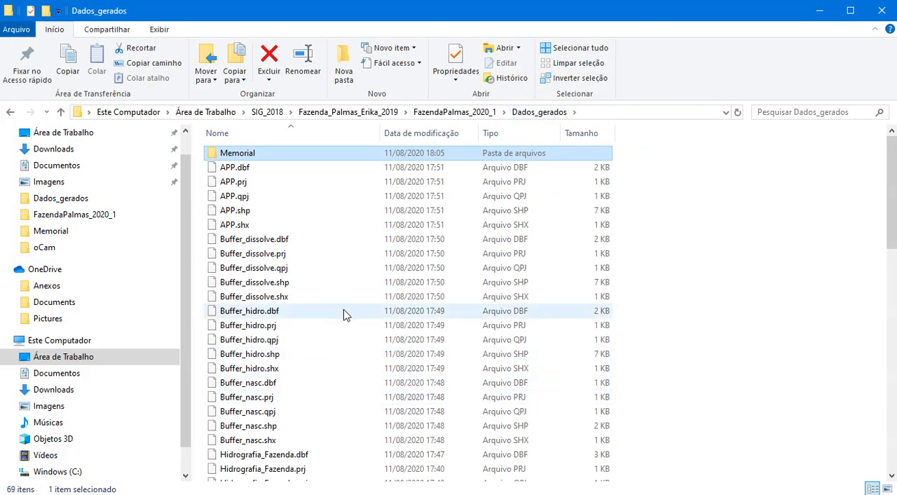
left_click(454, 113)
left_click(286, 403)
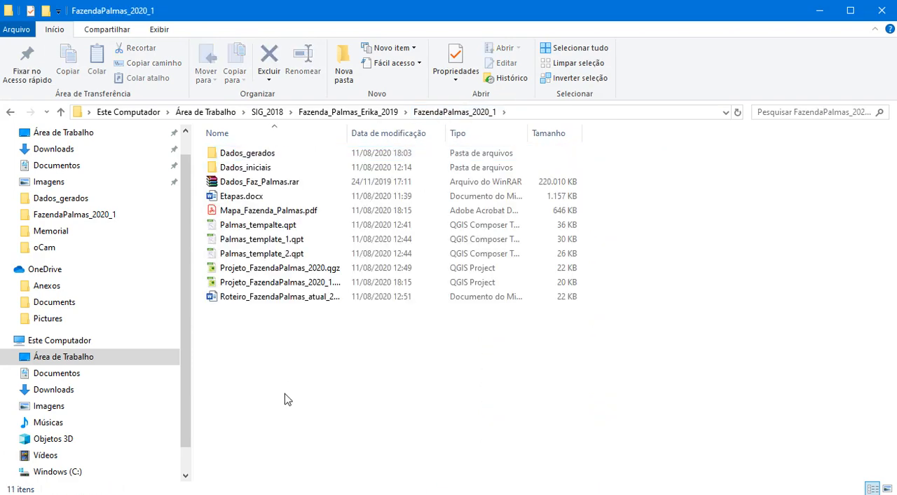
double_click(260, 212)
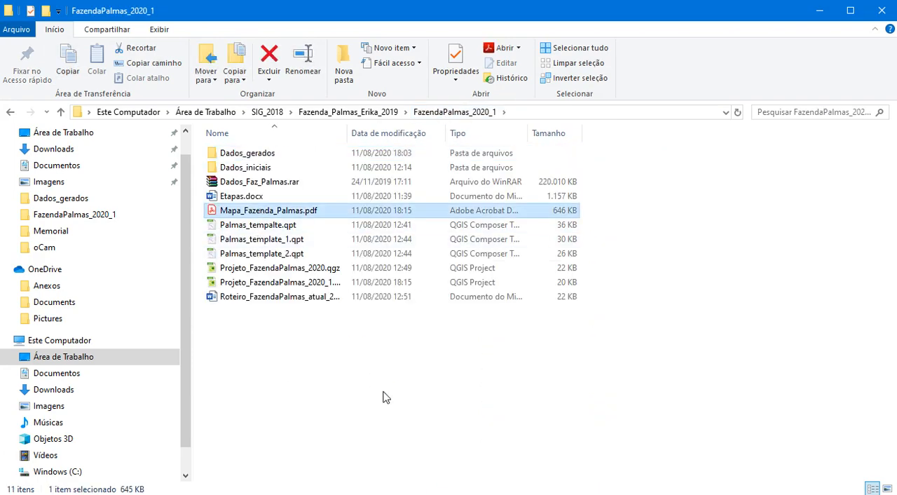